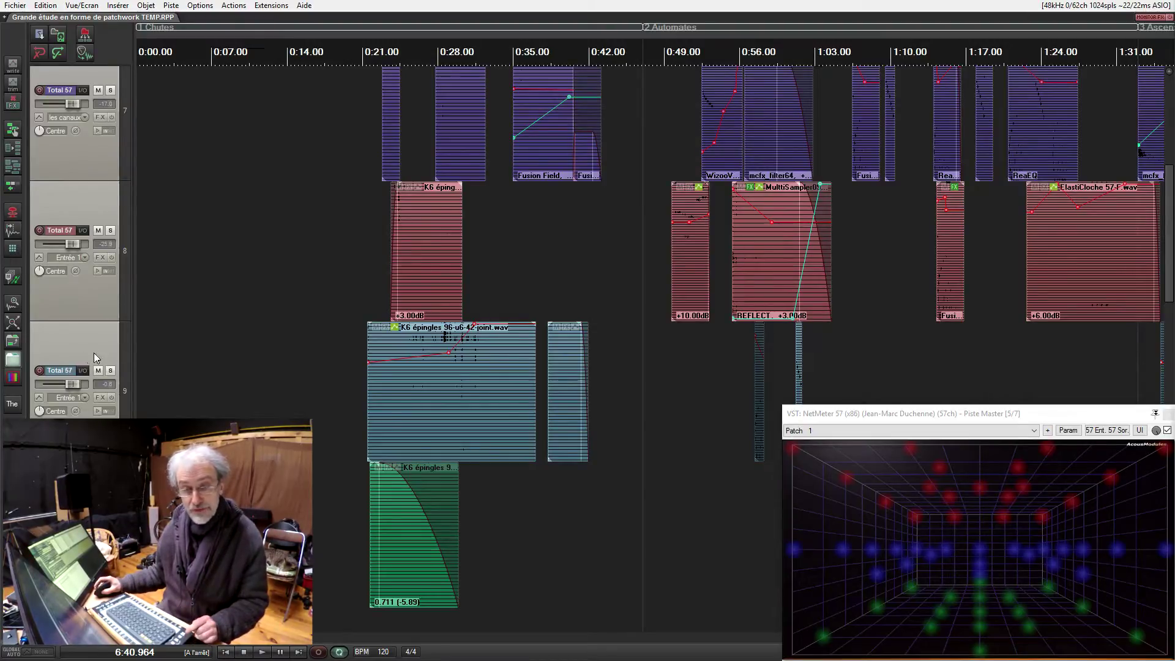
Step: Switch the timeline items' display from waveforms to spectrograms
scroll(86, 354, up, 5)
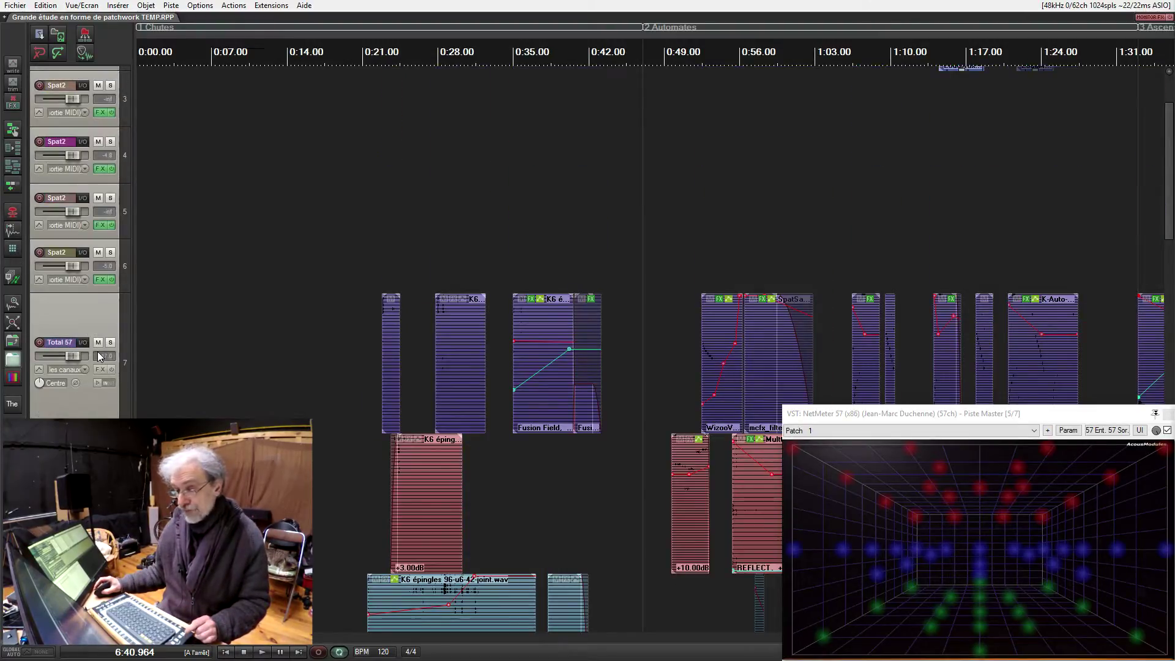
scroll(100, 356, down, 8)
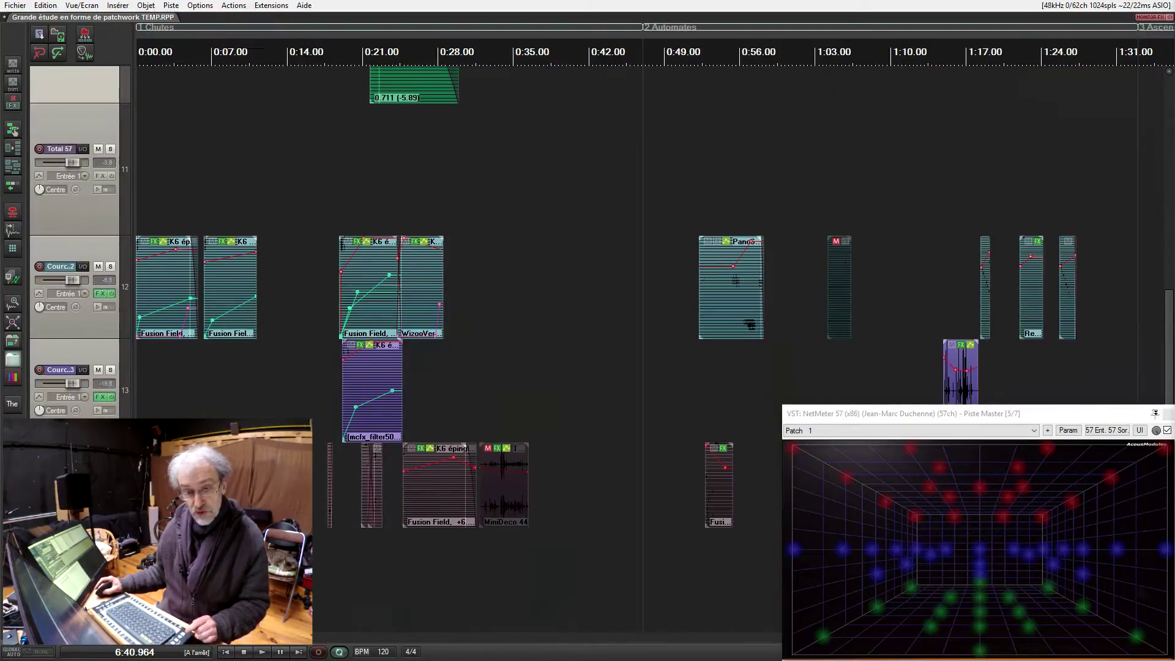
scroll(401, 453, up, 5)
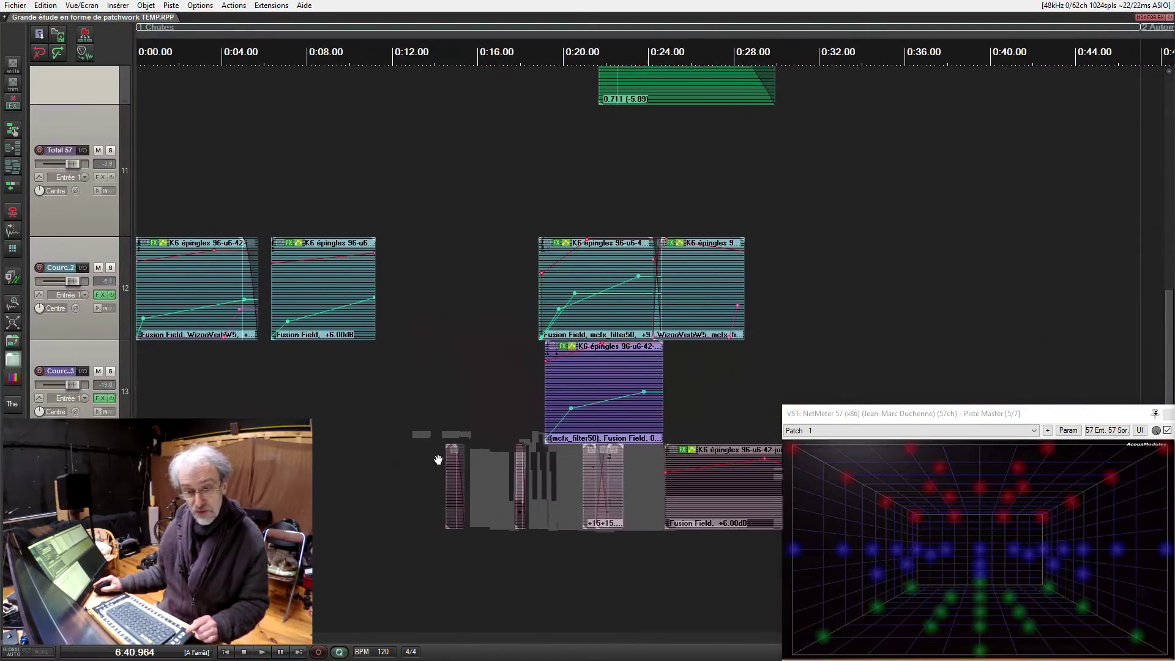
click(18, 383)
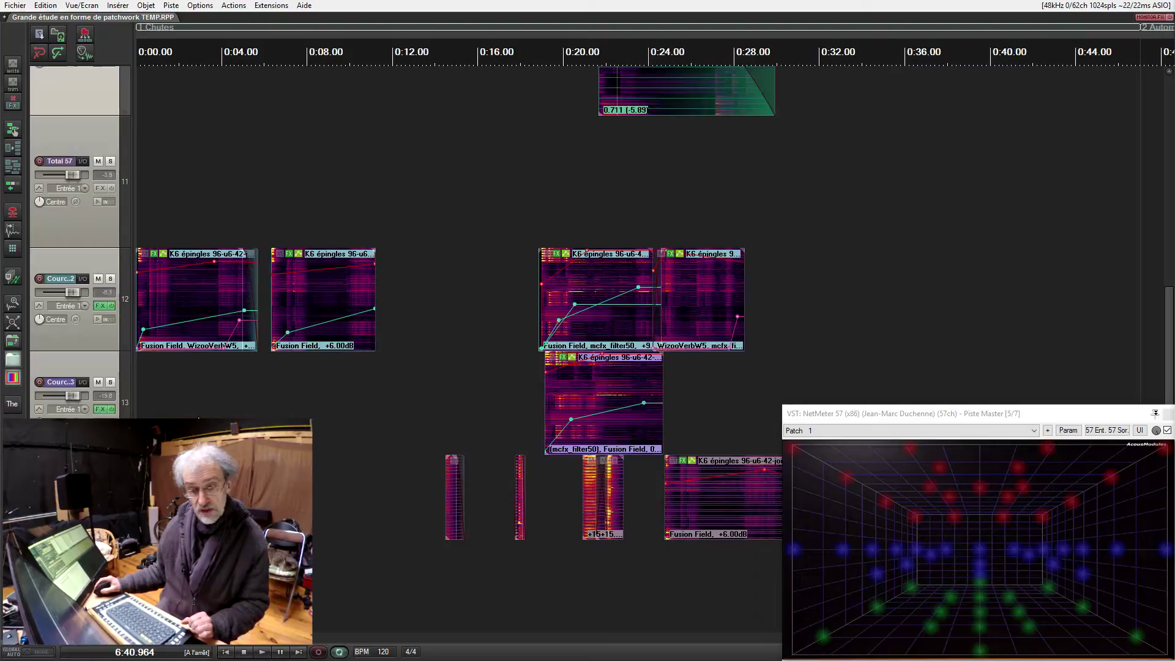
Step: Enlarge the first item on track 12 to examine its individual channels, and restore the previous view
scroll(200, 407, up, 2)
scroll(233, 410, up, 2)
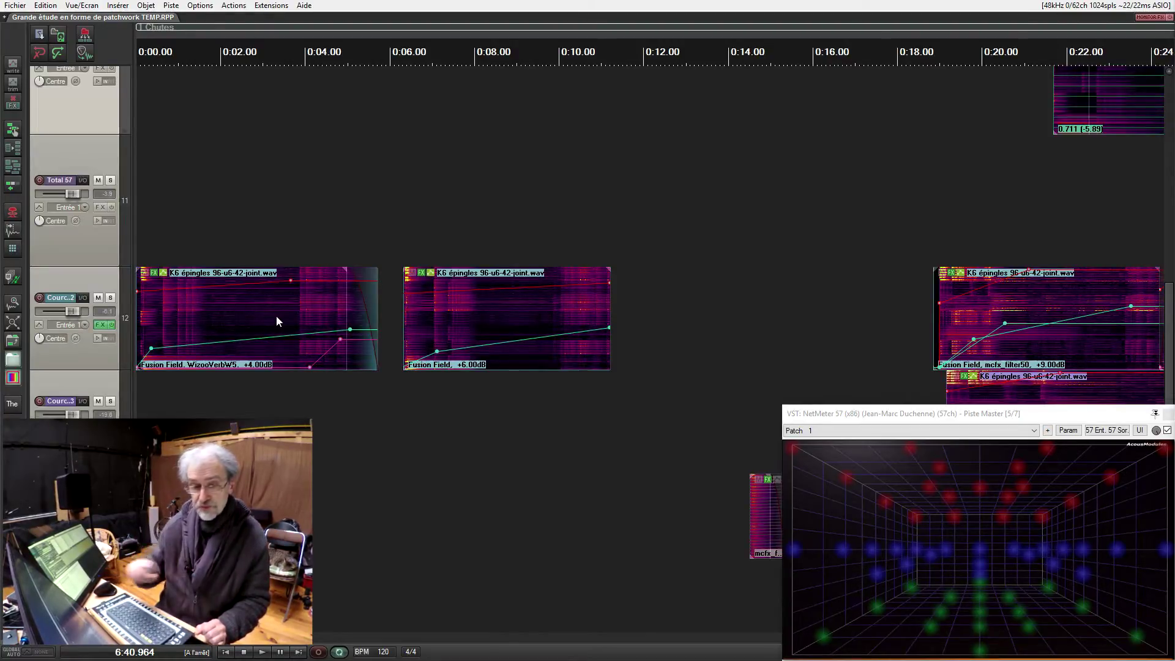
click(225, 331)
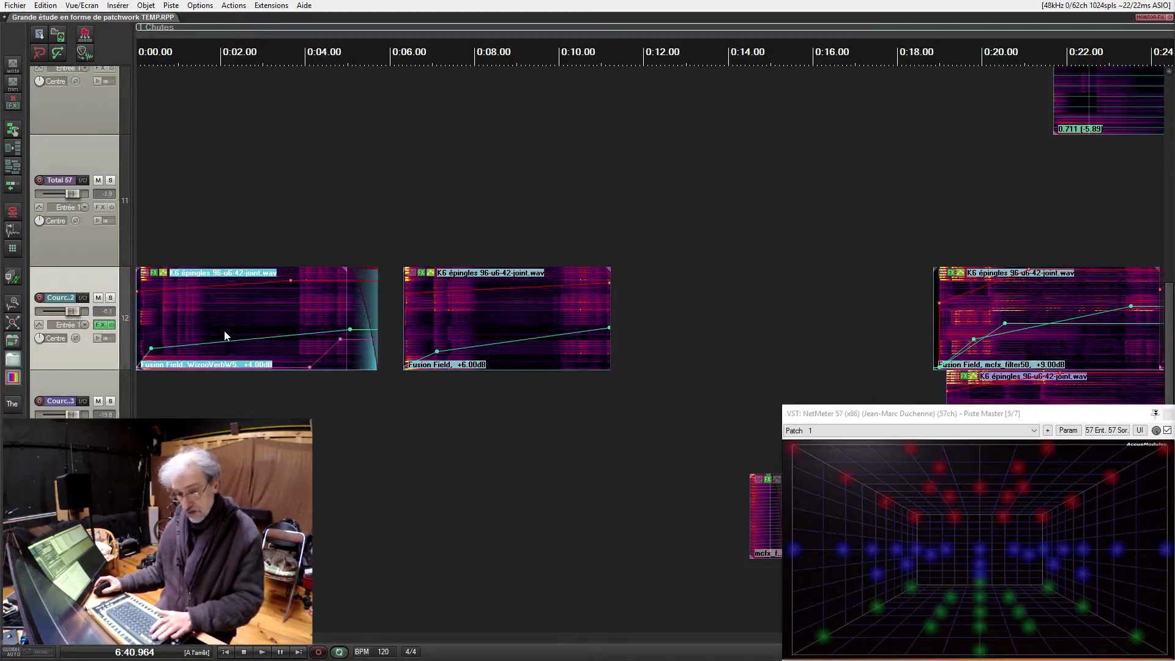
key(z)
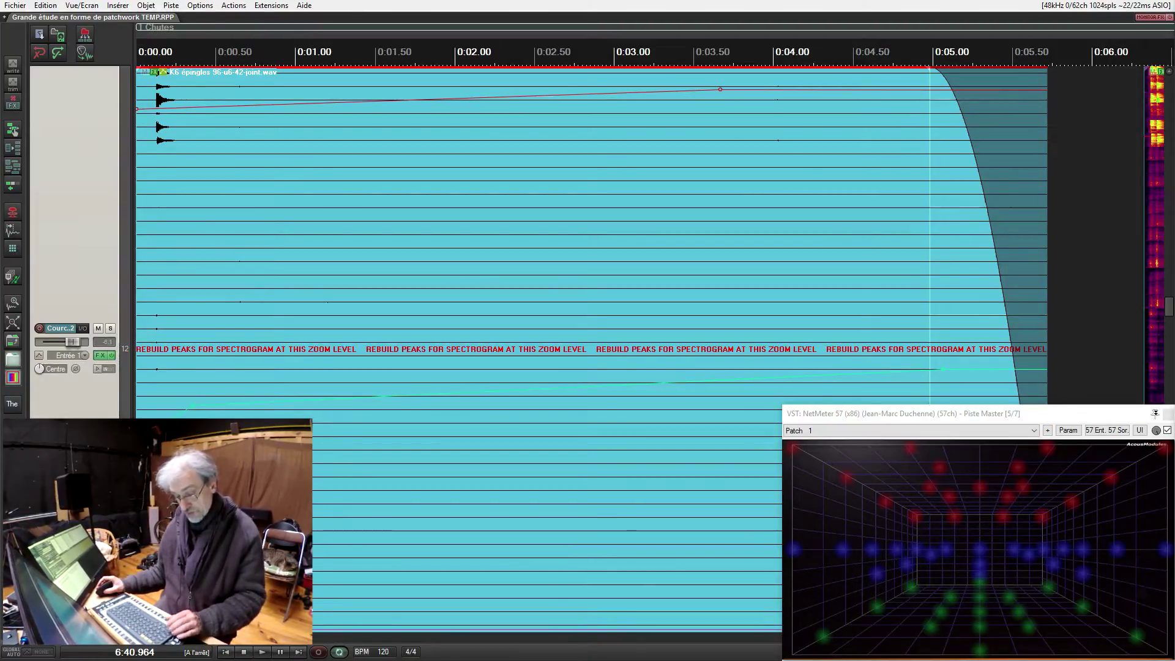
key(grave)
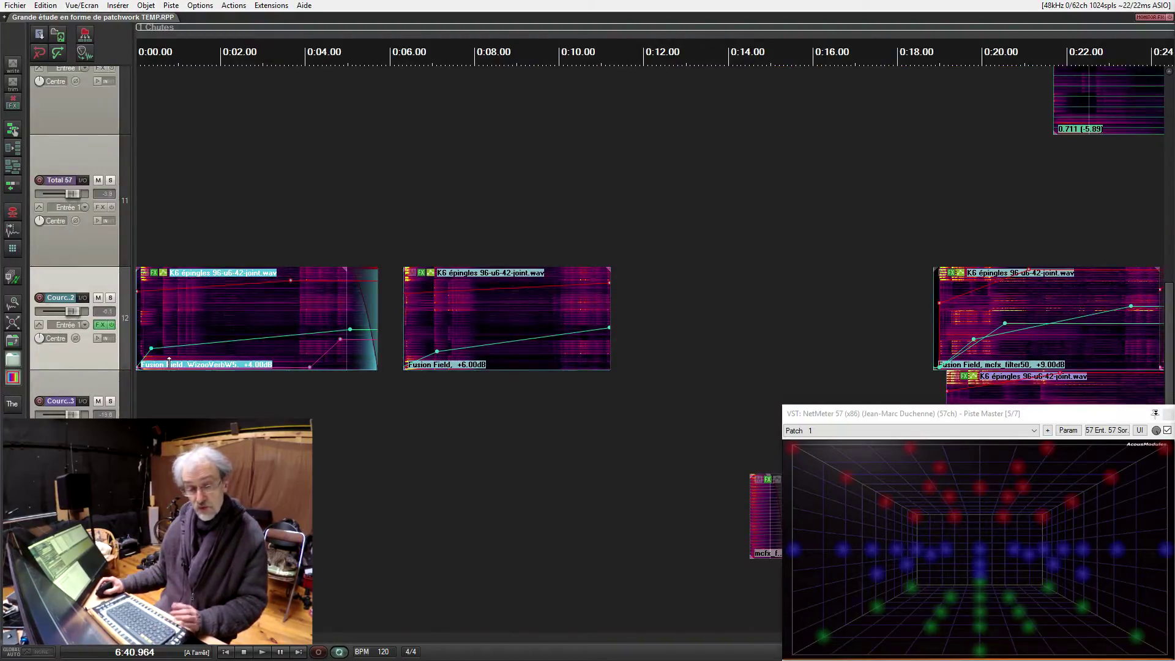
Step: Inspect the ReaSurround spatialization layout in track 12's effects chain, and close the window
click(101, 325)
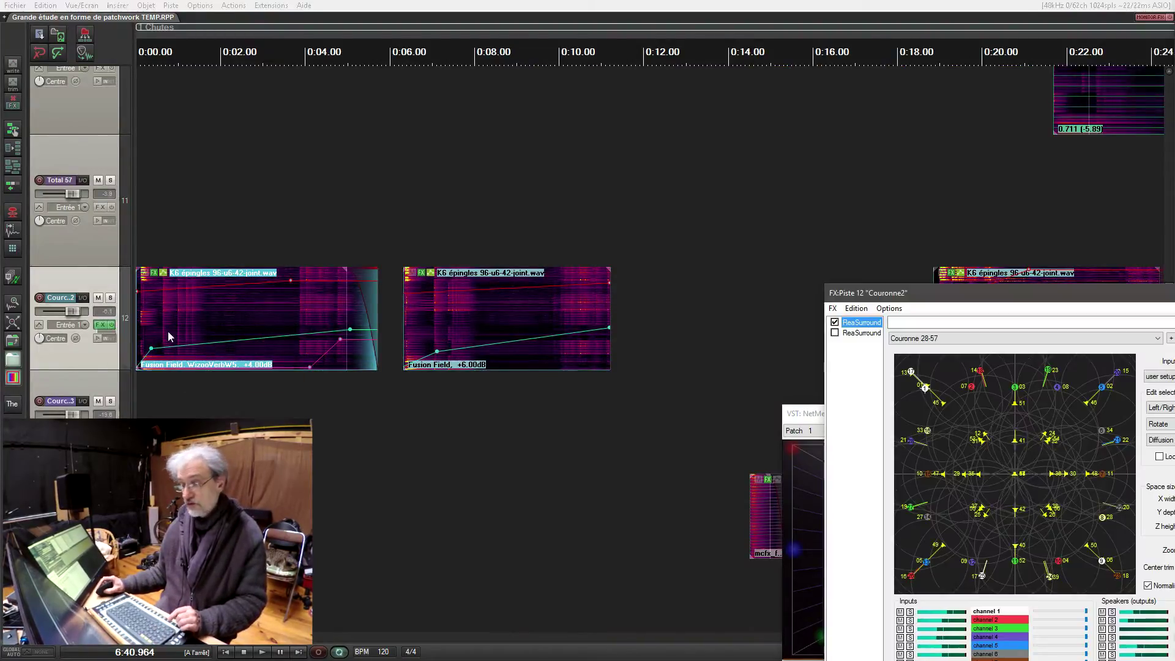
drag(953, 295, 421, 94)
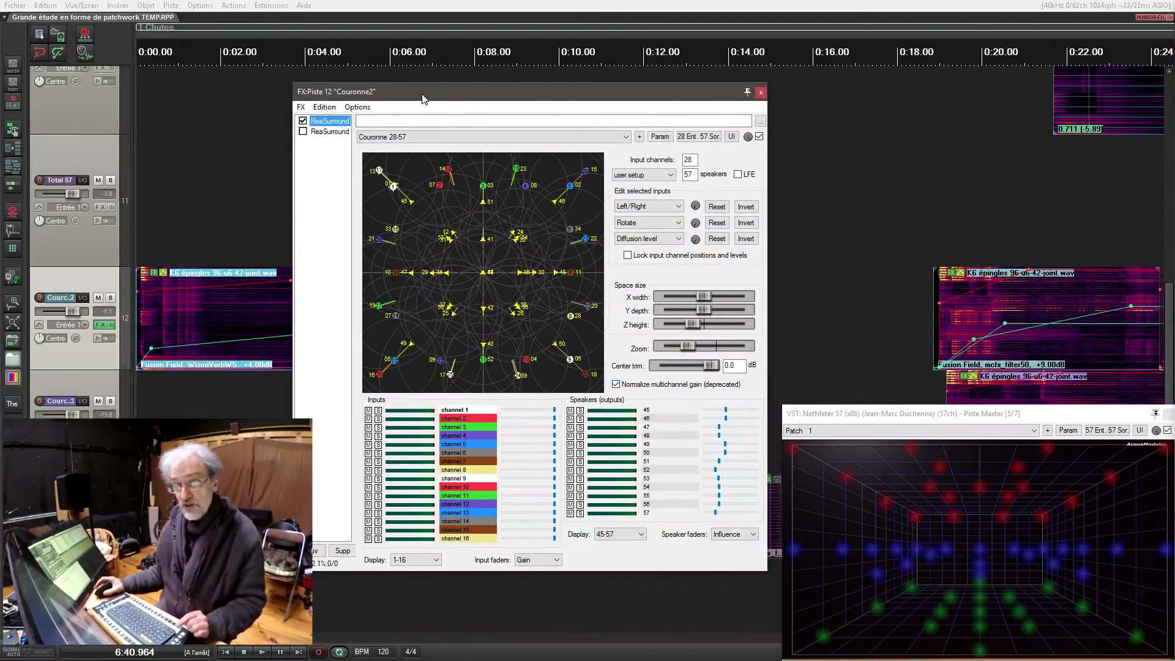
click(761, 92)
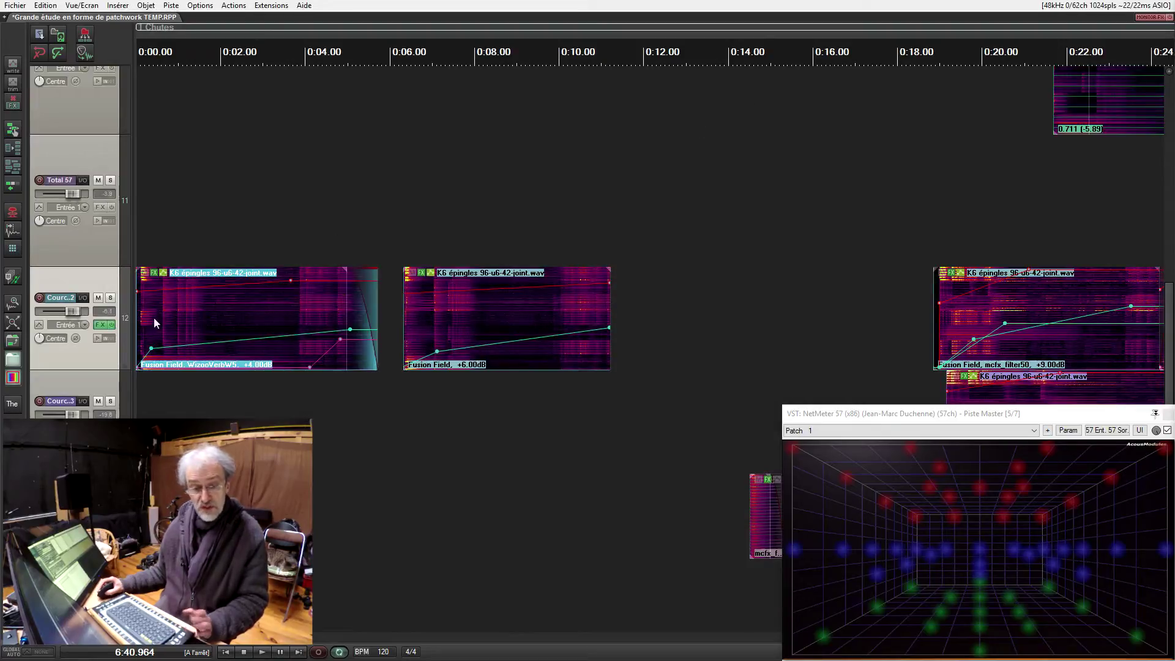
click(93, 387)
click(86, 359)
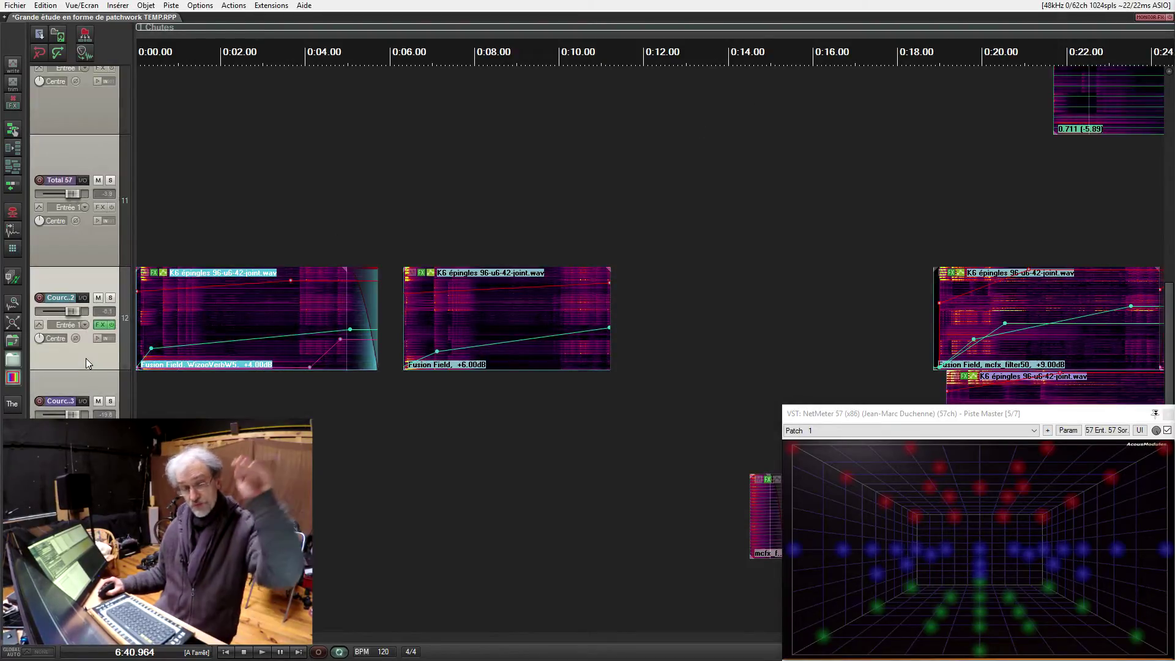
click(89, 386)
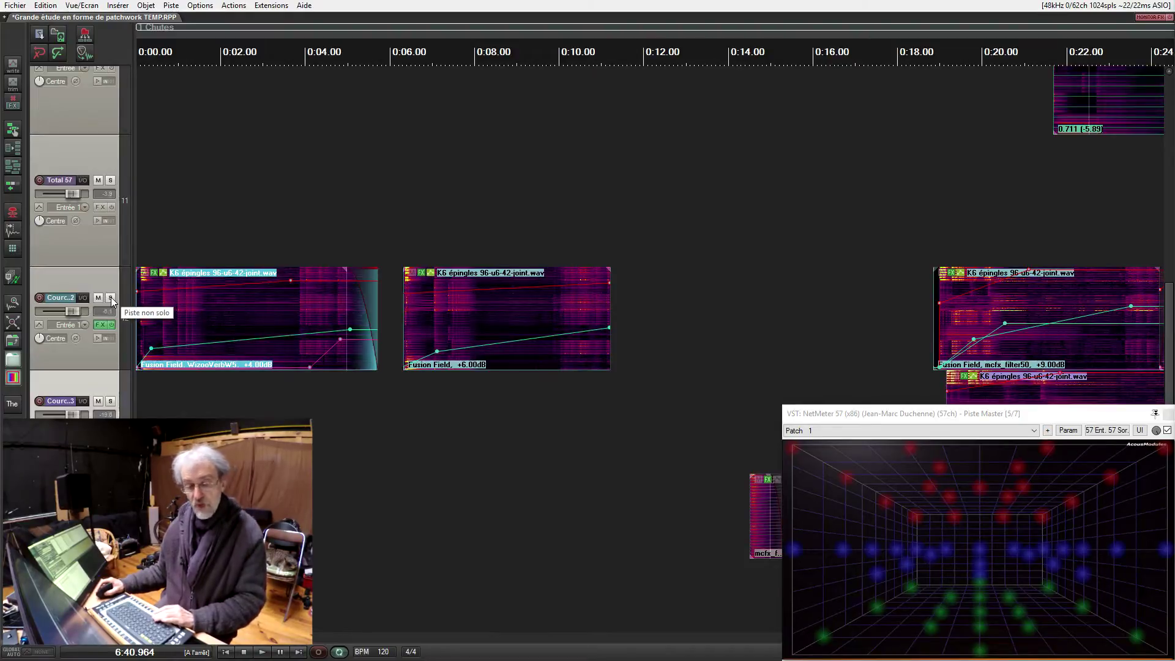
Step: Solo track 12 and listen to its first items from the start of the project
click(111, 298)
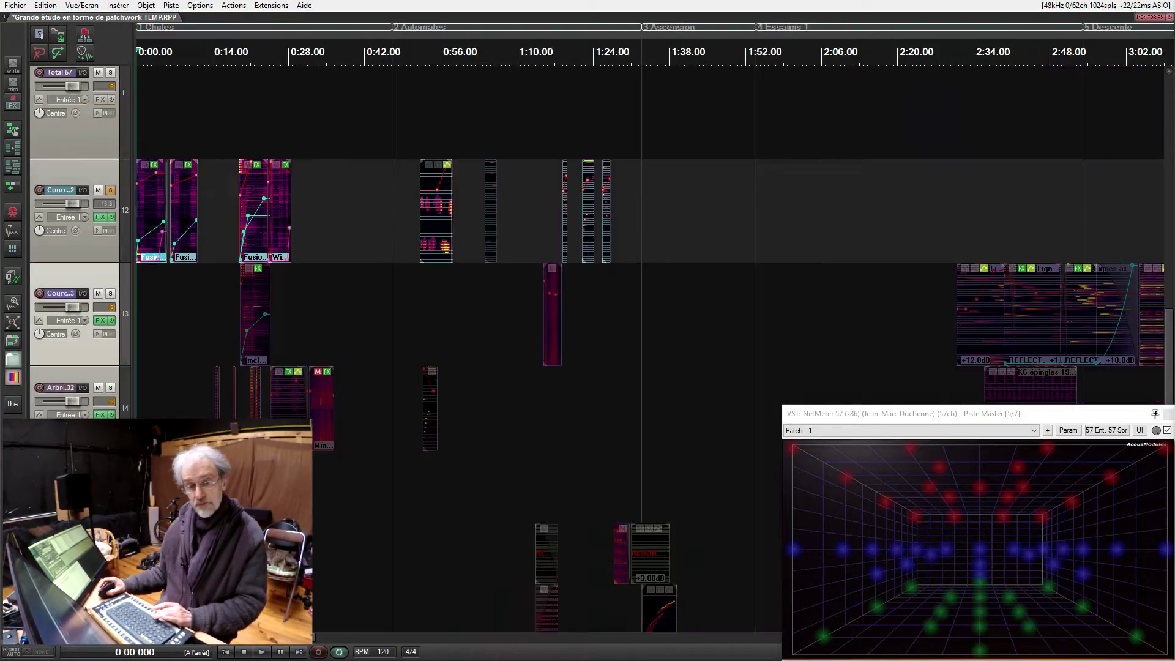
key(space)
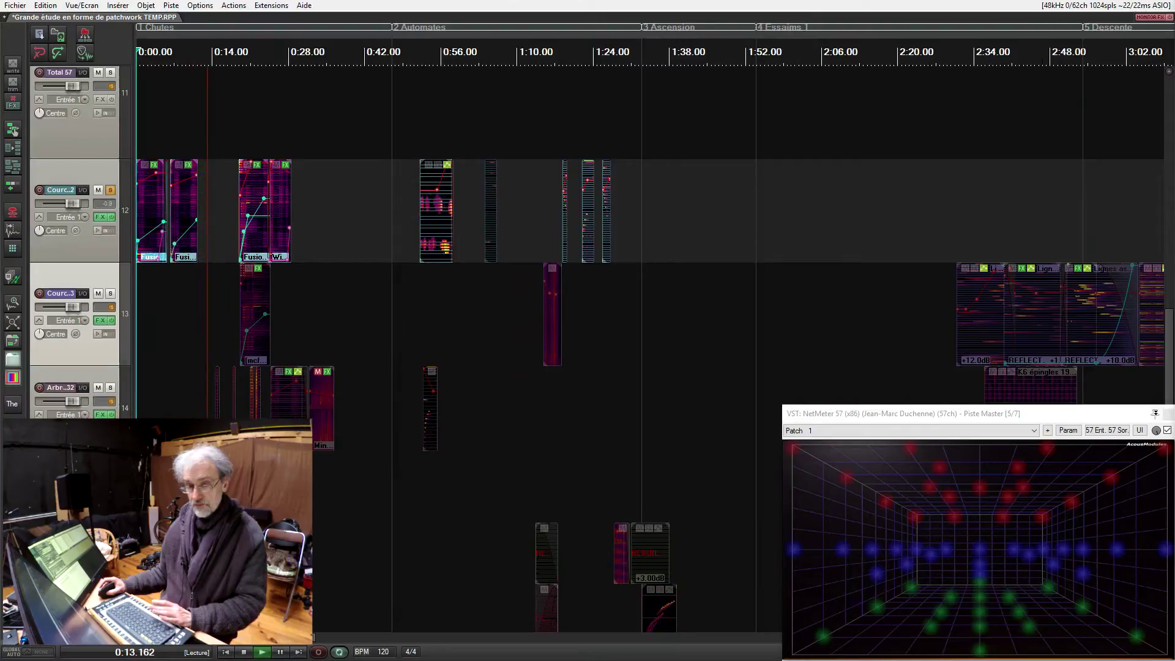
key(space)
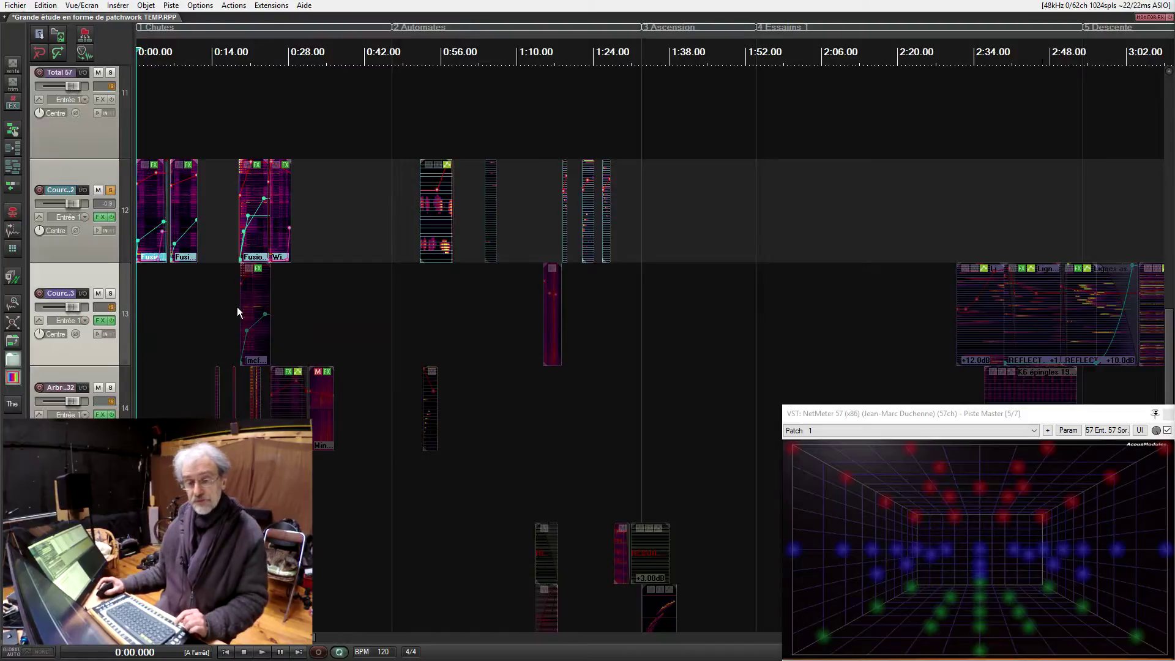
Step: Place the edit cursor just before the second item on track 12 and play that item
scroll(237, 307, up, 3)
scroll(229, 330, up, 3)
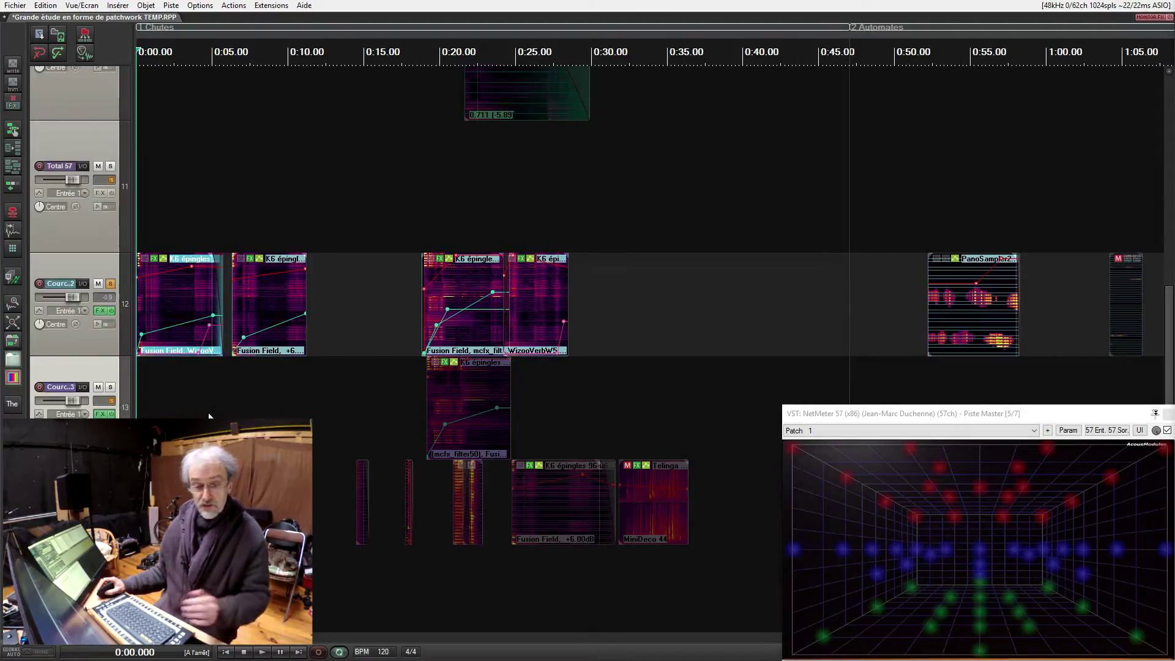
scroll(183, 396, up, 1)
scroll(386, 451, up, 2)
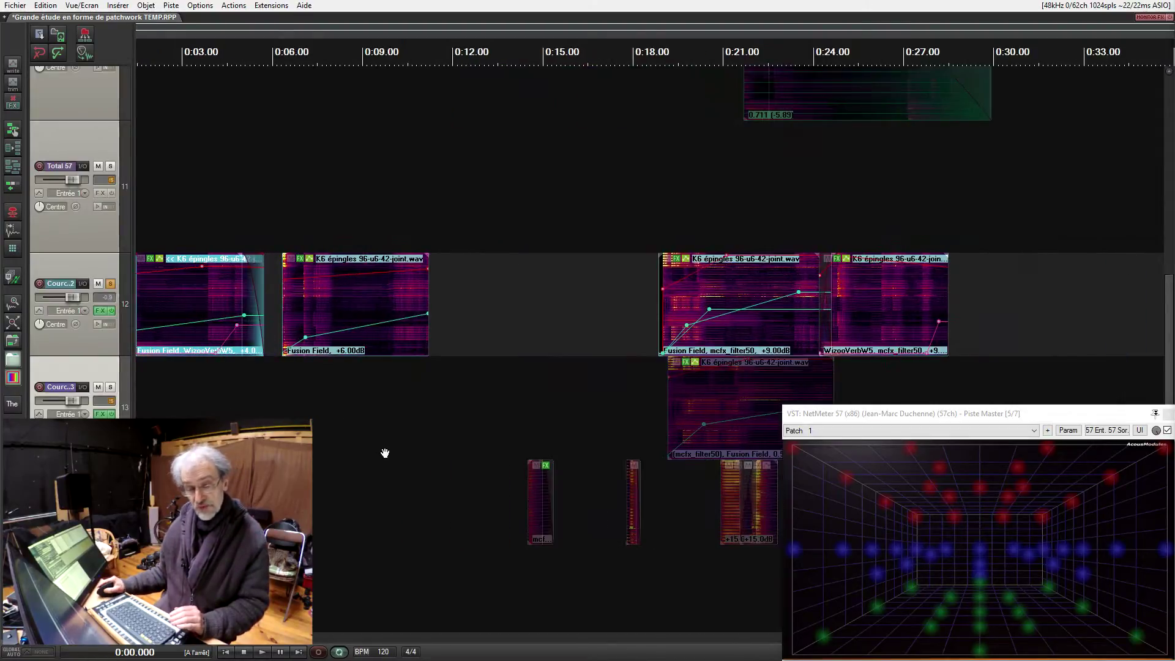
scroll(393, 454, up, 1)
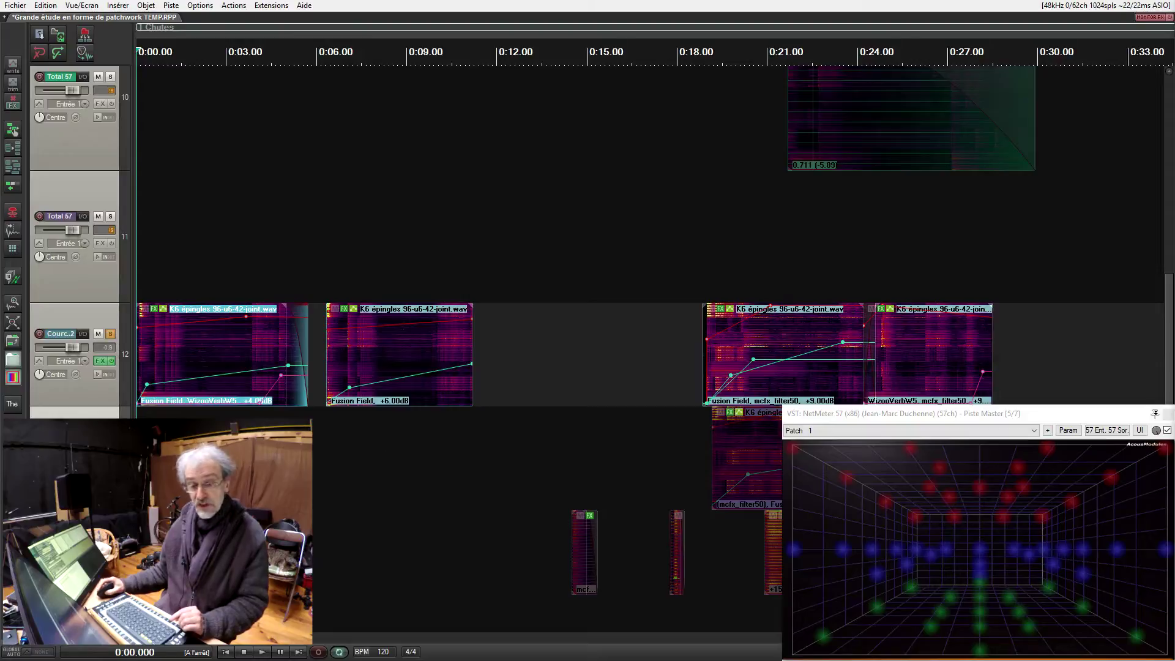
click(325, 286)
key(space)
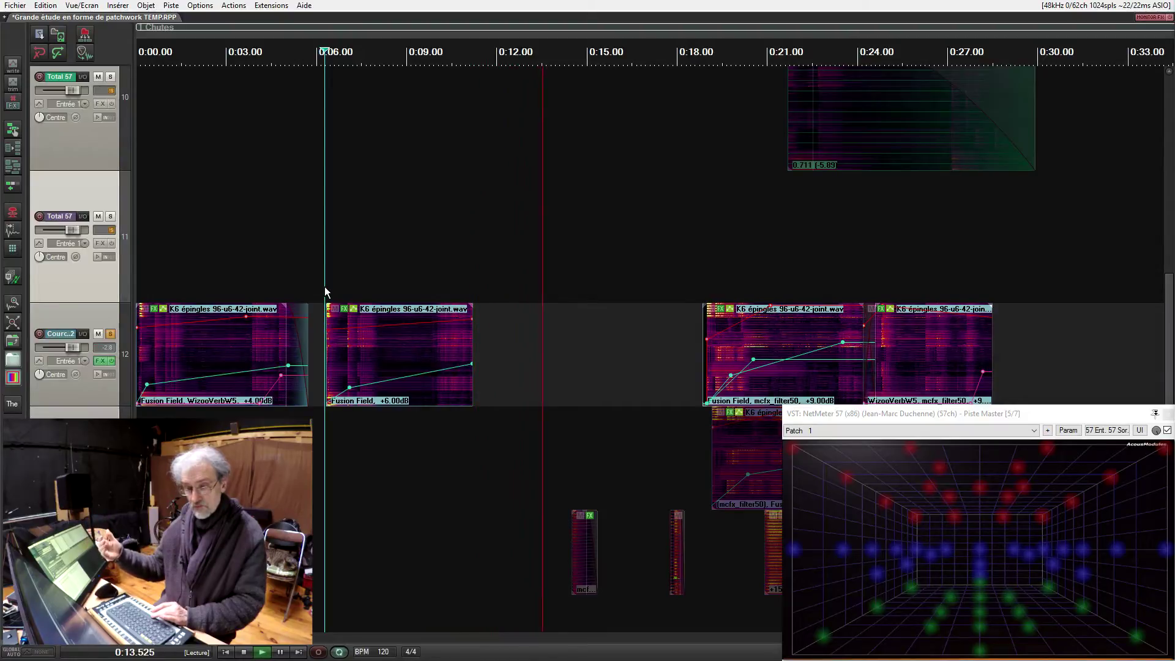
scroll(568, 333, right, 3)
key(space)
Step: Play track 12 from 0:18.693, just before its third item
click(575, 310)
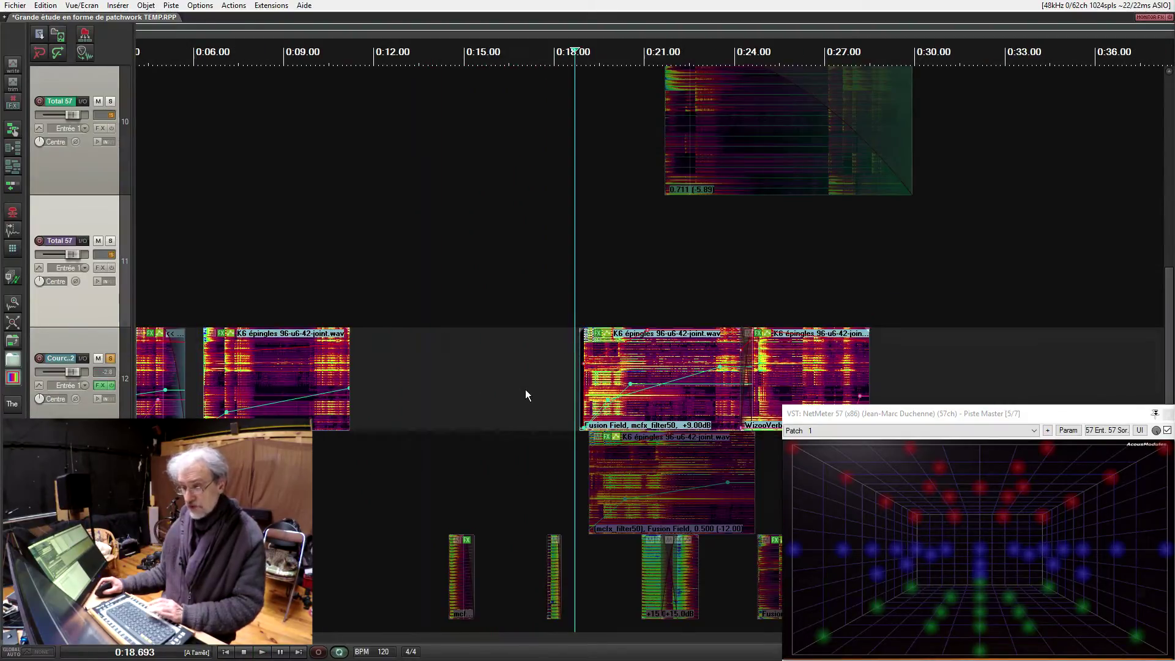
key(space)
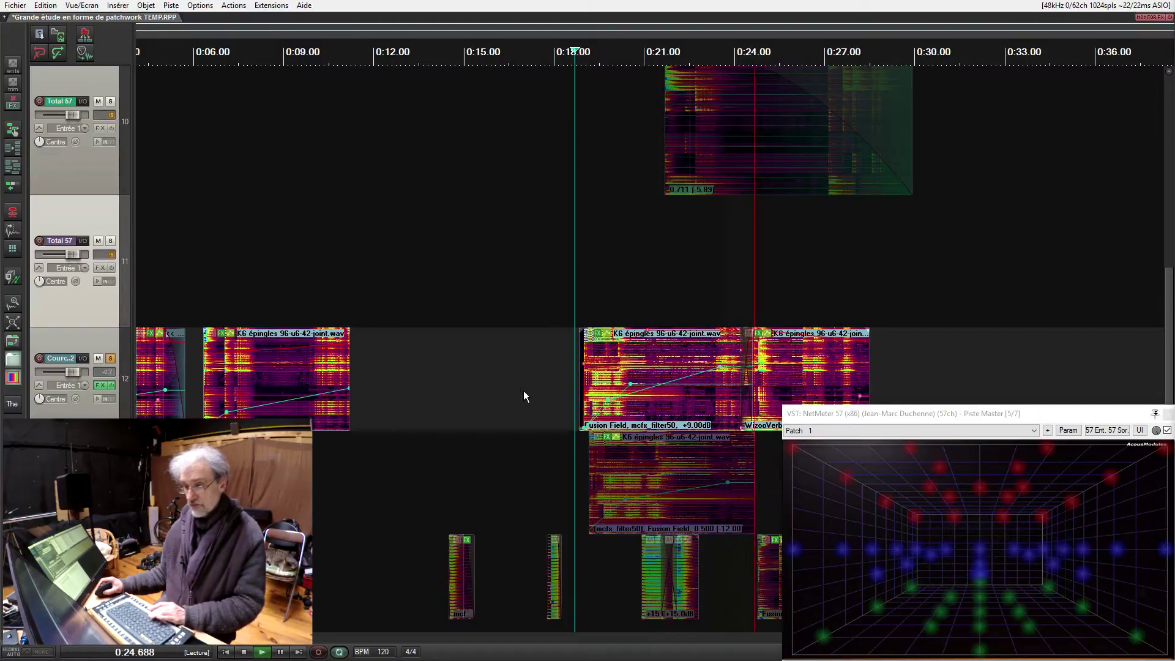
key(space)
Step: Enlarge the third item on track 12 to examine its channel waveforms, and return to the previous view
click(645, 362)
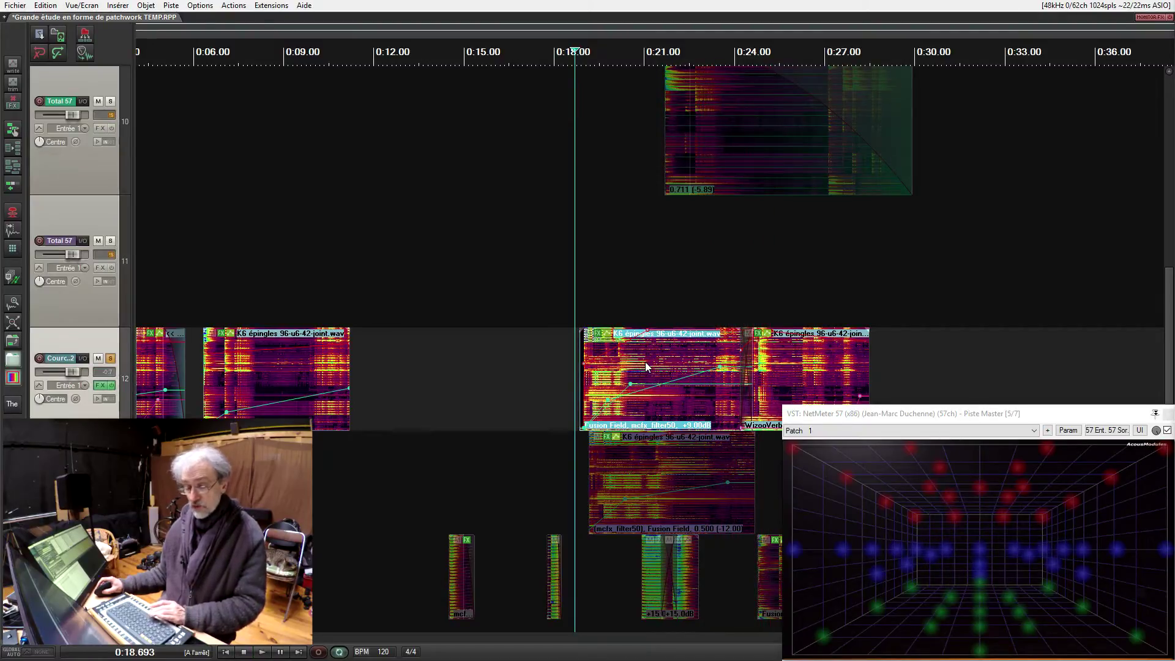
double_click(609, 377)
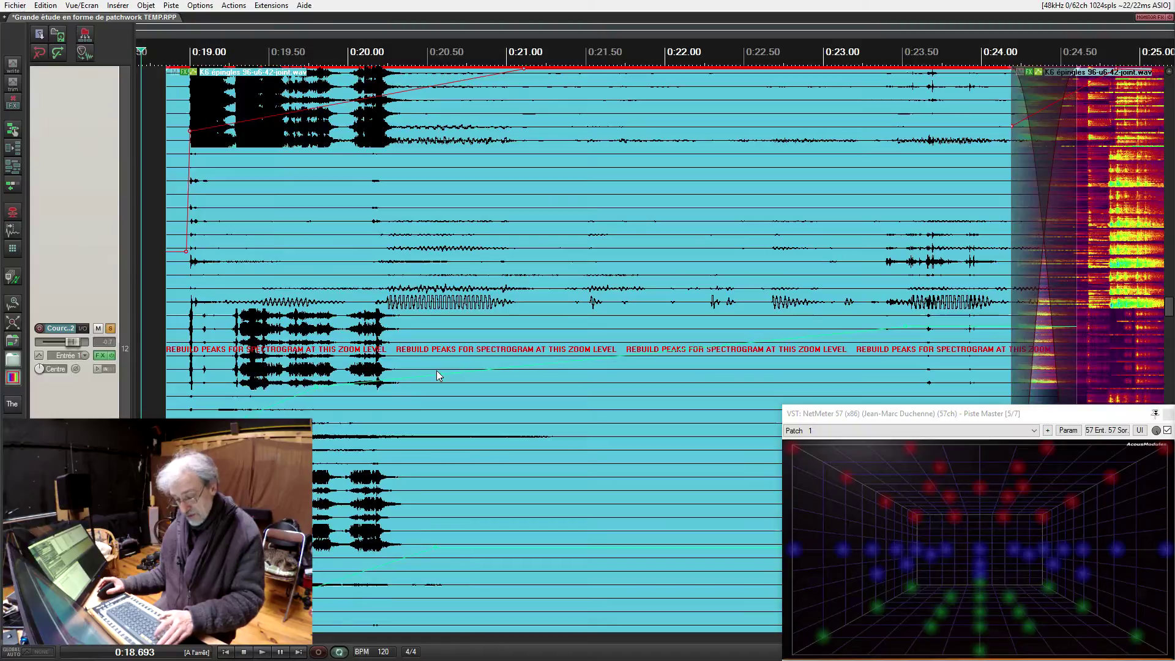
key(grave)
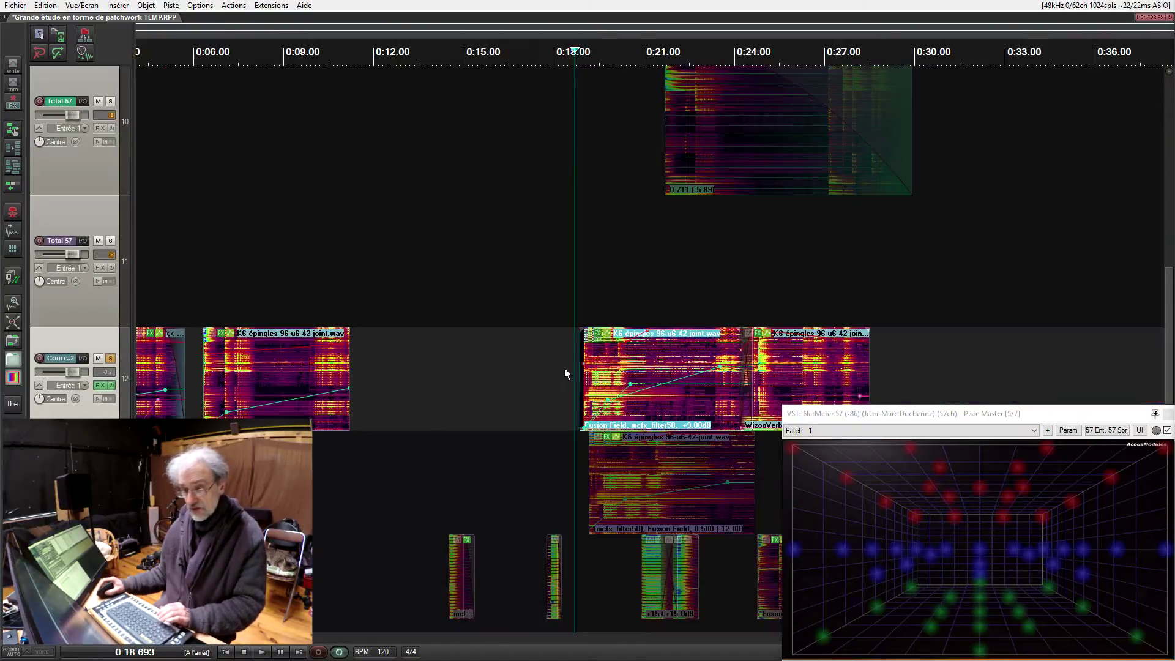
Step: Inspect the Fusion Field effect and its pin routing on track 12's third item, and close the effect windows
click(599, 336)
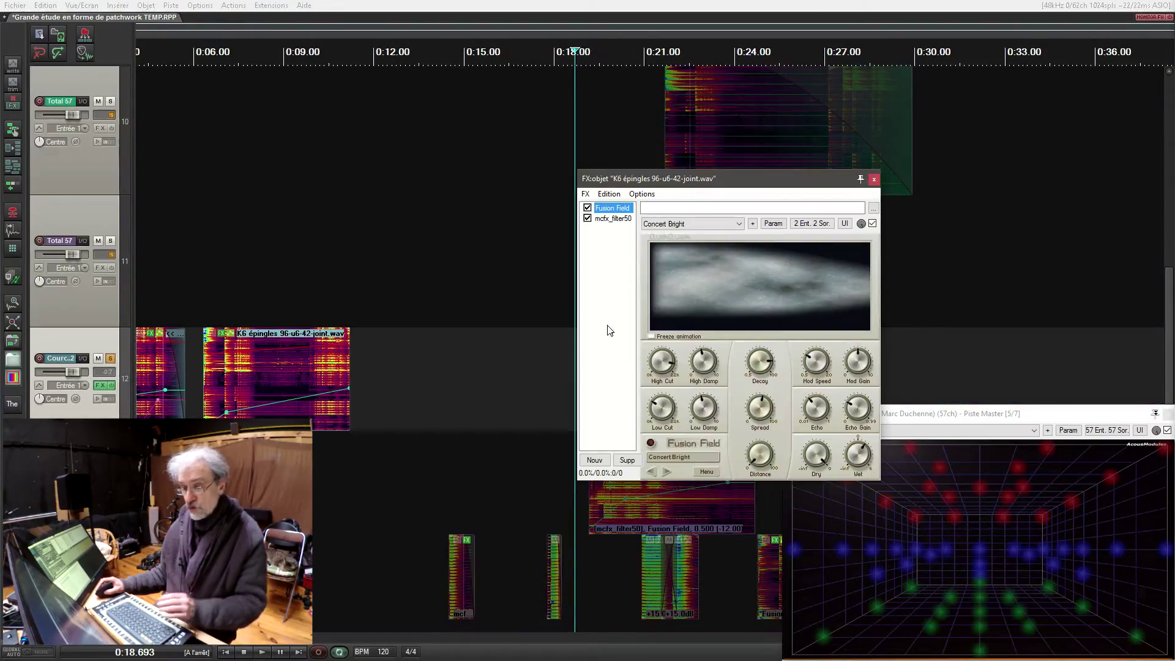
click(799, 226)
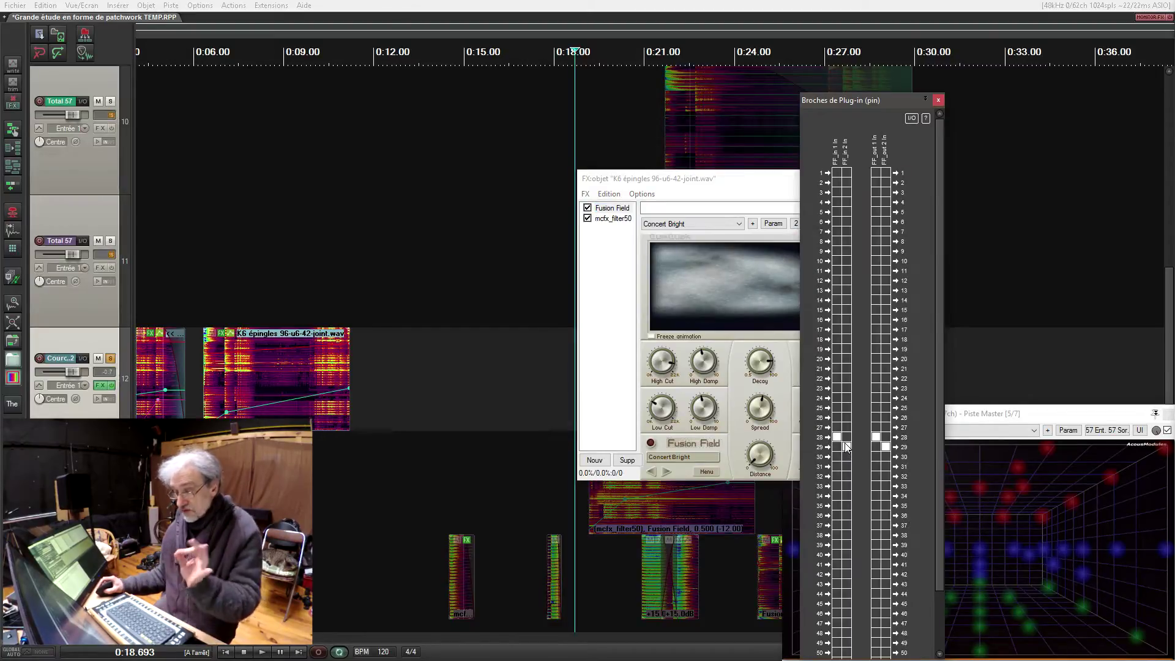
click(846, 447)
key(Escape)
click(877, 178)
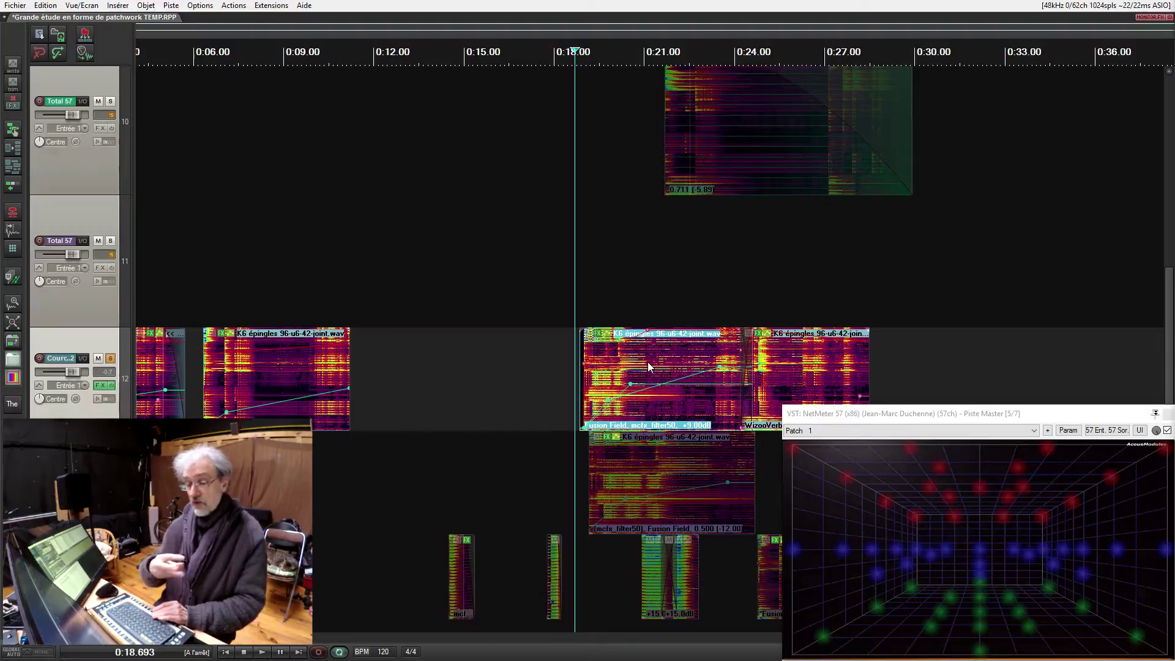
Step: Move the solo from track 12 to track 14, with the edit cursor at 0:14.317 just before track 14's first item
drag(287, 300, 553, 269)
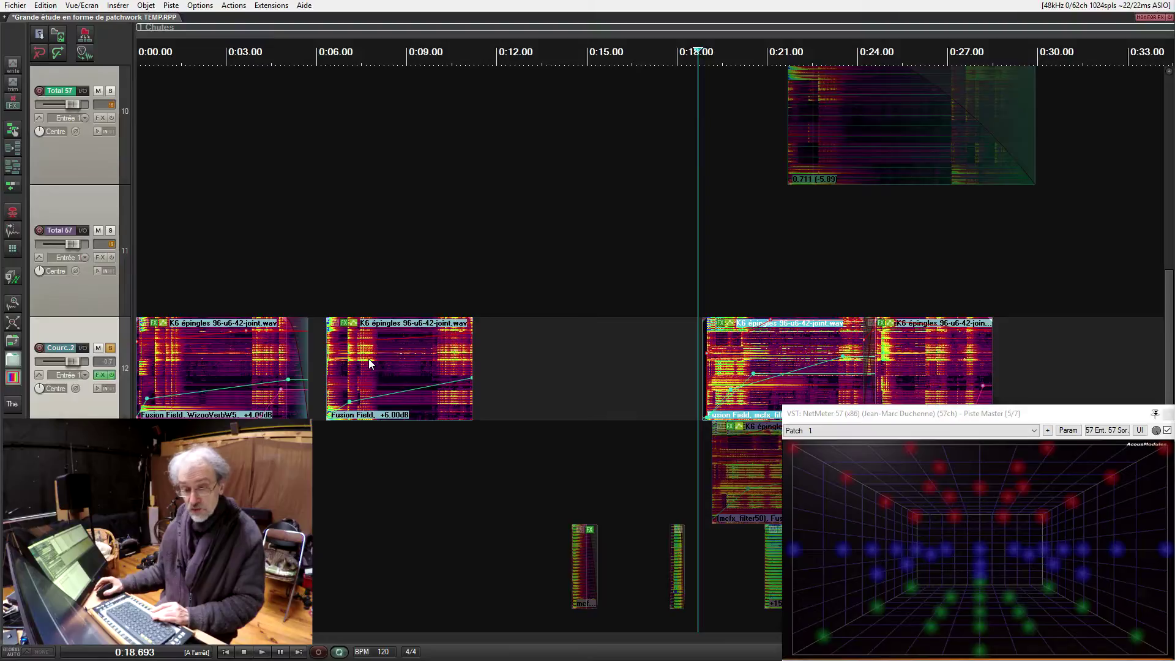
scroll(369, 359, down, 3)
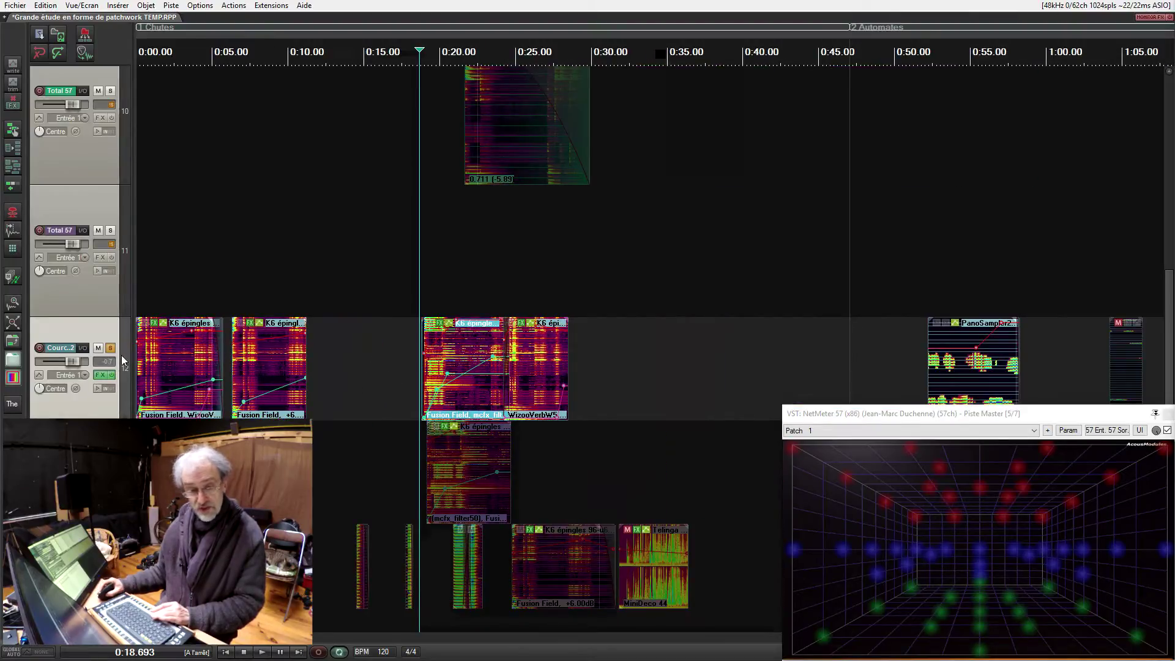
scroll(455, 334, down, 5)
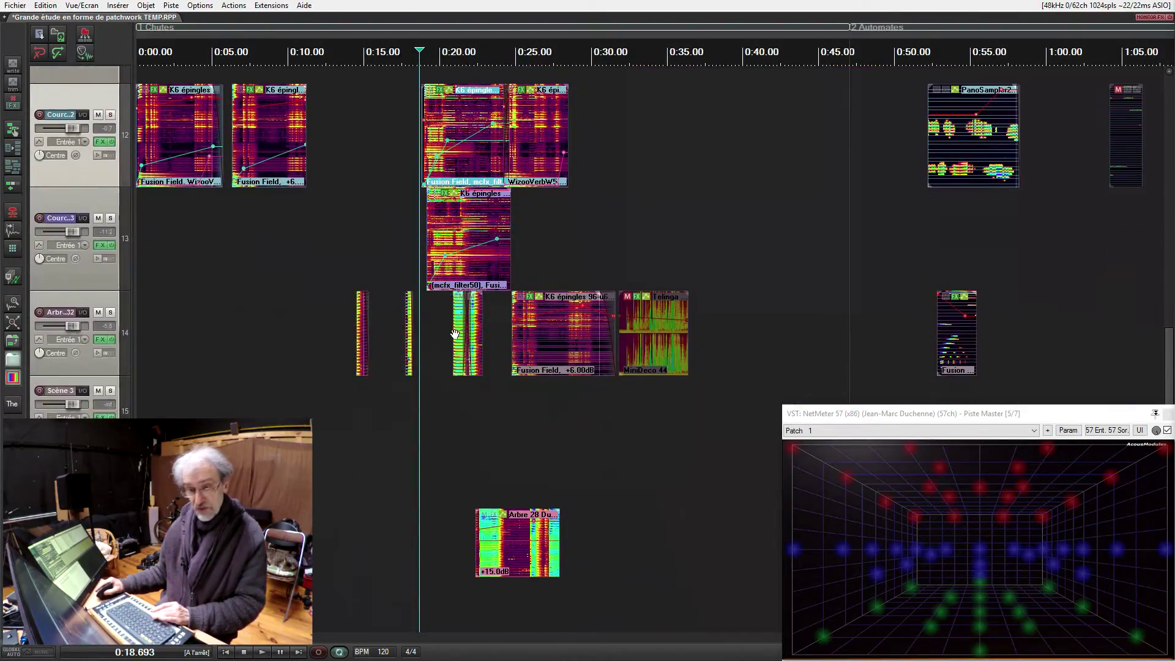
scroll(349, 439, up, 3)
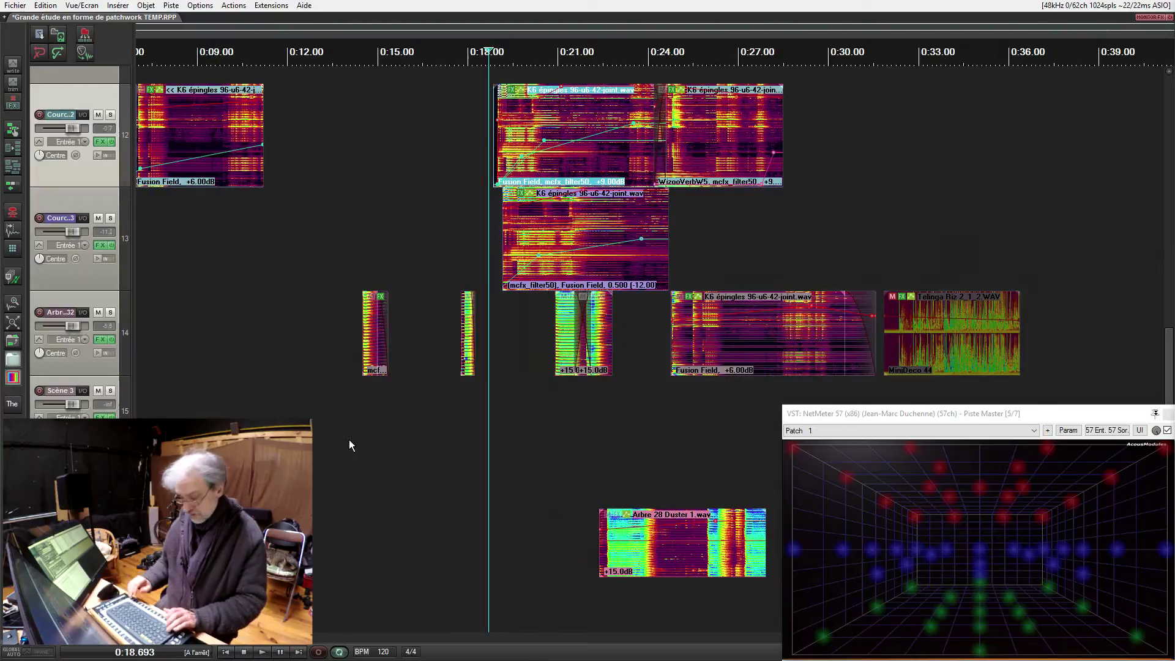
scroll(349, 440, up, 1)
scroll(349, 440, up, 1)
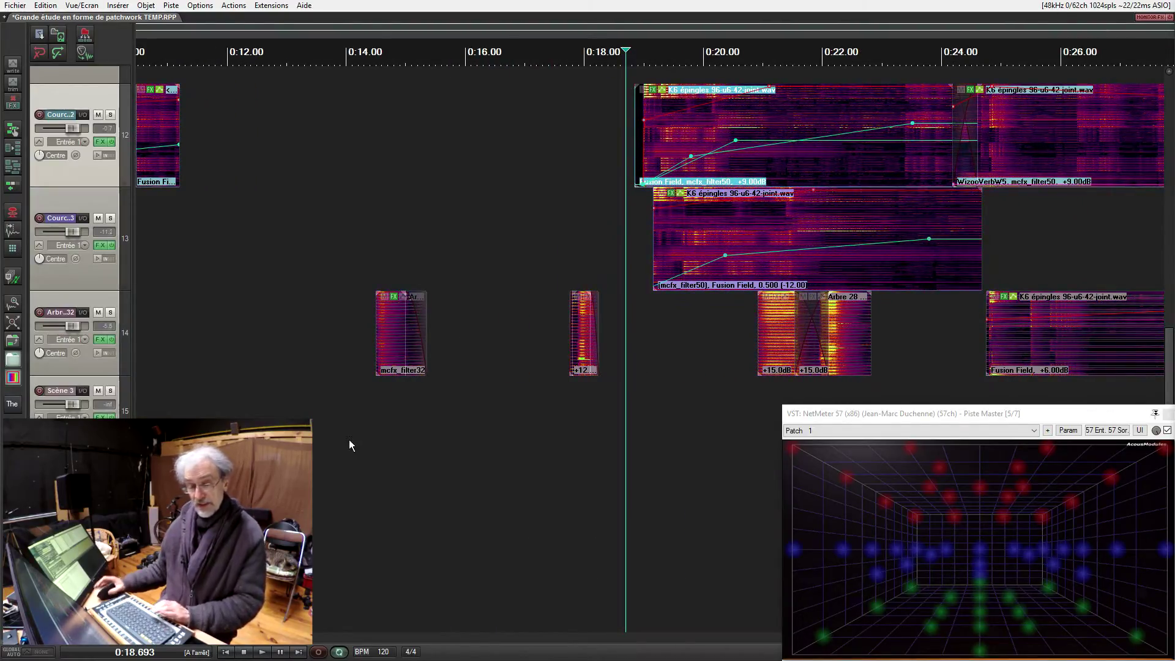
click(365, 420)
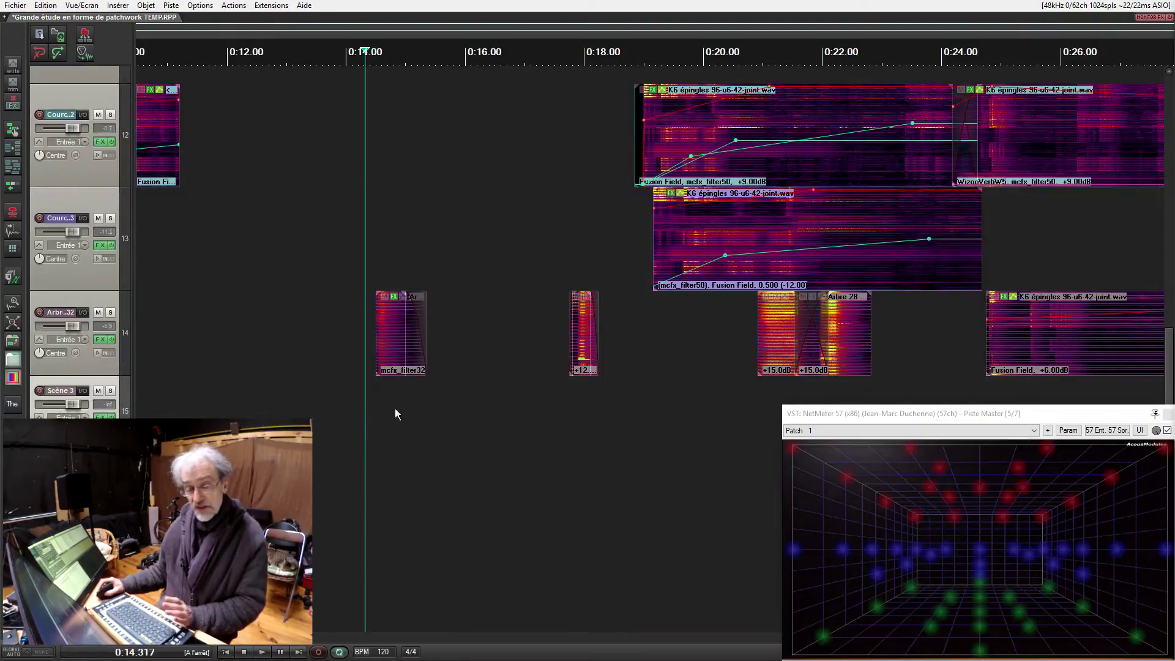
click(111, 314)
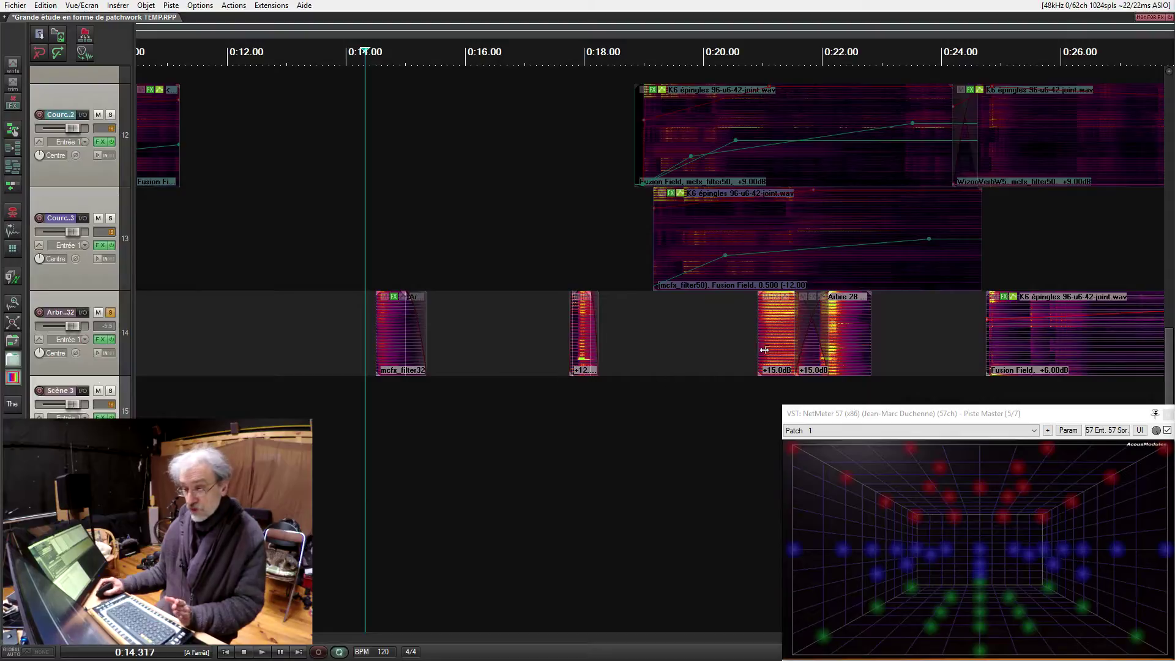
Step: Inspect the ReaSurround speaker layout on track 14, and close the effect window
scroll(581, 446, right, 1)
scroll(581, 446, right, 5)
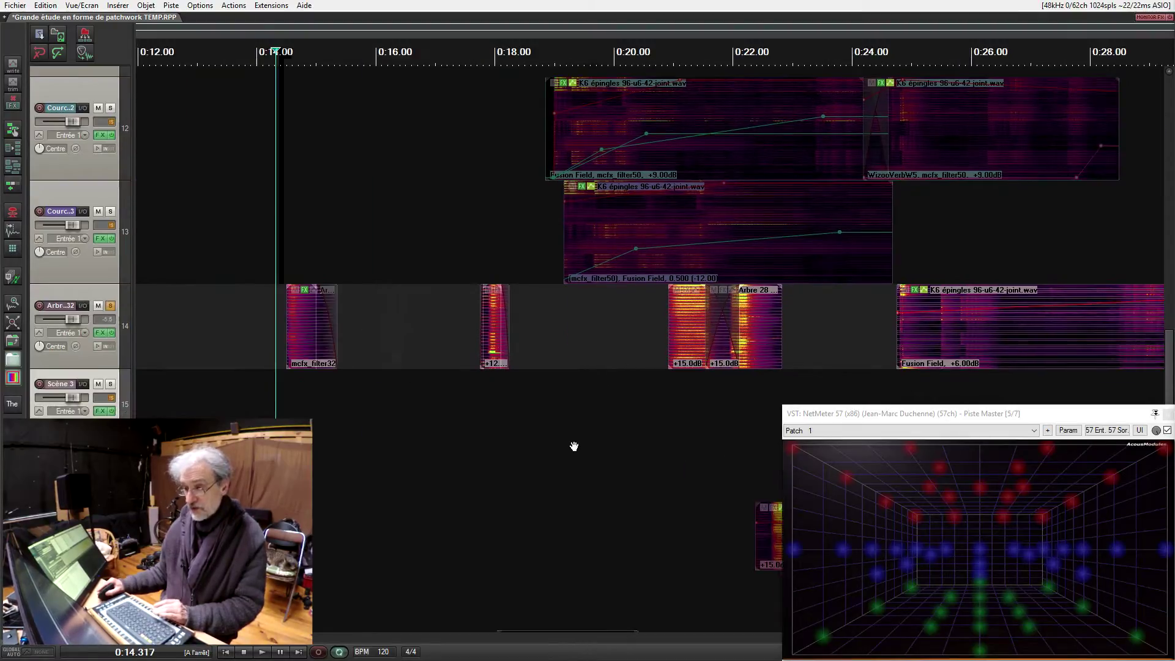
click(99, 333)
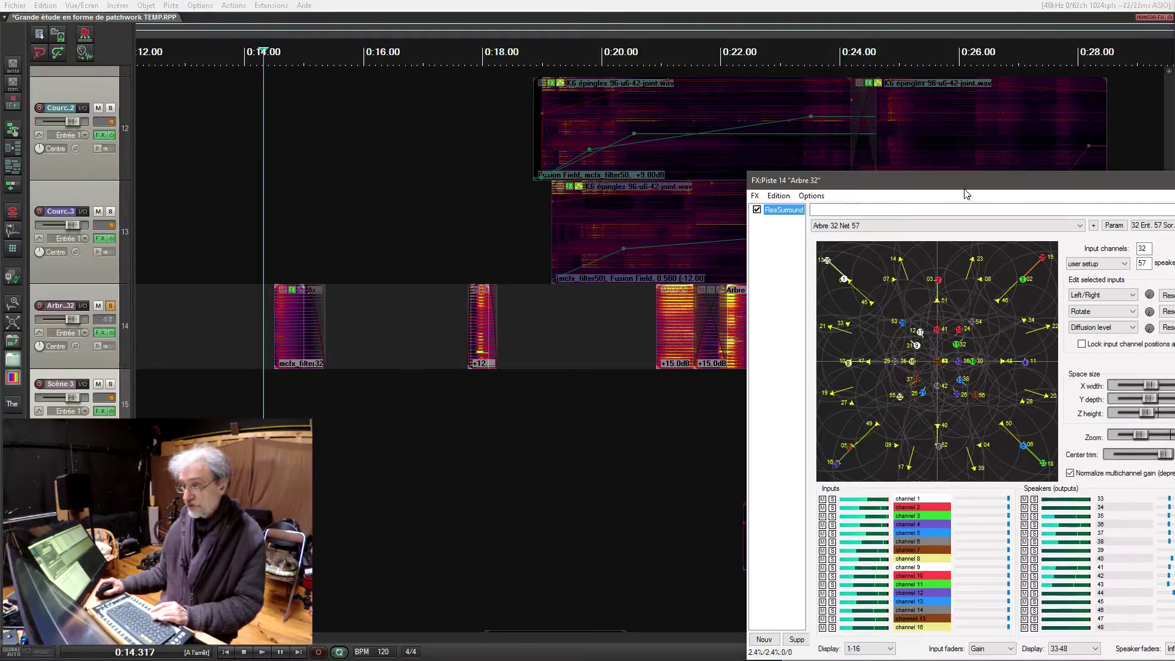
drag(946, 188, 615, 133)
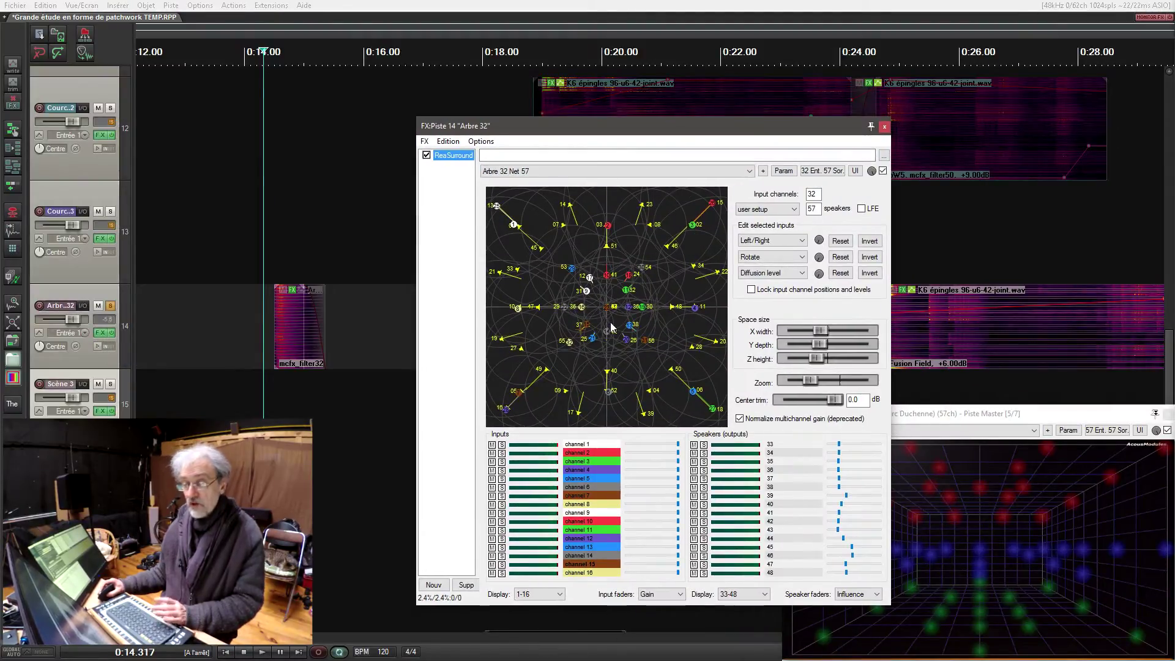
click(884, 127)
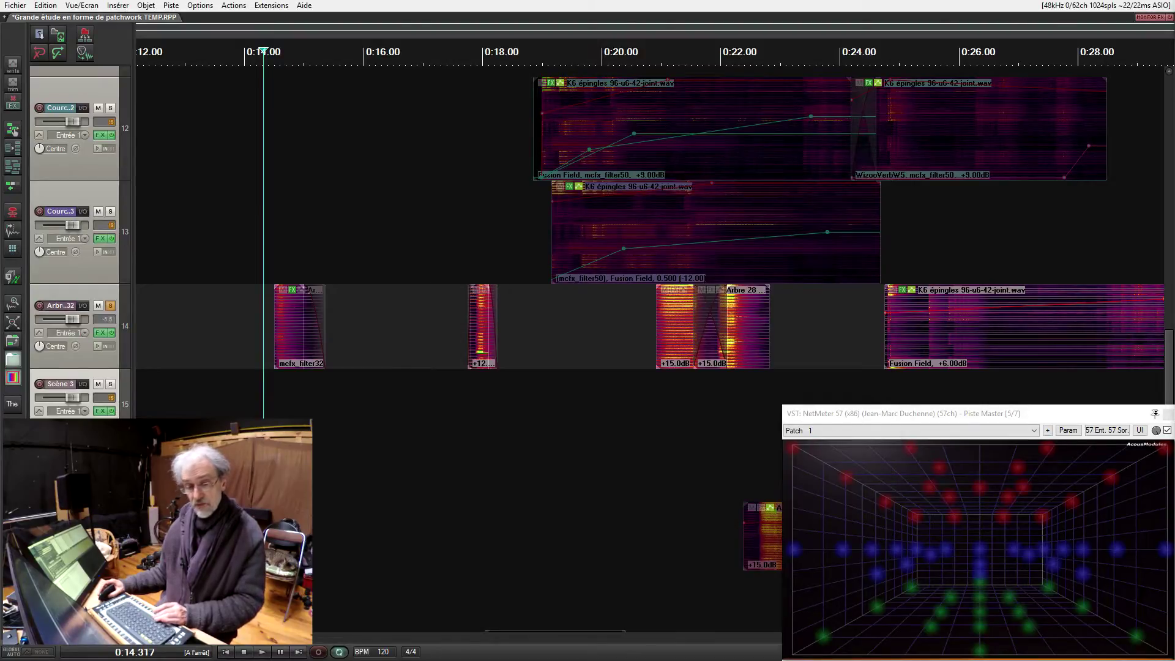
Step: Play the soloed track 14 from 0:14.317, and clear its solo when playback is stopped
key(space)
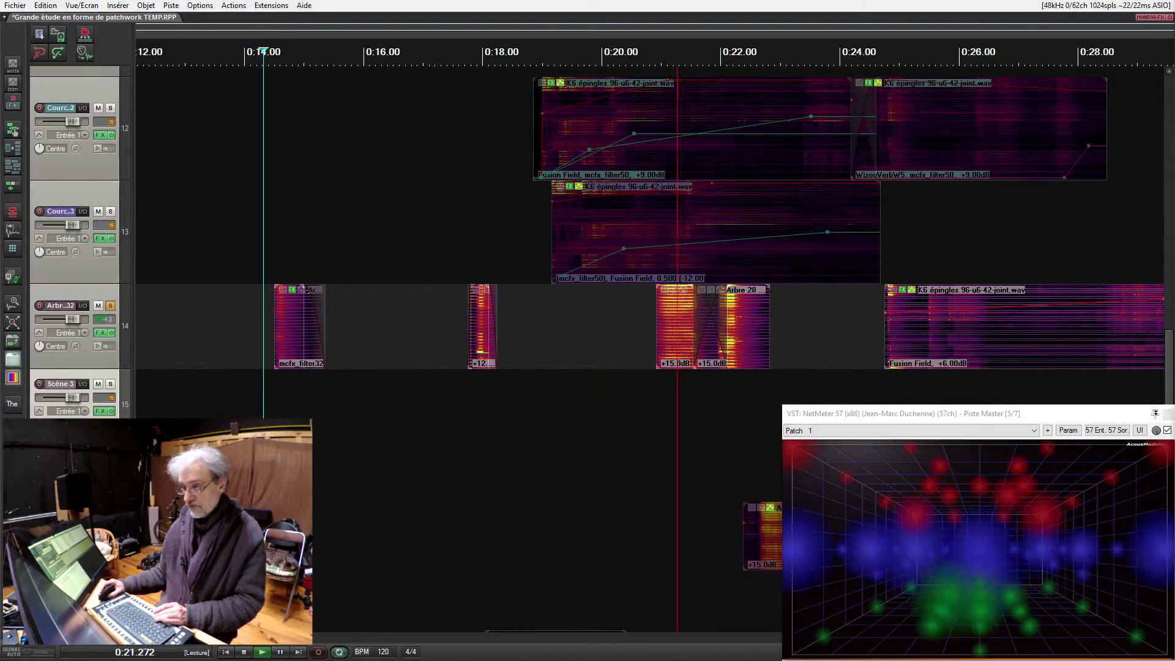
key(space)
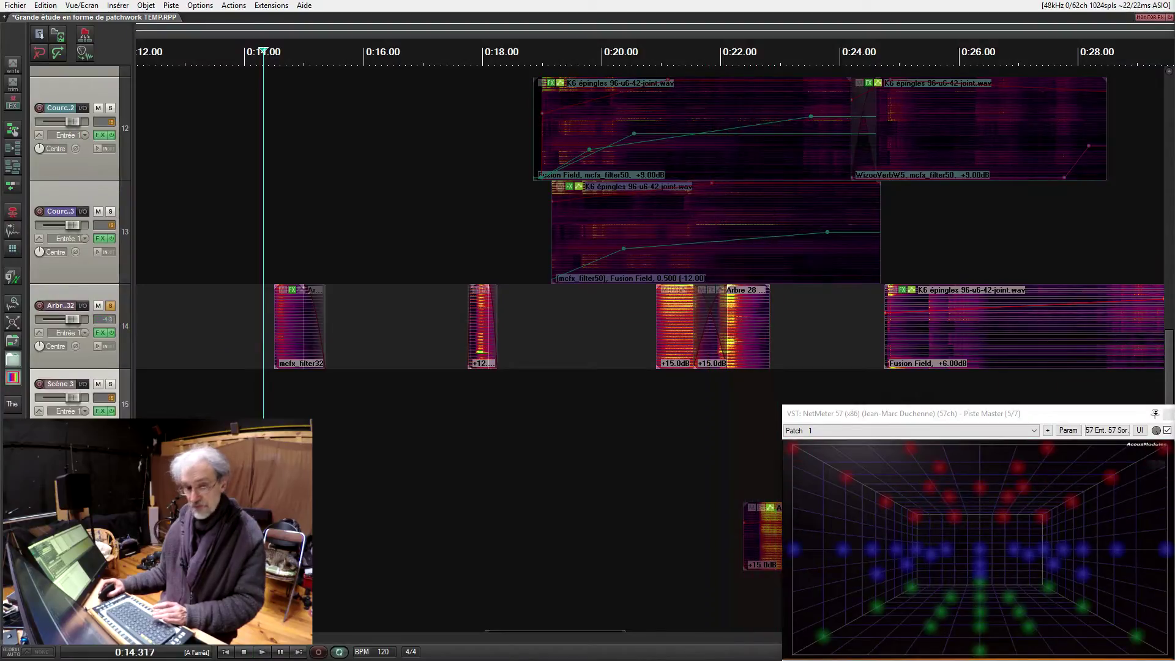
click(111, 306)
Step: Solo track 17 with the edit cursor at 0:22.314 just before its item, and inspect the track's ReaSurround layout
drag(525, 511, 363, 384)
drag(665, 503, 426, 365)
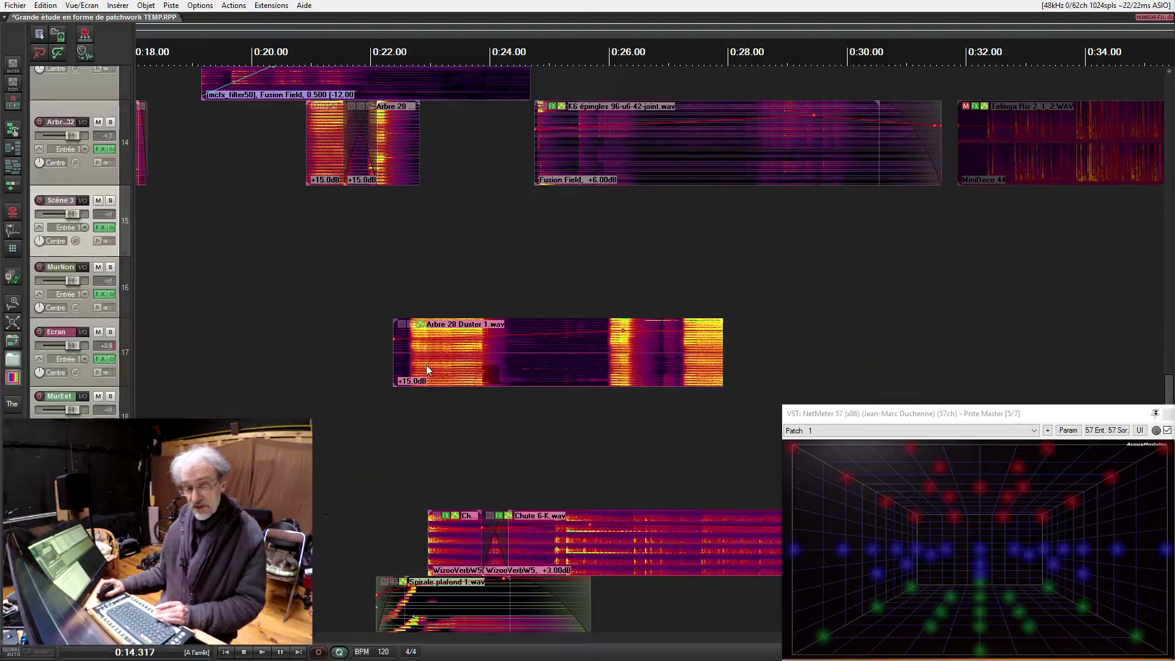
click(390, 306)
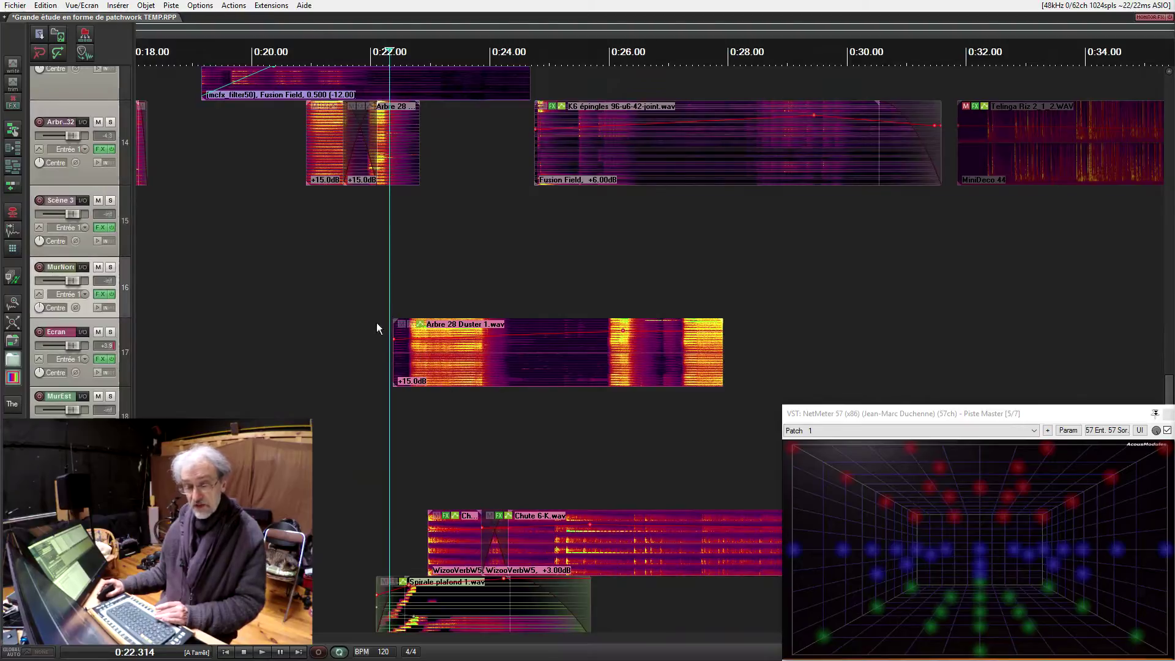
click(111, 331)
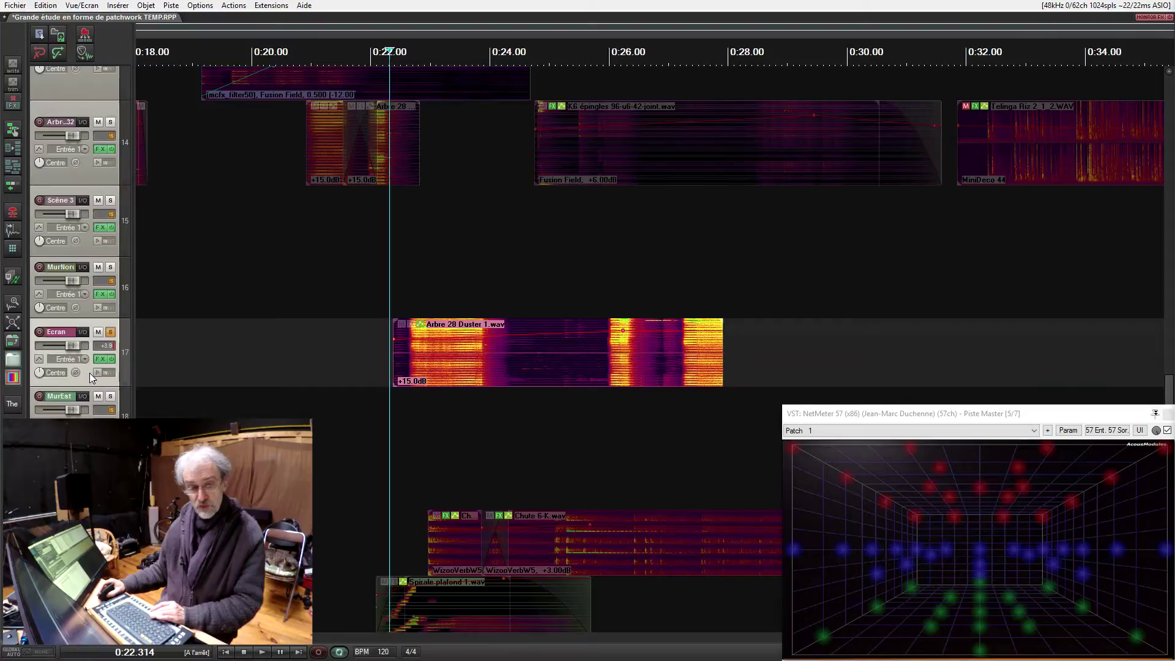
click(101, 359)
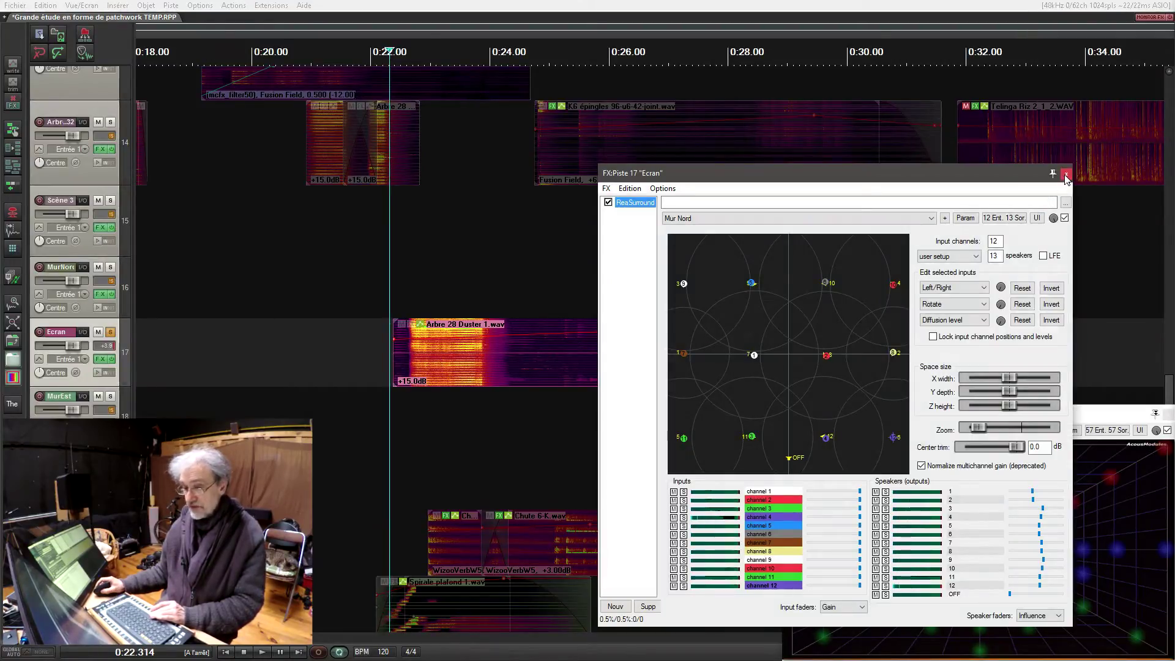
click(1066, 176)
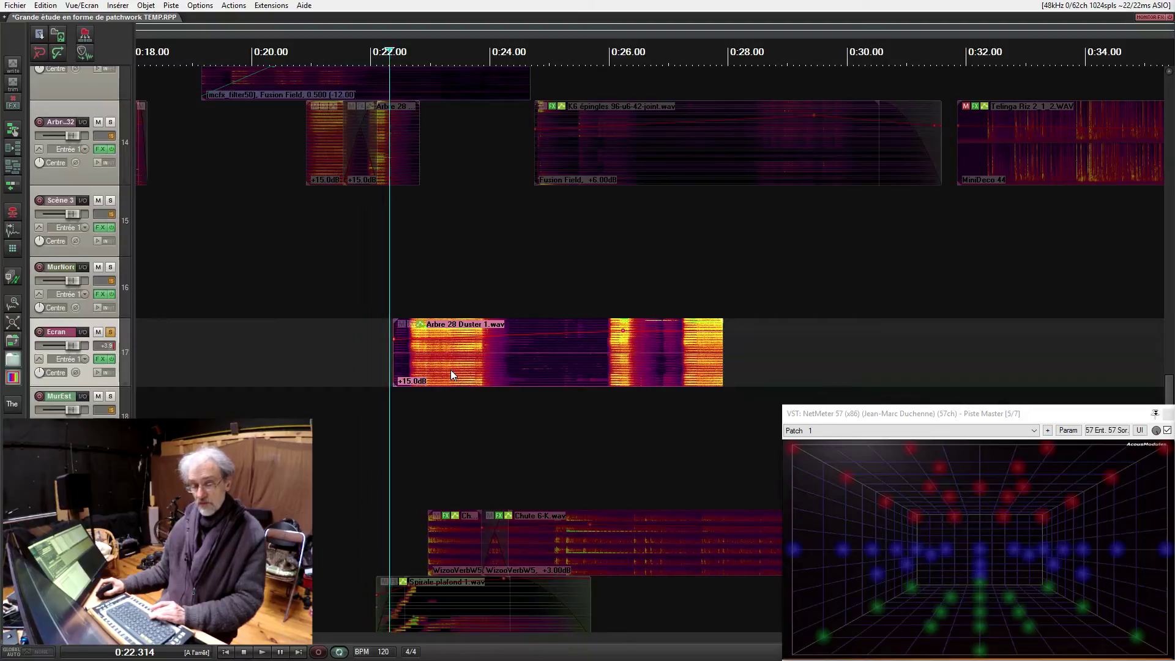
Step: Play the soloed track 17 from 0:22.314, and clear its solo when playback is stopped
key(space)
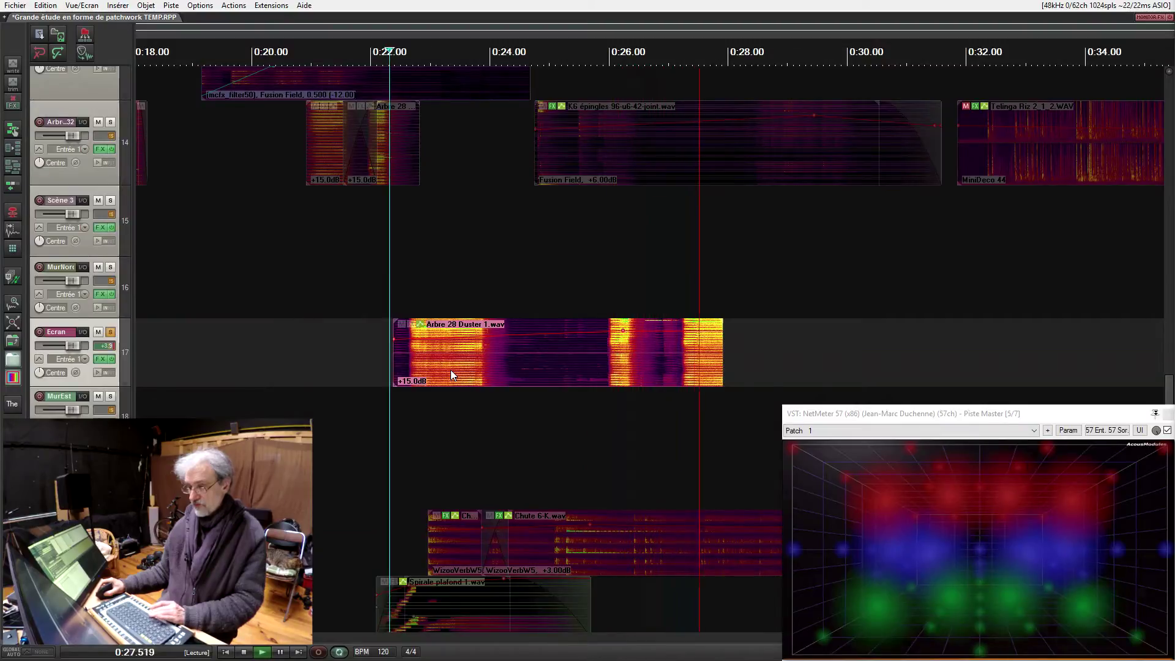
key(space)
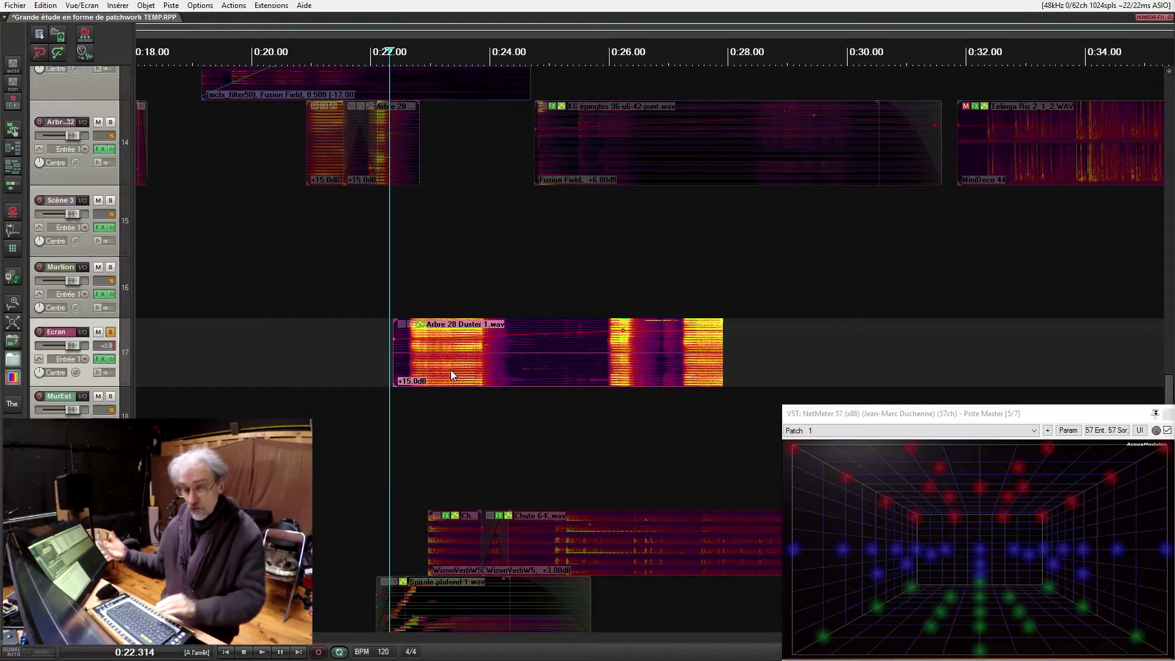
click(110, 332)
Step: Play track 19's Lettres 12A.wav item in solo, with the edit cursor at 0:17.878 just before it
drag(373, 505, 583, 384)
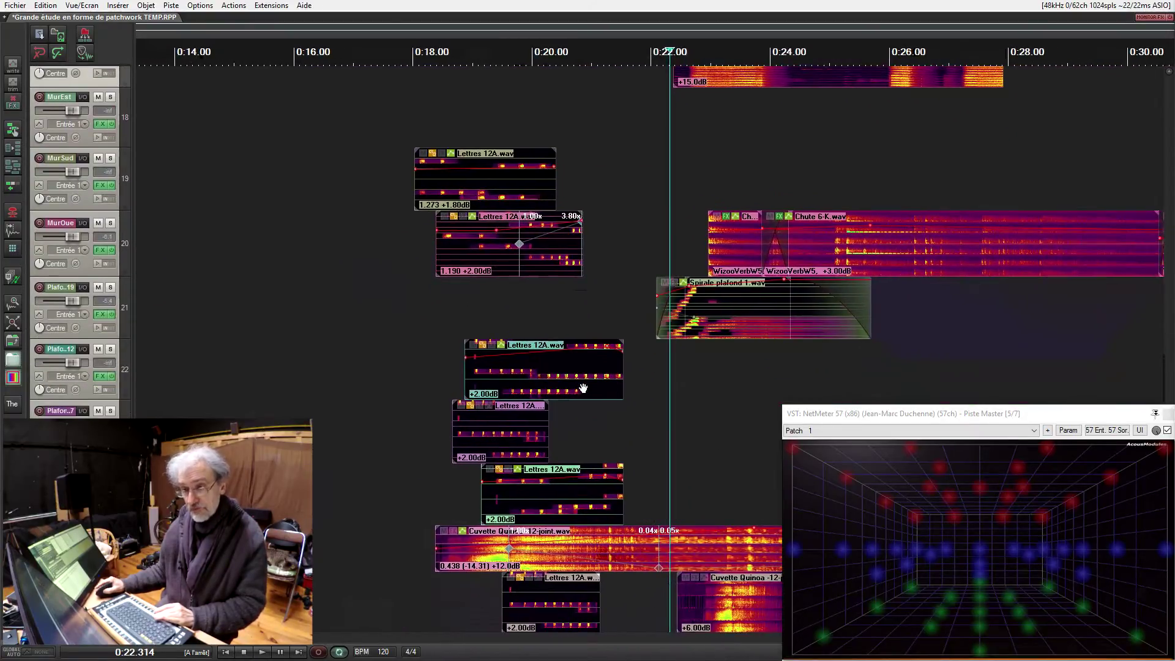
click(406, 59)
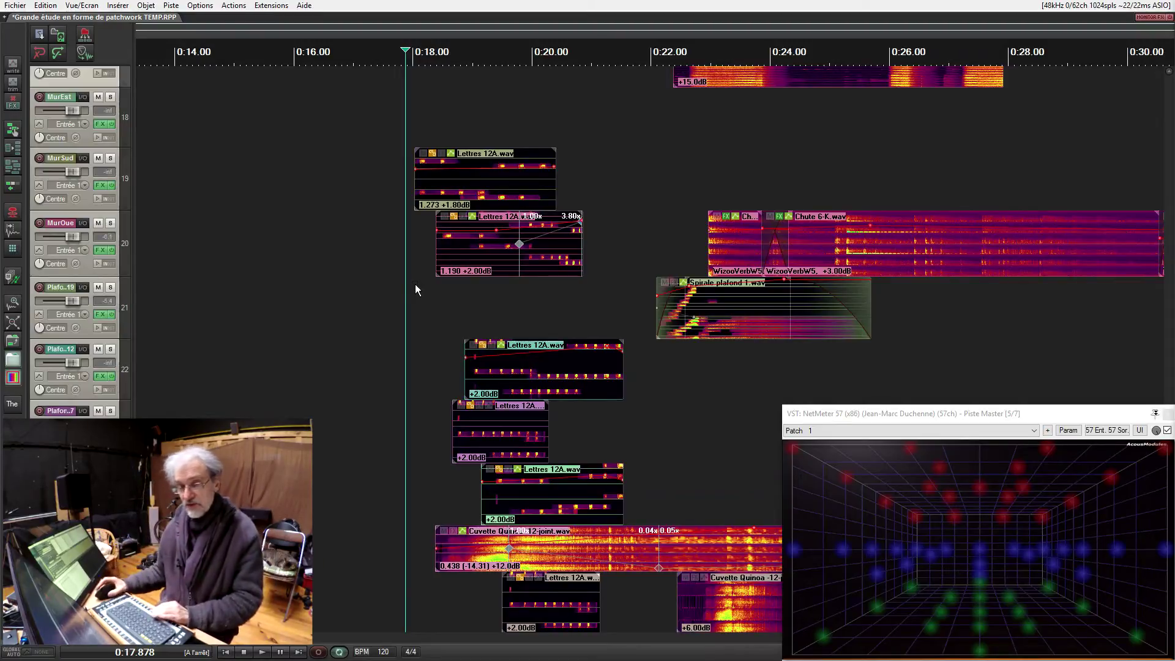
click(426, 198)
key(space)
drag(426, 193, 426, 195)
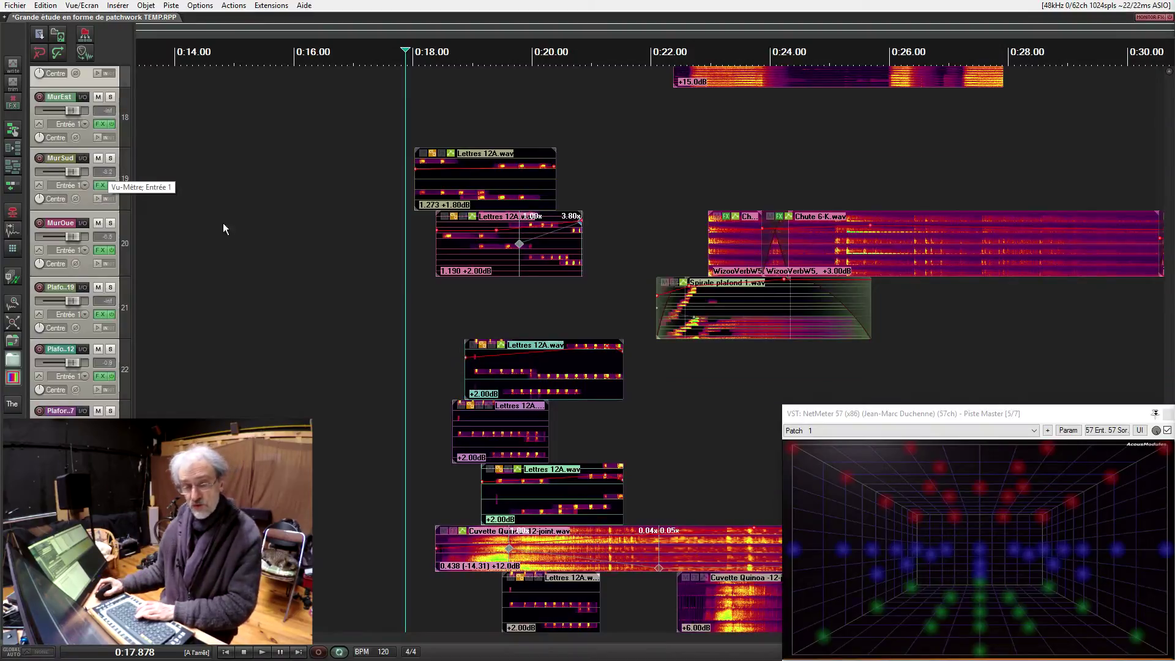
Step: Play track 20's Lettres 12A.wav item in solo from 0:17.878
click(443, 260)
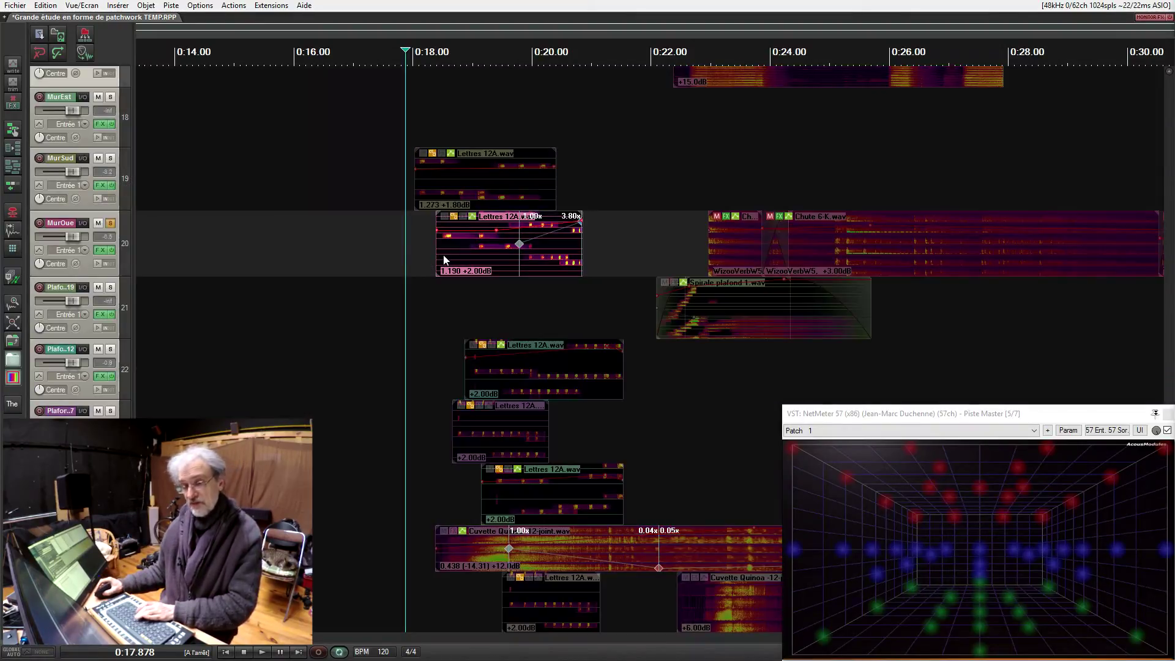
click(444, 257)
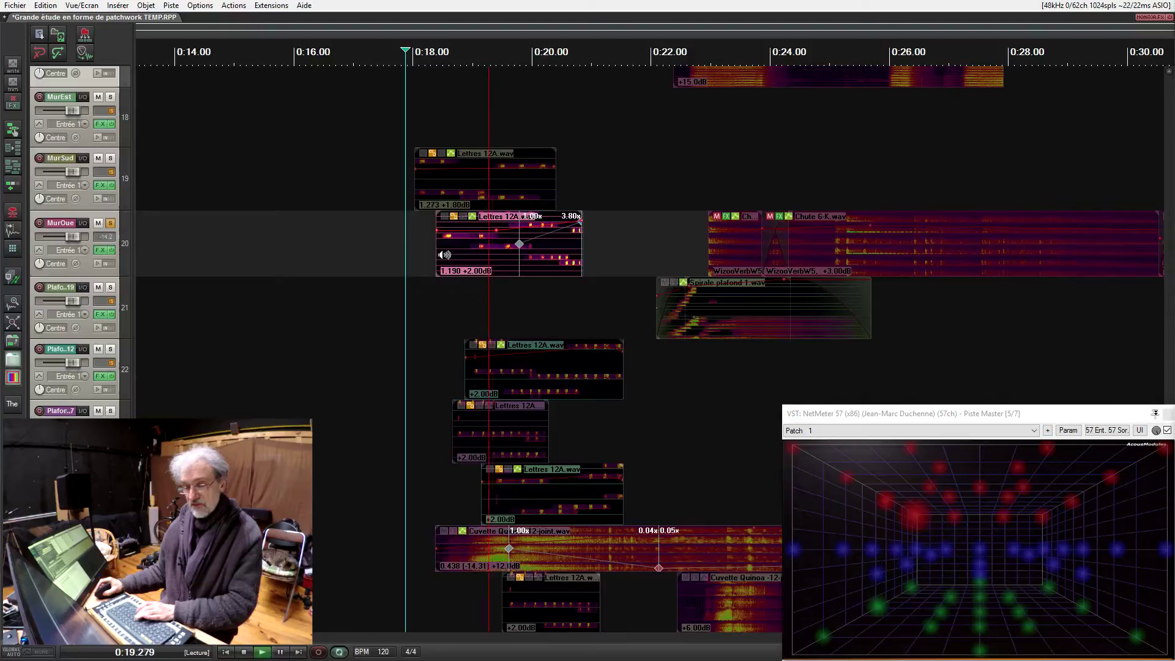
drag(444, 254, 443, 255)
Step: Solo track 21 with the edit cursor at 0:22.036, just before the Spirale plafond 1.wav item
scroll(387, 311, down, 1)
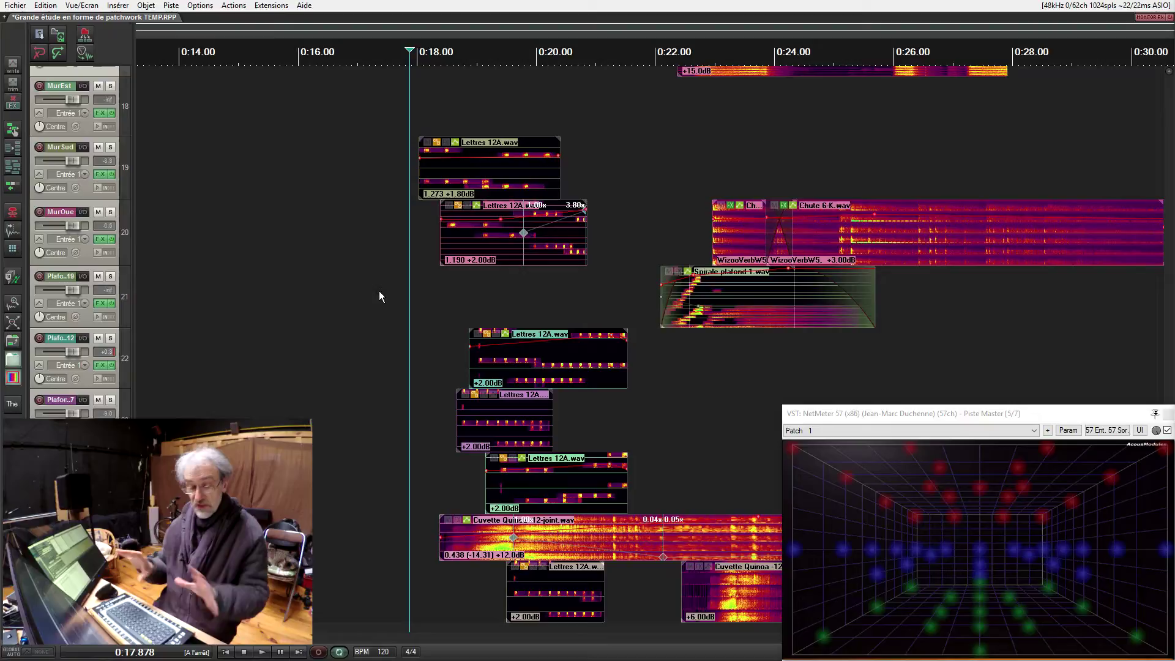
drag(704, 409, 557, 404)
click(503, 332)
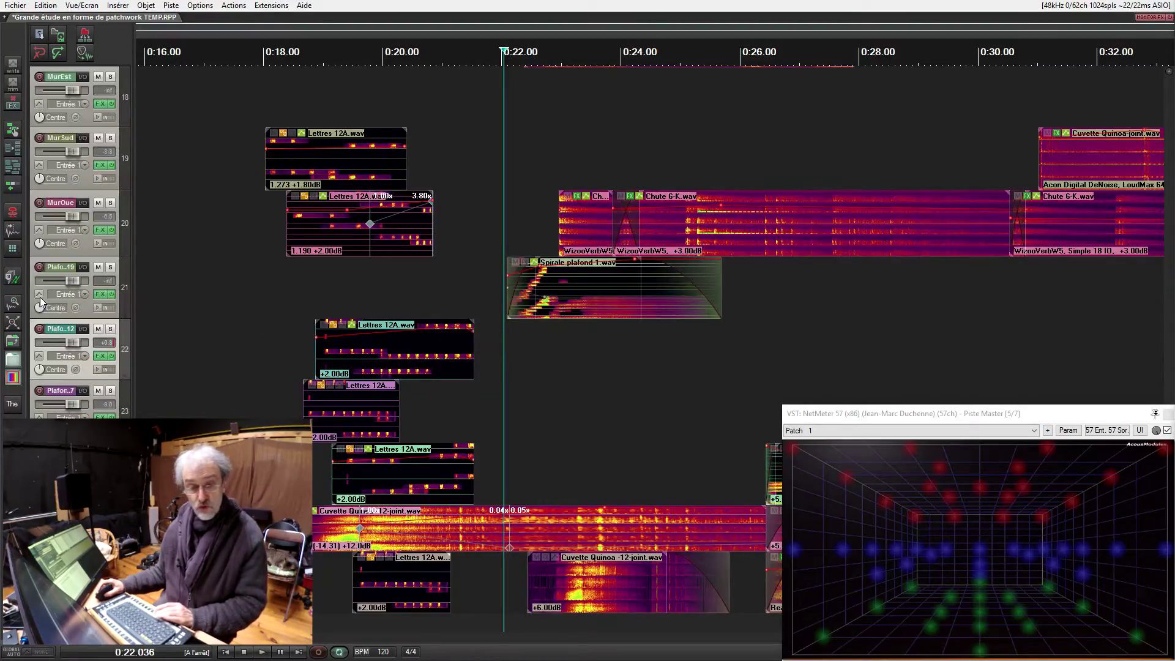
click(112, 268)
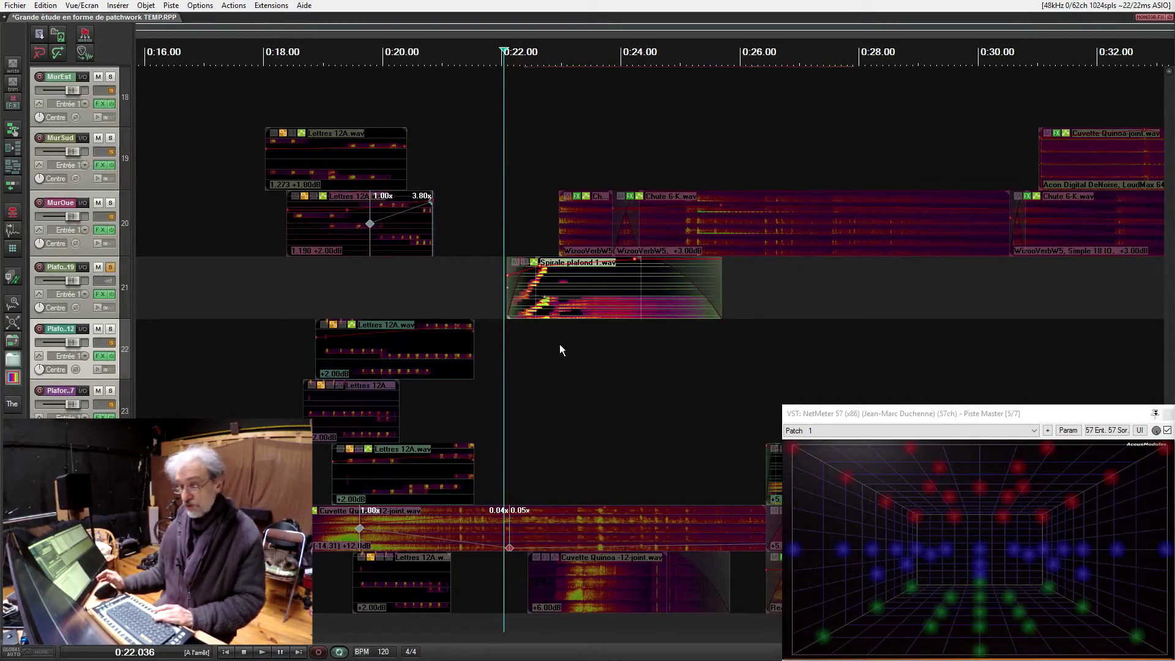
Step: Play the soloed track 21 from 0:22.036, and clear its solo when playback is stopped
key(space)
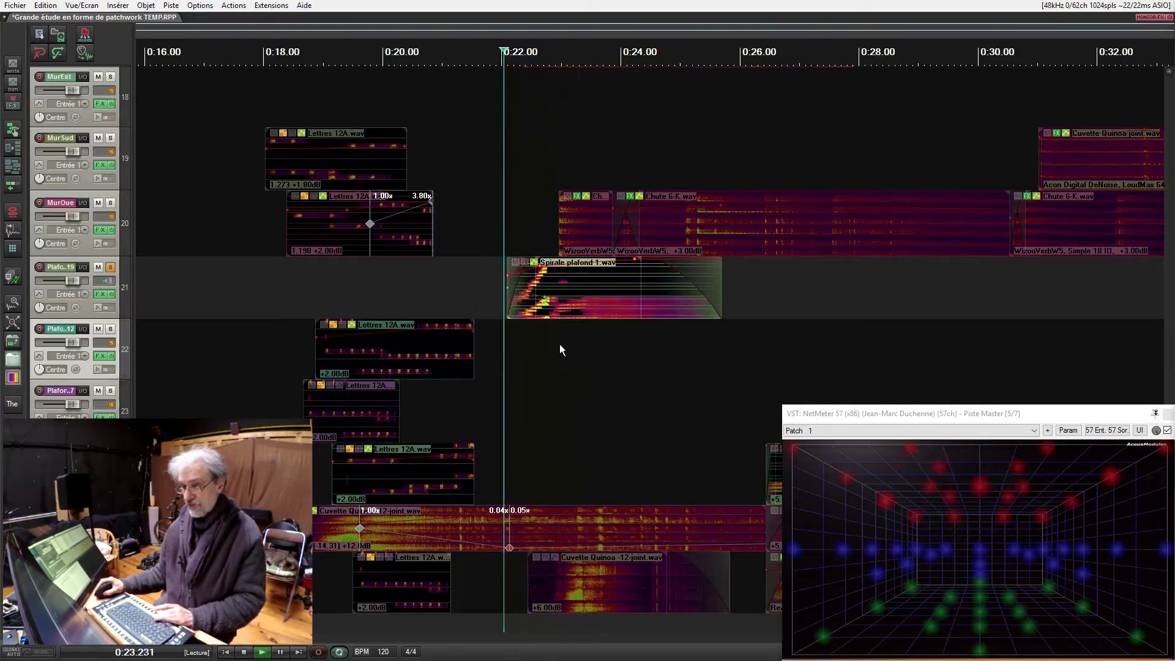
key(space)
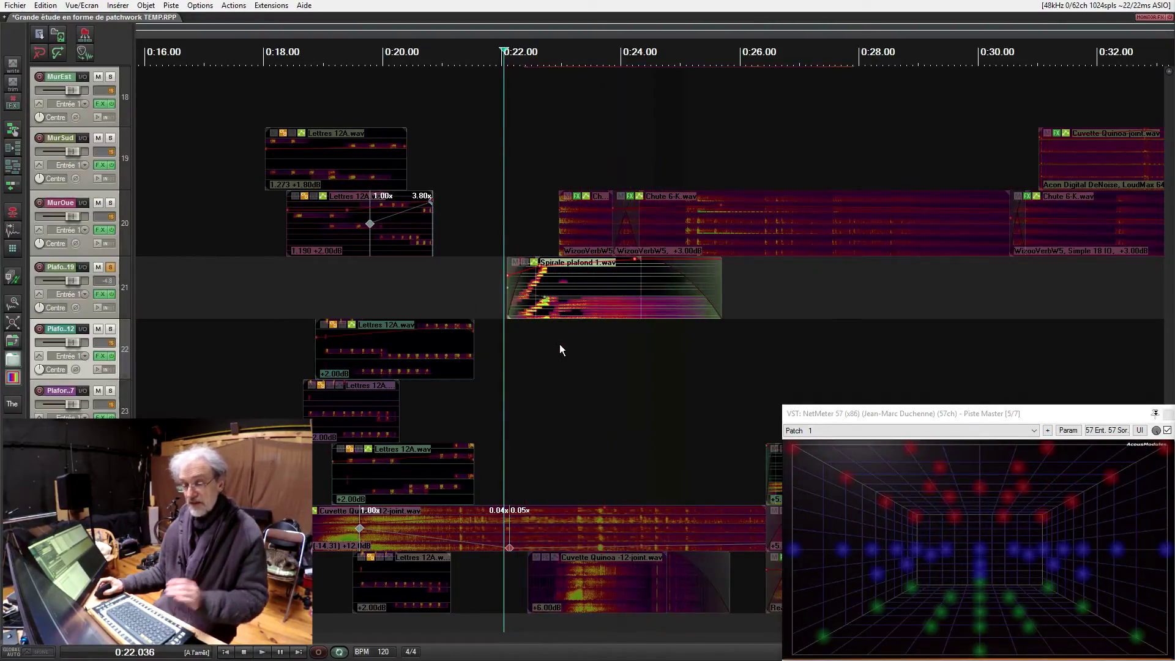
click(111, 268)
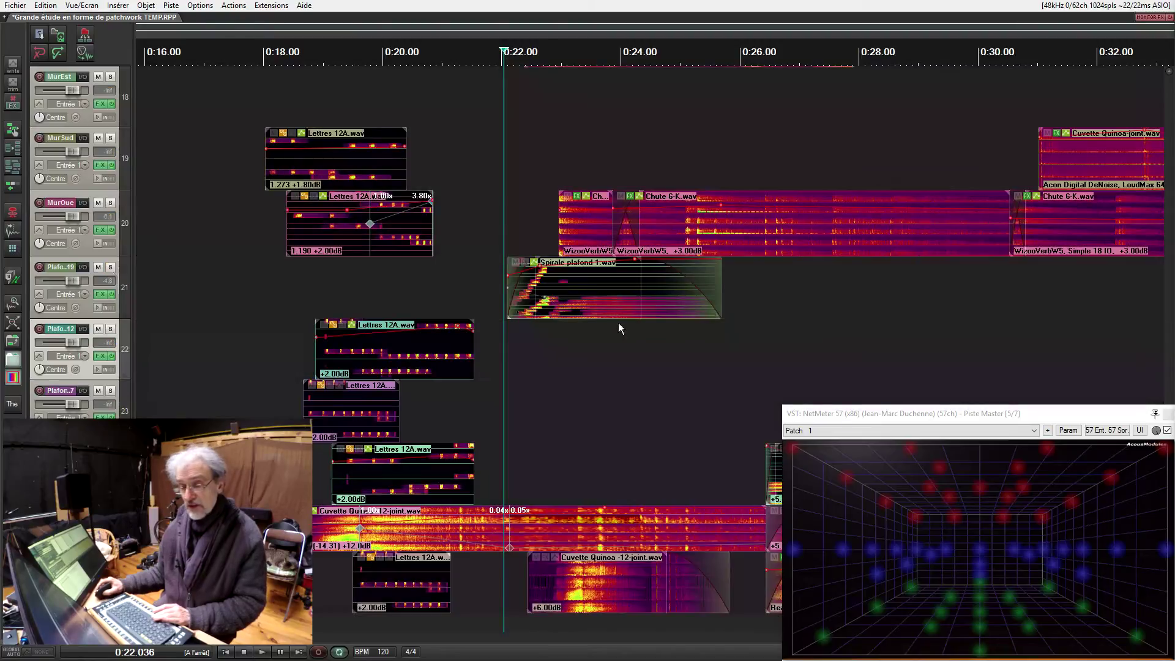
Step: Play track 20 in solo from 0:22.036 with its Chute 6-K.wav item starting near 0:24 selected
scroll(620, 437, up, 2)
scroll(619, 438, right, 2)
scroll(731, 384, right, 3)
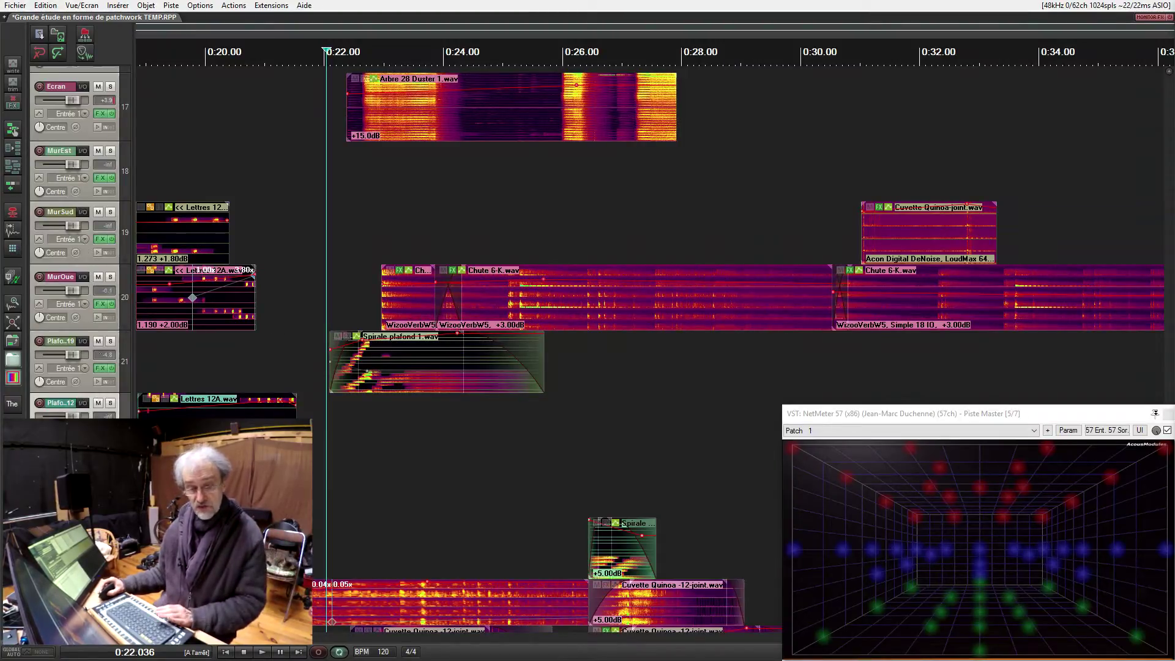
drag(372, 497, 324, 528)
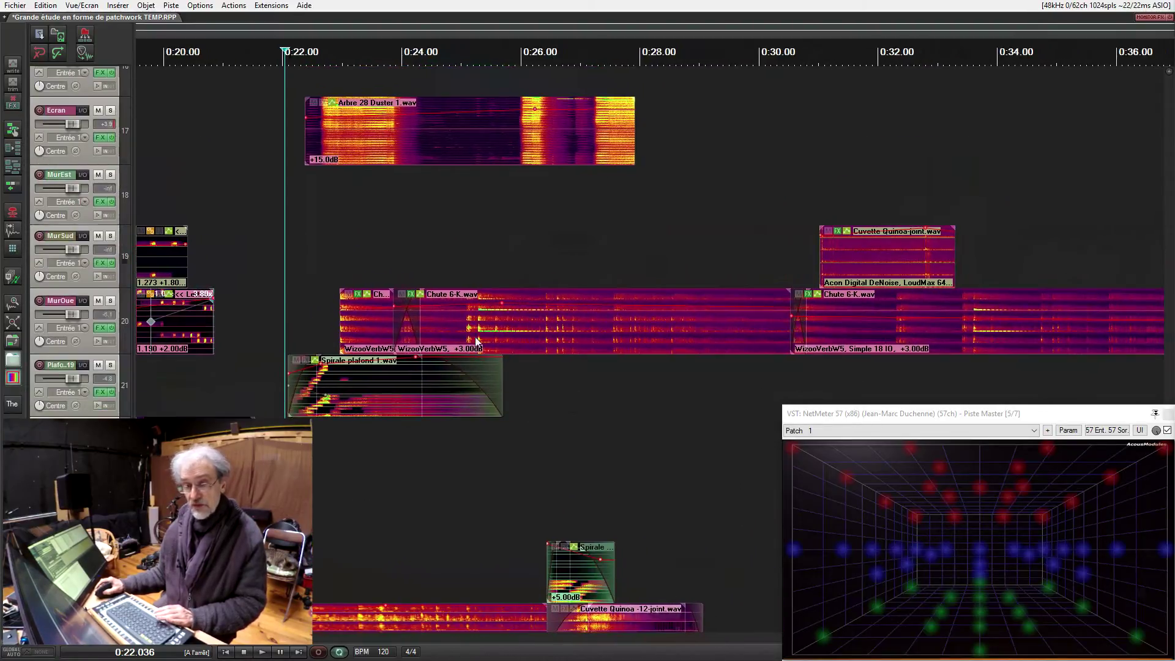
drag(490, 254, 328, 336)
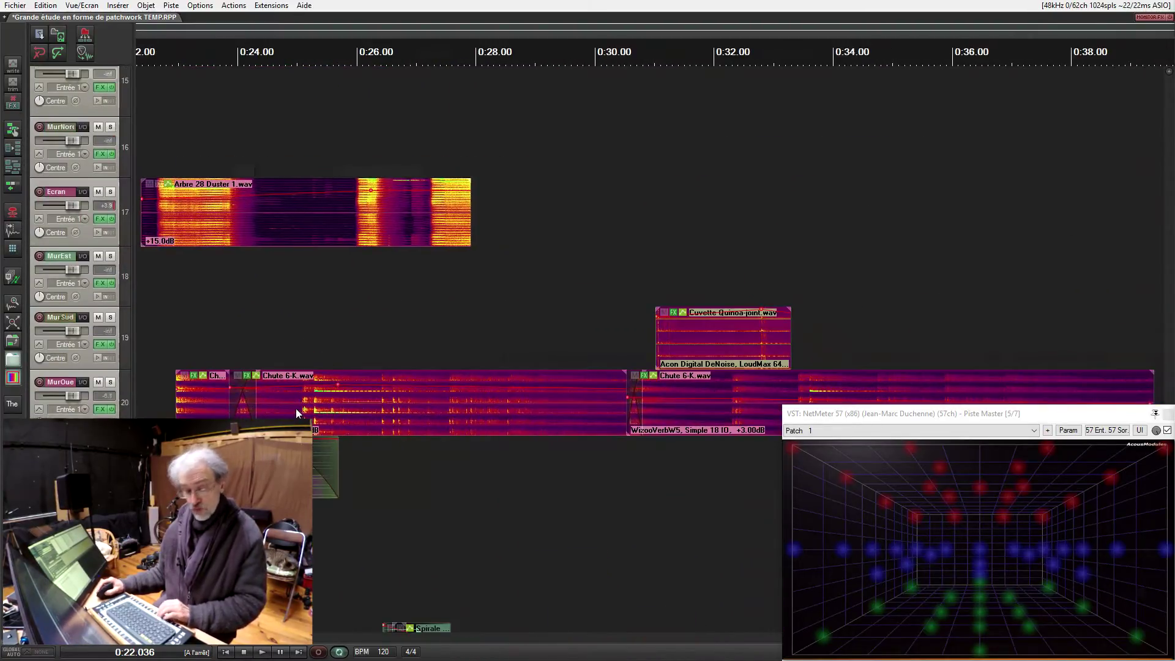
drag(422, 409, 470, 313)
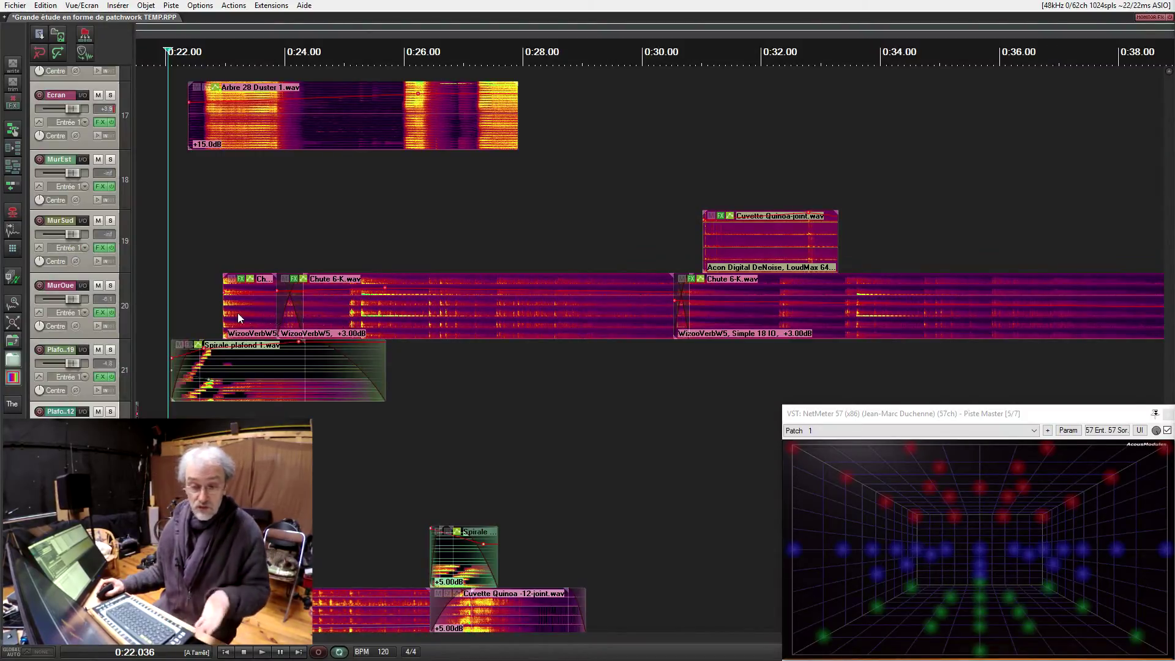
click(426, 323)
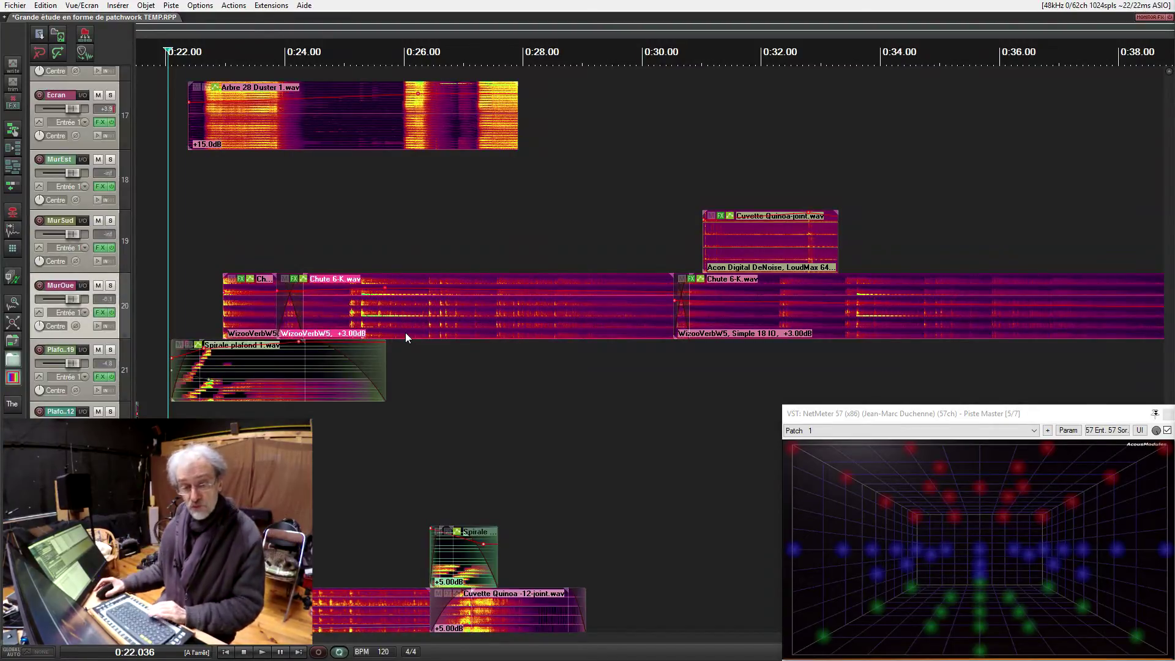
click(111, 285)
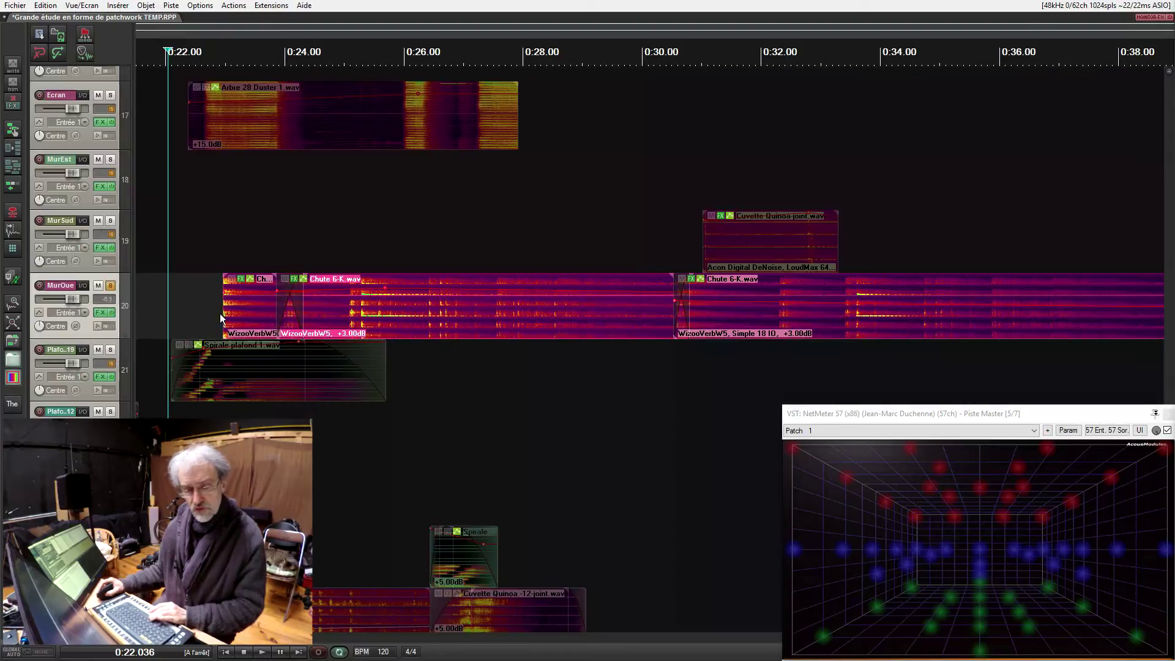
key(space)
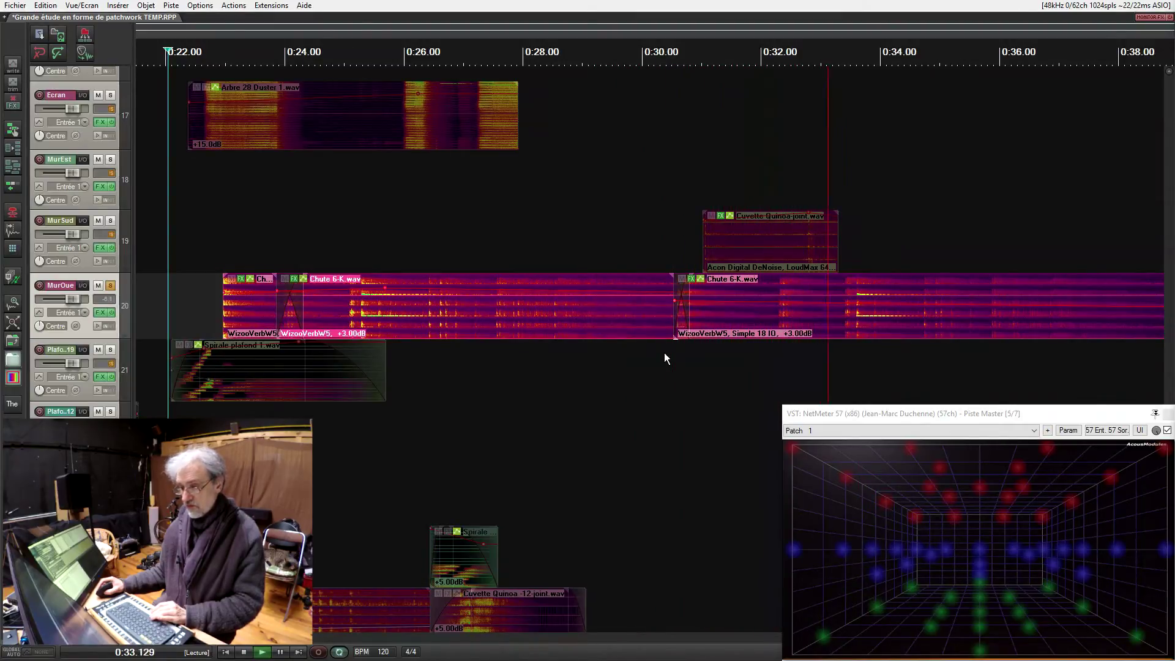
key(space)
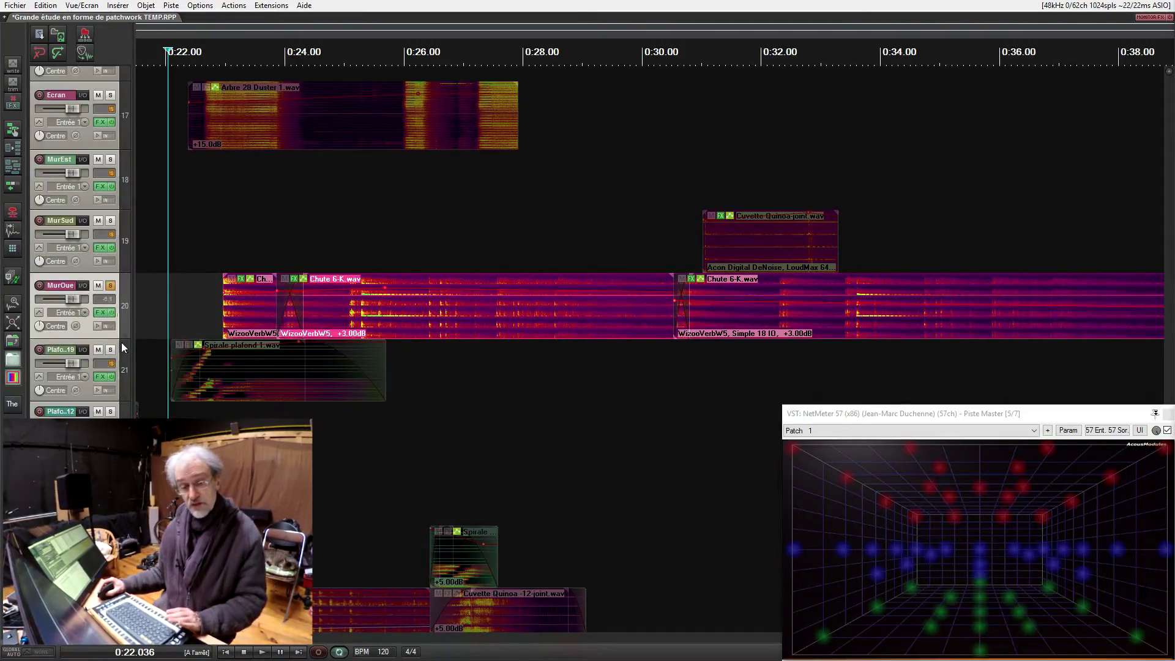
Step: Inspect the Simple 18 IO effect on track 20's Chute 6-K.wav item starting near 0:30, and clear the track's solo
click(692, 279)
drag(563, 263, 446, 172)
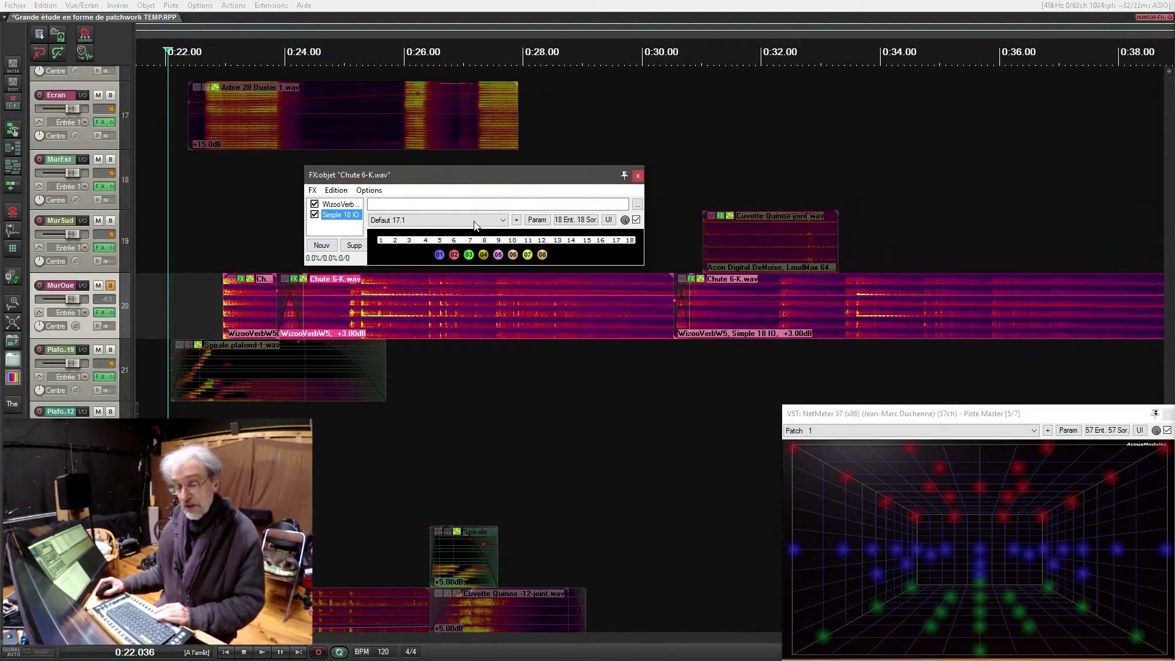
click(638, 177)
click(107, 286)
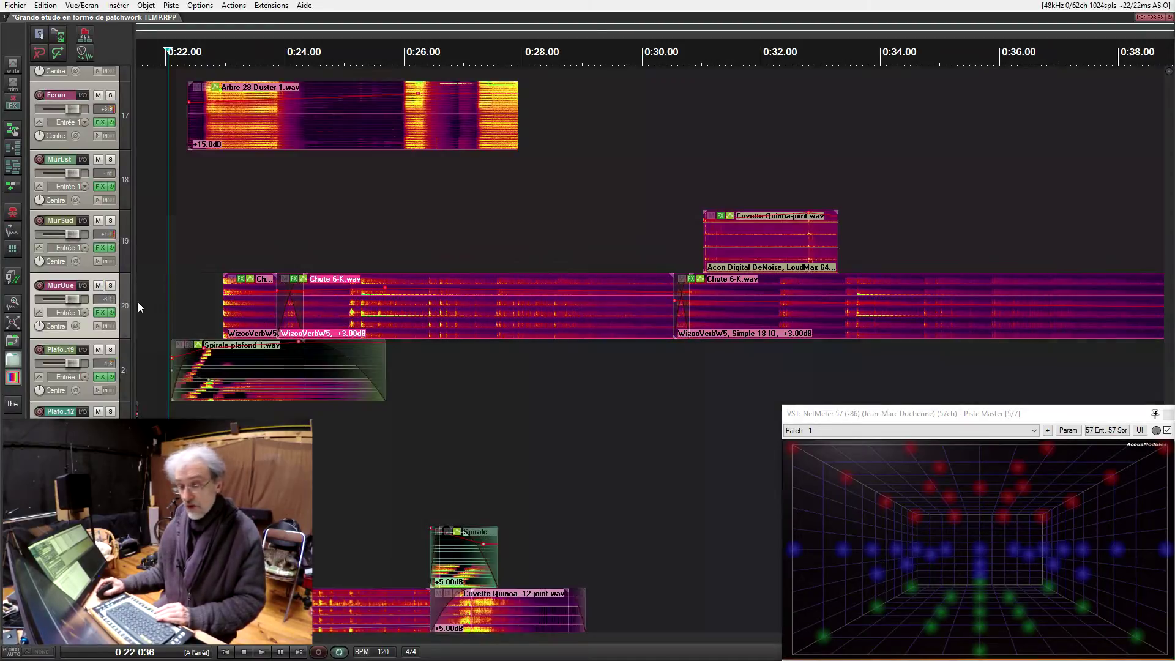
Step: Look over the items laid out on tracks 12 to 14 between 0:24 and the Ascension marker
scroll(600, 169, down, 3)
scroll(551, 257, up, 4)
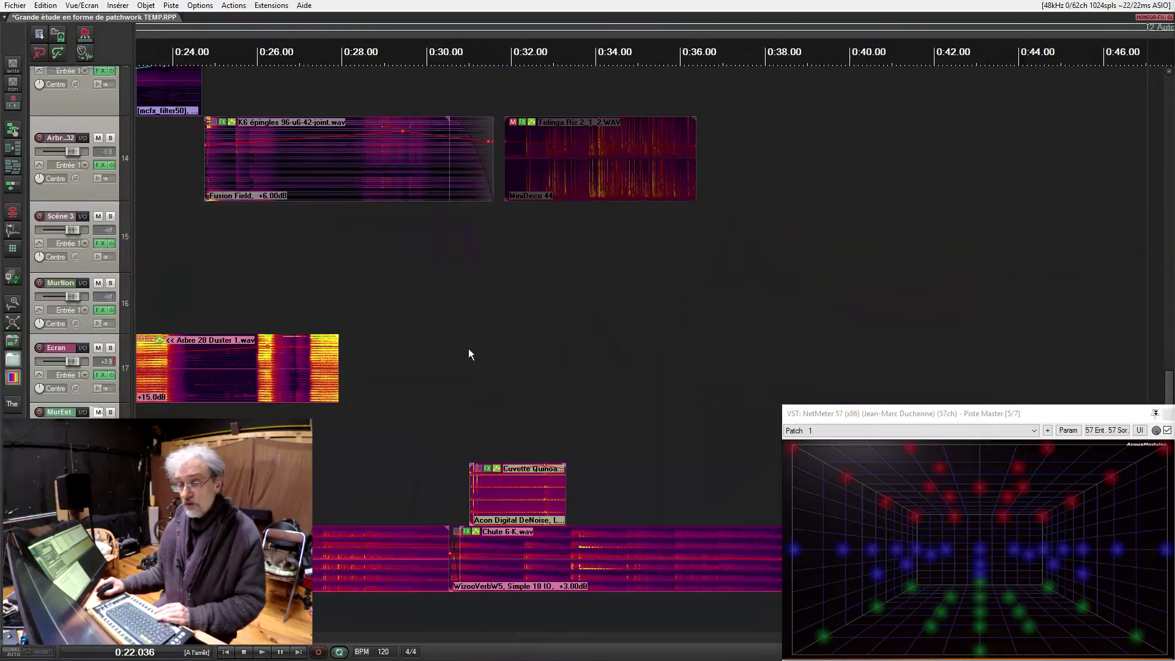
scroll(472, 420, up, 4)
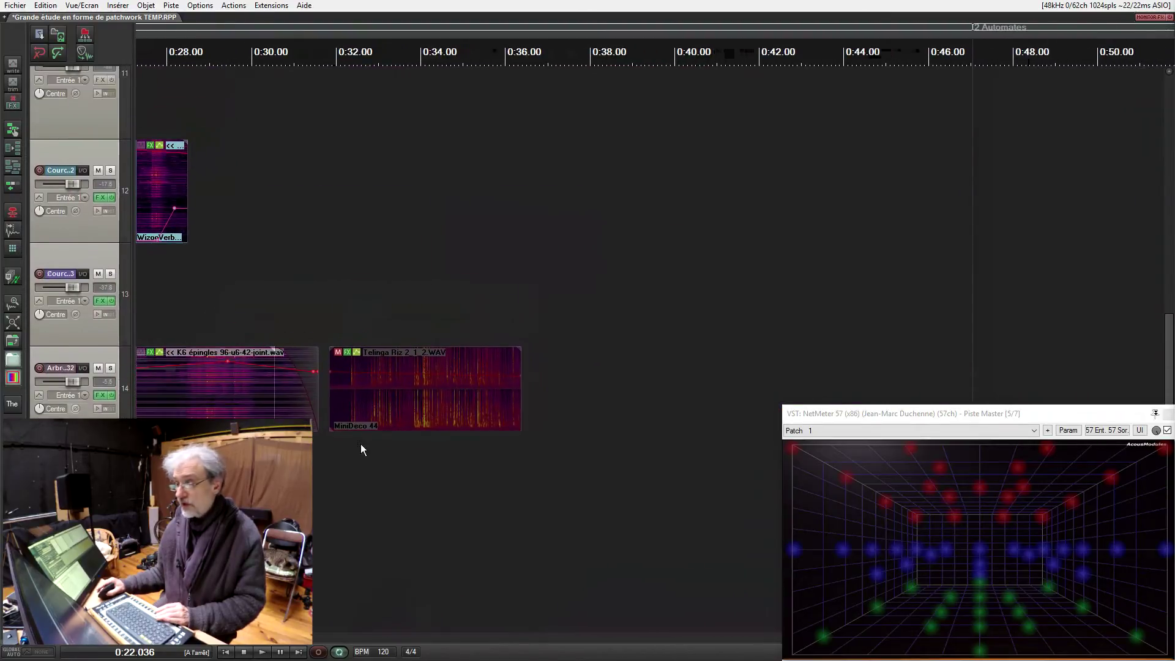
scroll(361, 443, down, 3)
scroll(816, 322, right, 6)
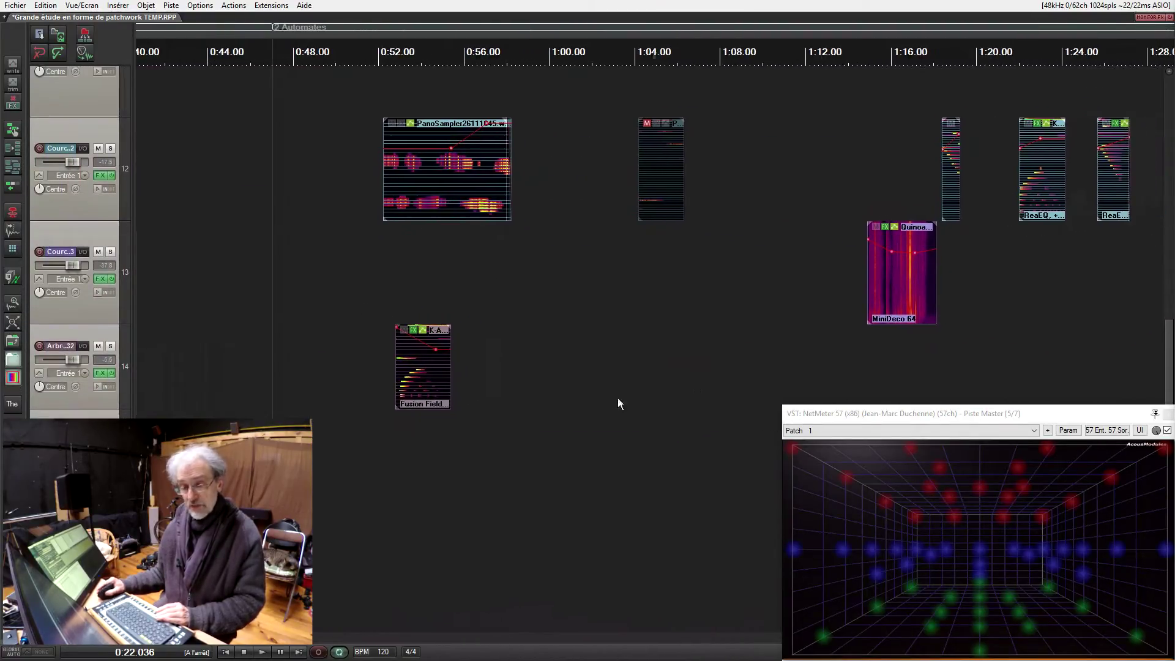
drag(702, 385, 650, 328)
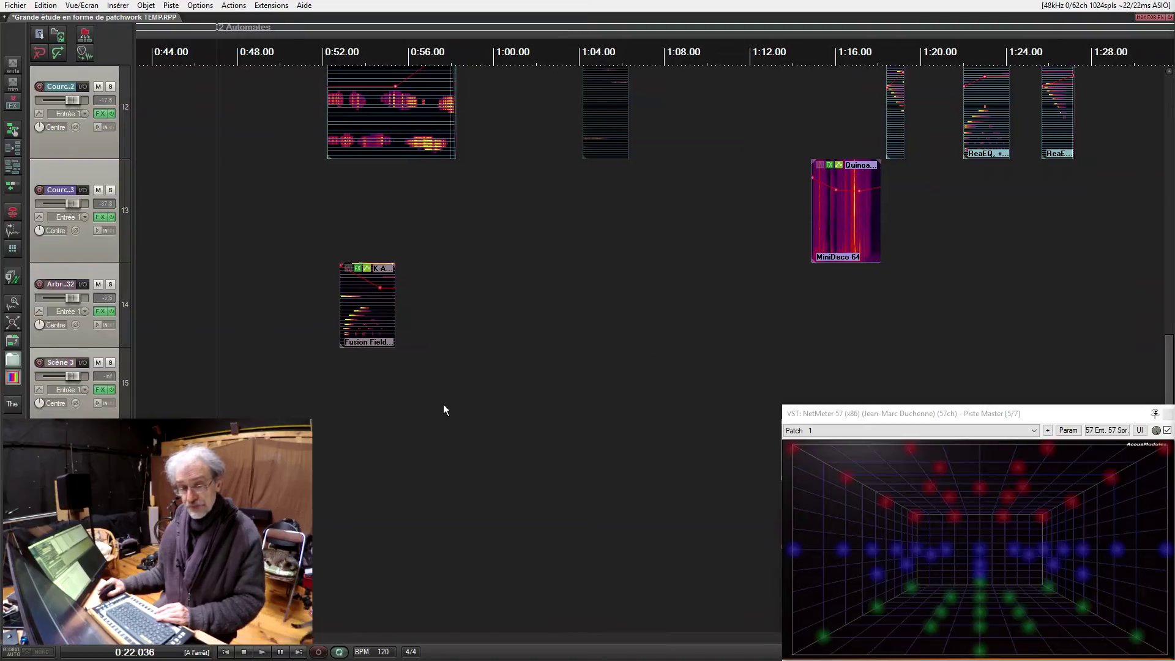
scroll(468, 368, down, 3)
drag(616, 265, 472, 367)
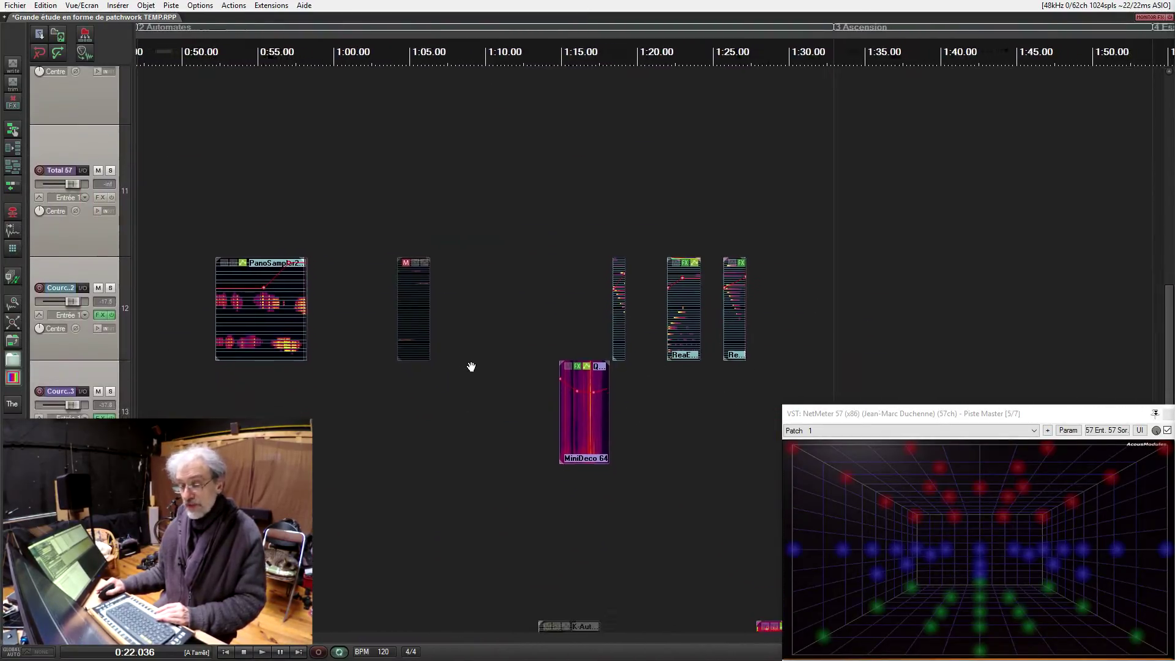
scroll(472, 370, up, 3)
drag(344, 432, 380, 373)
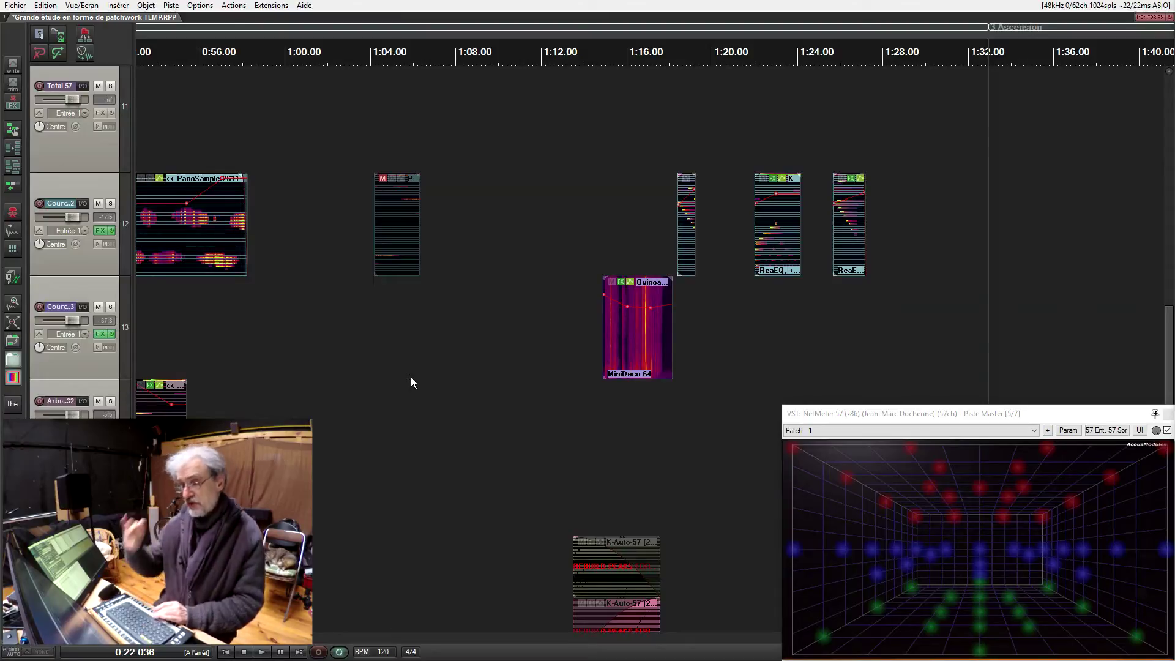
drag(377, 395, 509, 354)
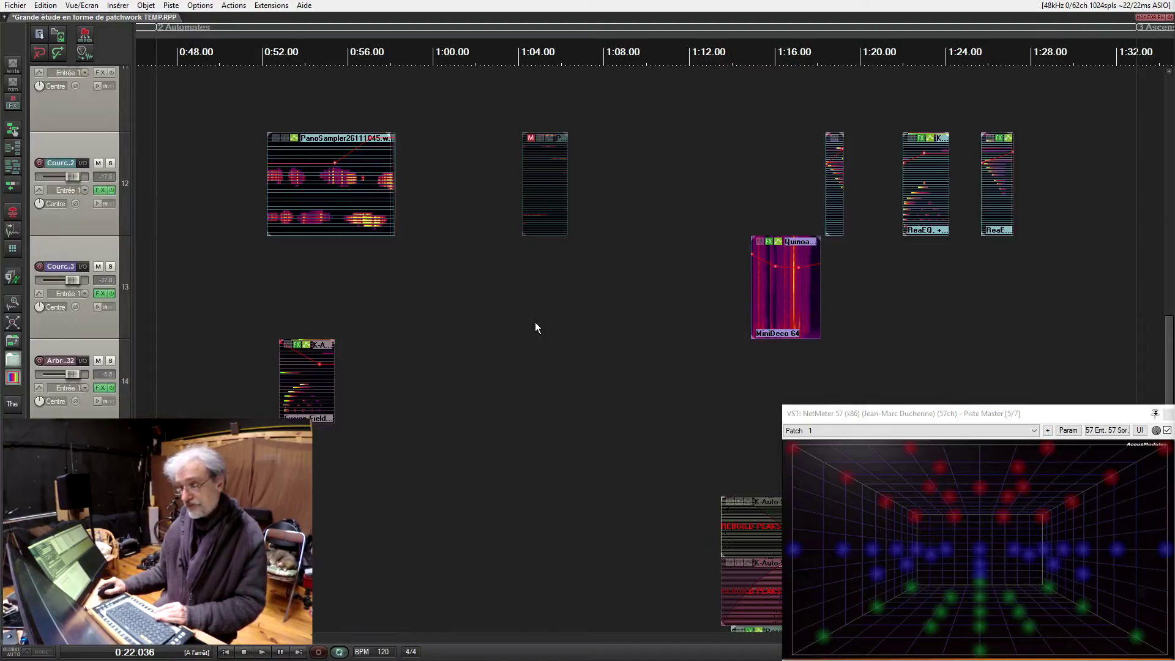
scroll(533, 343, up, 2)
scroll(401, 362, left, 1)
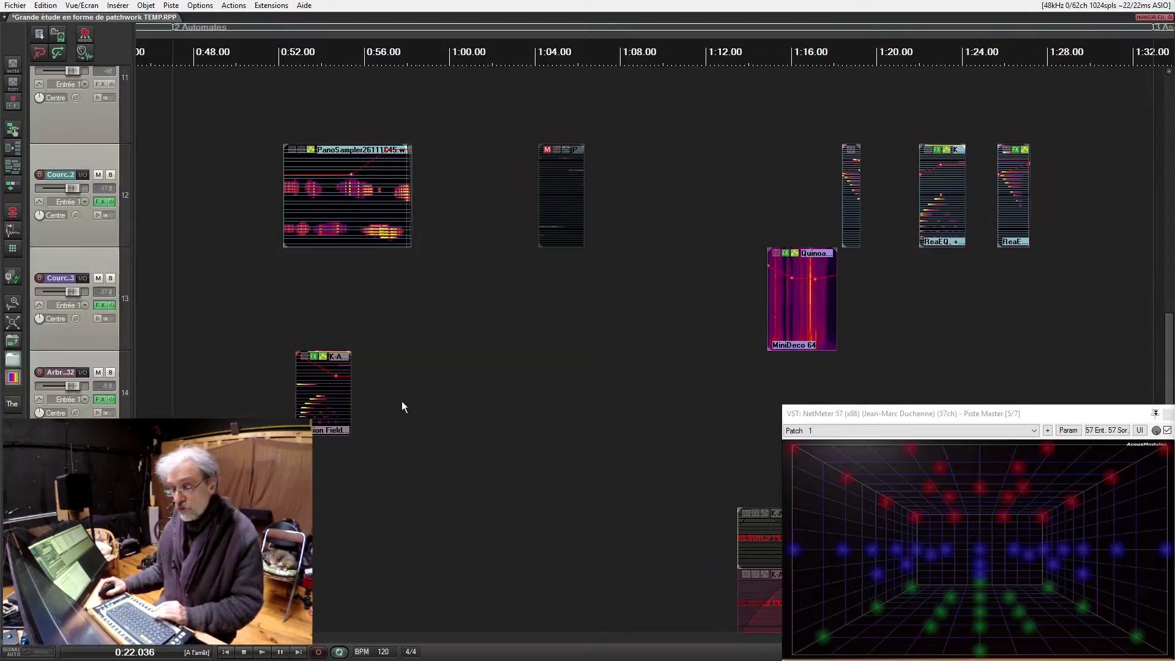
drag(686, 320, 384, 463)
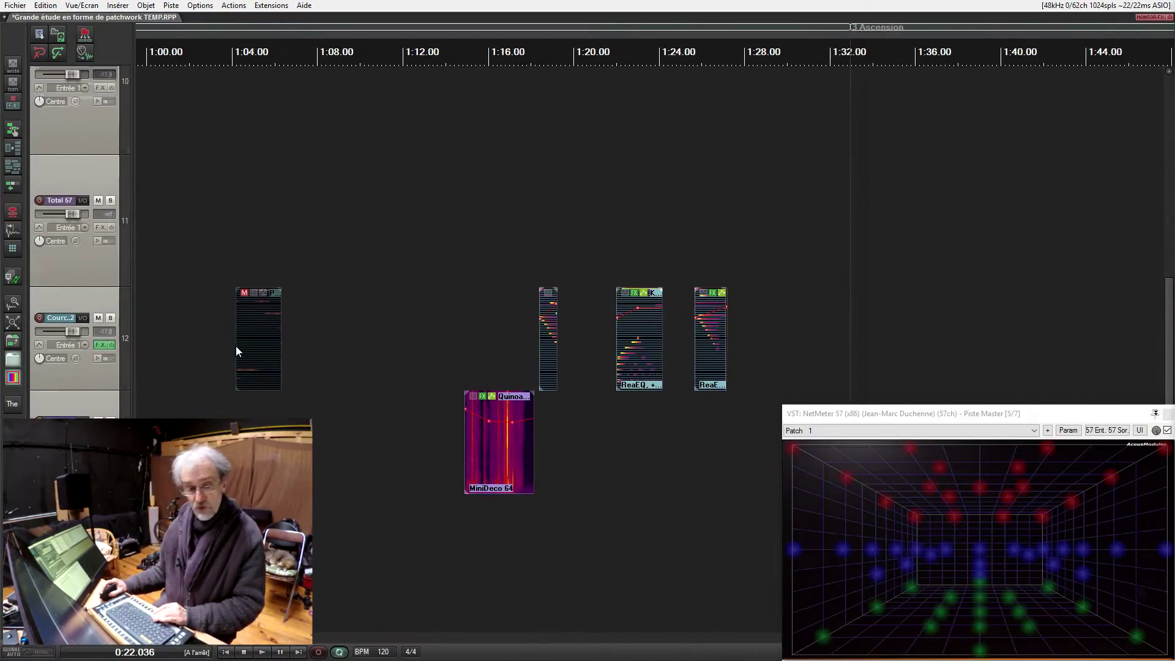
Step: Play track 12 in solo from 1:18.368, at the start of its Fusion item, and clear the solo when playback is stopped
click(111, 318)
scroll(539, 341, up, 2)
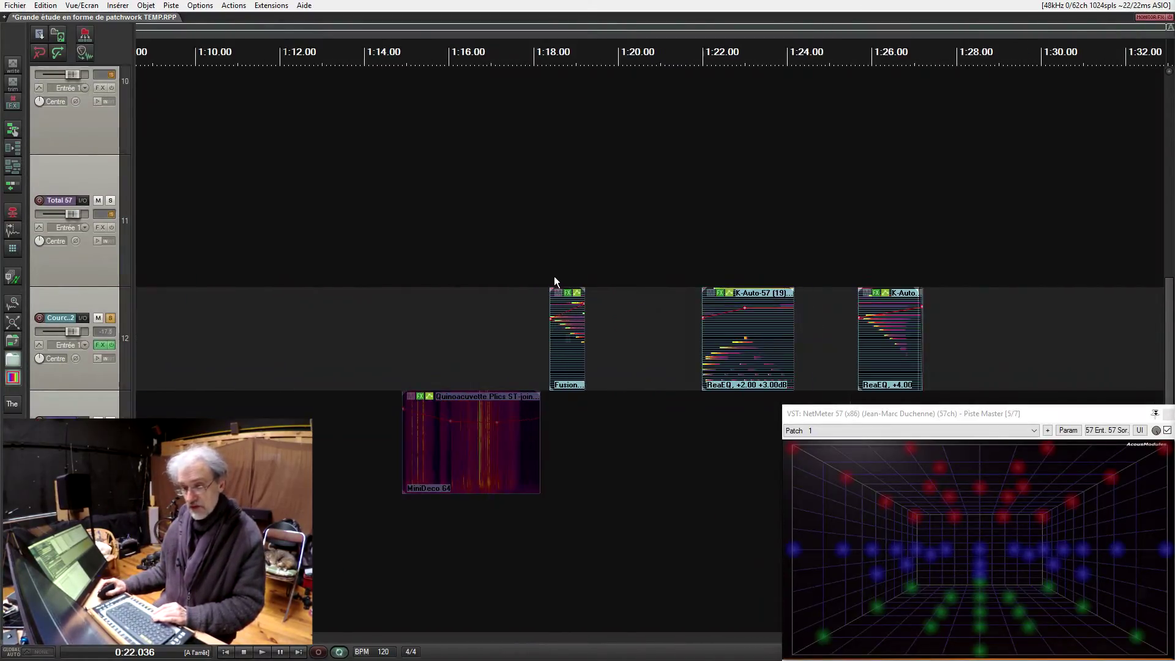
click(549, 270)
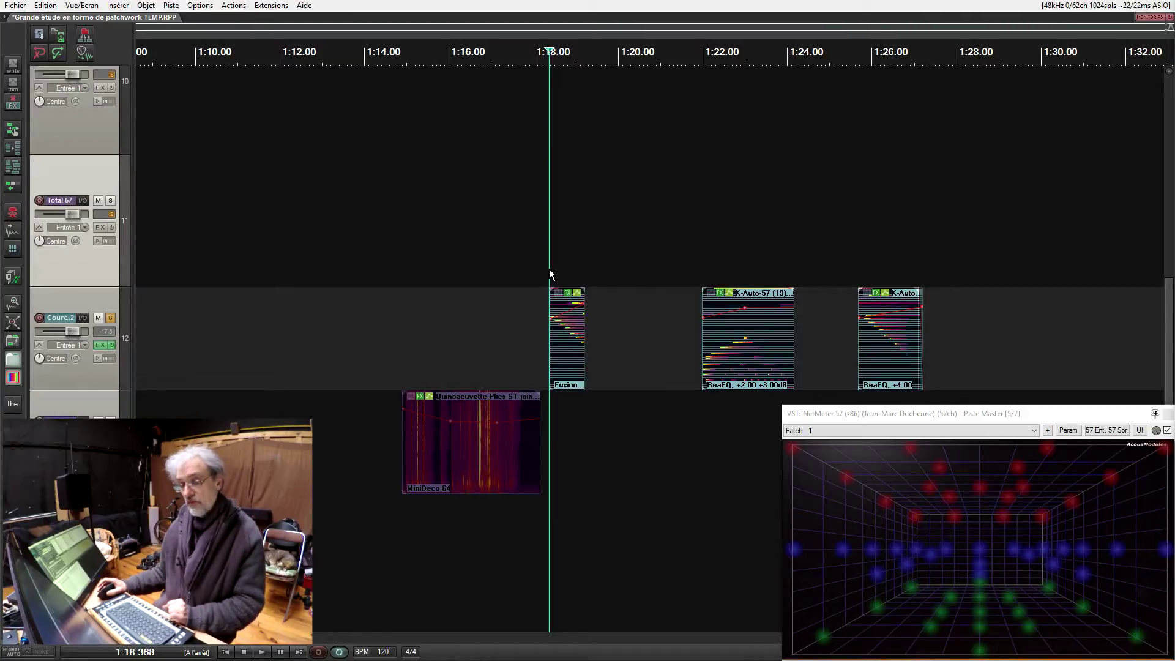
key(space)
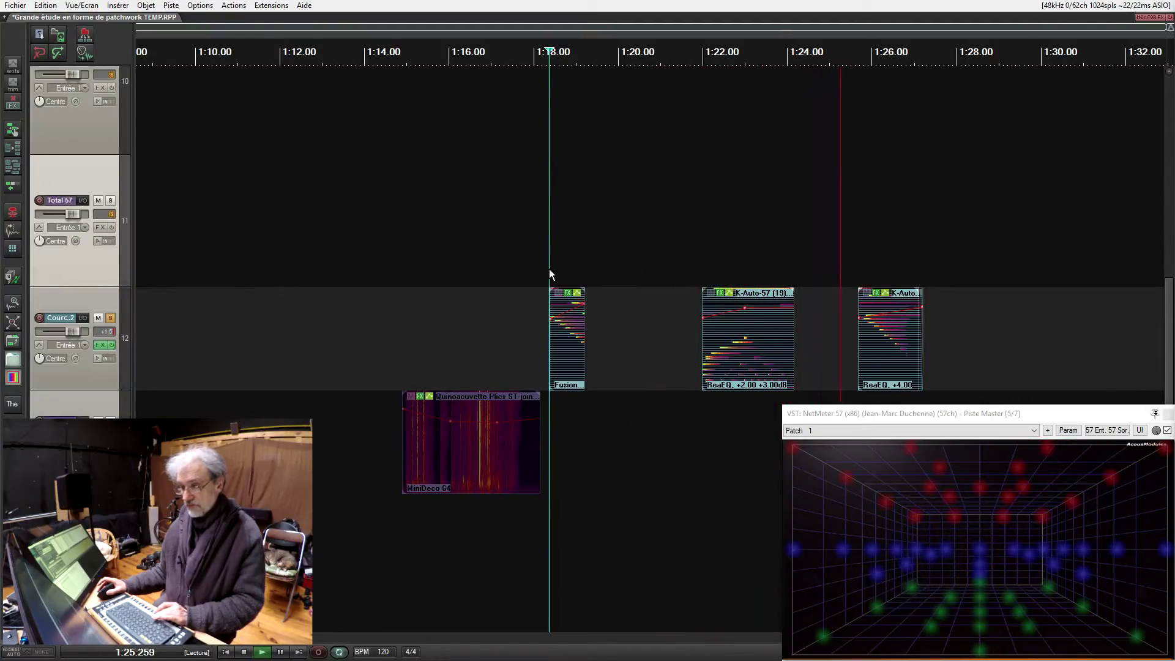
key(space)
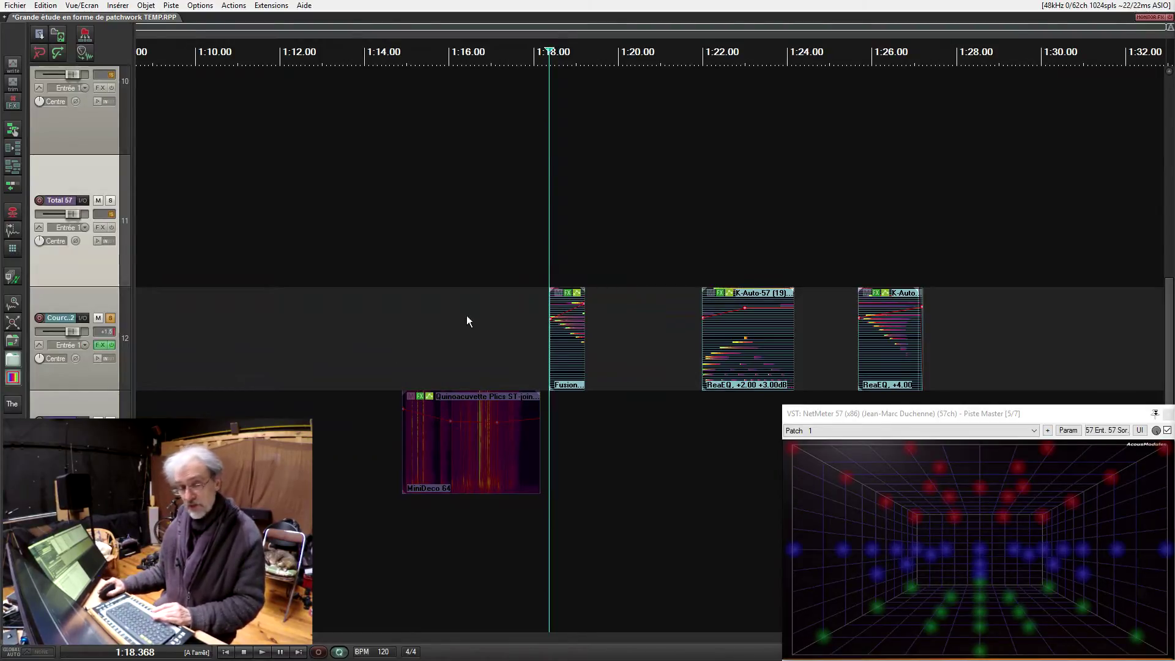
click(111, 318)
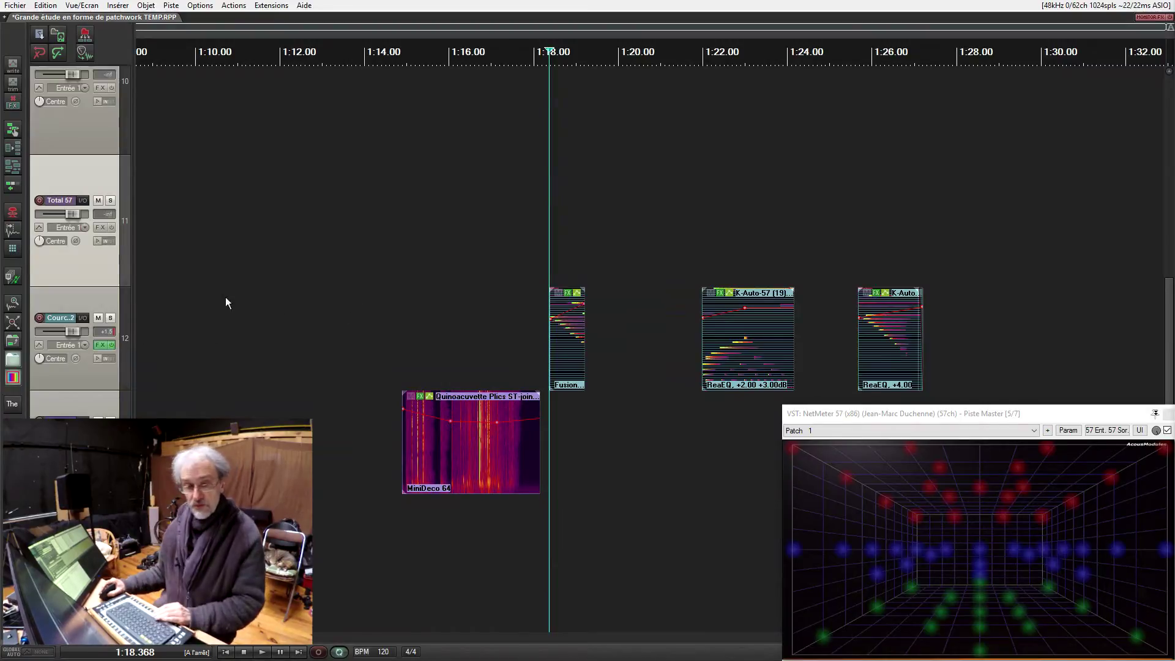
Step: Play track 7 in solo from 1:06.382, at the start of its Fusion Field item, and clear the solo when playback is stopped
scroll(98, 273, up, 3)
scroll(420, 401, down, 2)
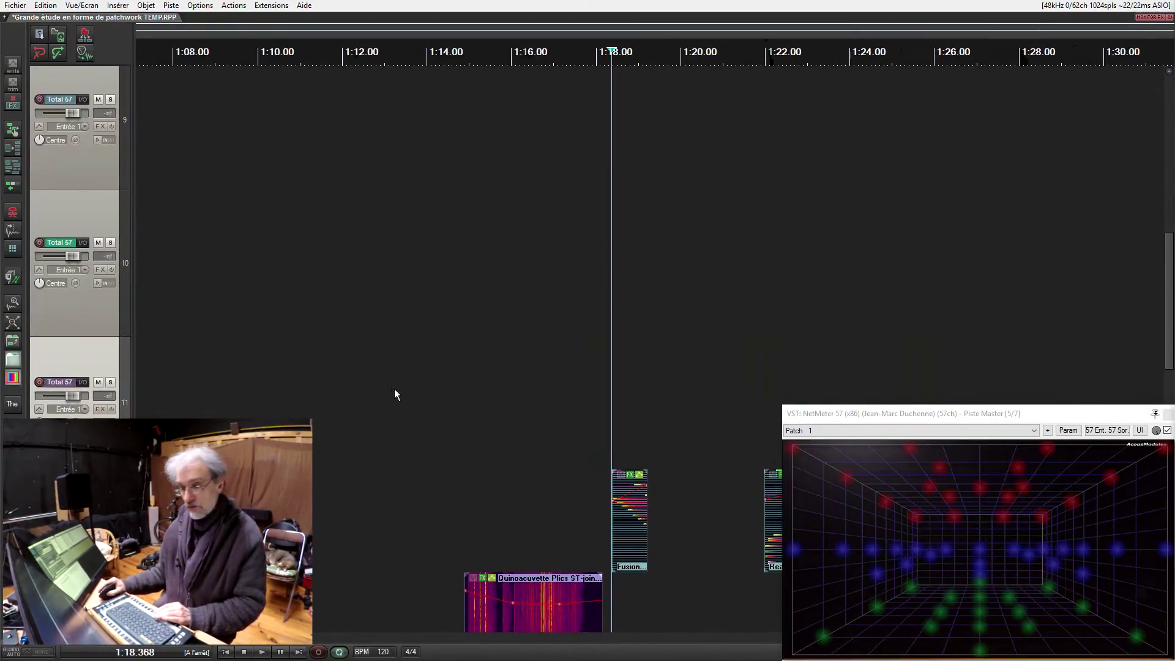
scroll(394, 394, right, 2)
scroll(537, 441, up, 3)
drag(495, 281, 665, 488)
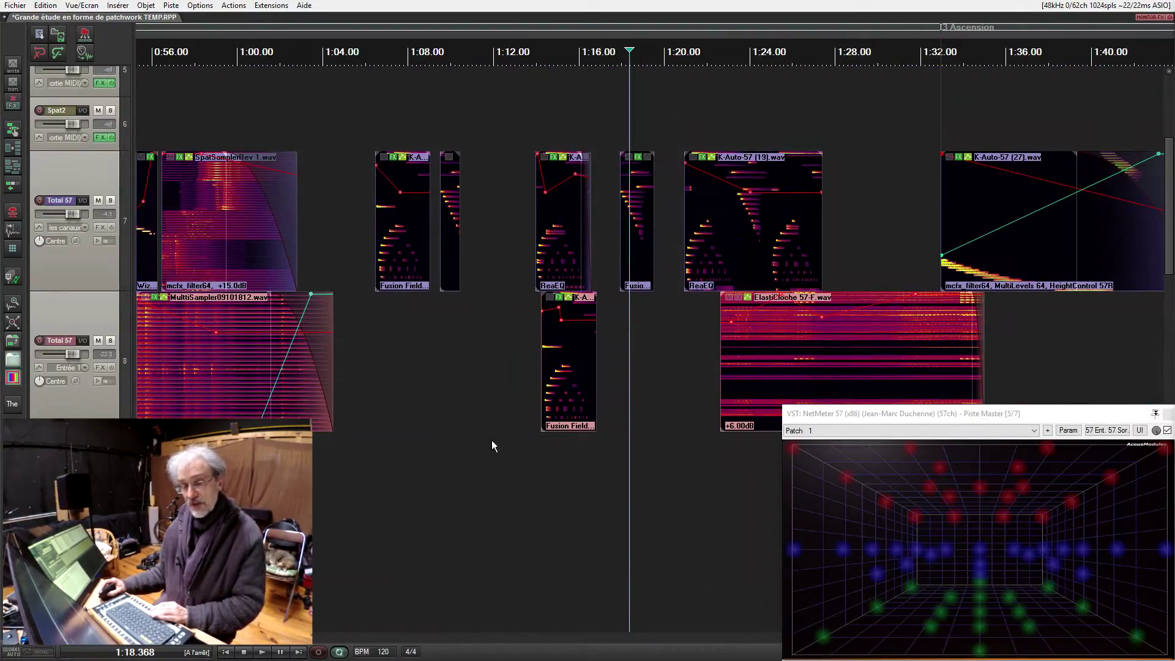
click(374, 298)
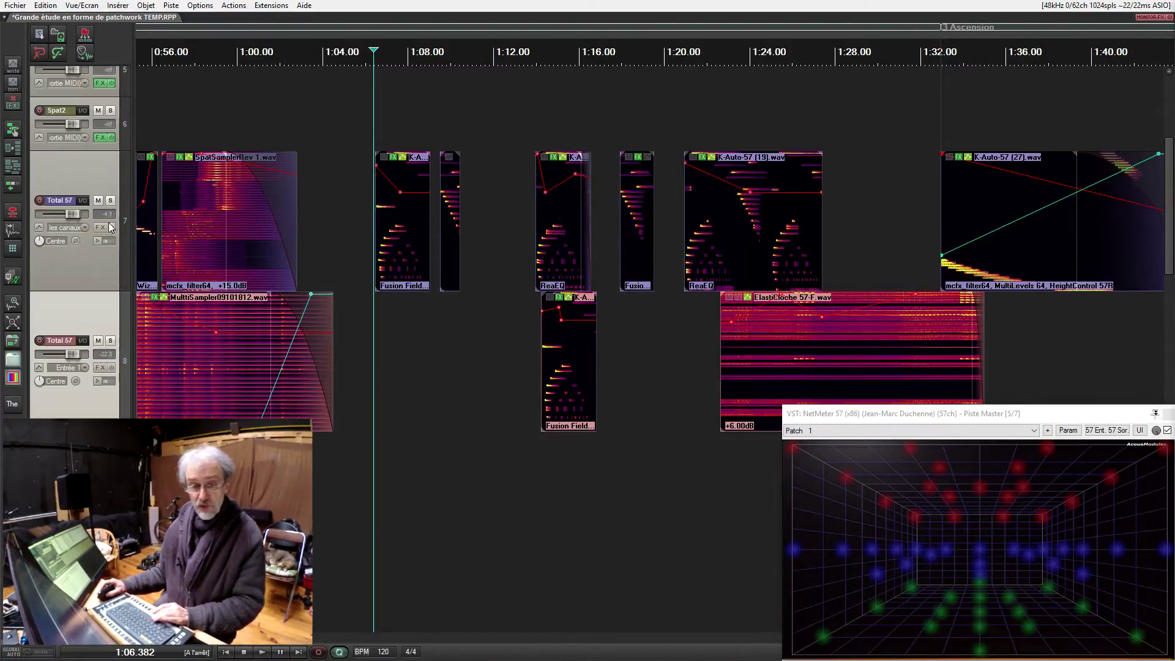
click(110, 200)
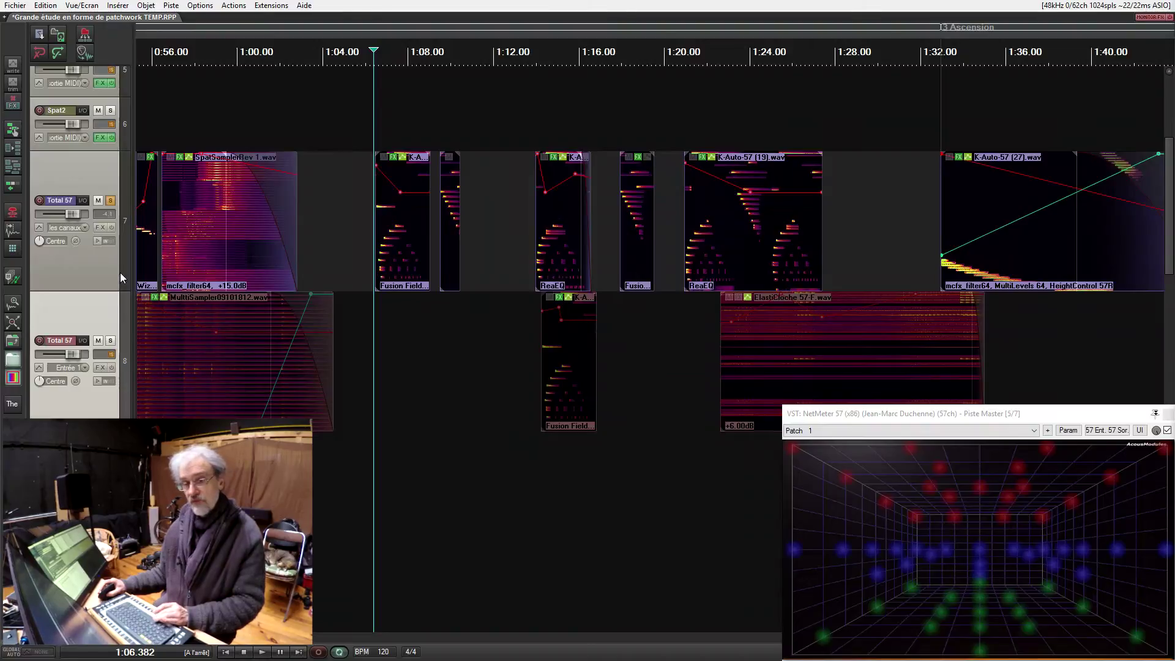
key(space)
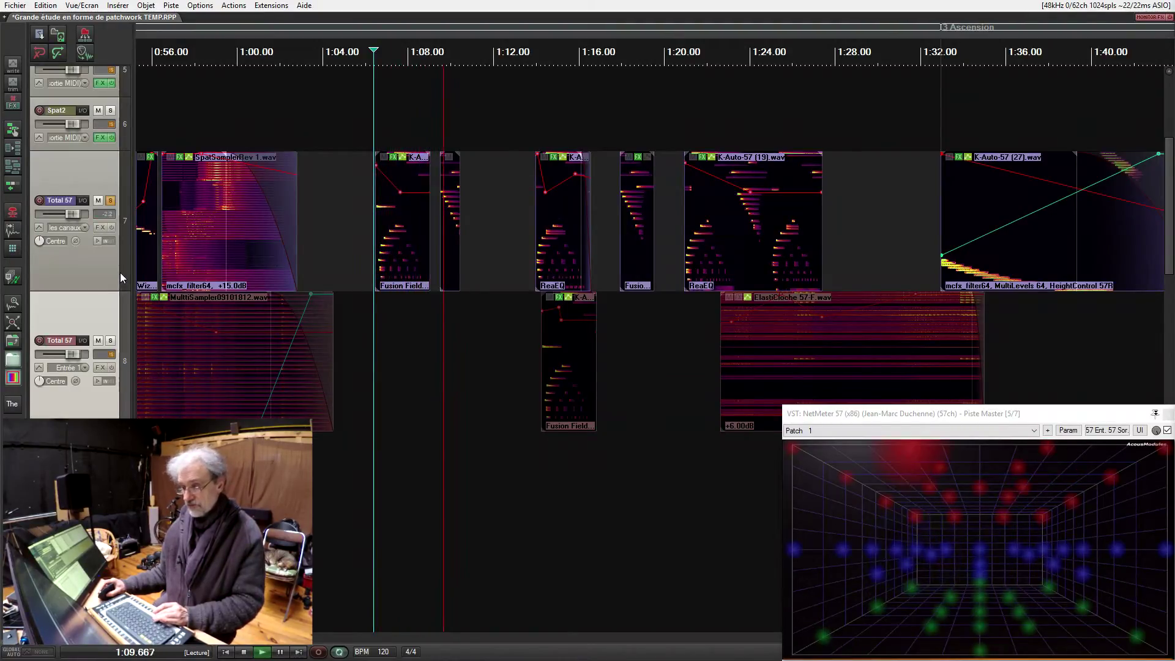
key(space)
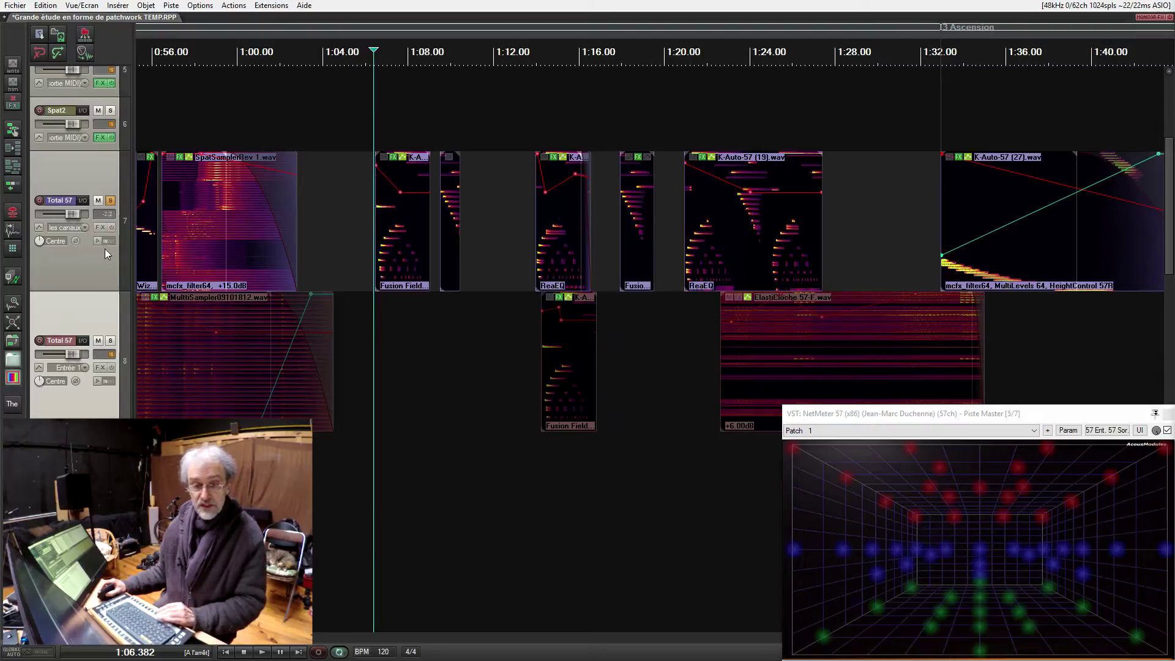
click(110, 202)
Step: Place the edit cursor at 1:32.955, at the start of track 7's K-Auto-57 (27).wav item
drag(471, 540, 410, 491)
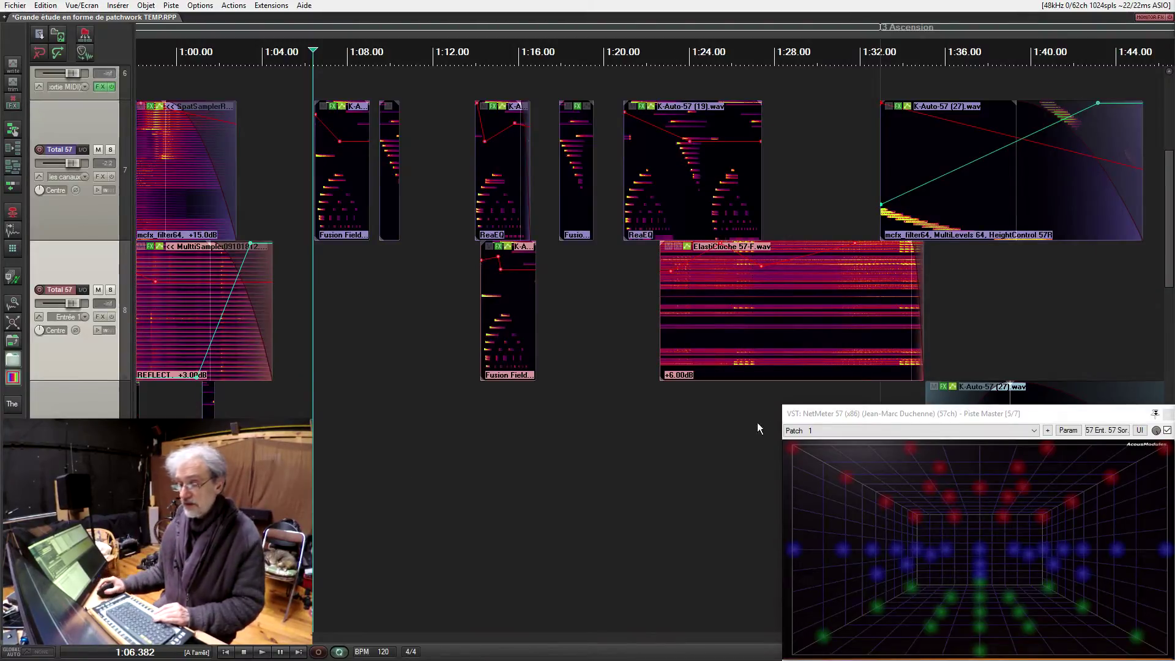
drag(622, 488, 465, 520)
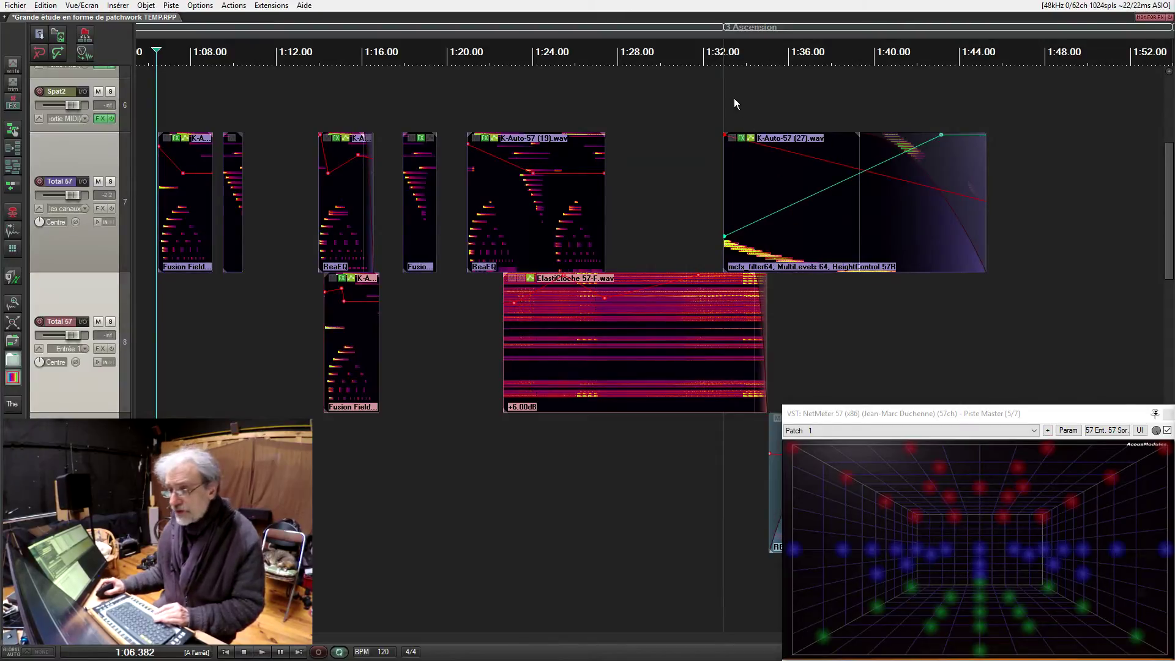
click(723, 76)
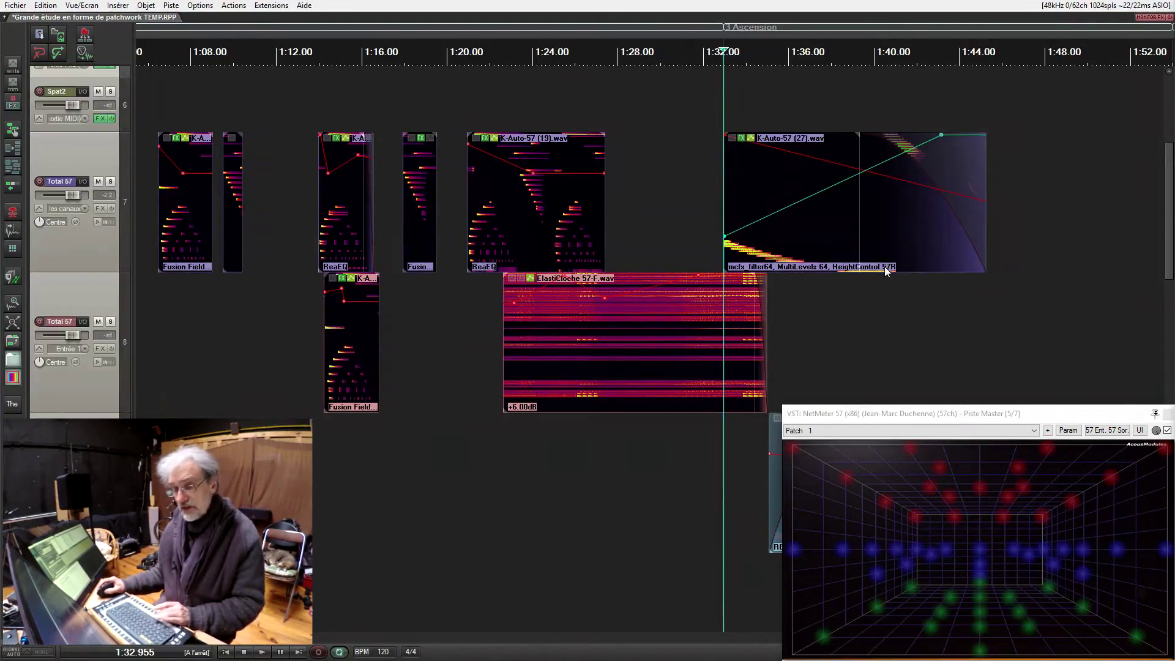
Step: Select track 7's K-Auto-57 (27).wav item, enlarge it to examine its channels and envelopes, and restore the arrangement view
drag(818, 311, 714, 349)
drag(709, 142, 555, 158)
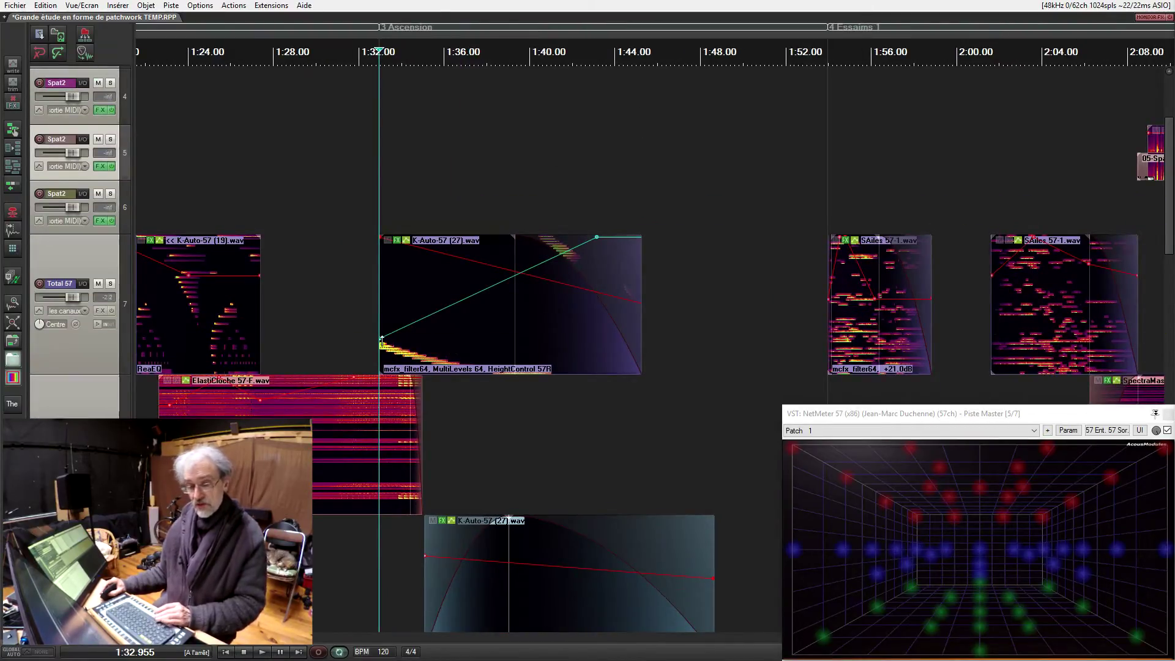
click(475, 357)
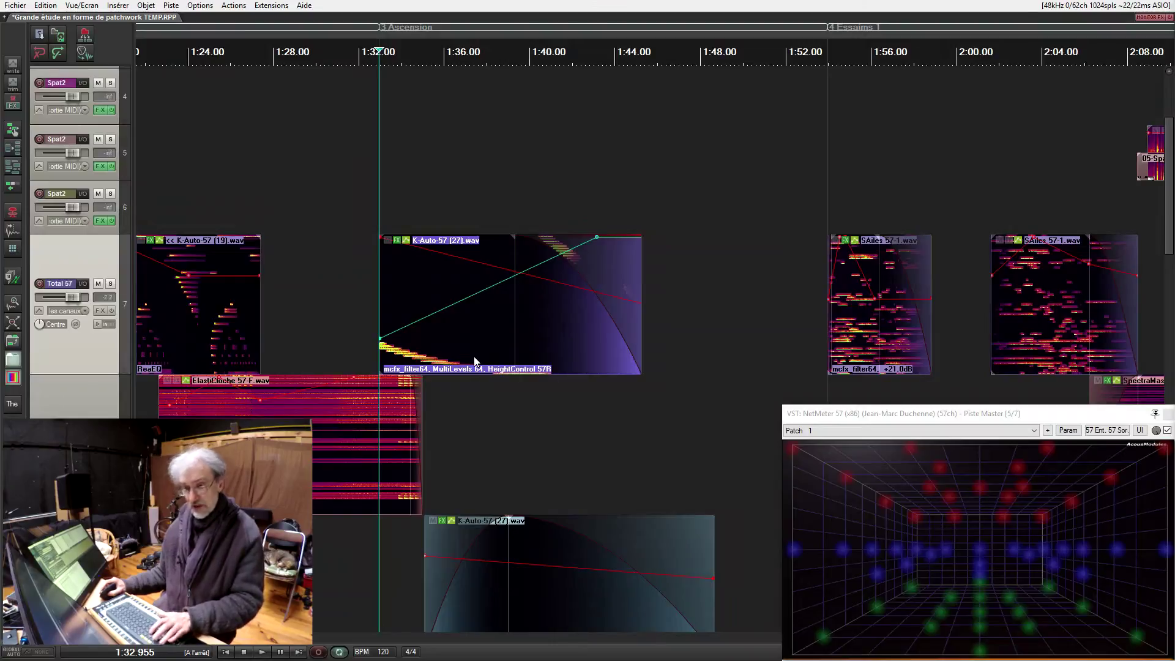
key(z)
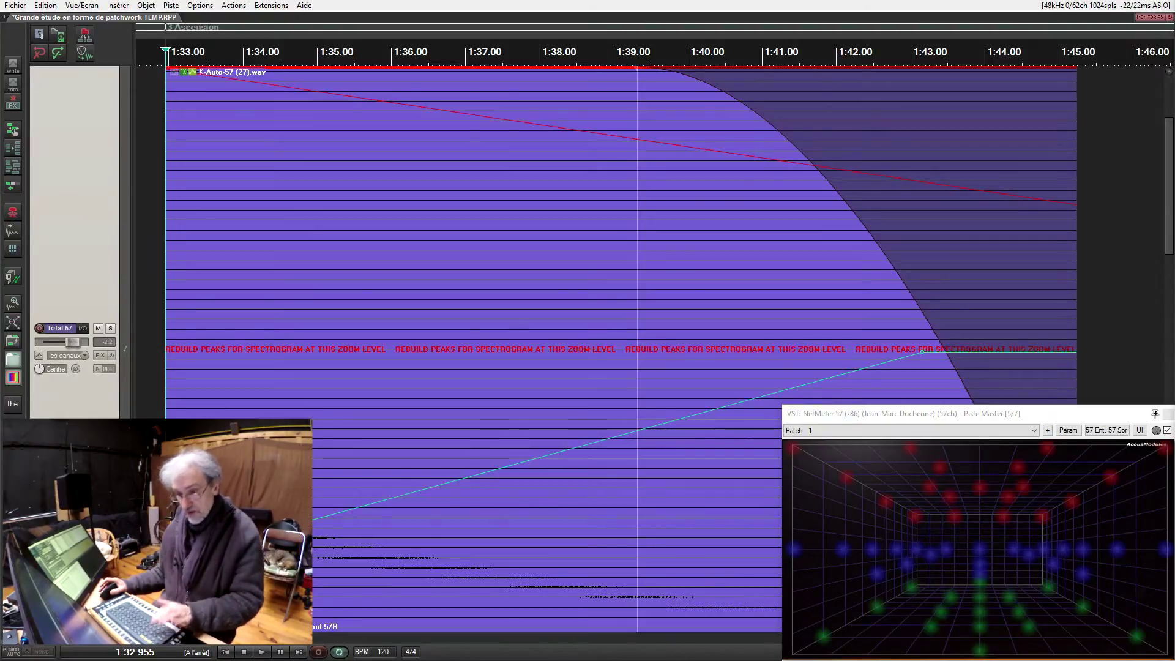
key(grave)
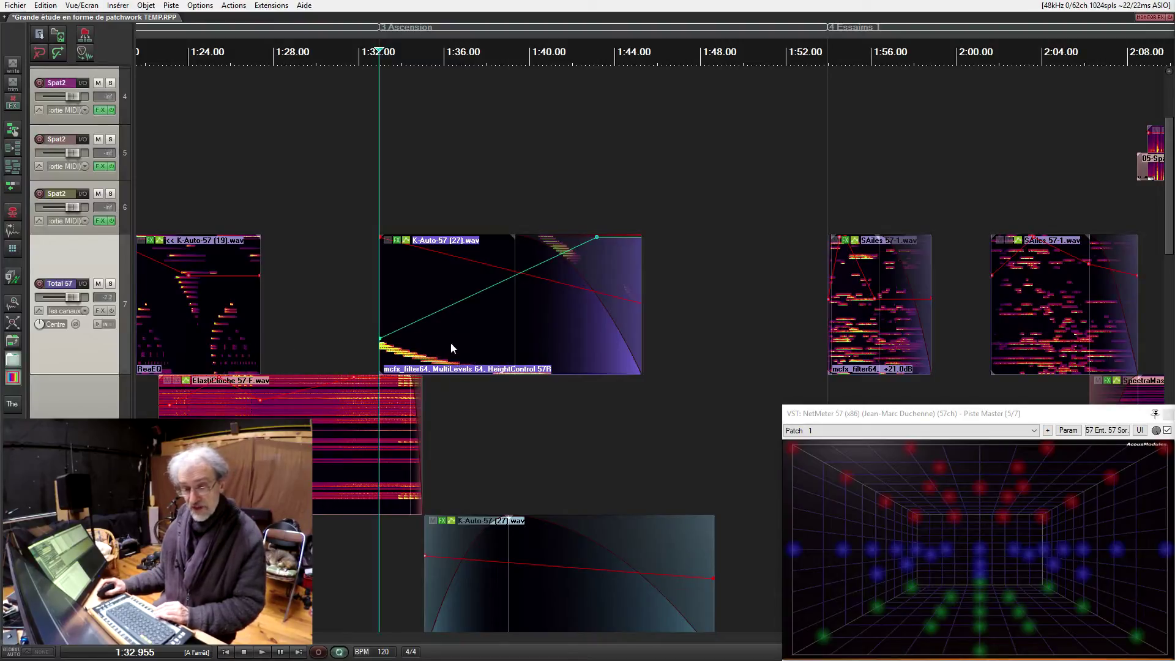
Step: Bypass the MultiLevels 64 effect on the K-Auto-57 (27).wav item, and solo track 7
click(402, 239)
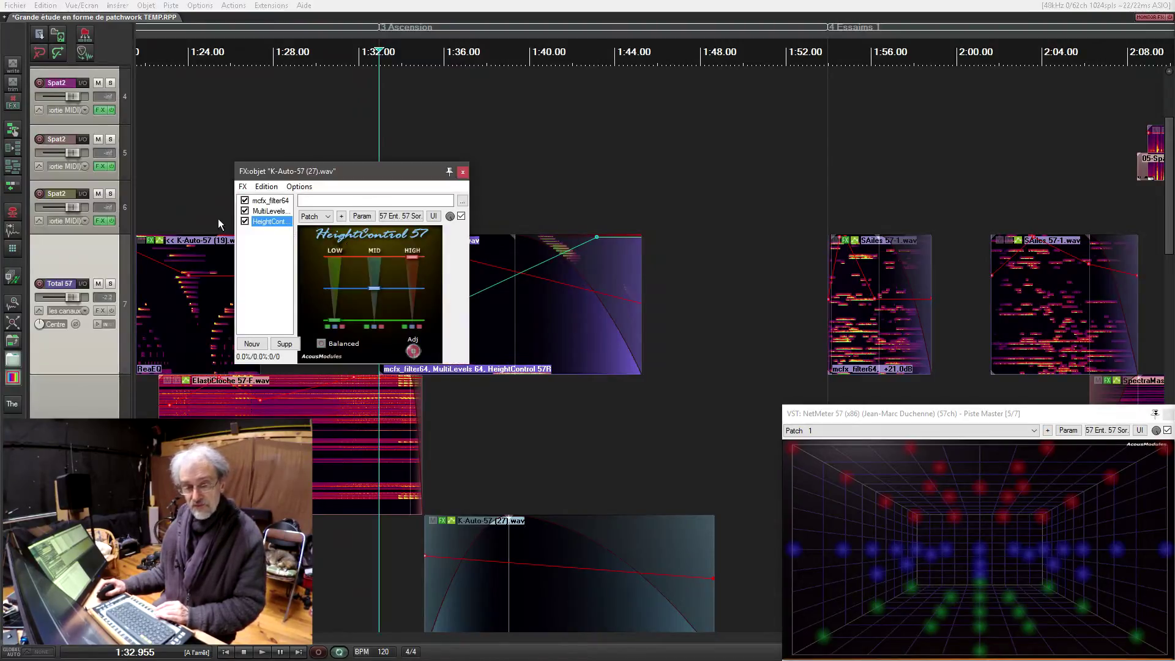
click(245, 211)
drag(380, 172, 862, 225)
click(110, 284)
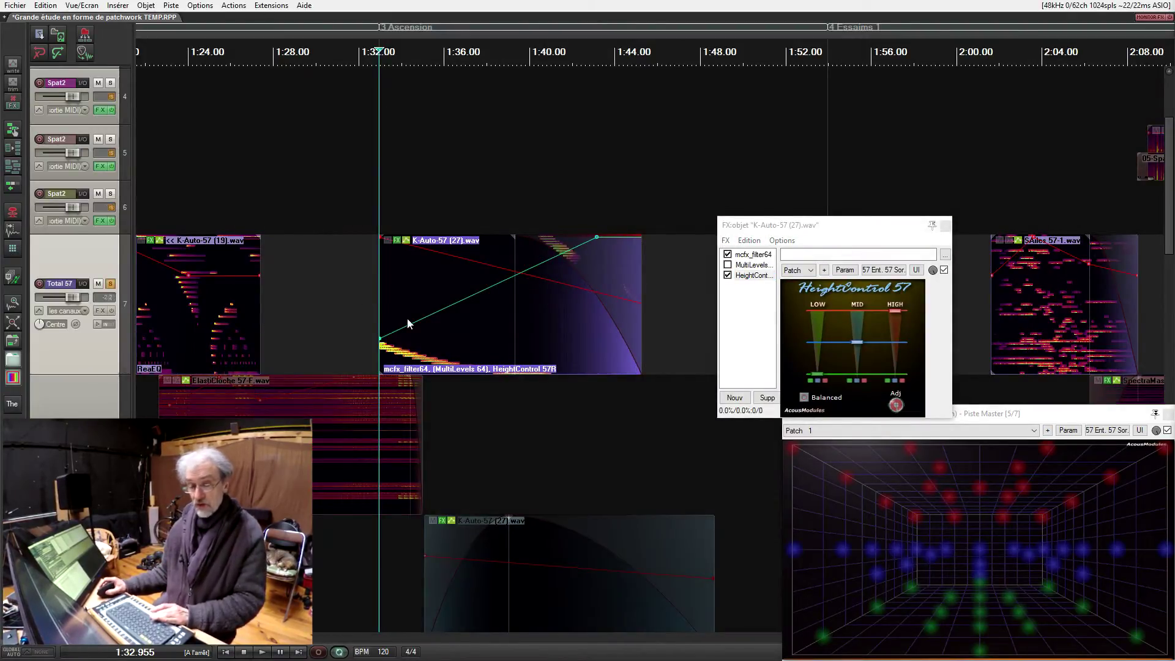
Step: Play the soloed track 7 from 1:32.955, and re-enable the item's MultiLevels 64 effect when playback is stopped
key(space)
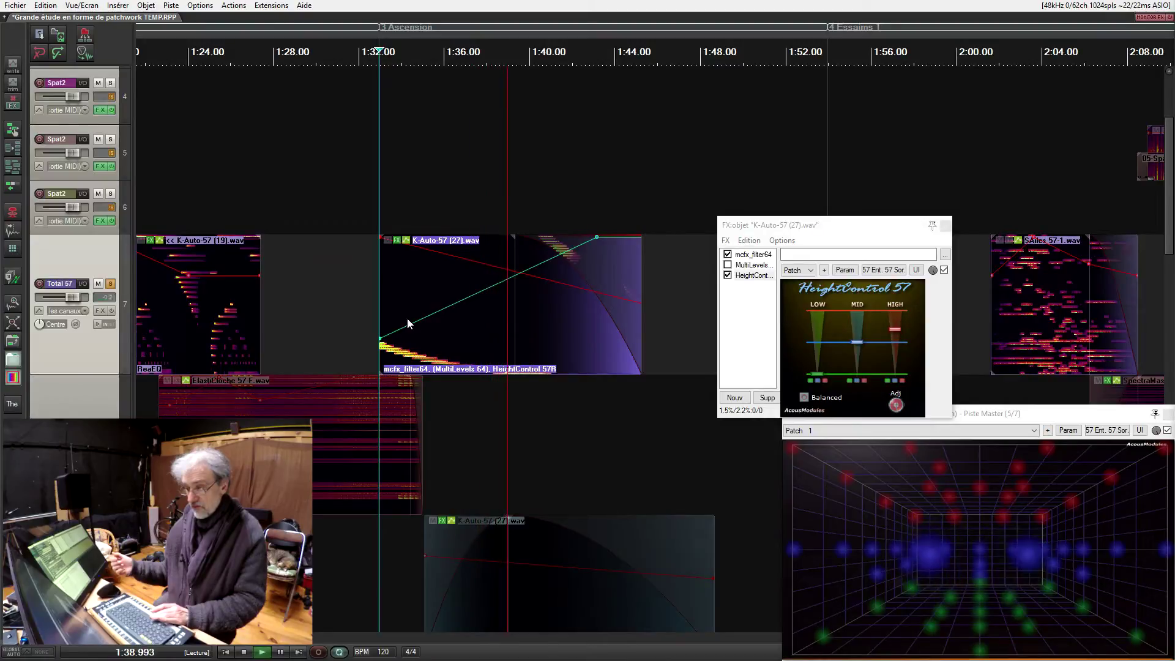
key(space)
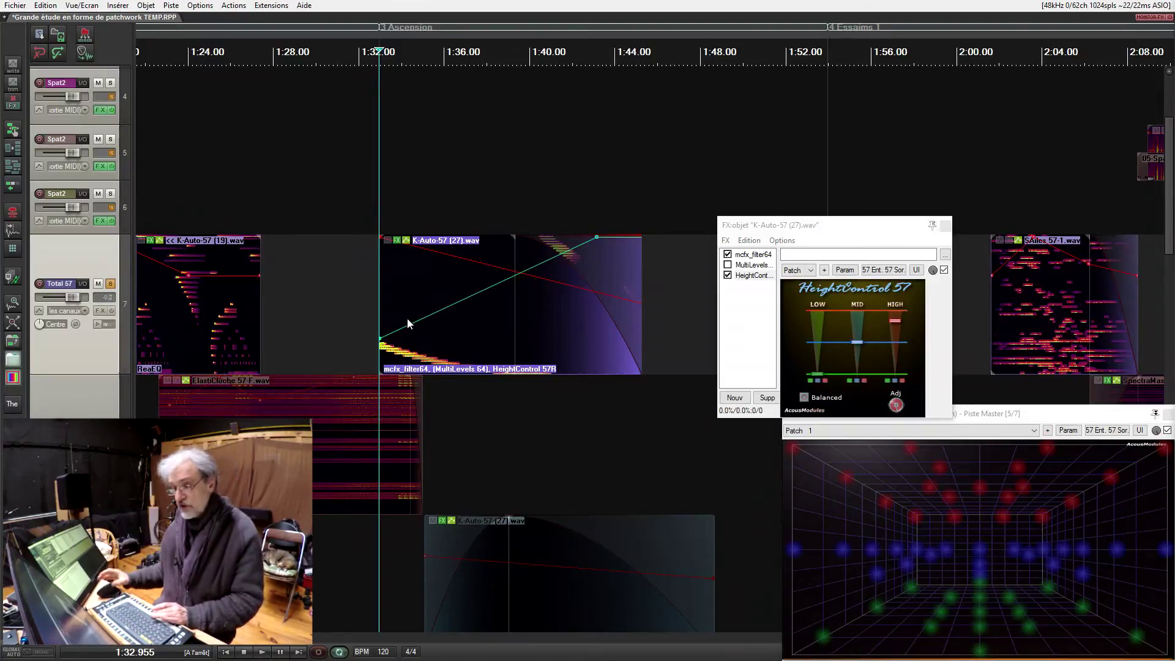
click(727, 265)
Step: Inspect the MultiLevels 64 effect's input and output pin routing on the K-Auto-57 (27).wav item, and close the routing matrix
drag(768, 225, 628, 108)
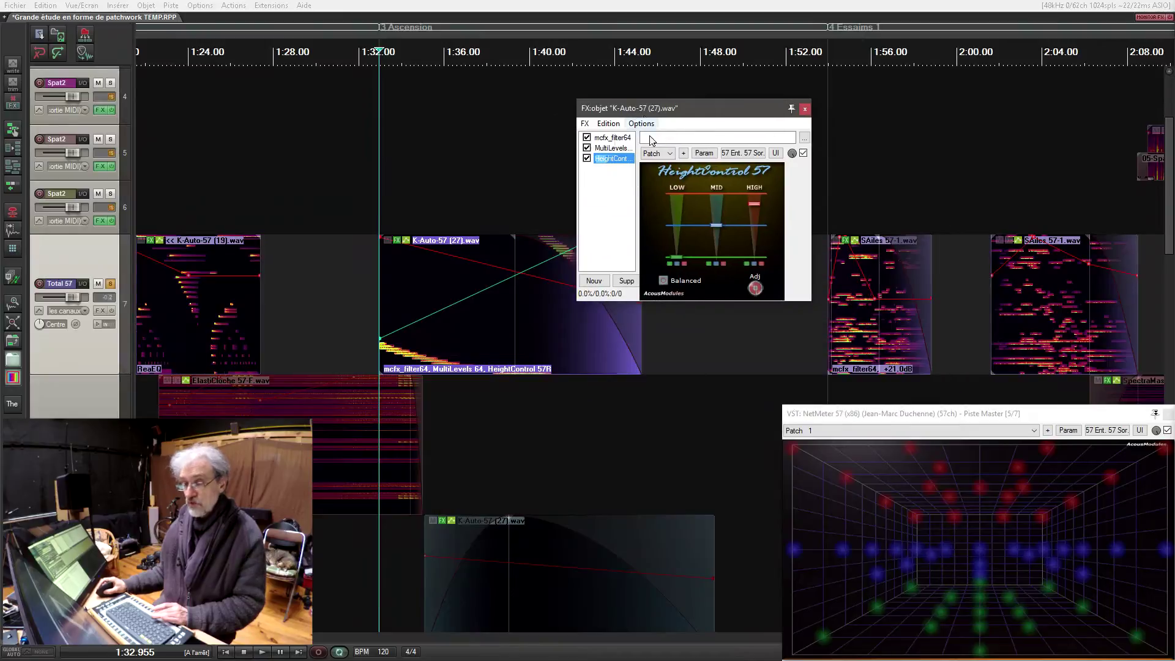
click(614, 148)
click(978, 153)
drag(957, 93, 756, 32)
drag(573, 597, 762, 599)
drag(973, 308, 964, 420)
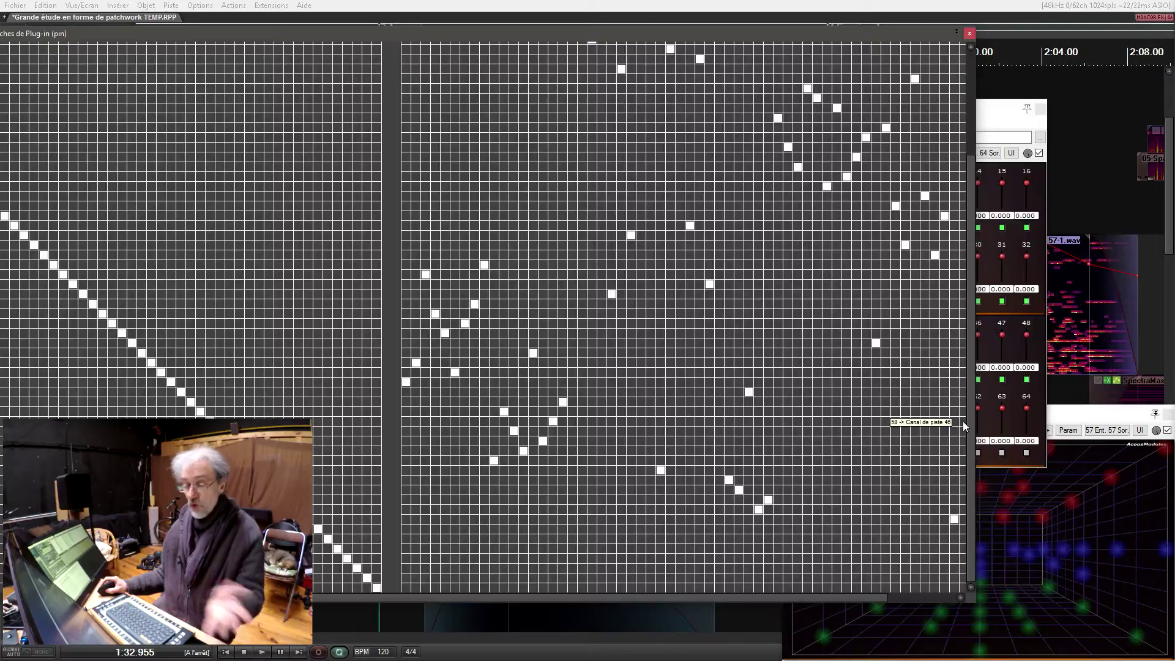
scroll(946, 114, up, 2)
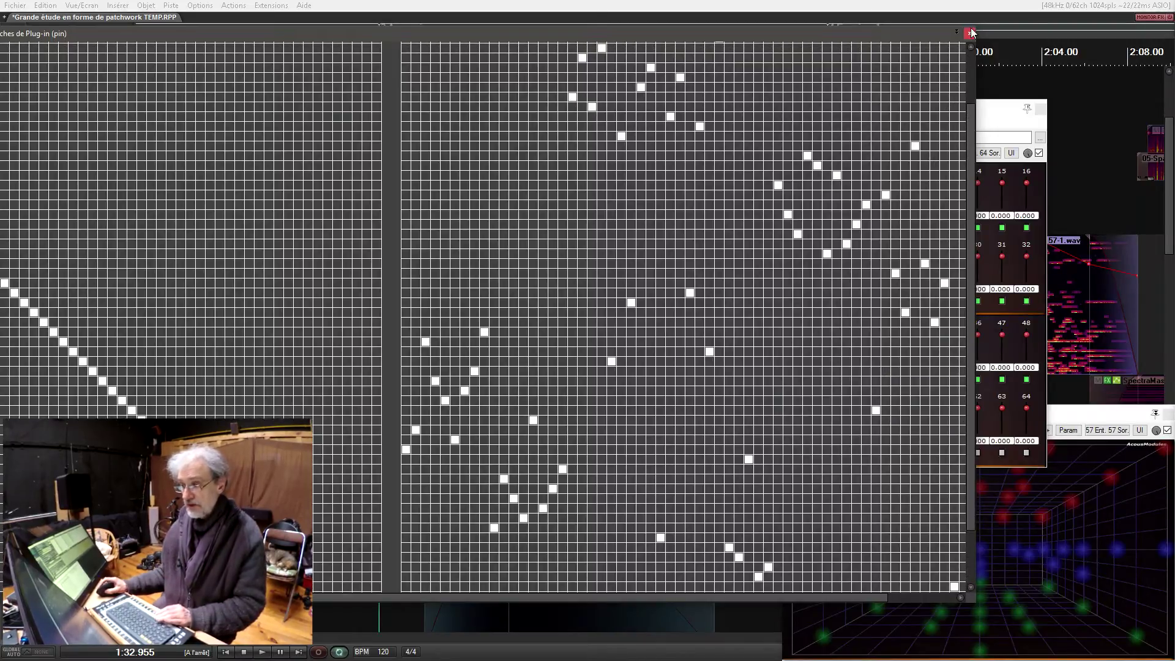
click(970, 34)
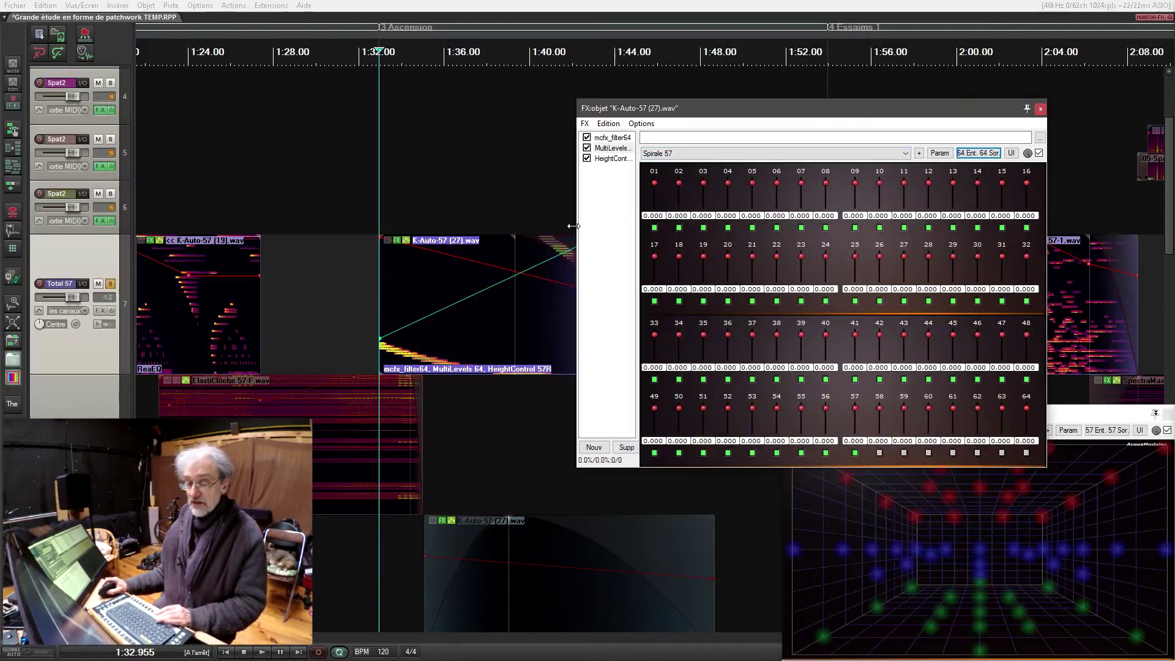
Step: Close the K-Auto-57 (27).wav item's effects window, and play soloed track 7 from 1:32.955 with MultiLevels 64 enabled
click(1041, 108)
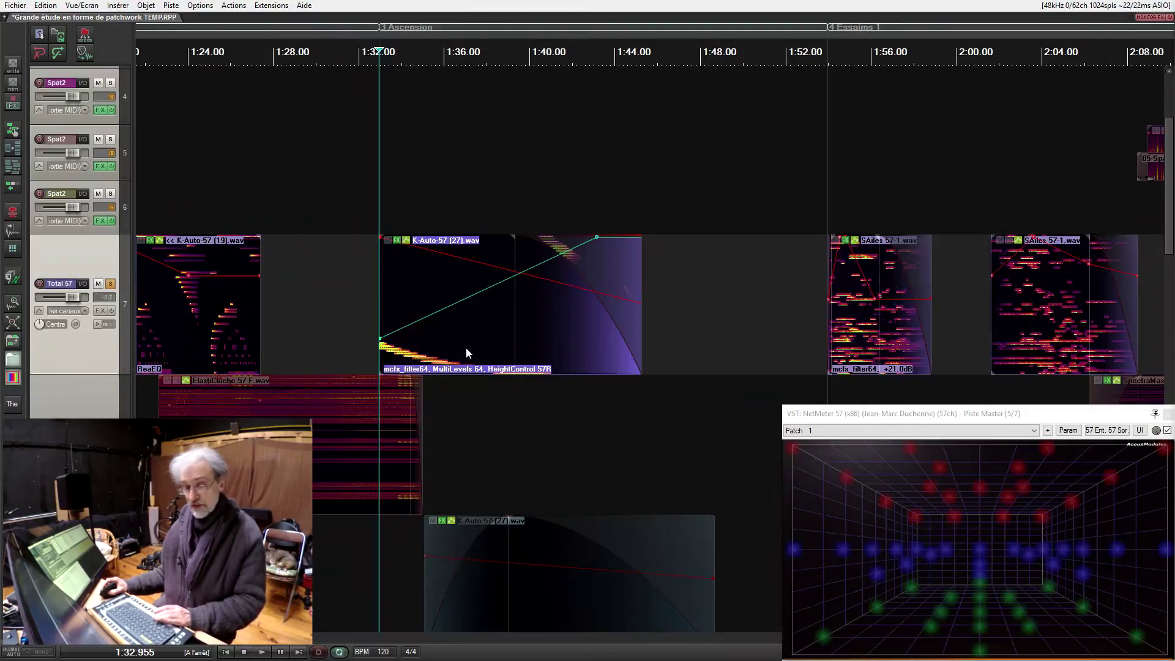
key(space)
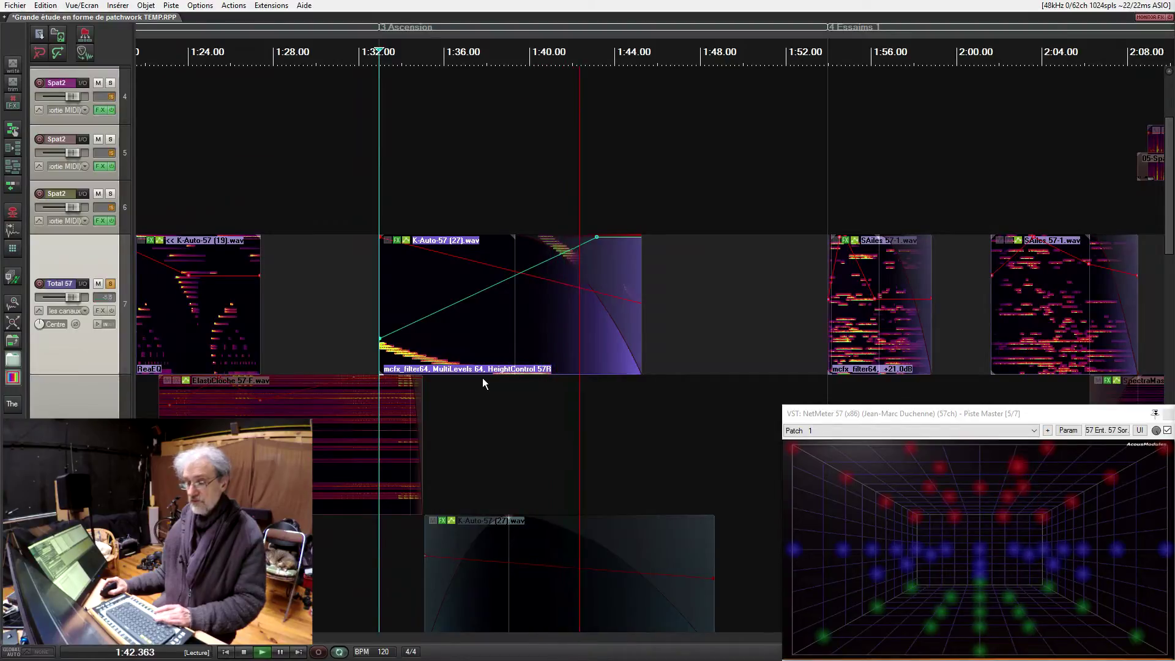
key(space)
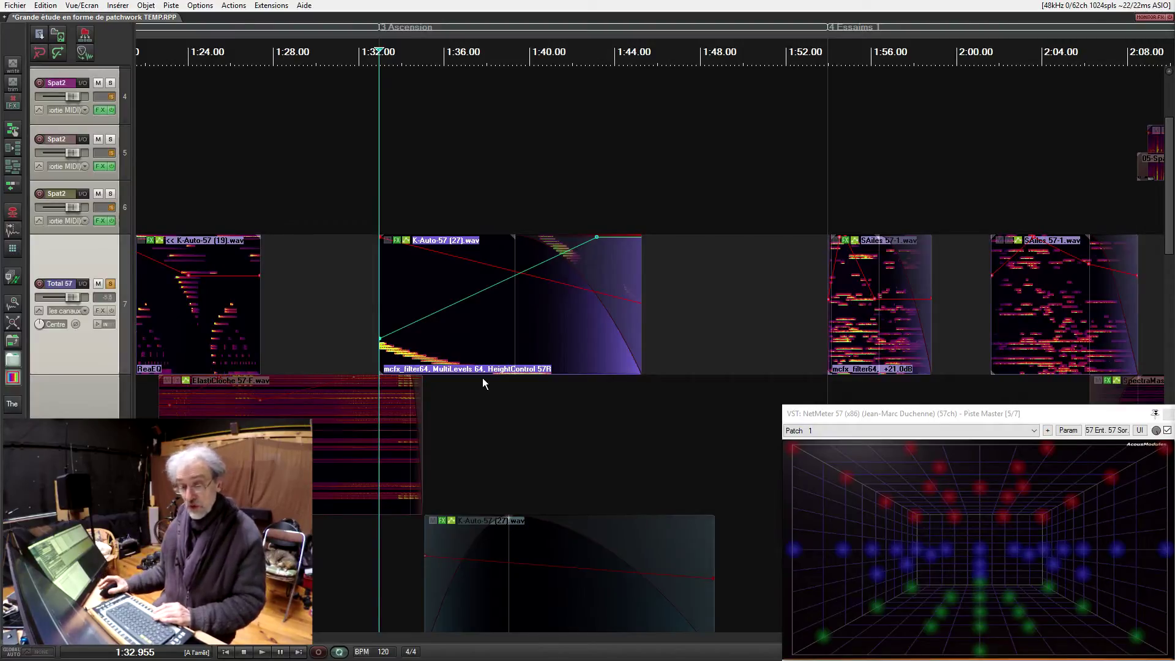
Step: Display the HeightControl 57 effect of the K-Auto-57 (27).wav item, with its window moved clear above the item
click(397, 240)
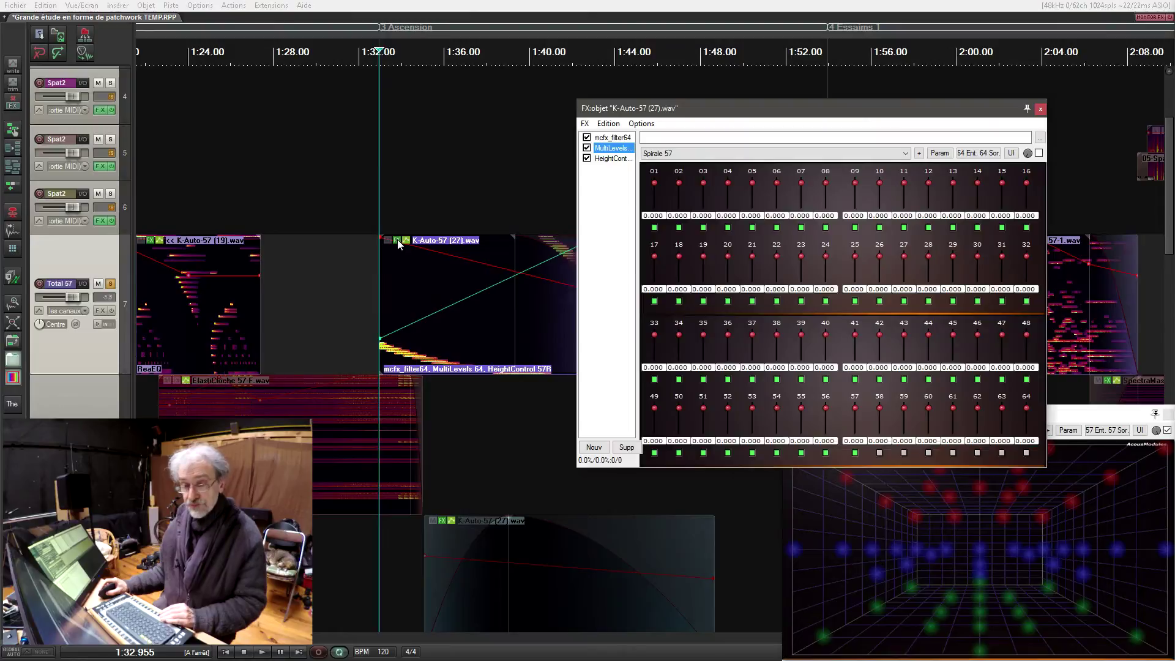
click(607, 159)
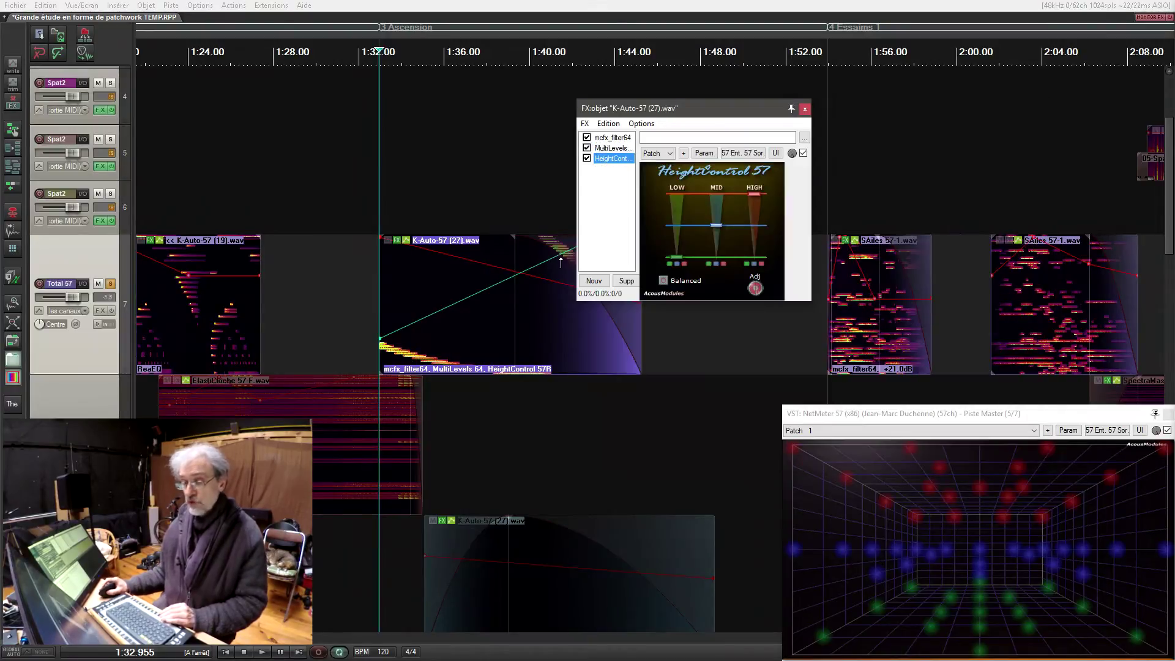
drag(715, 112, 558, 28)
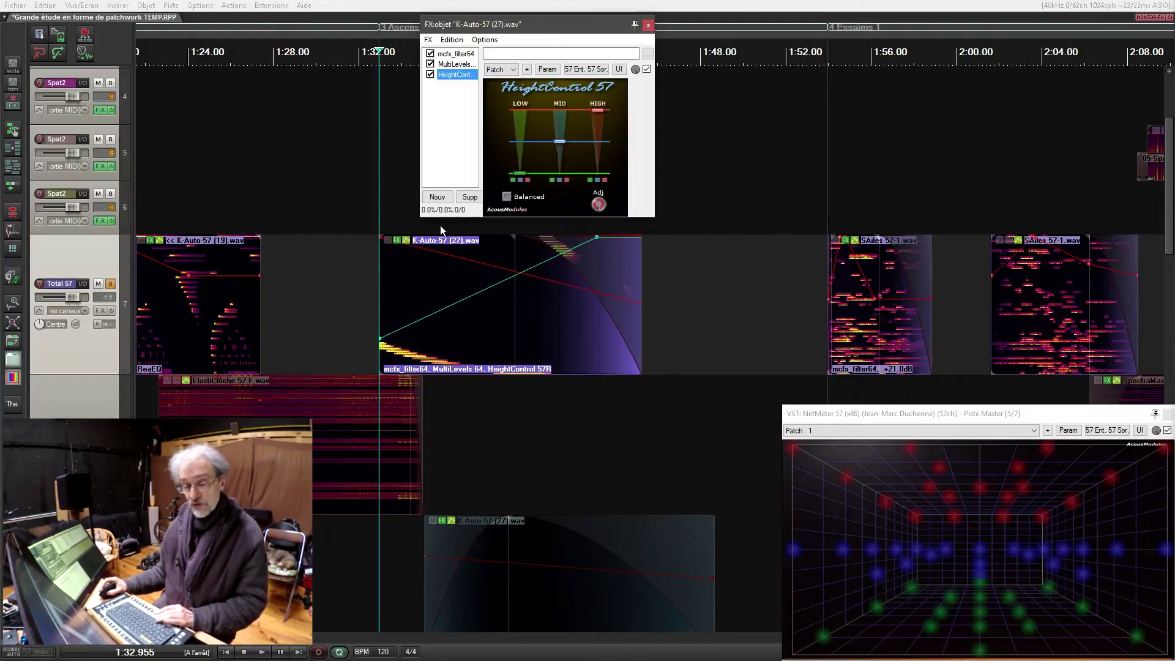
click(430, 349)
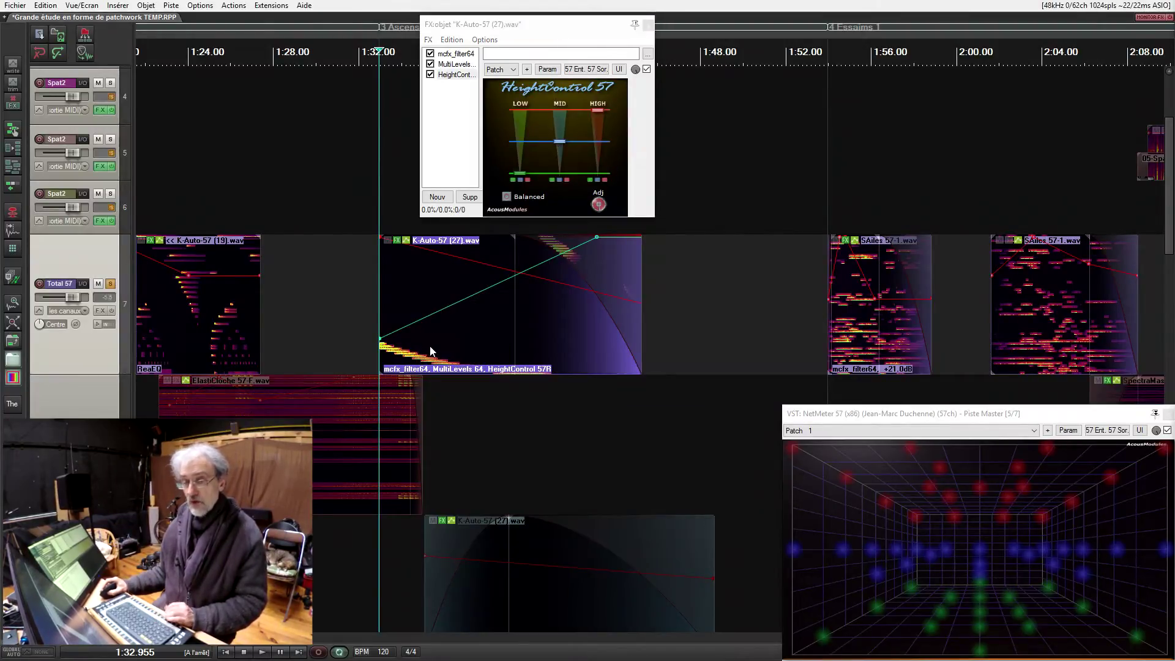
Step: Play soloed track 7 from 1:32.955 with HeightControl 57 in view, close the effects window, and unsolo the track
key(space)
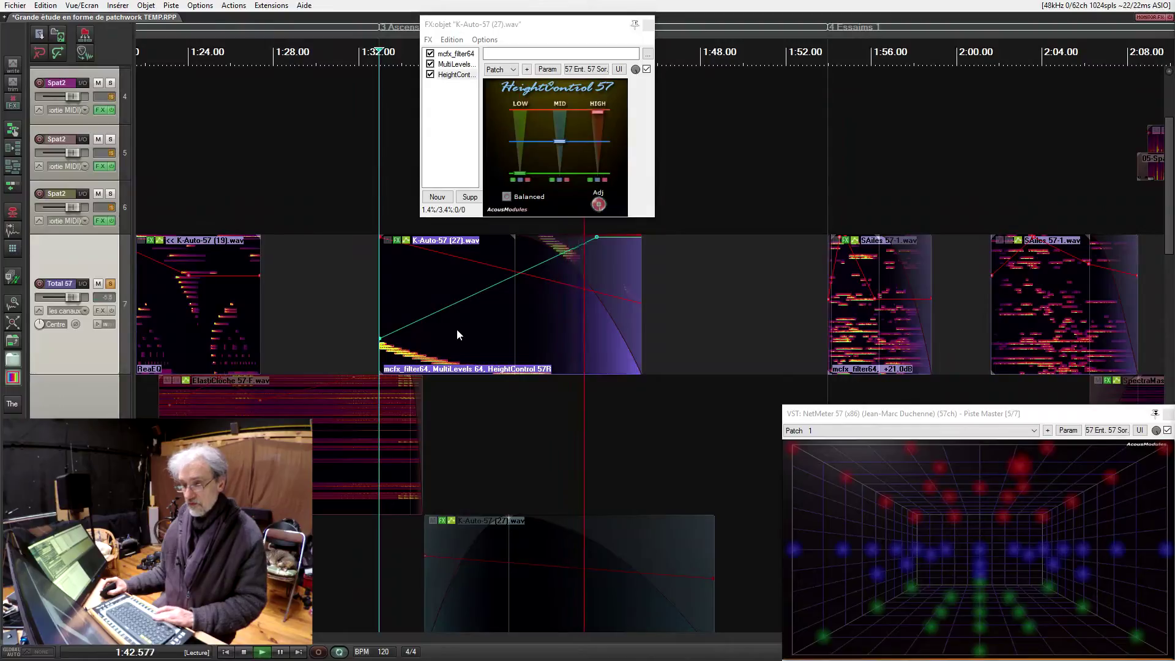
key(space)
click(648, 25)
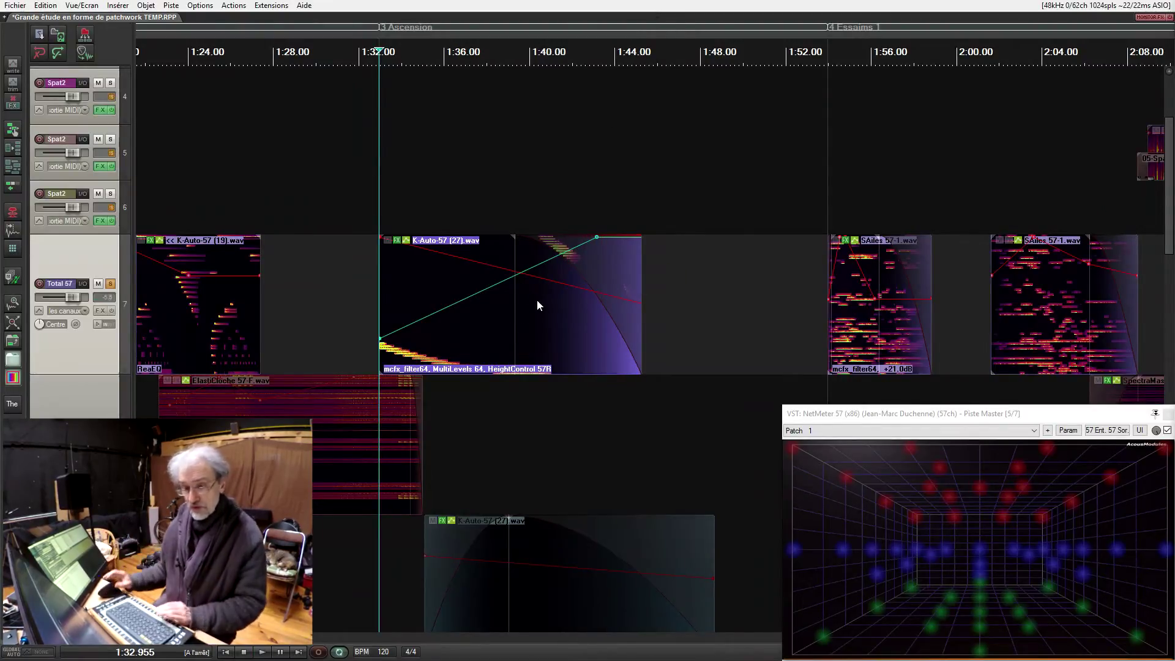
click(110, 284)
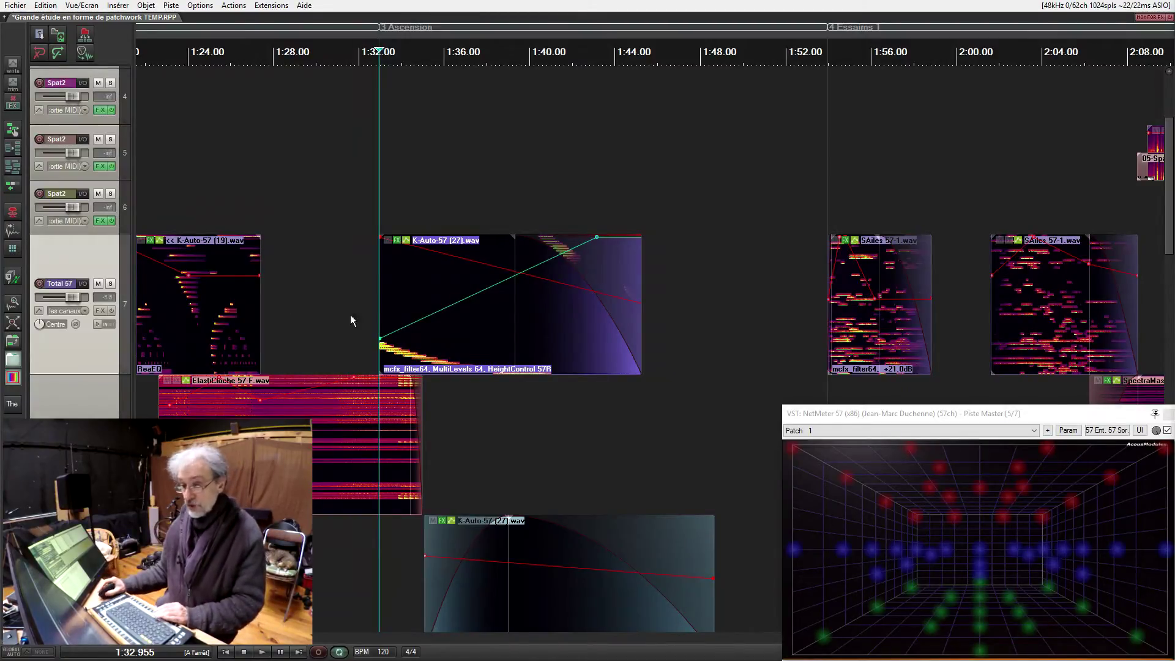
Step: Solo the track with the Helico Ambeo-joint item below track 23, play it from 1:41.923, and stop and unsolo it
scroll(561, 439, down, 1)
drag(560, 439, 372, 331)
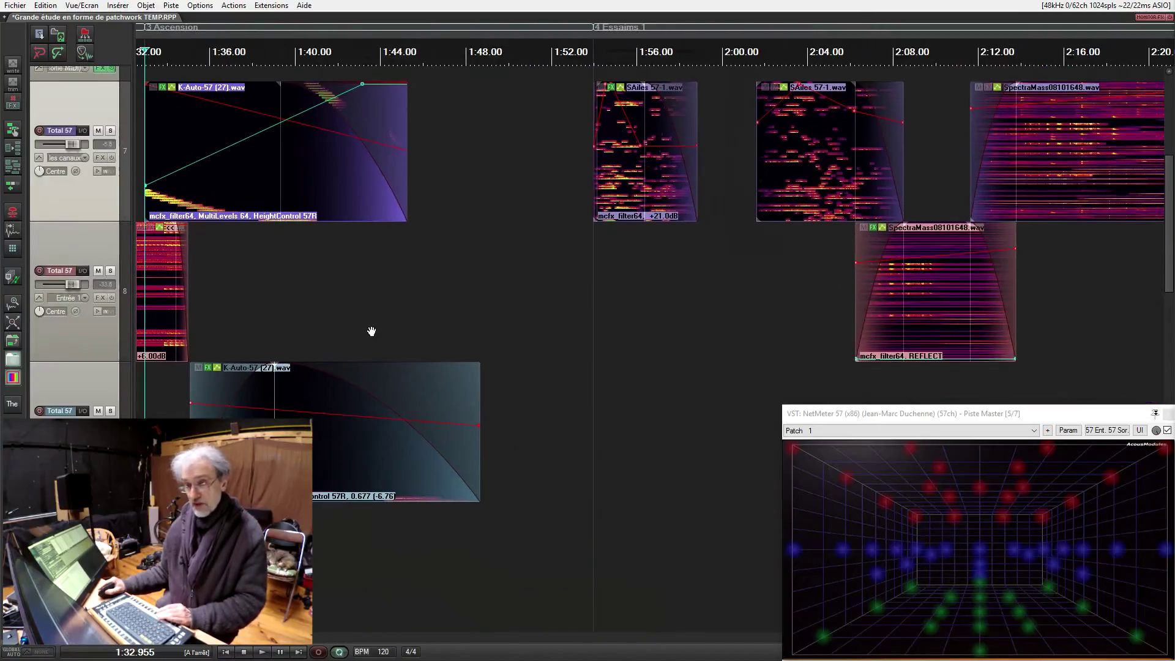
drag(569, 354, 538, 386)
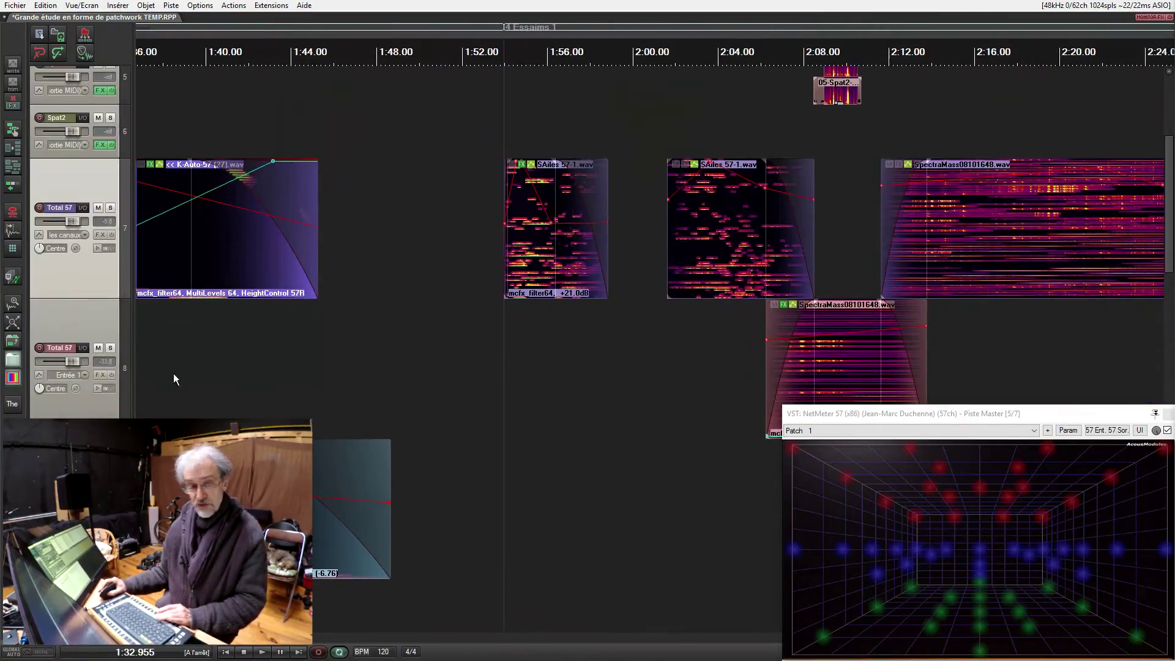
scroll(111, 394, down, 2)
scroll(111, 399, down, 10)
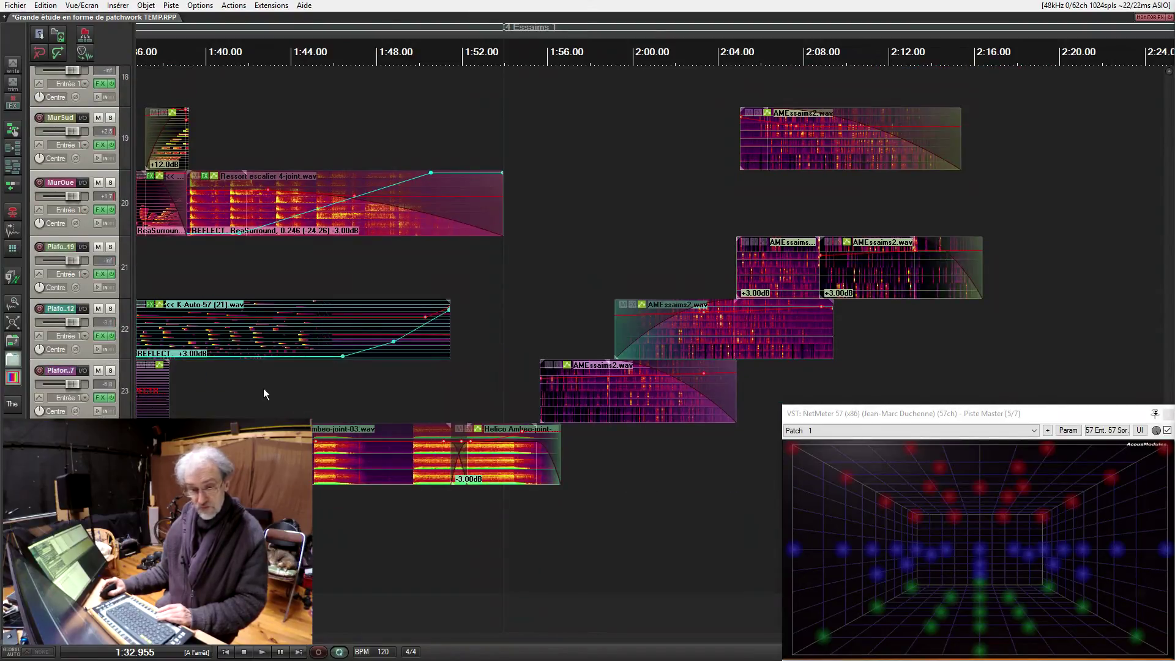
click(248, 397)
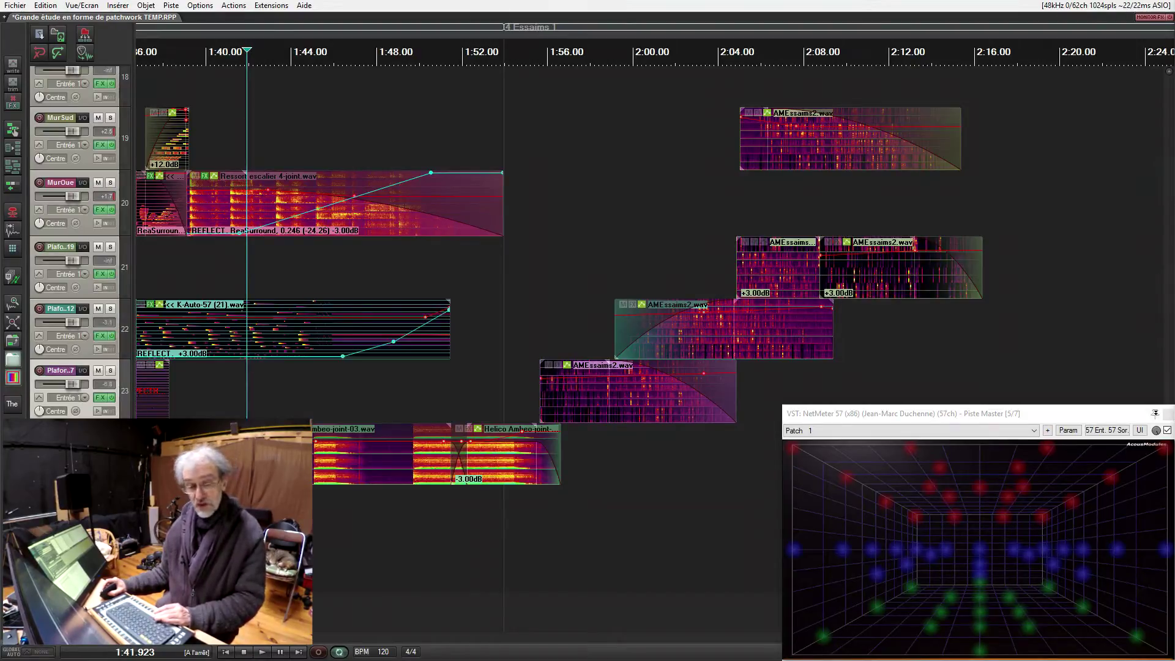
key(ctrl+alt+s)
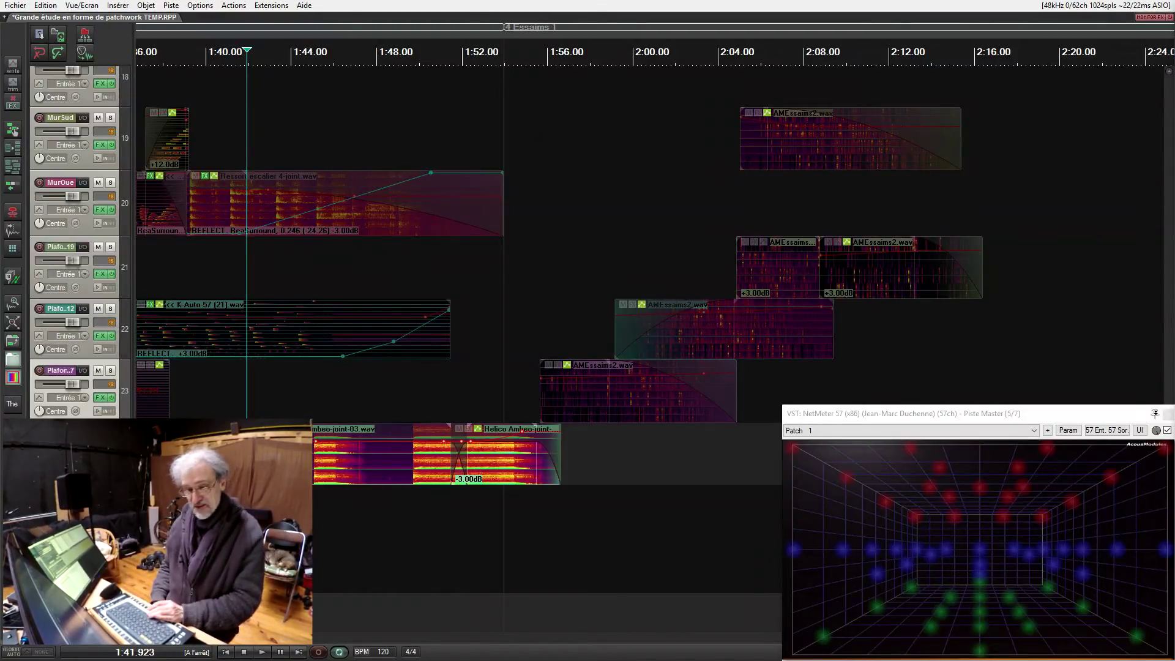
key(space)
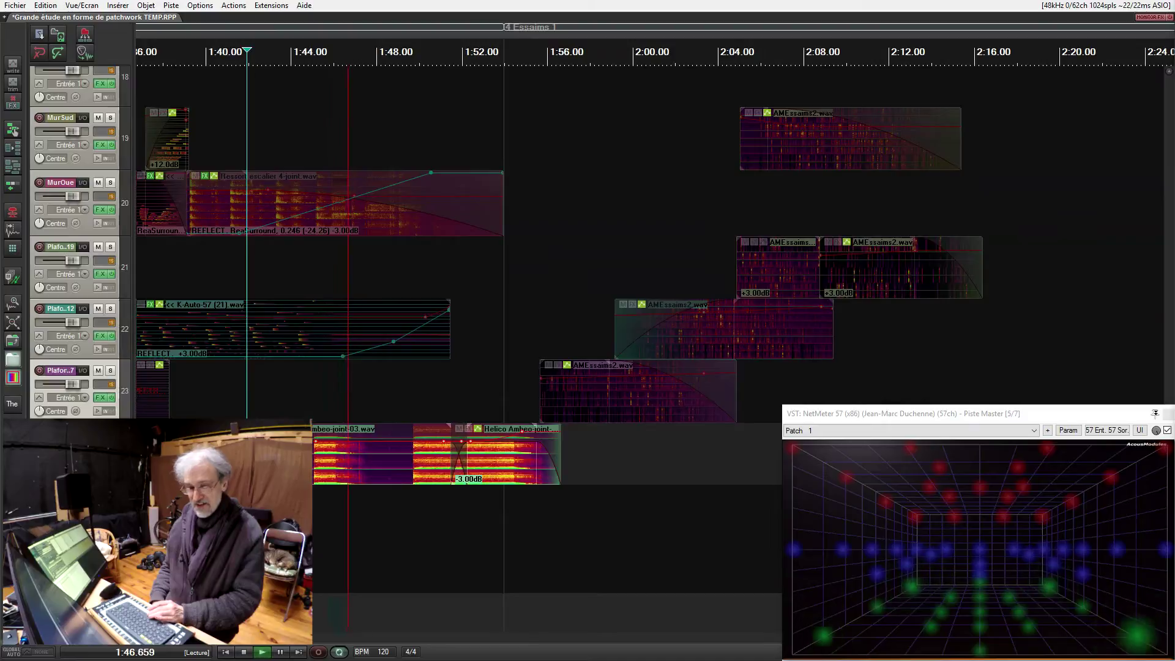
key(space)
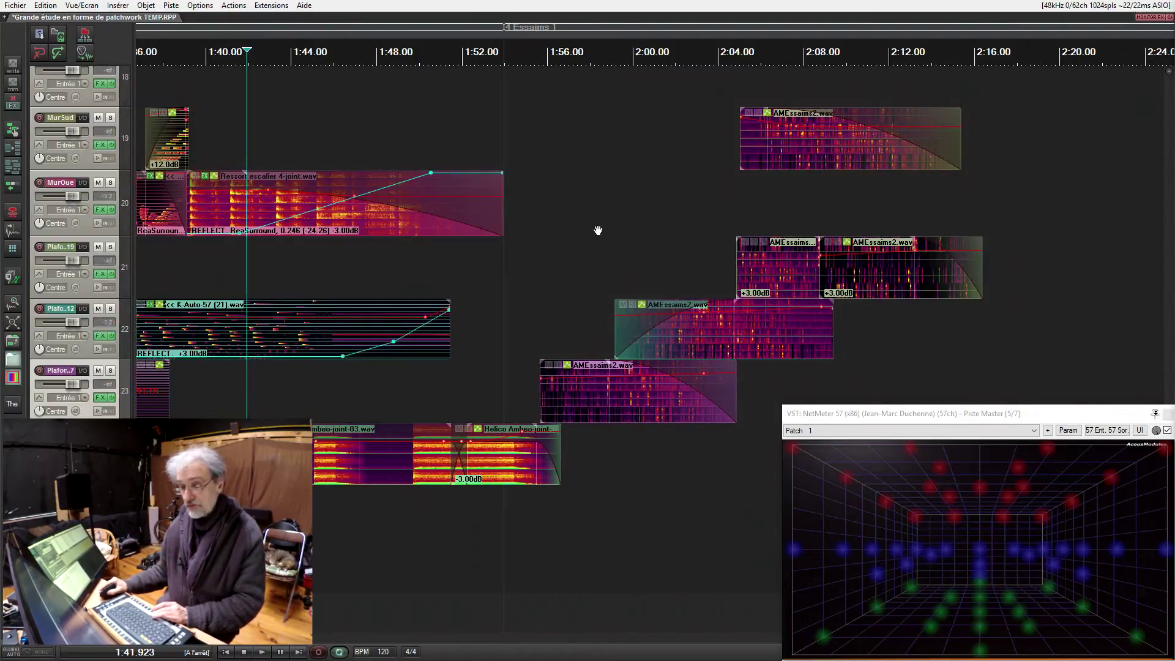
Step: Place the edit cursor at 2:05.541 and audition the first AMEssaims item on track 21 in solo
drag(598, 231, 499, 284)
click(502, 284)
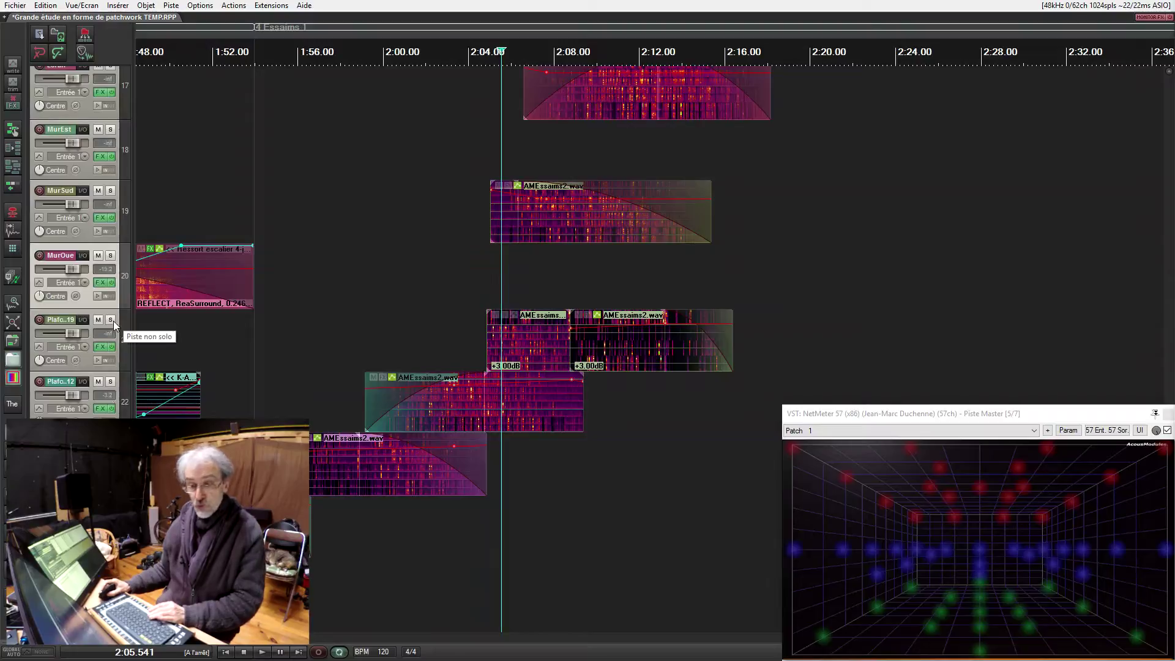
click(495, 359)
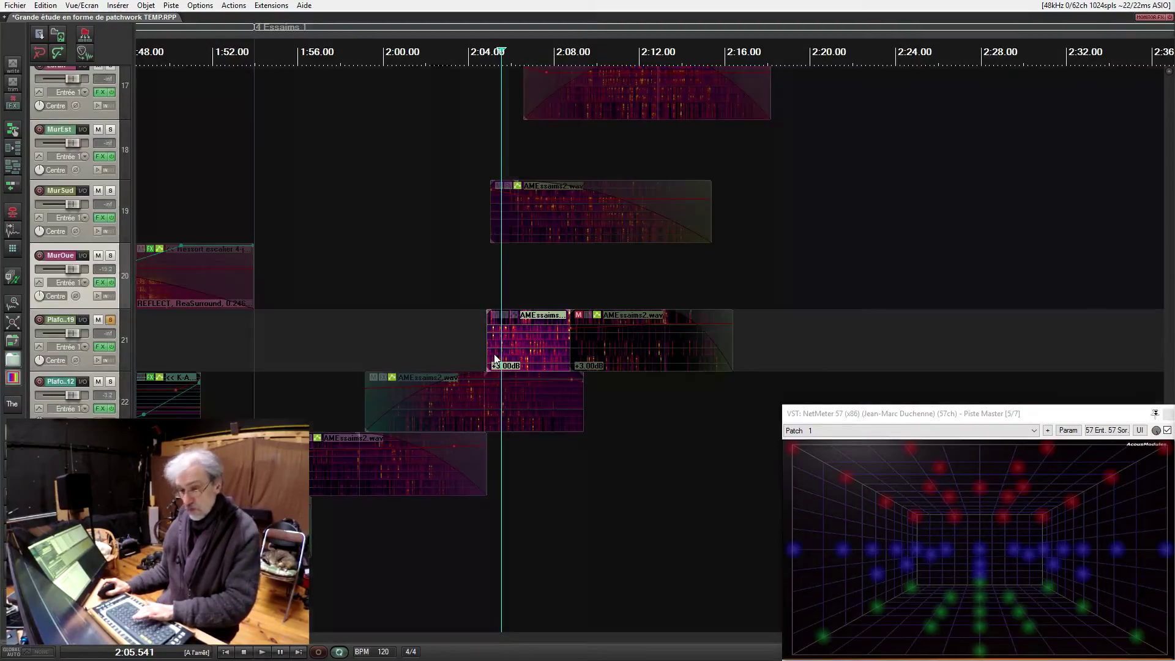
click(496, 359)
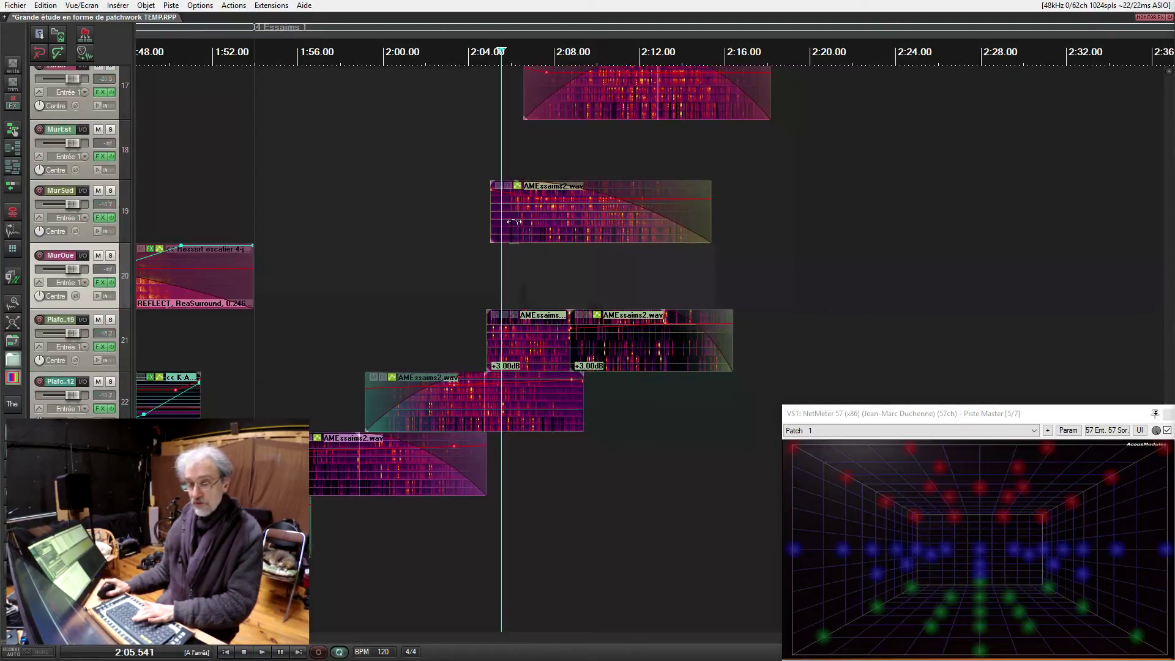
Step: Audition the AMEssaims2.wav item on track 19 (MurSud) in solo from 2:05.541
click(513, 222)
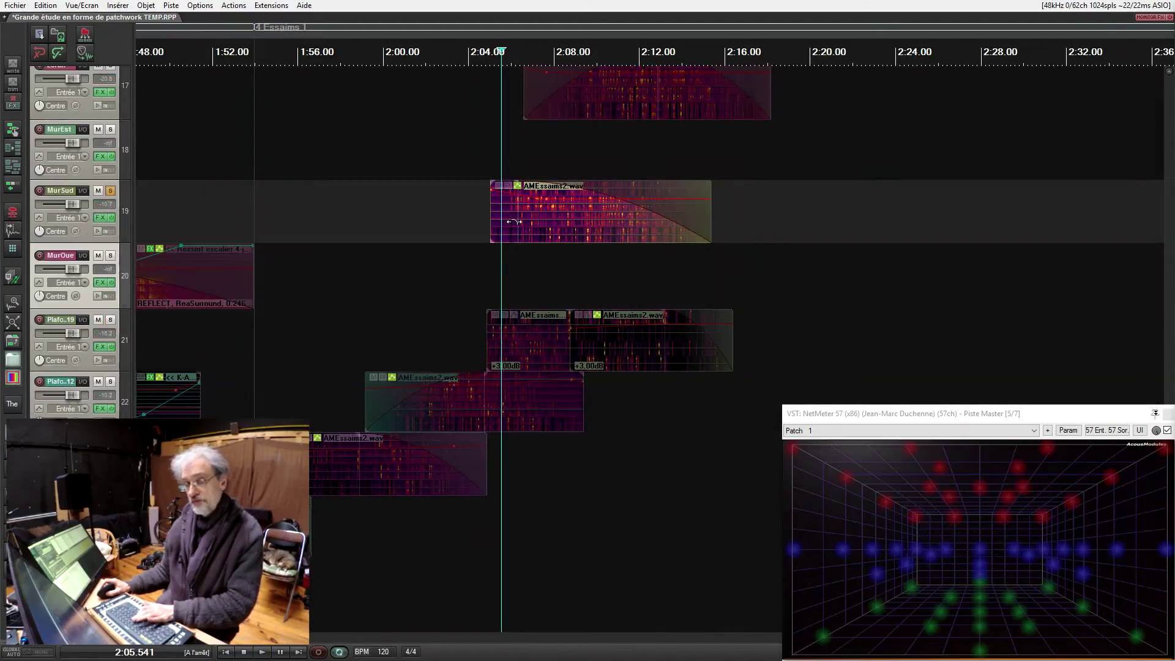
click(513, 222)
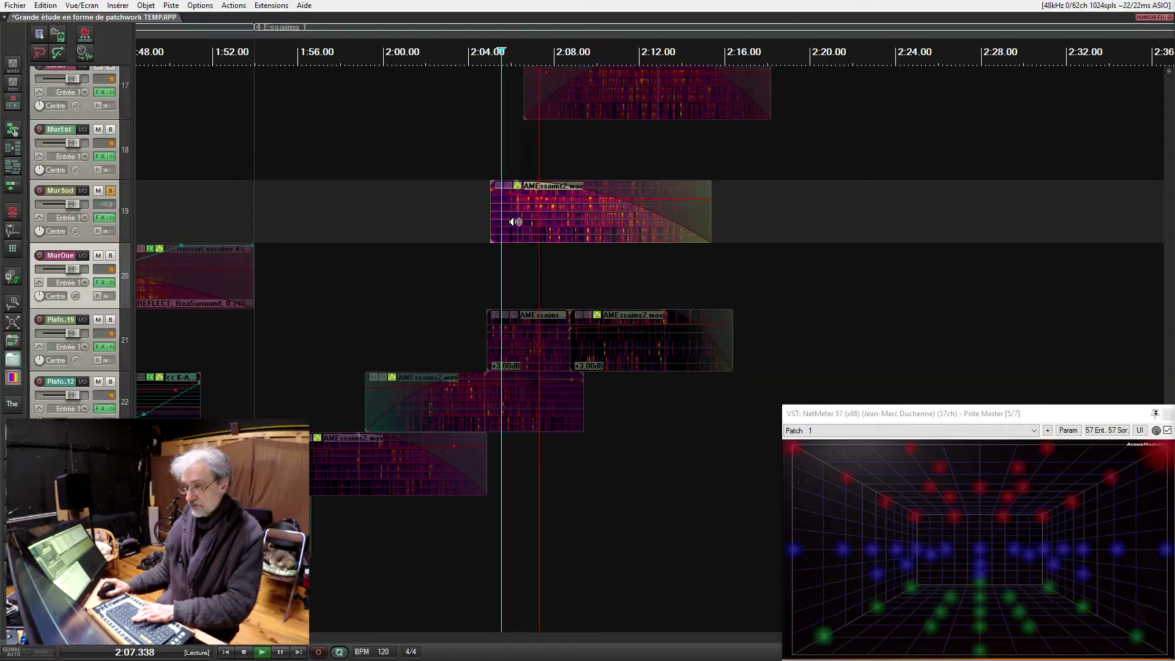
click(577, 247)
Step: Audition the AMEssaims2.wav item on track 17 (Ecran) in solo from 2:05.541
scroll(579, 249, up, 3)
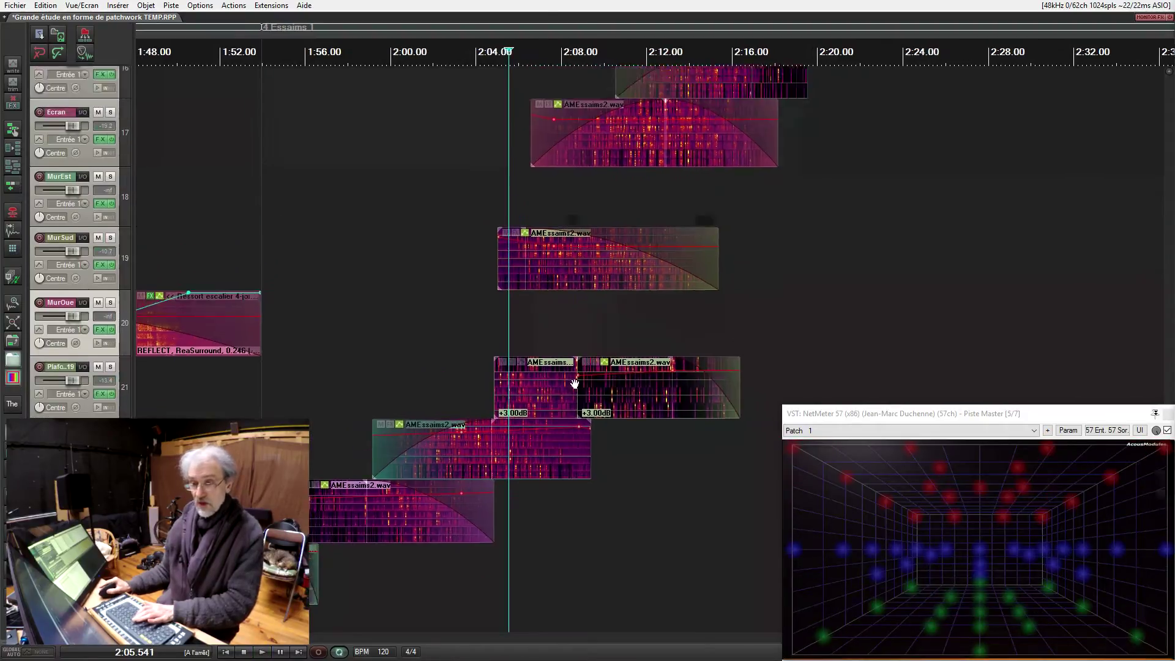
click(593, 296)
click(594, 295)
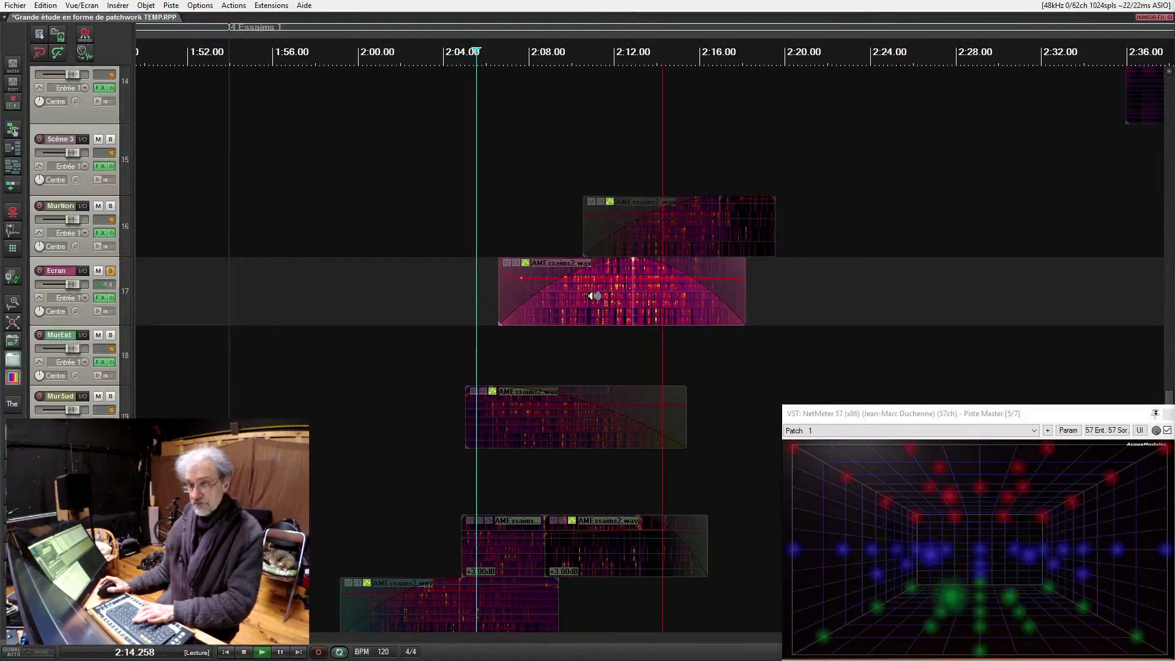
drag(593, 295, 593, 296)
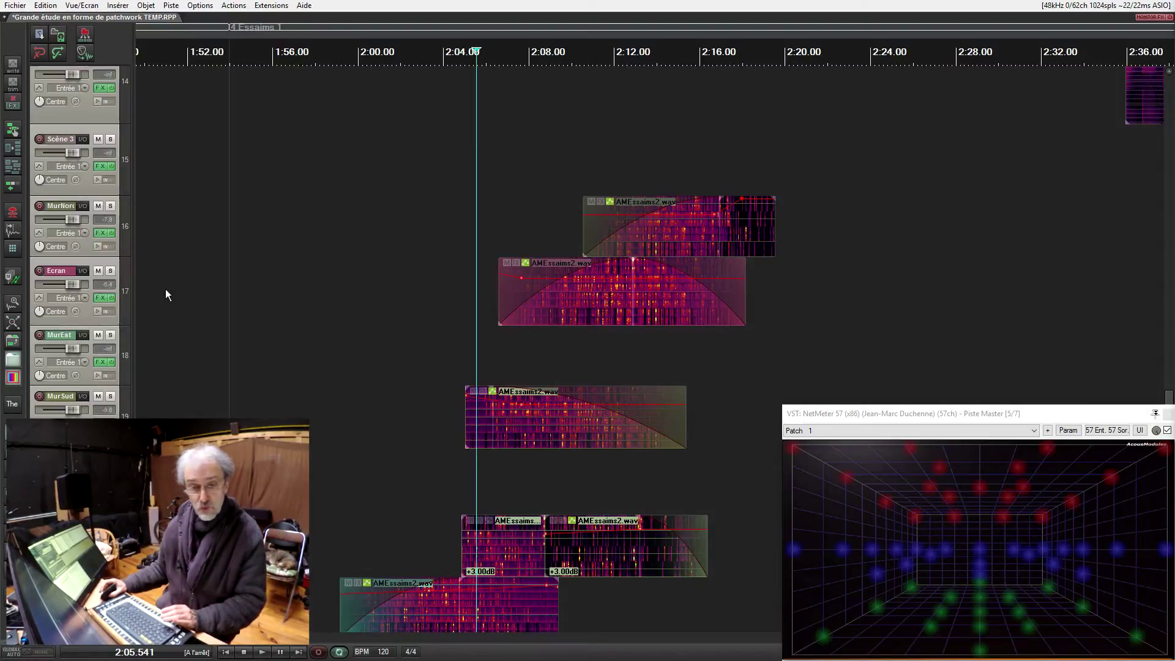
Step: Place the edit cursor at 2:01.586, the start of track 7's second SAiles 57-1.wav item, and select that item
scroll(86, 300, up, 10)
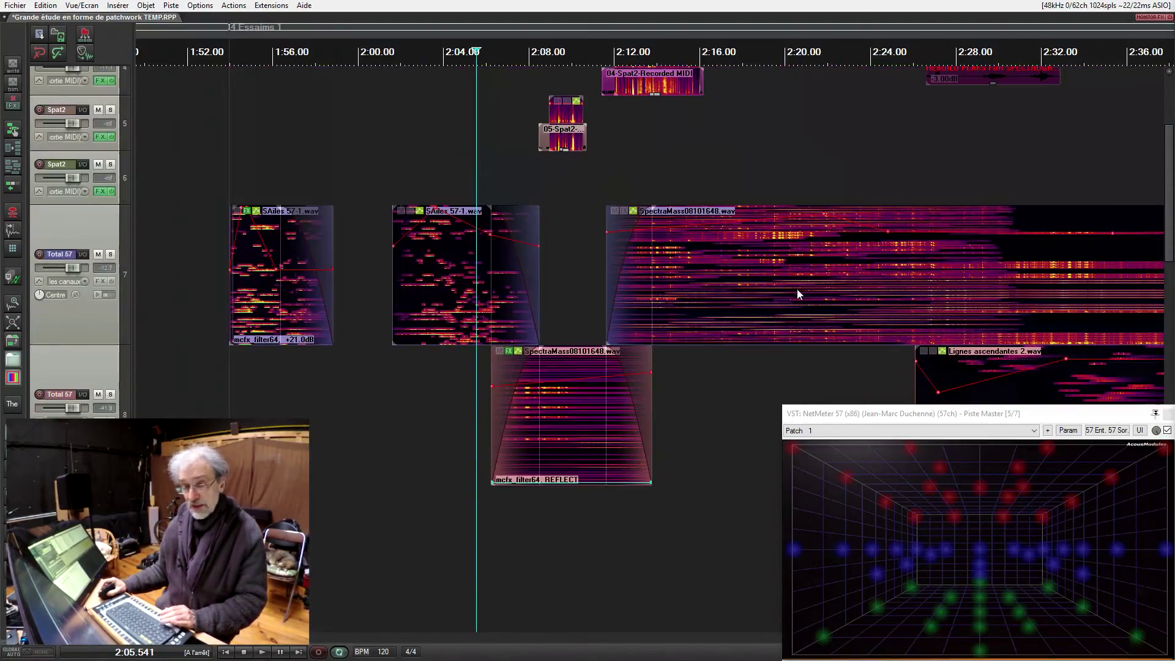
click(392, 195)
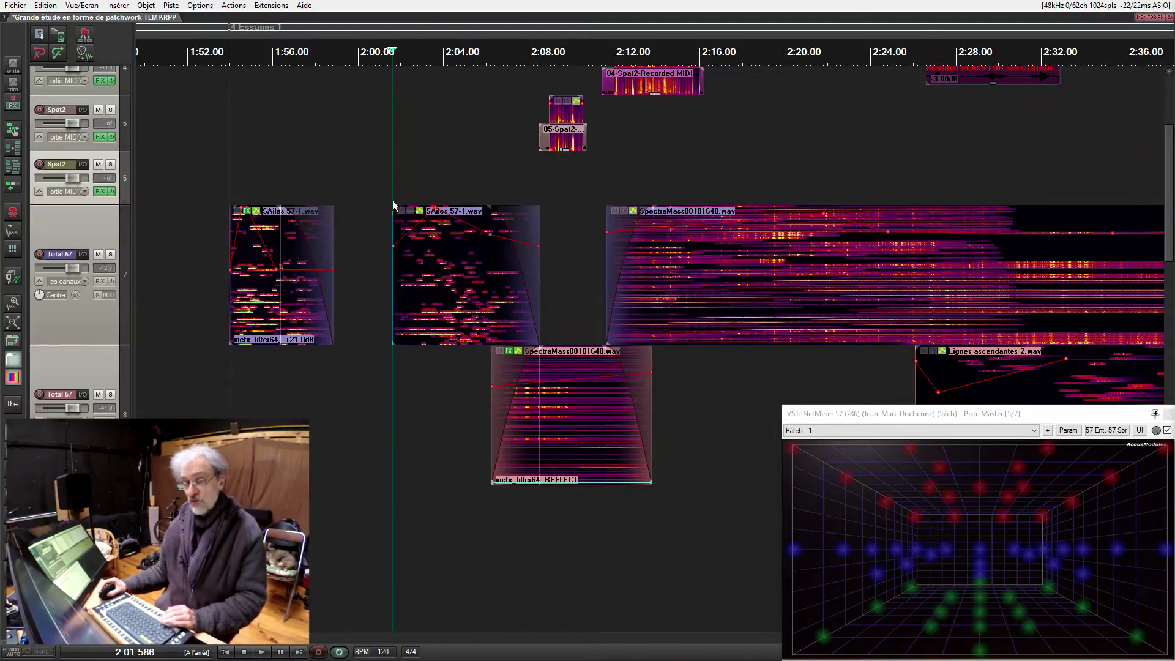
click(449, 311)
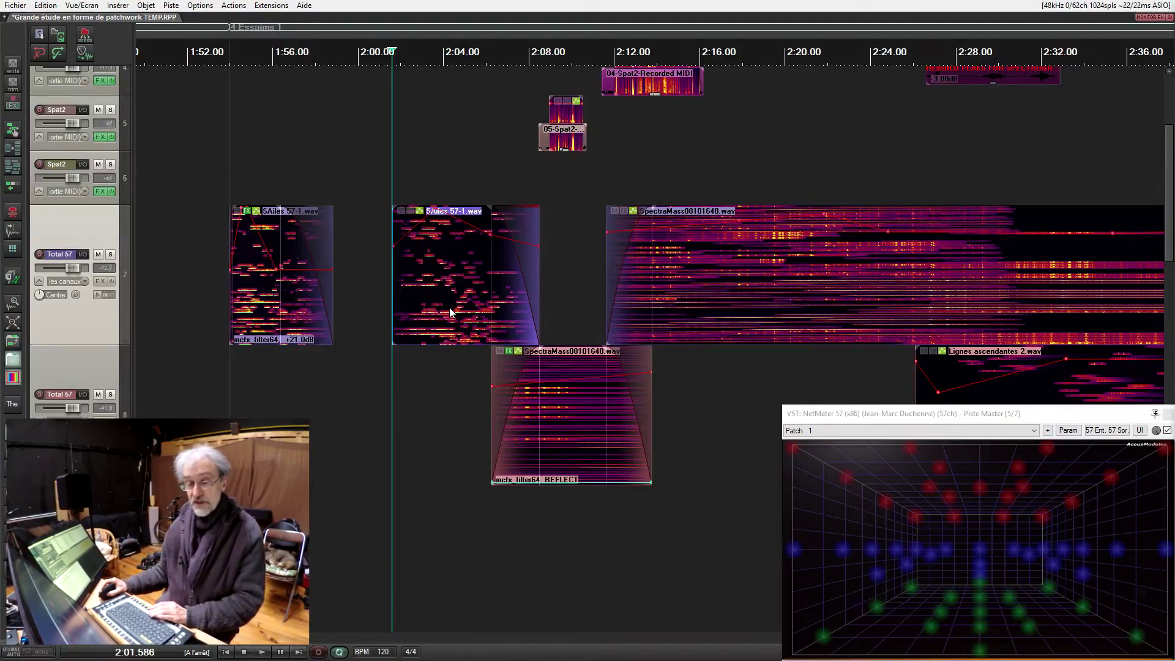
scroll(453, 312, right, 2)
scroll(453, 313, up, 1)
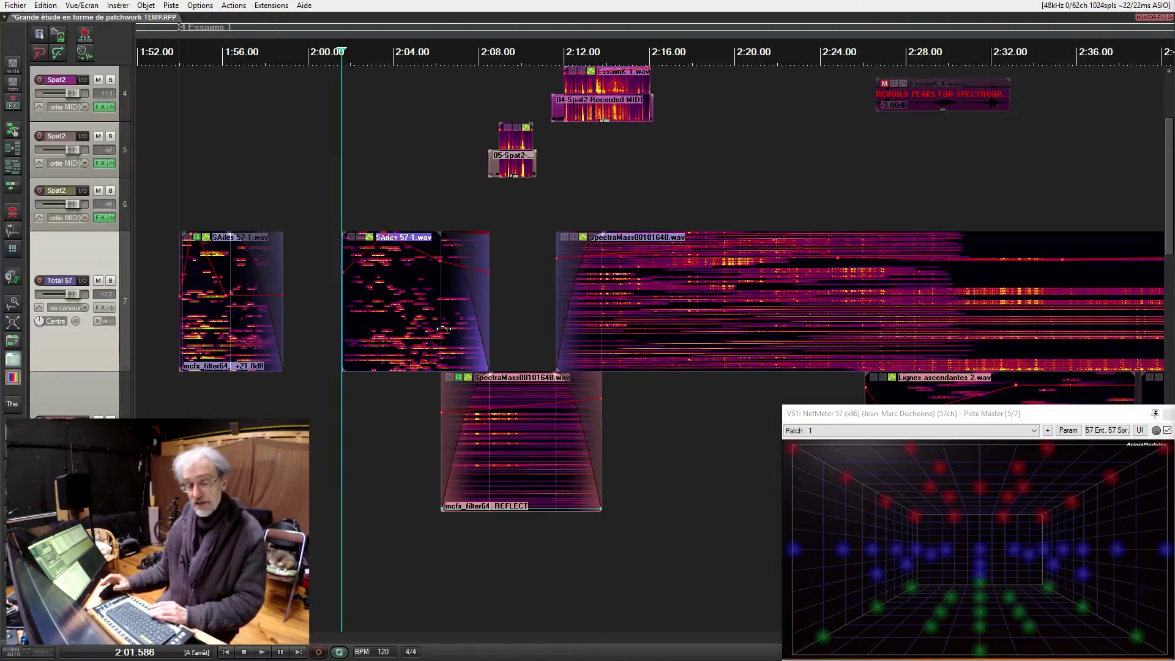
Step: Solo track 7, play it from 2:01.586, and unsolo it when playback is stopped
click(111, 280)
key(space)
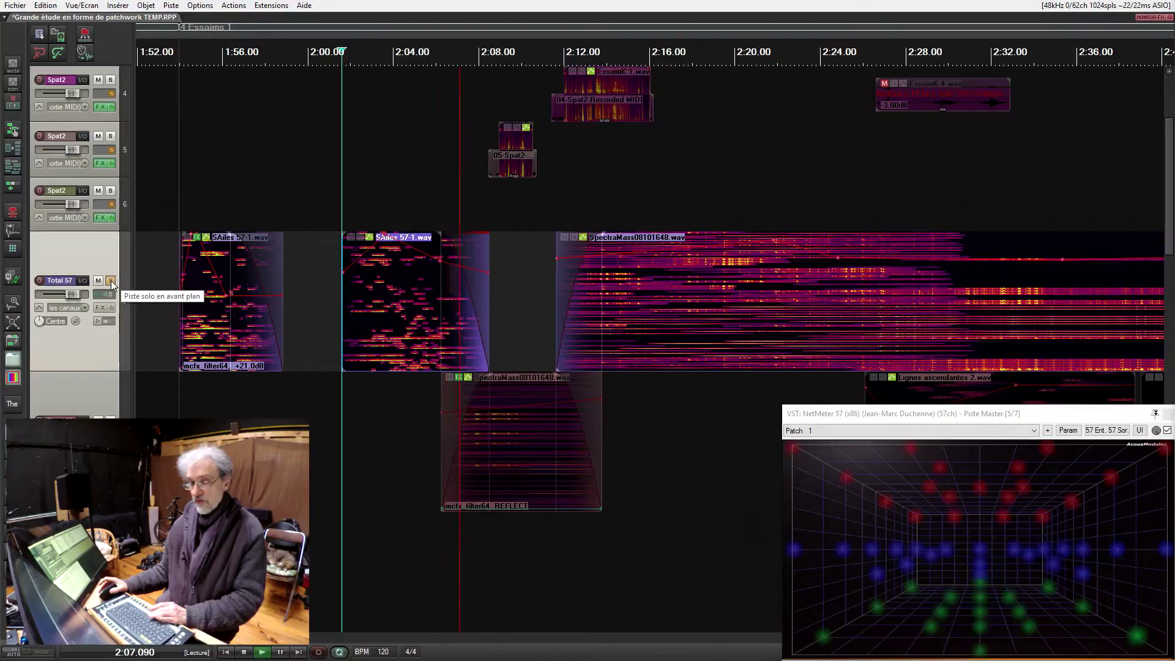
key(space)
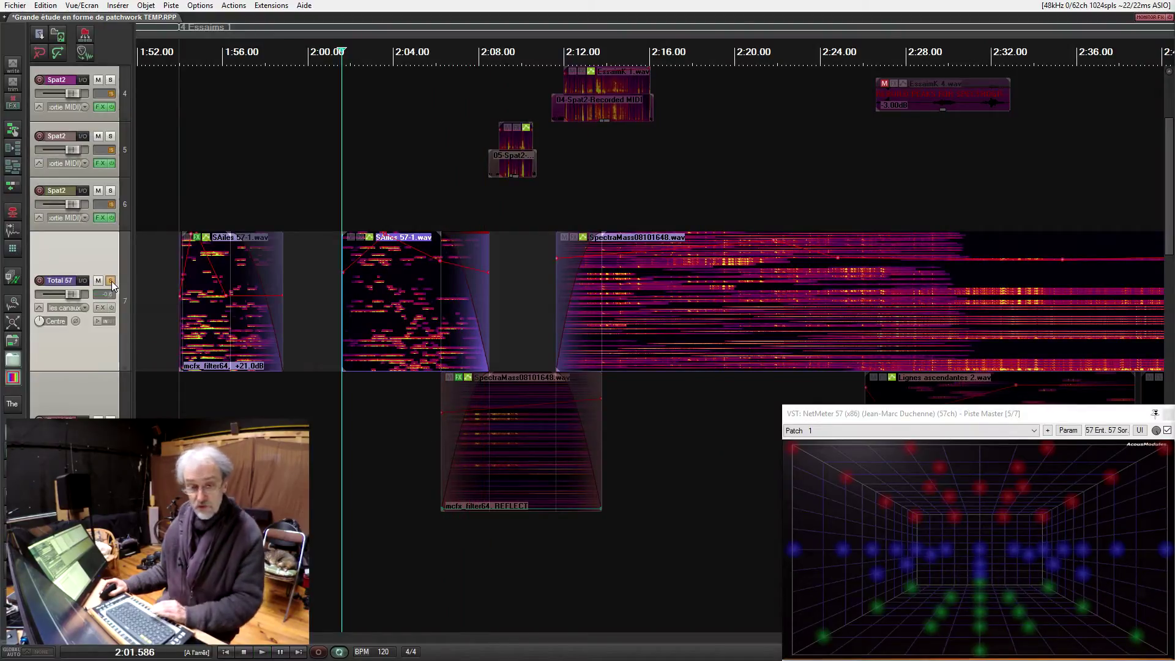
click(111, 281)
Step: Place the edit cursor at 2:05.868 on track 1's first Essaim item, and open the track's SpatSurround 257R effect
drag(677, 375, 467, 444)
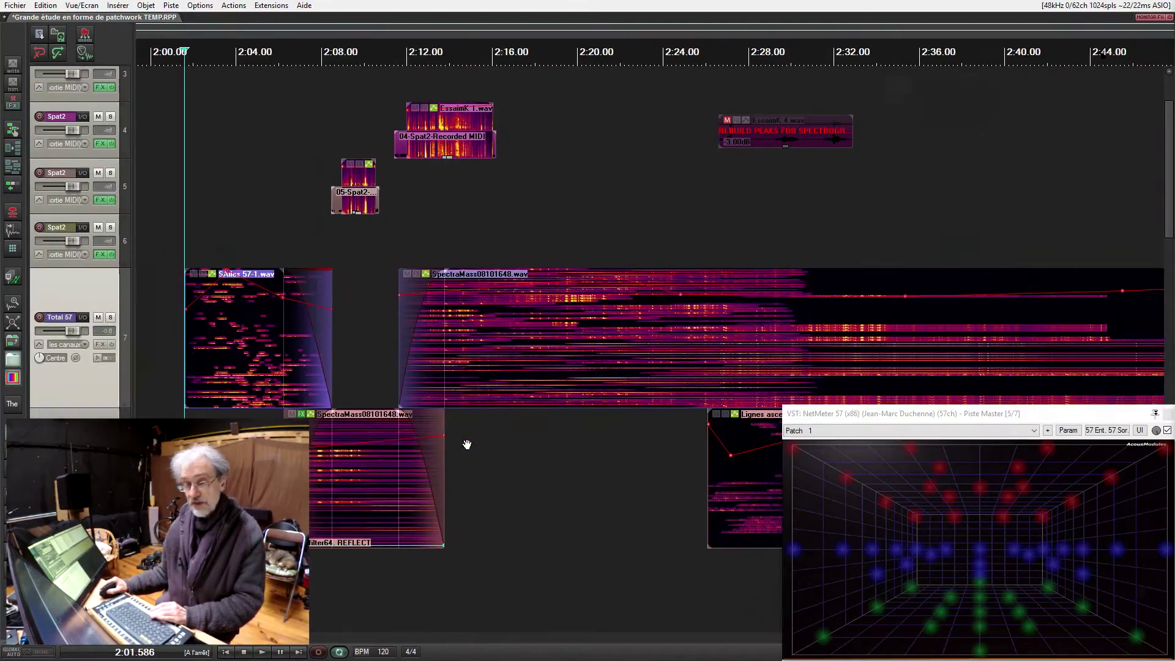
scroll(467, 444, up, 4)
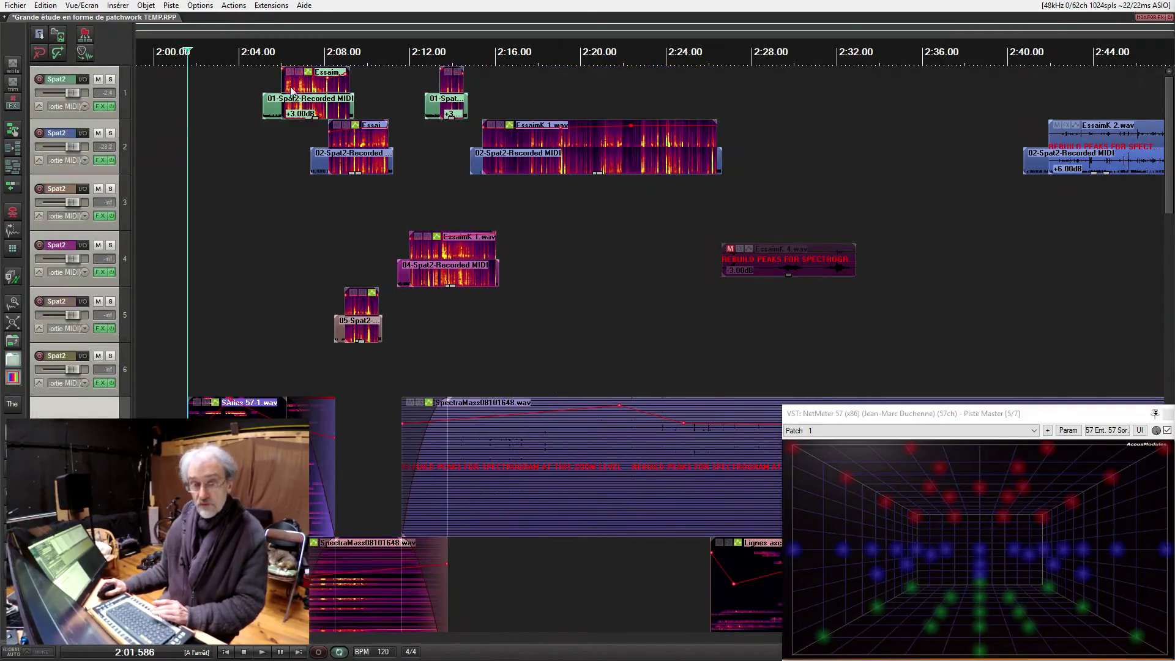
click(280, 58)
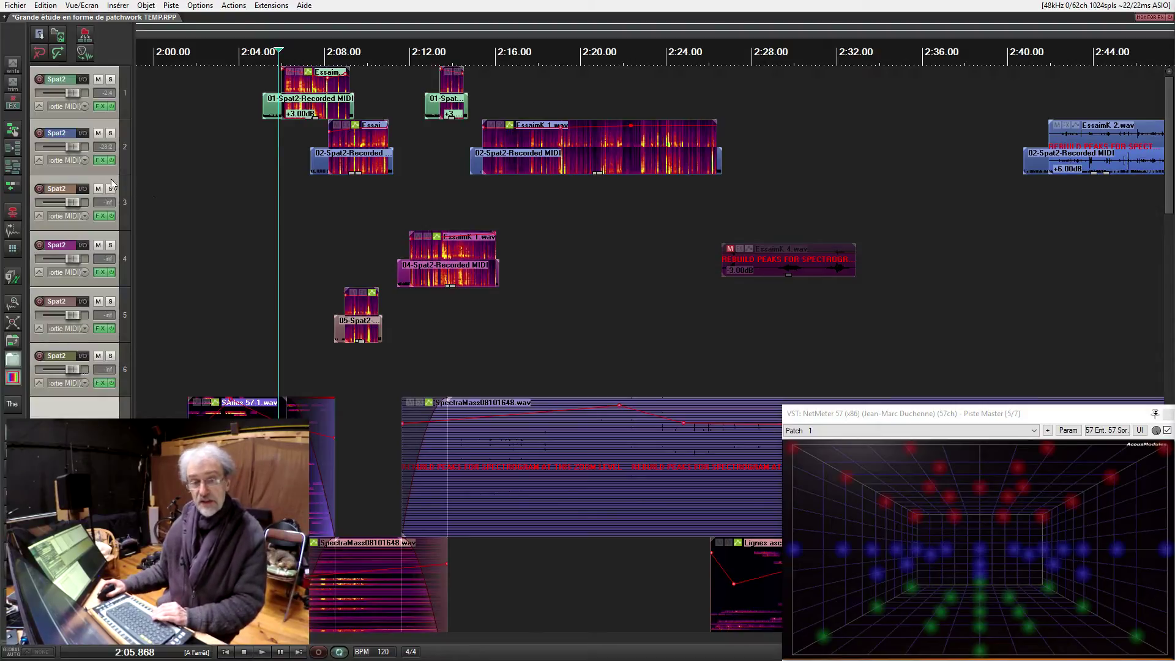
click(98, 107)
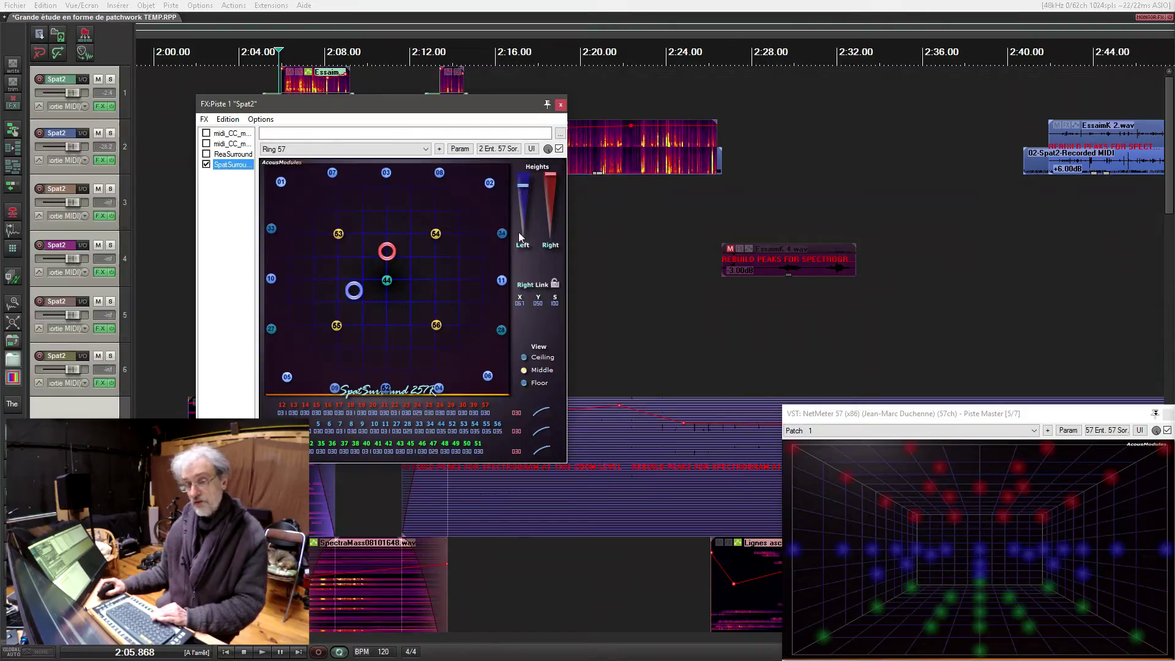
Step: Close track 1's effect window, play the track in solo from 2:05.868, and unsolo it when playback is stopped
click(560, 107)
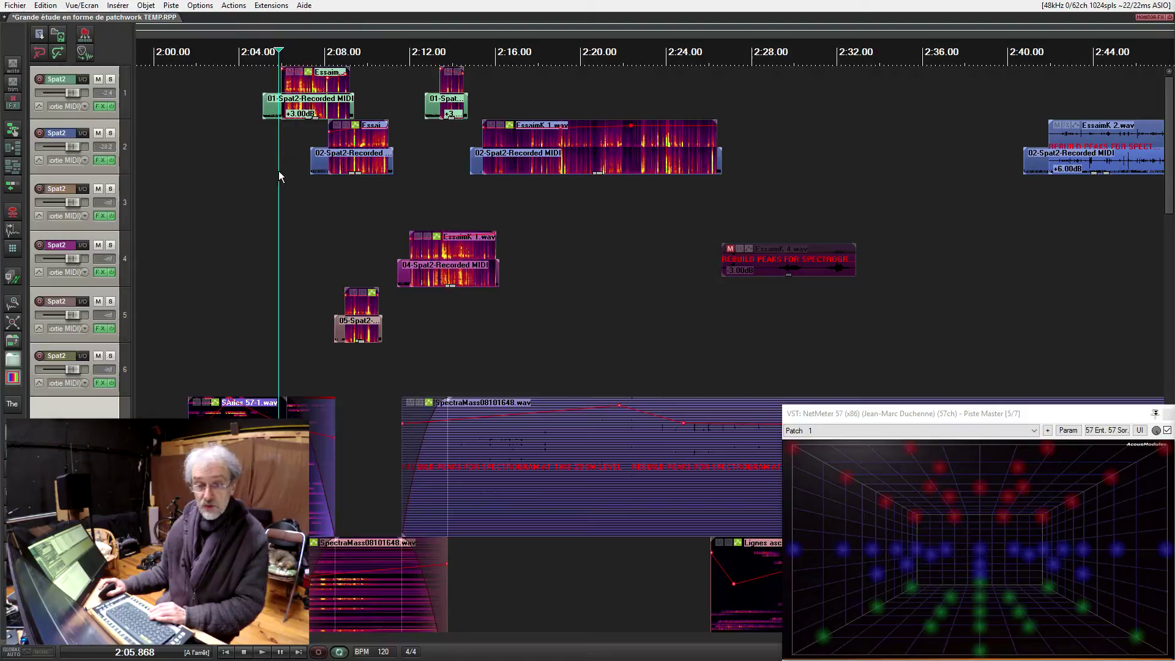
scroll(282, 175, up, 2)
scroll(285, 176, up, 3)
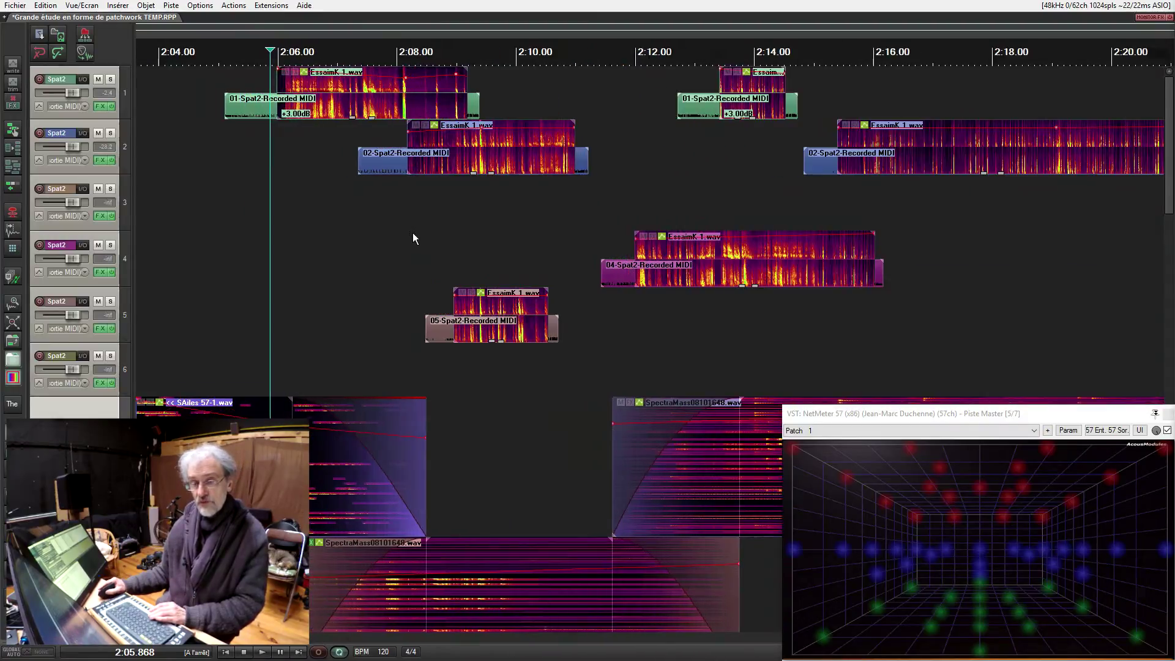
scroll(215, 134, up, 1)
scroll(217, 138, up, 2)
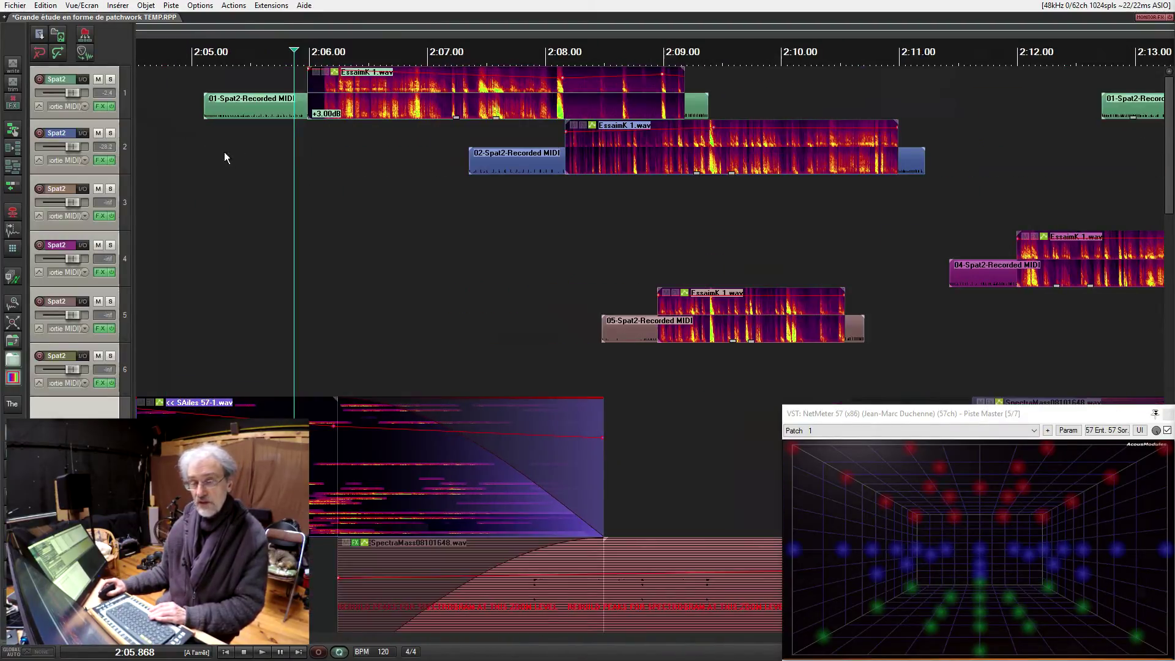
click(111, 79)
key(space)
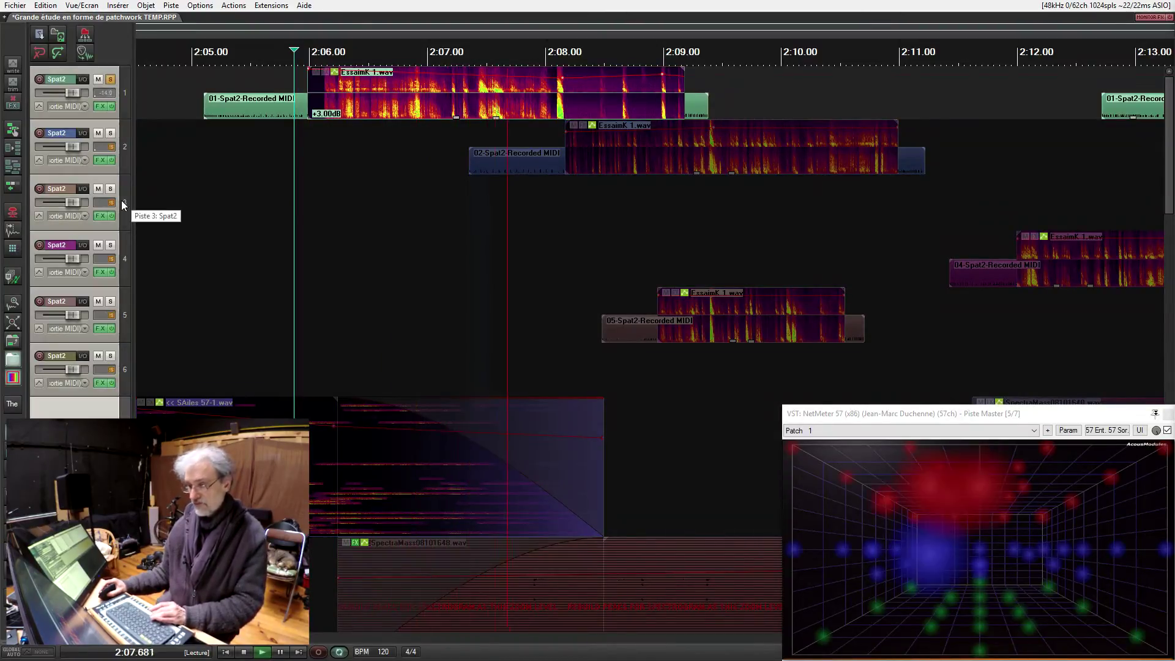
key(space)
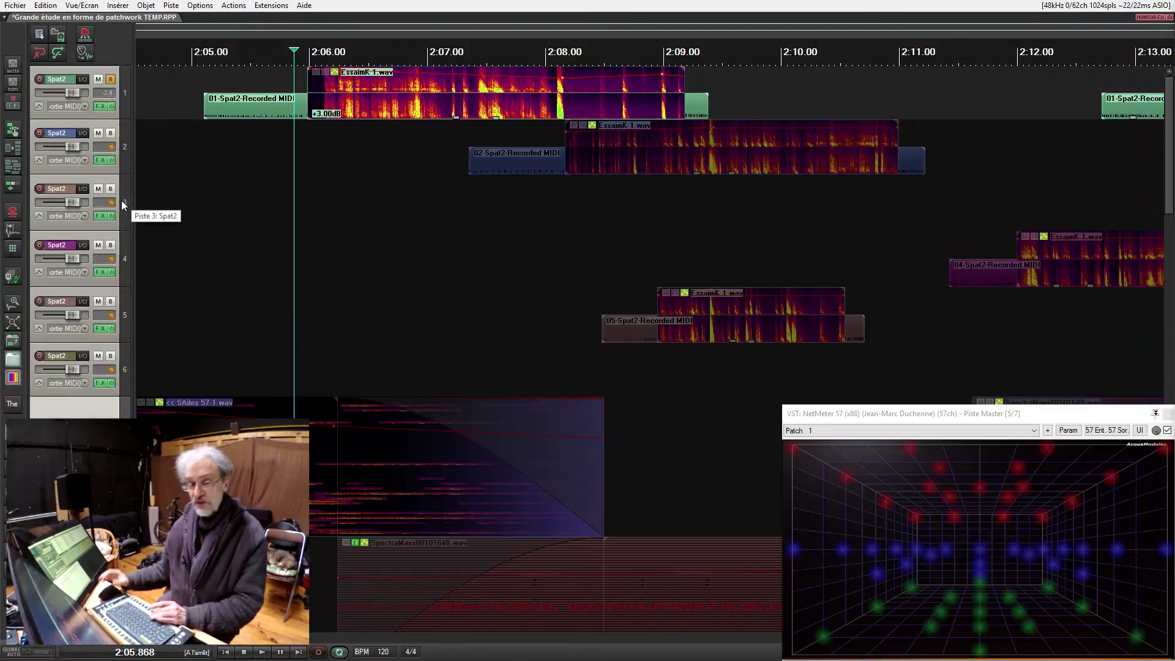
click(111, 80)
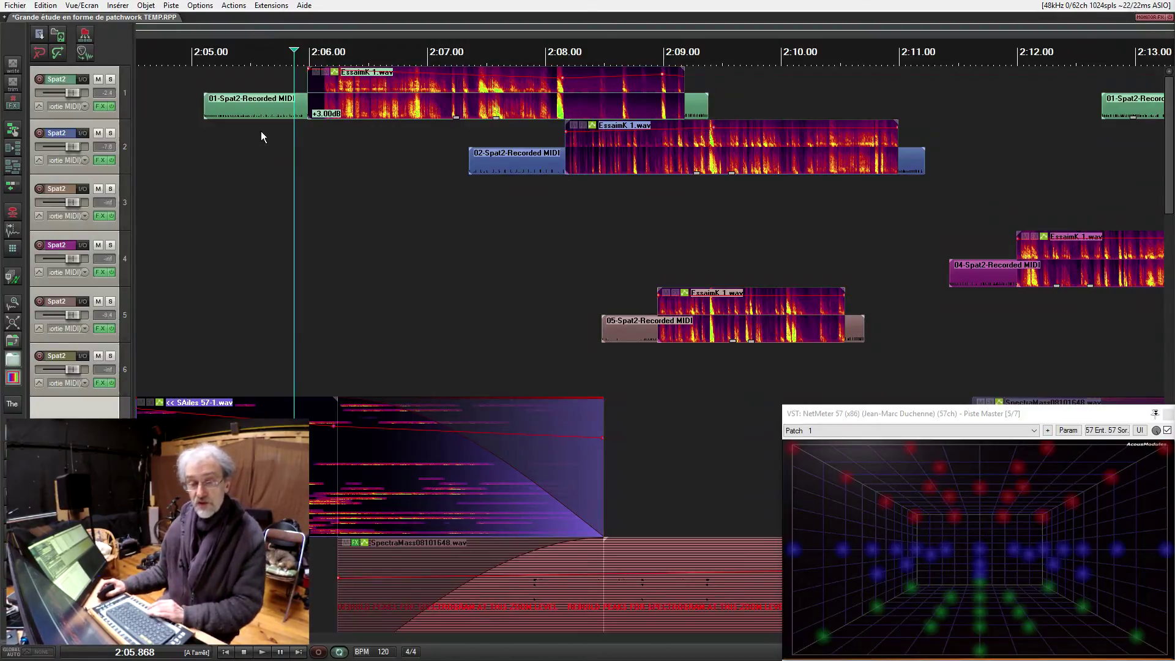
Step: Examine the controller lanes of track 1's first 01-Spat2-Recorded MIDI item in the MIDI editor, and close the editor
click(260, 111)
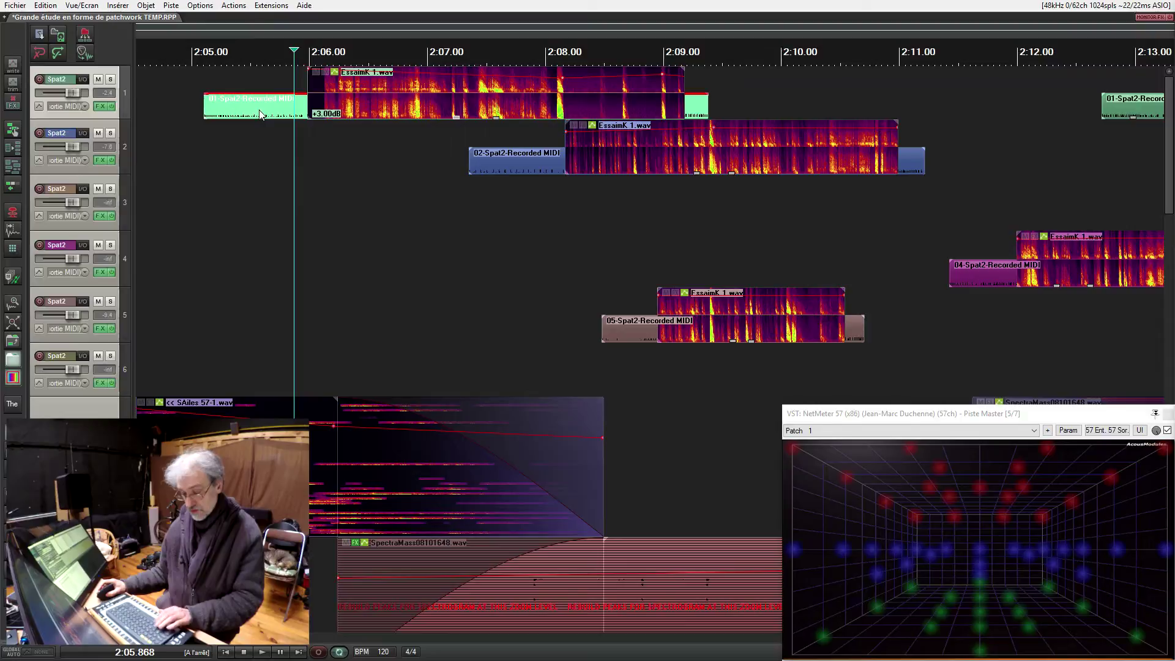
double_click(261, 114)
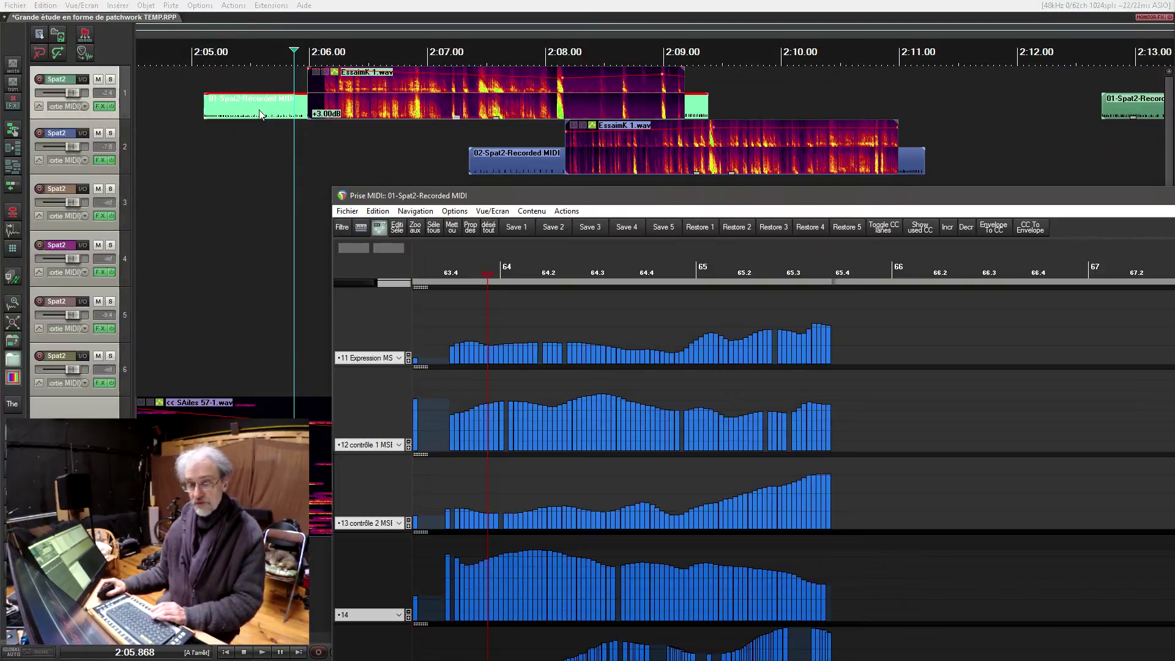
drag(554, 191, 133, 114)
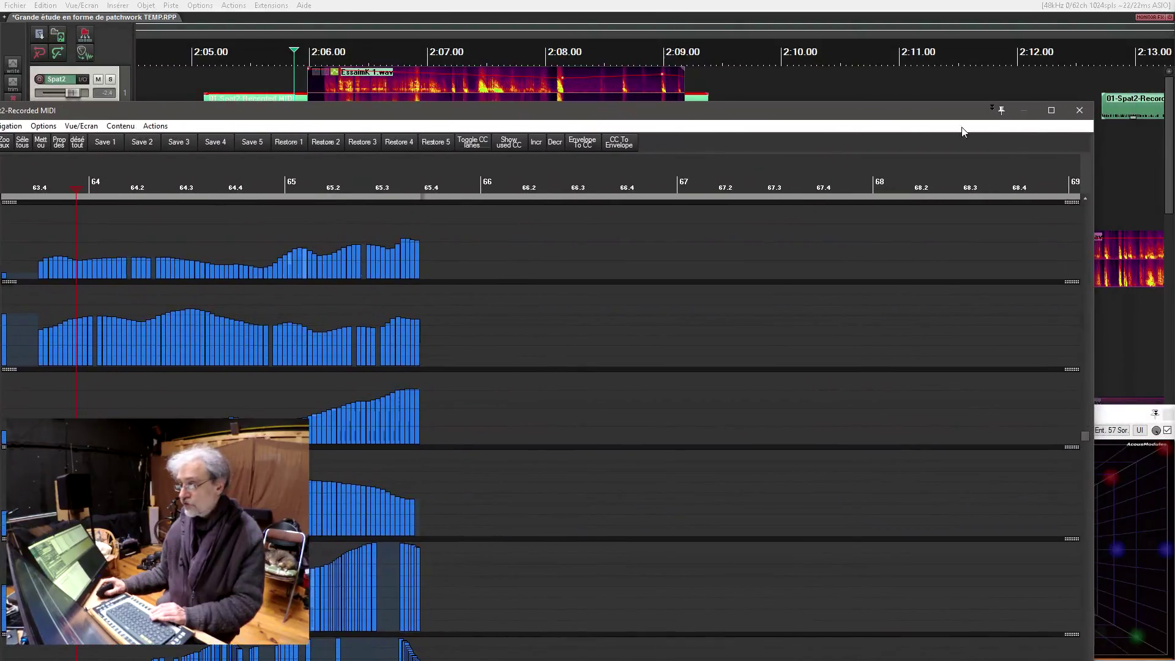
click(1075, 110)
Step: Turn off the spectrogram display of the items so they show plain waveforms
scroll(409, 262, right, 5)
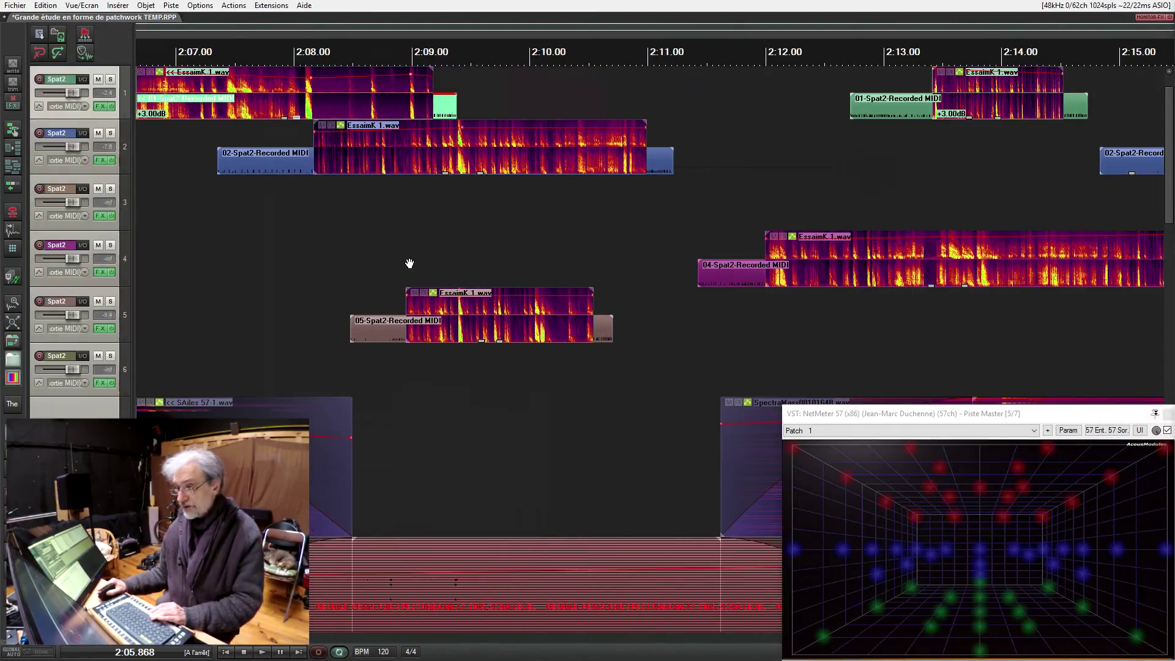
scroll(394, 264, down, 3)
drag(755, 332, 432, 265)
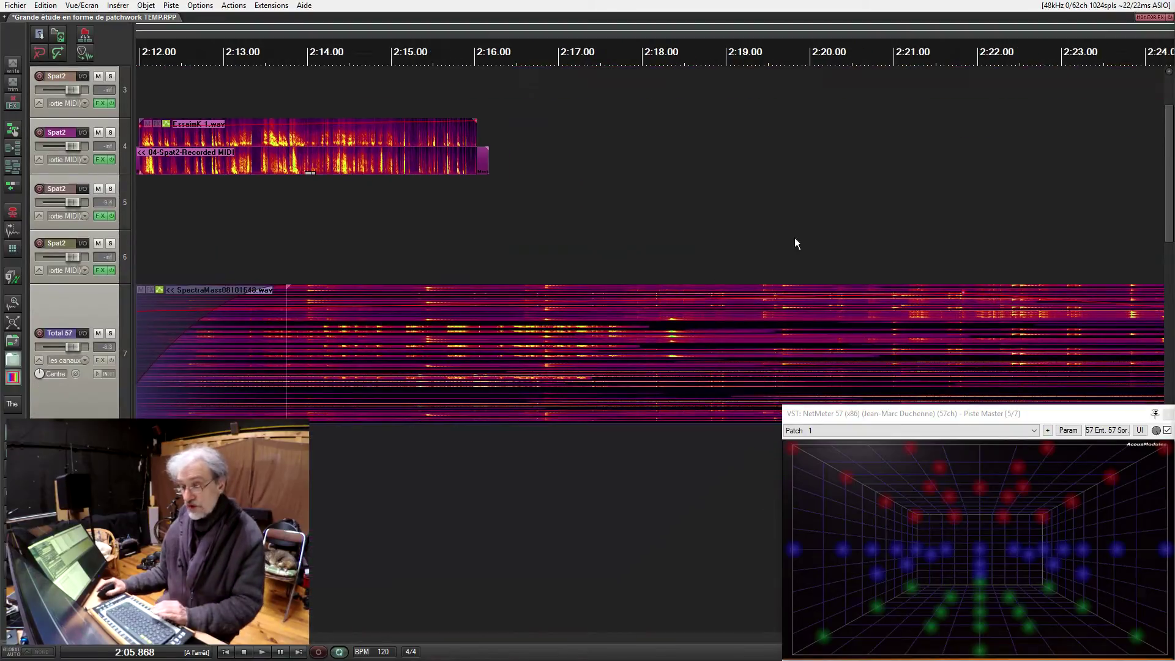
scroll(566, 245, down, 2)
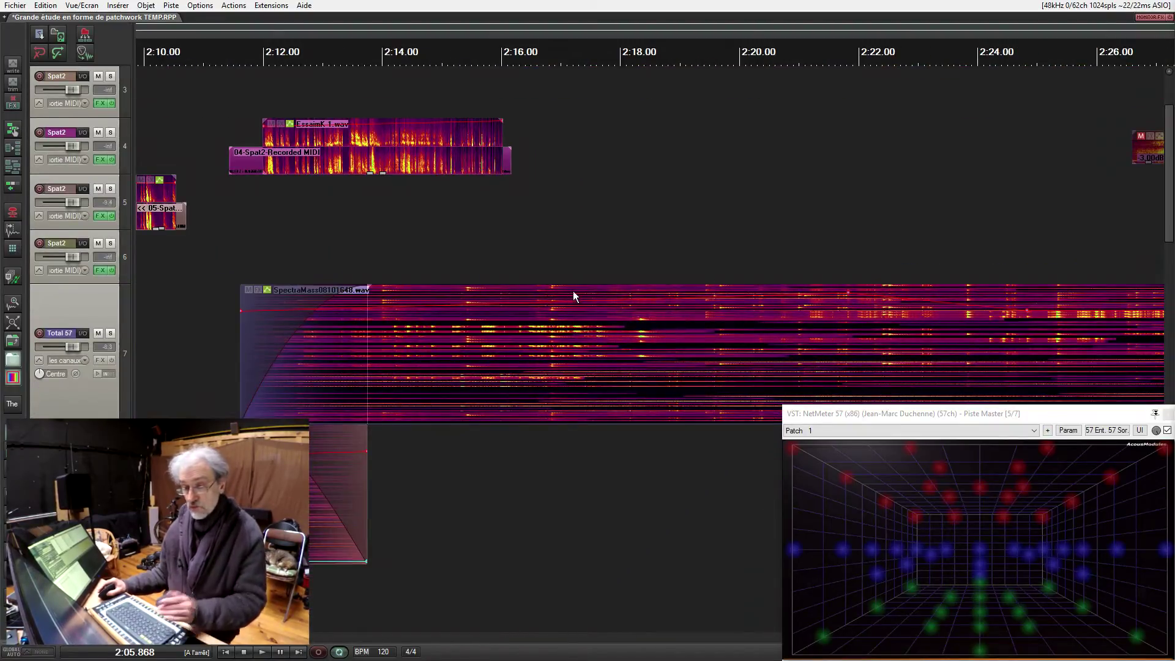
scroll(574, 291, down, 2)
scroll(885, 242, down, 4)
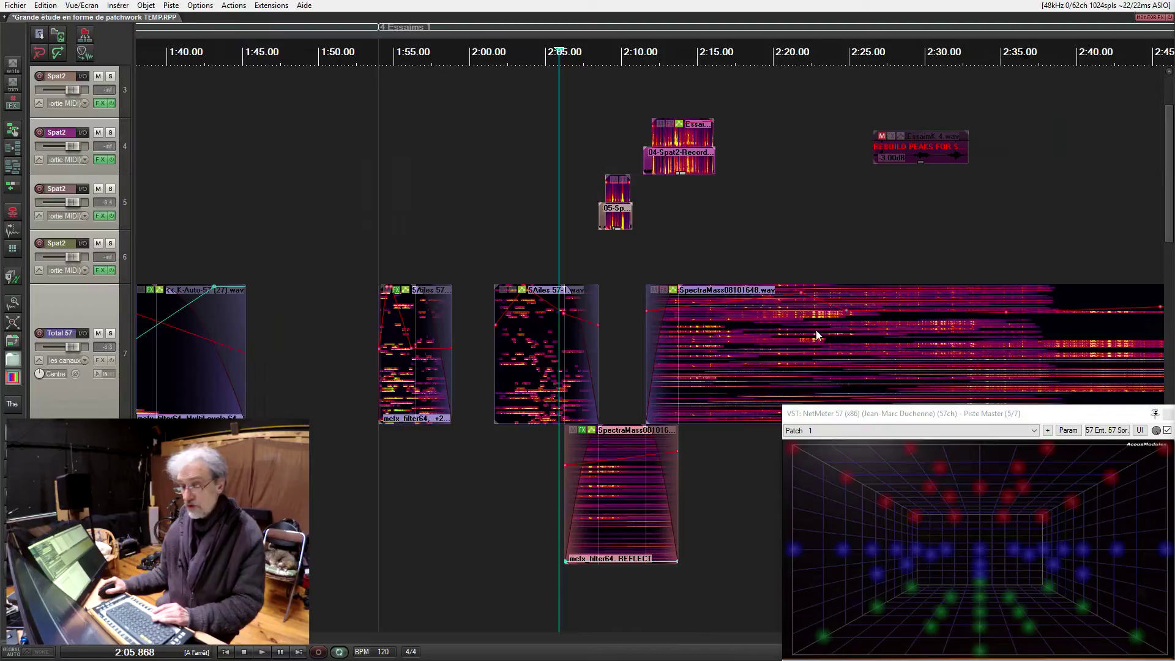
click(12, 377)
Step: Place the edit cursor at 4:28.244, the start of the first Radio 32-2.wav item on track 7
scroll(655, 322, down, 3)
drag(655, 322, 239, 228)
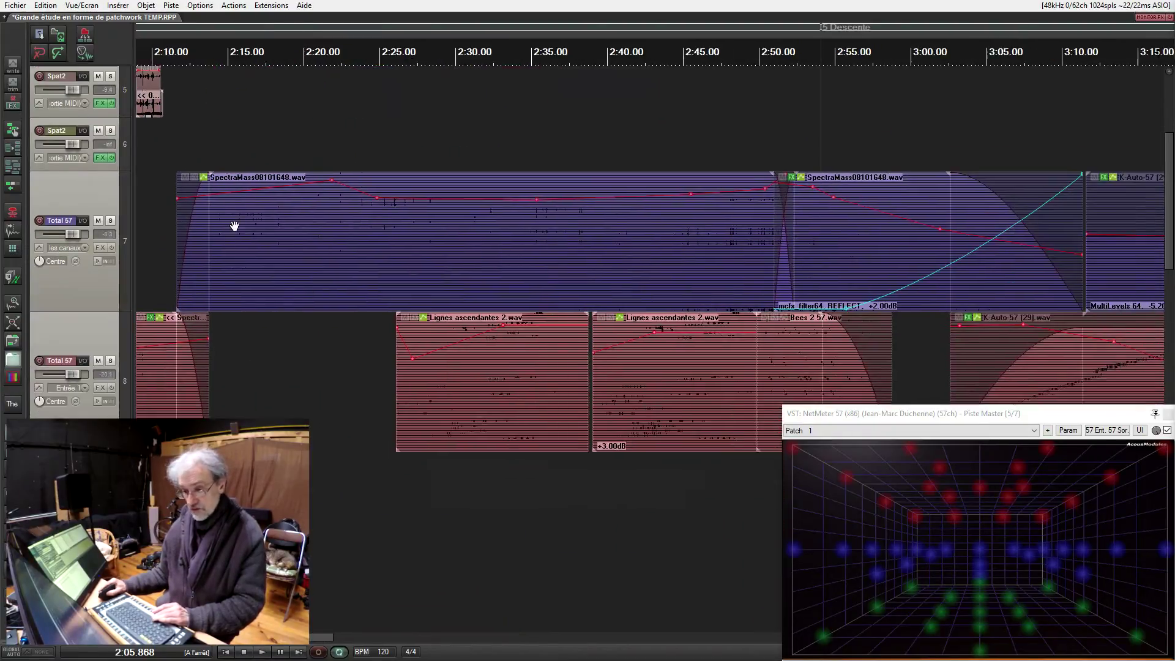
scroll(493, 336, right, 3)
scroll(493, 336, up, 1)
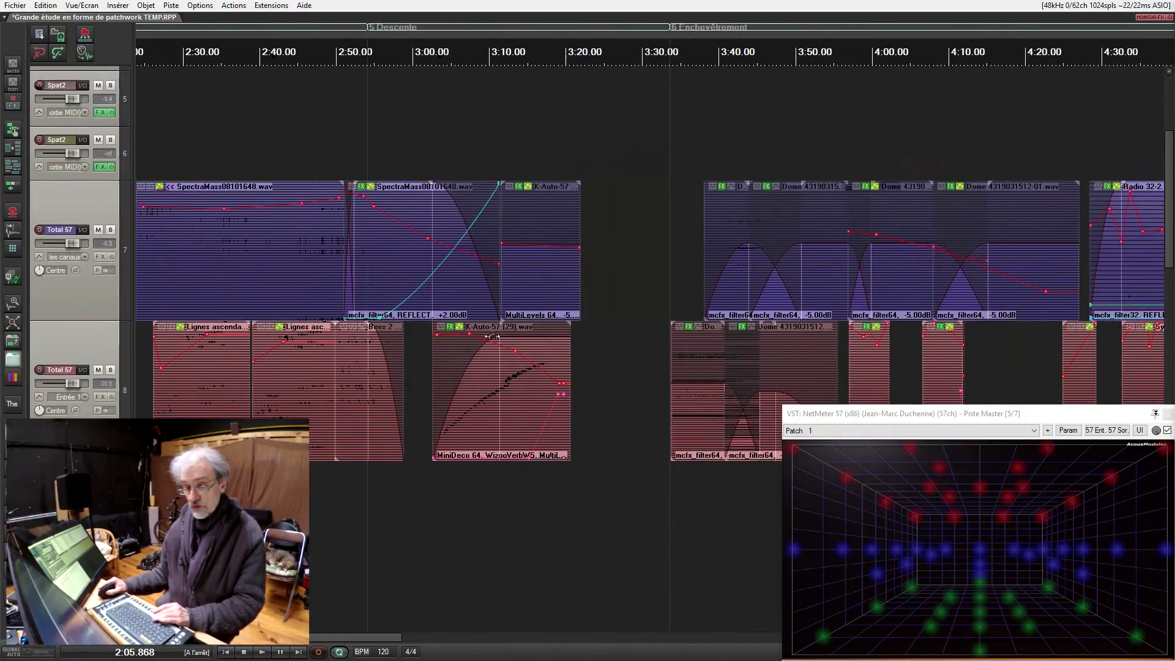
drag(689, 294, 464, 418)
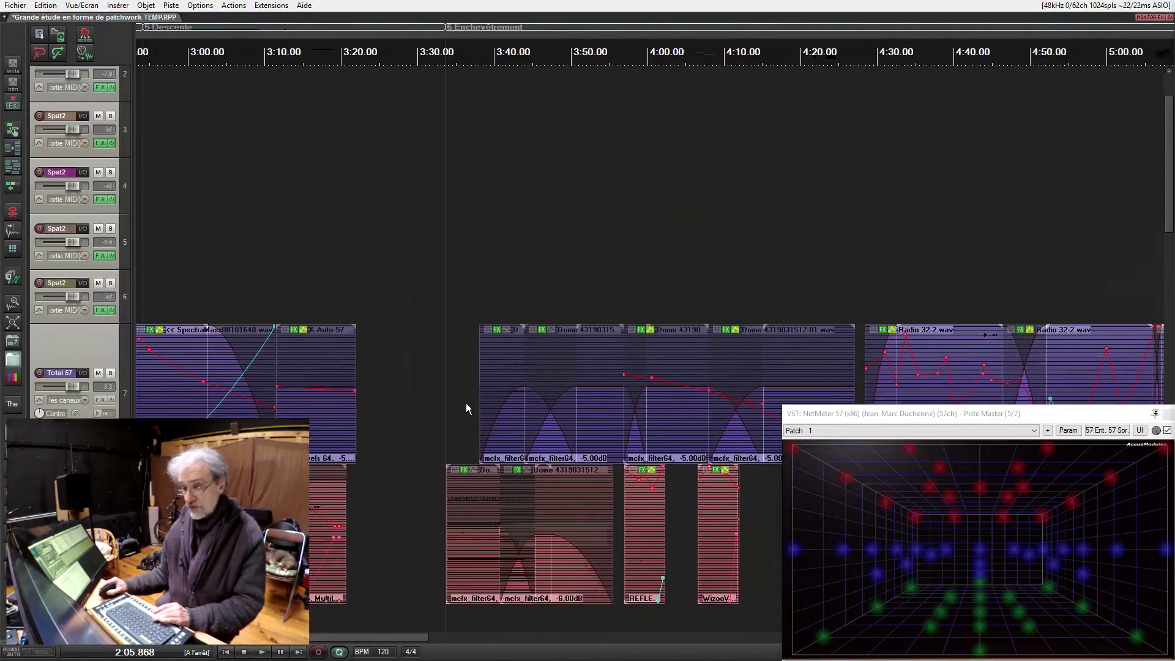
drag(648, 463, 473, 374)
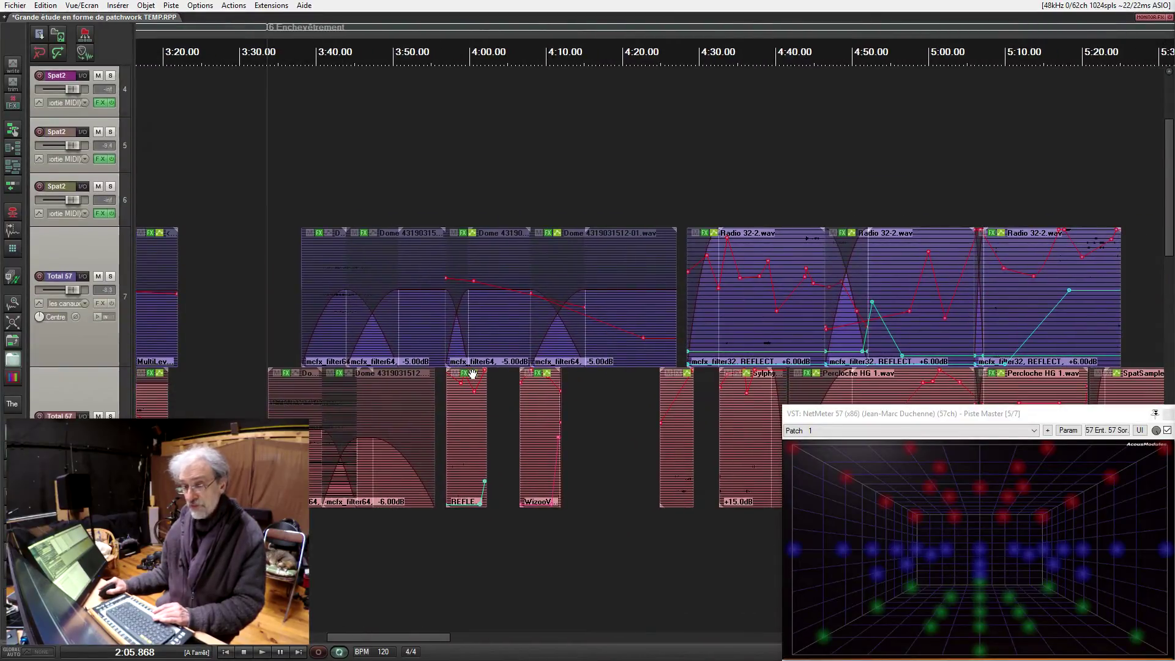
scroll(472, 374, right, 5)
click(467, 206)
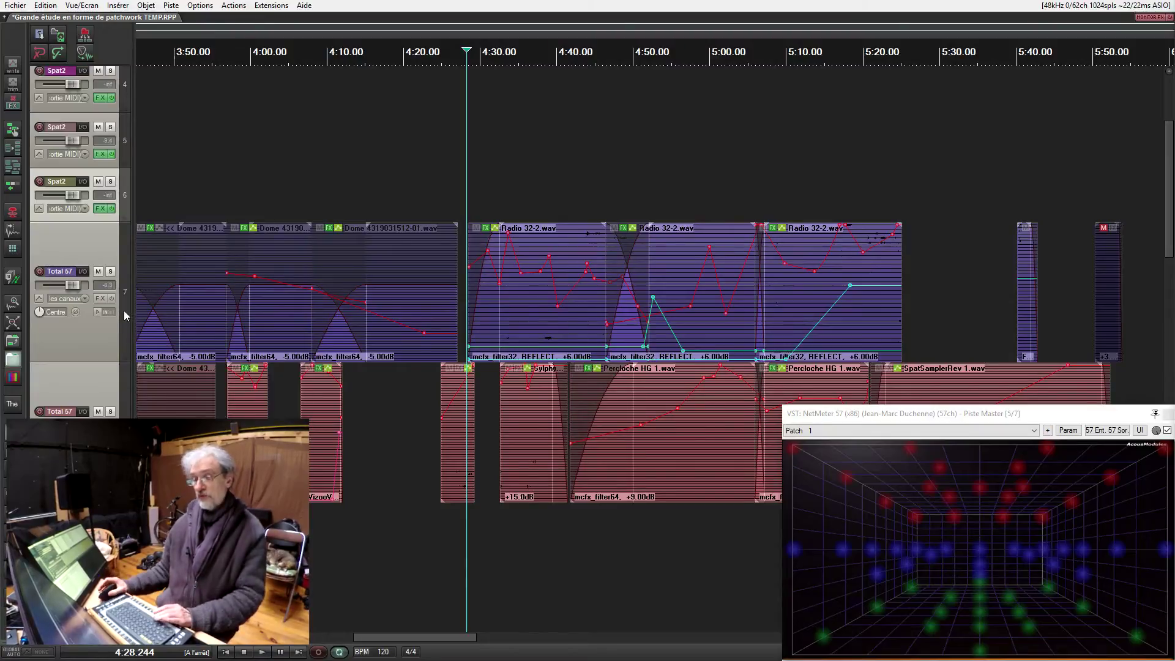
Step: Turn the items' spectrogram display back on and look through the items on the lower tracks around 4:30
click(18, 381)
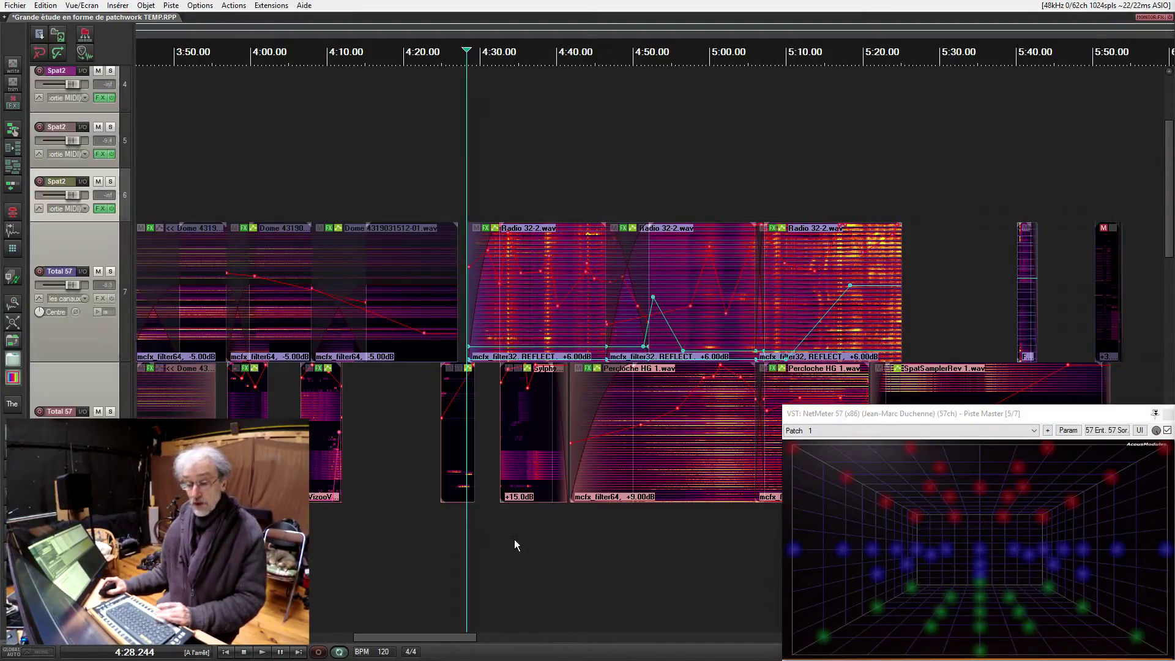
scroll(612, 245, down, 15)
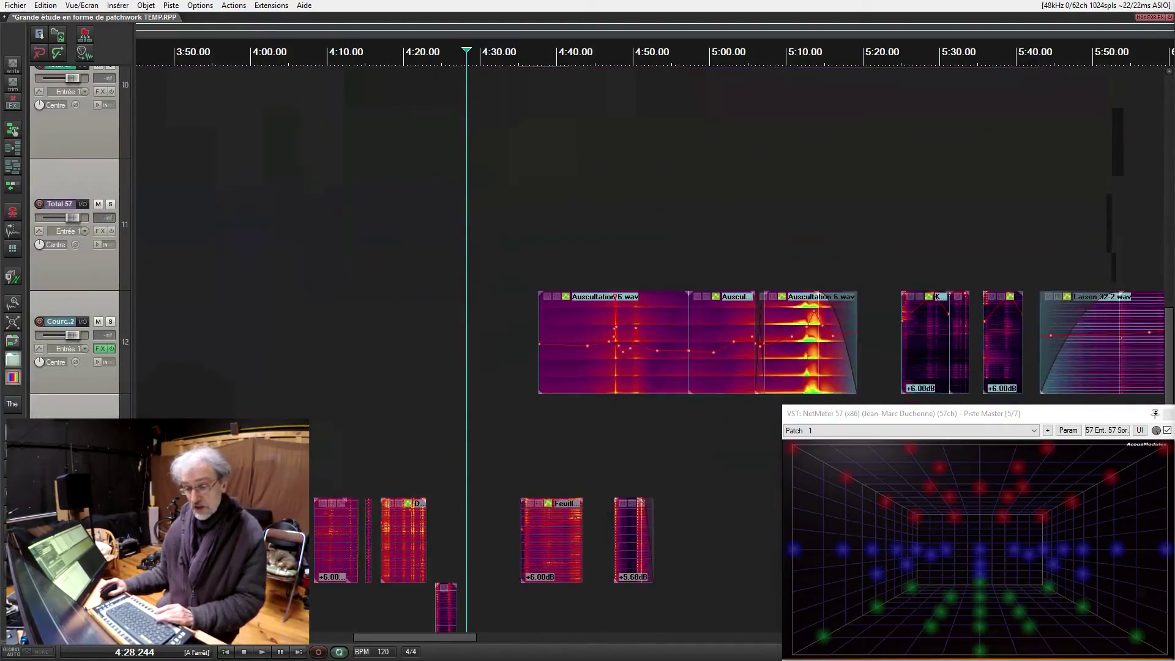
scroll(612, 245, up, 12)
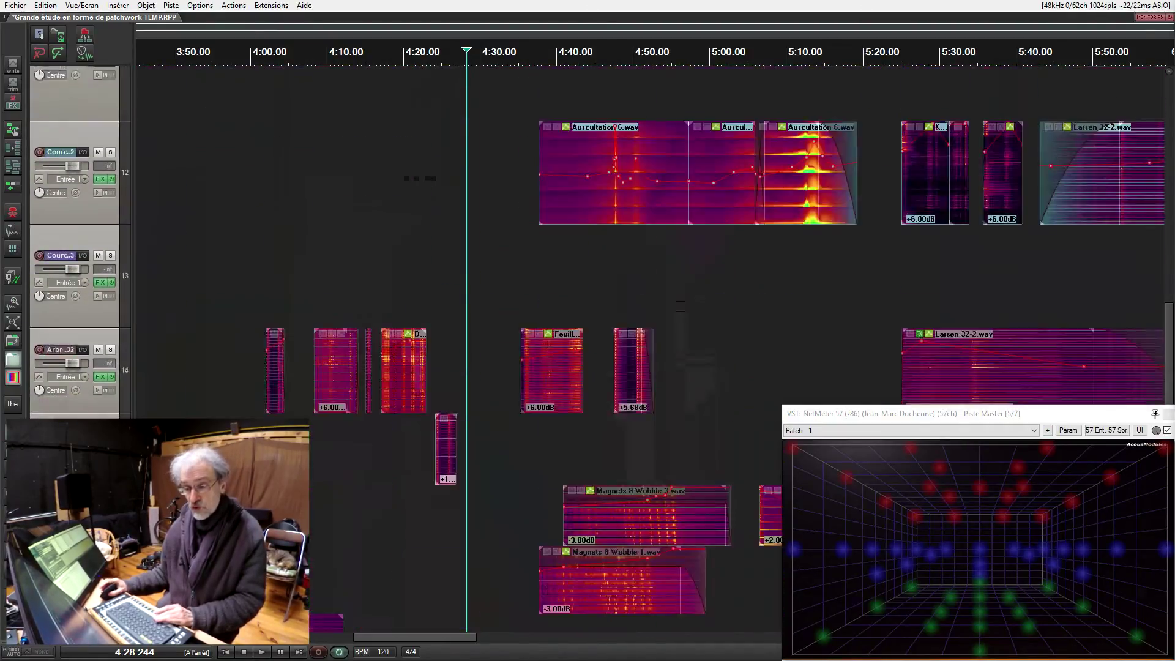
scroll(612, 245, up, 2)
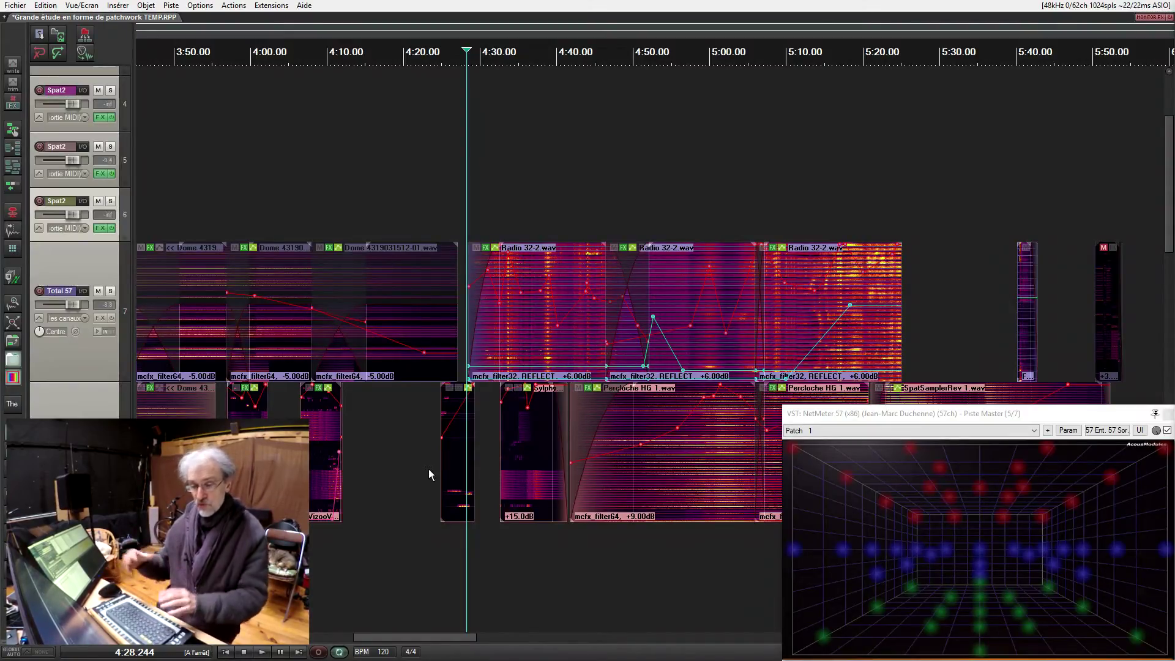
Step: Place the edit cursor at 3:56.988, the start of track 8's first Sylphyo Volubile 57-2.wav item
scroll(483, 440, down, 3)
scroll(483, 441, left, 3)
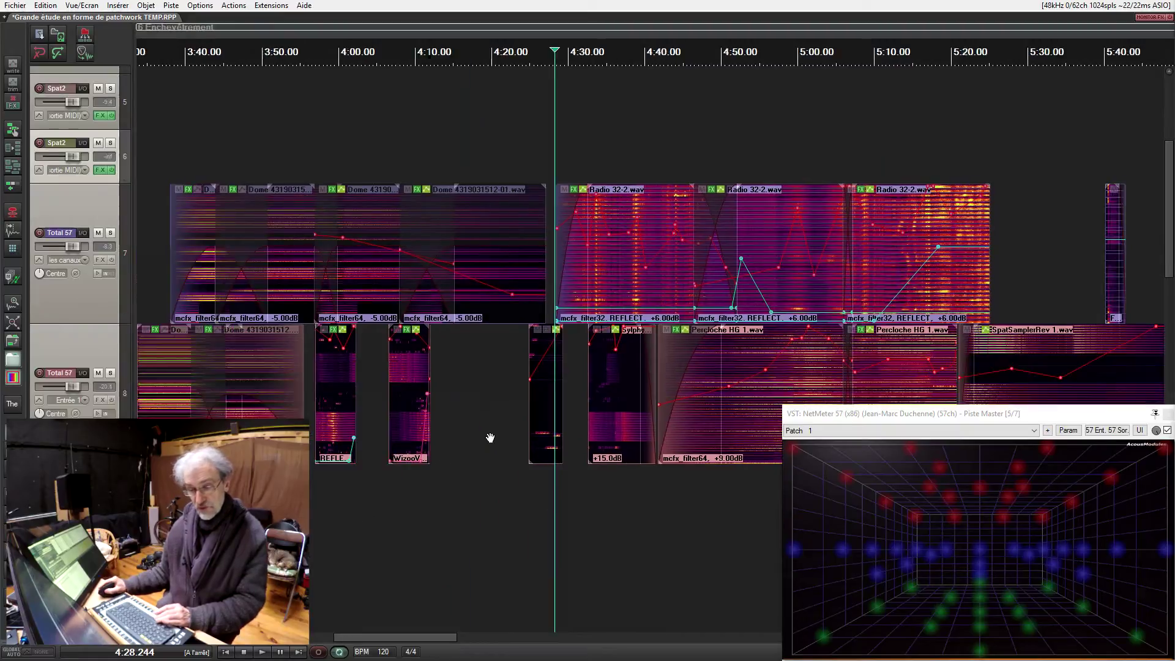
click(438, 444)
scroll(438, 443, up, 3)
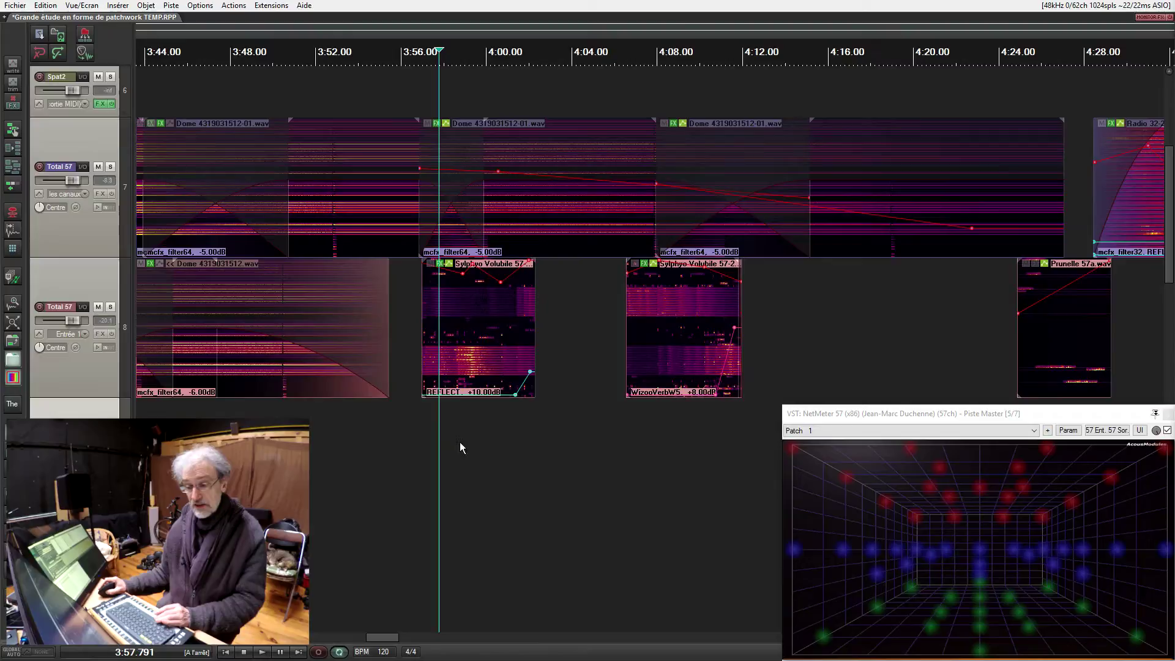
scroll(496, 424, up, 2)
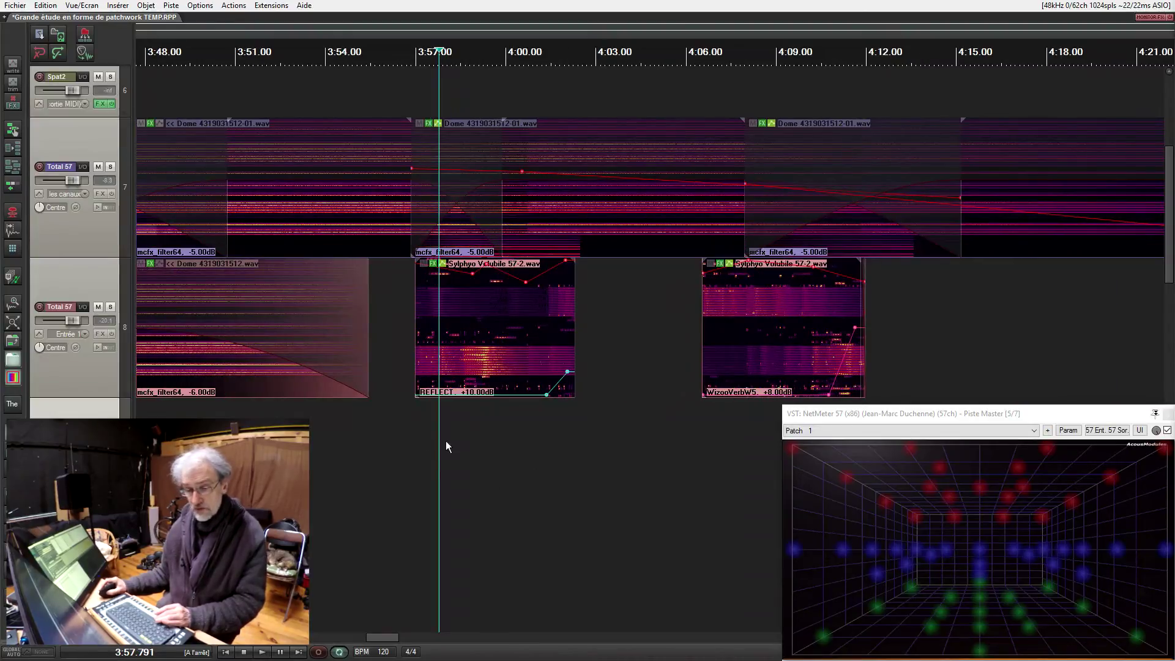
click(418, 411)
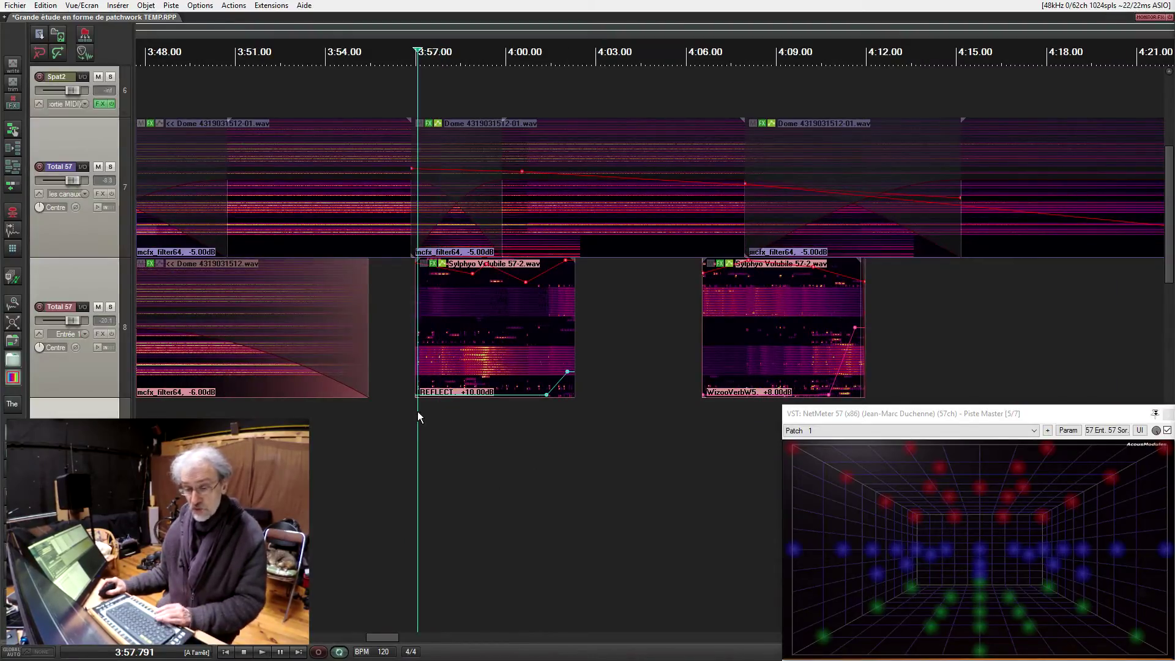
click(415, 408)
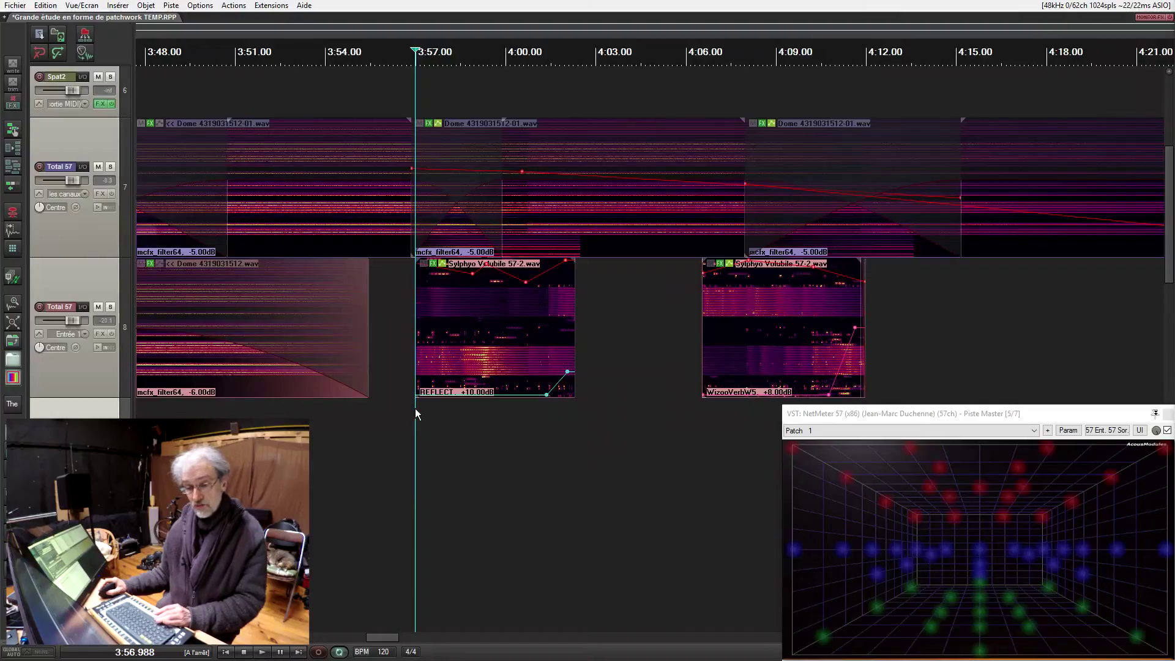
Step: Solo track 8, play it from 3:56.988, and unsolo it when playback is stopped
click(110, 307)
key(space)
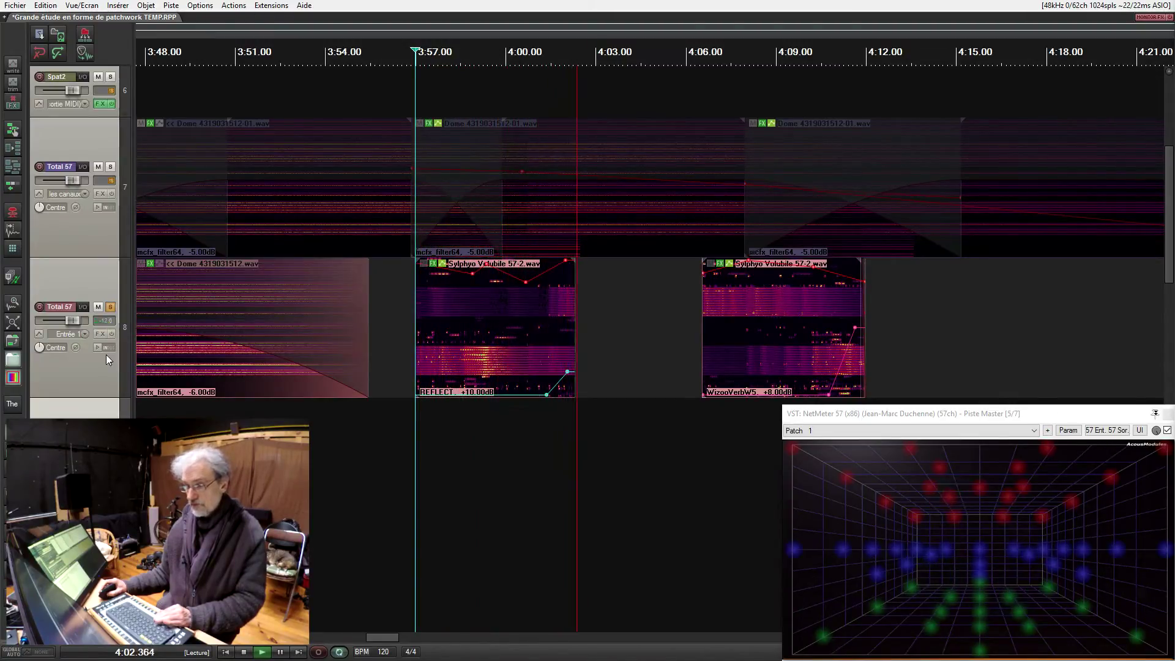
key(space)
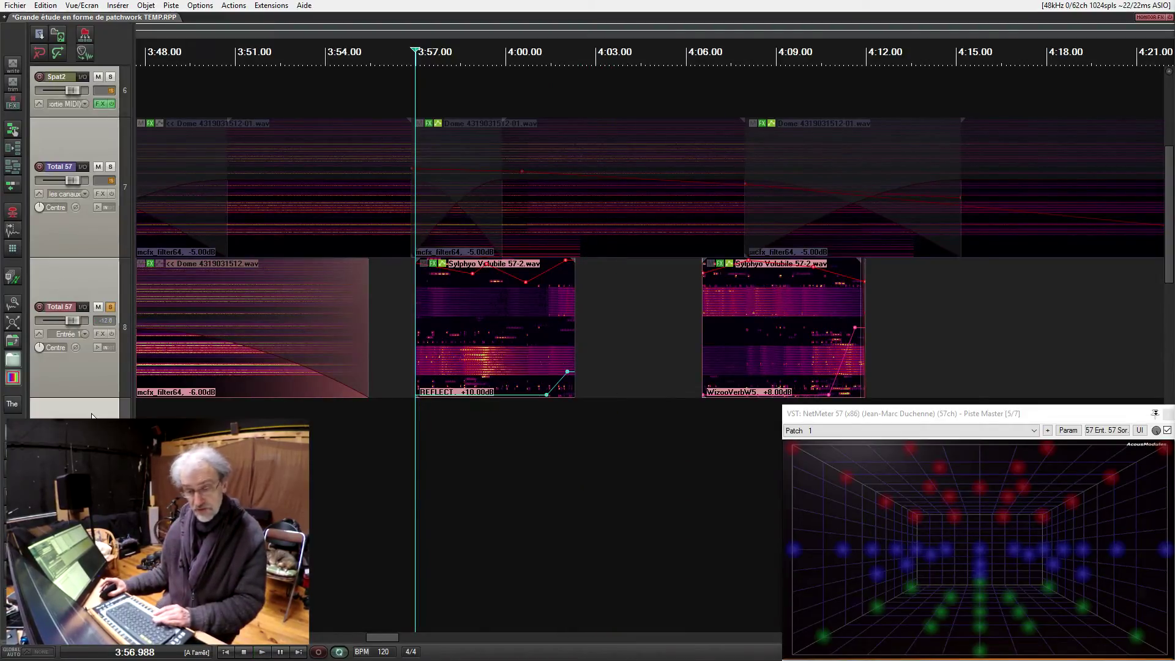
scroll(91, 416, down, 6)
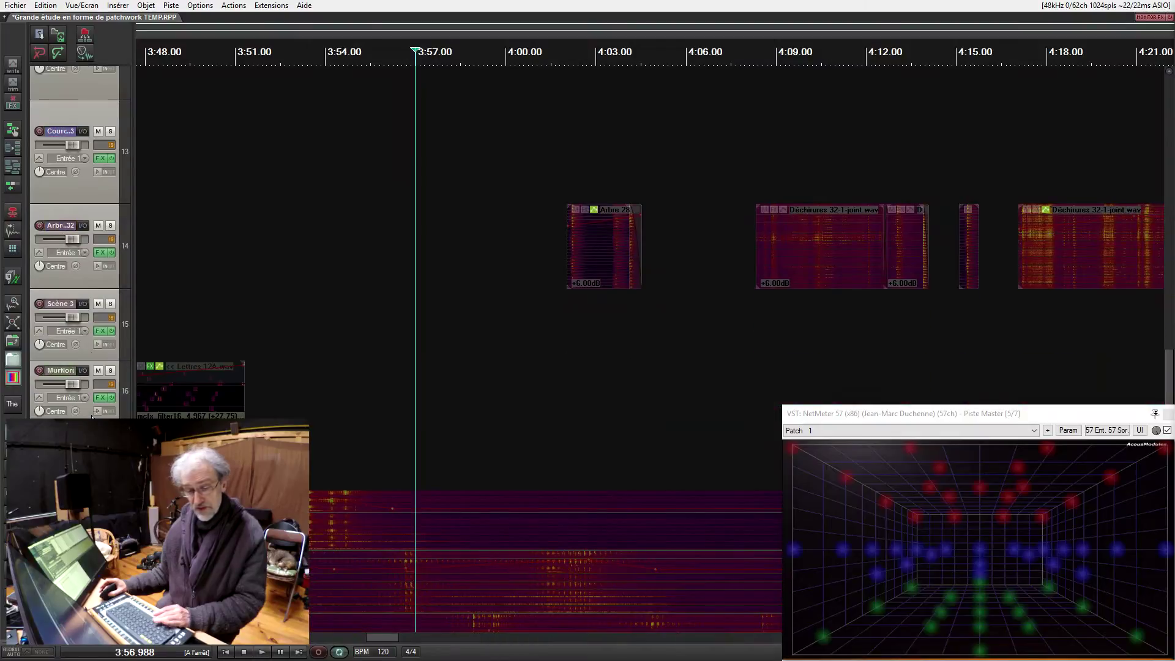
scroll(119, 406, up, 6)
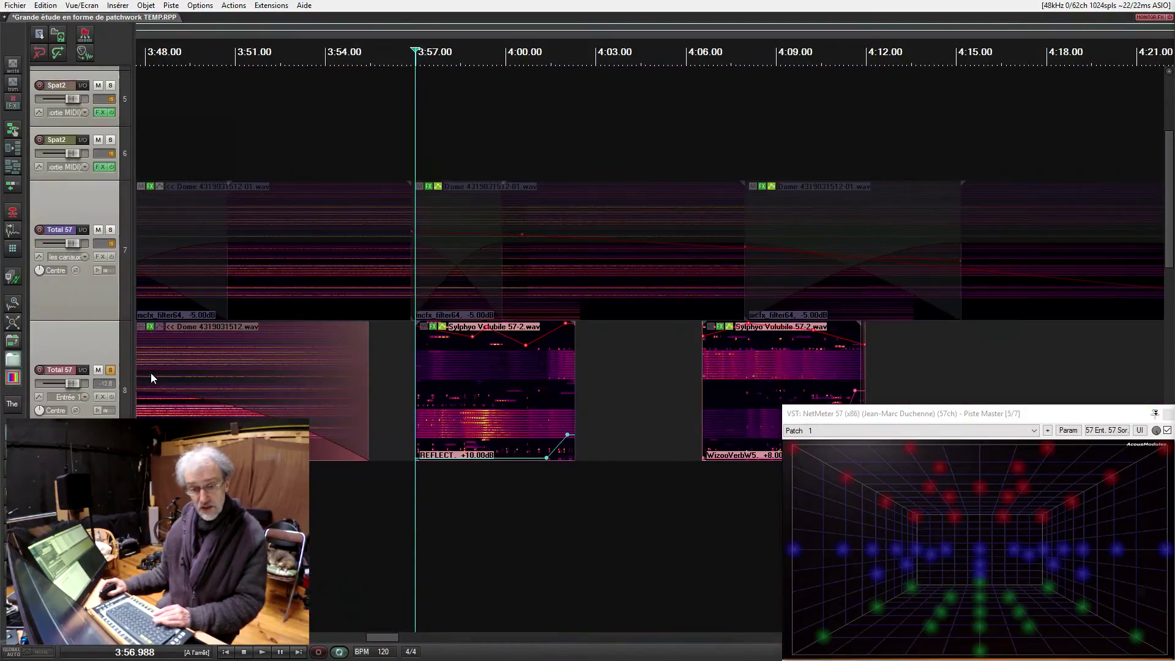
click(111, 370)
Step: Solo the four tracks that hold the items K6epingle 8 Wobble 1.wav to K6epingle 8 Wobble 4.wav
scroll(409, 485, down, 10)
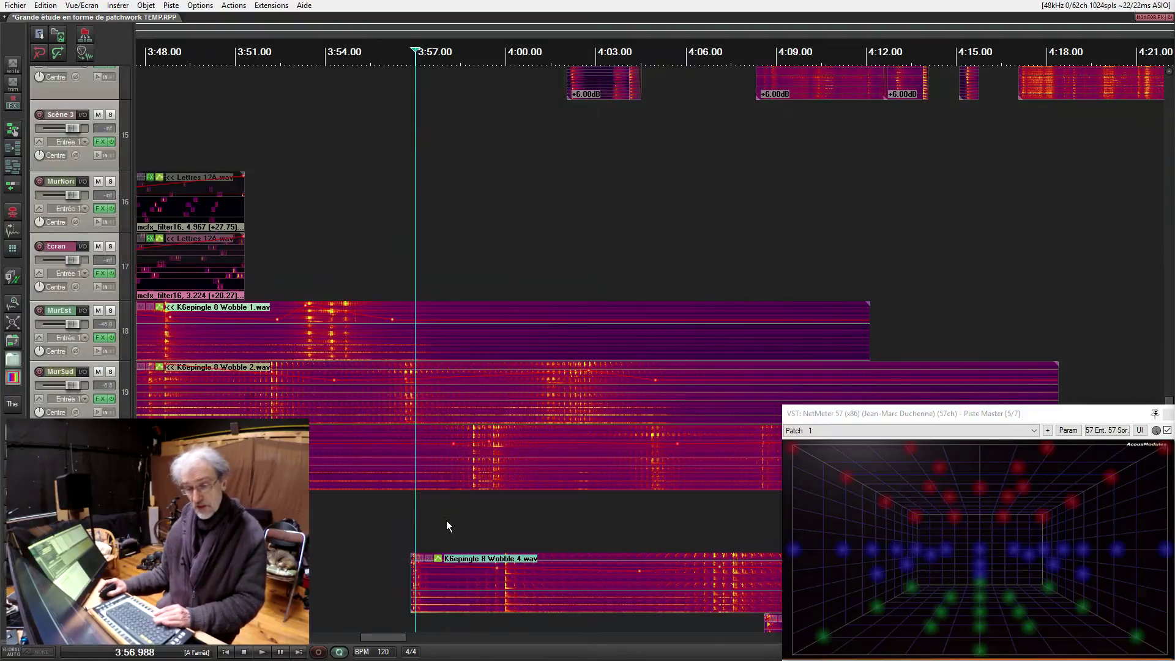
scroll(447, 523, down, 2)
drag(367, 544, 426, 532)
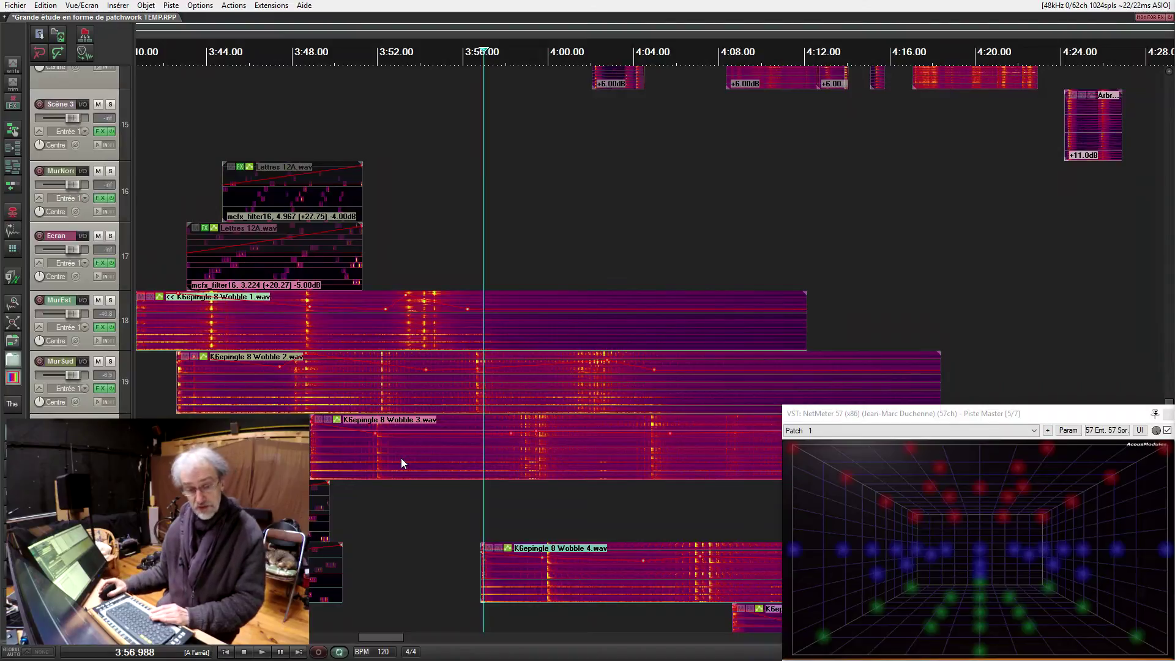
scroll(509, 354, down, 3)
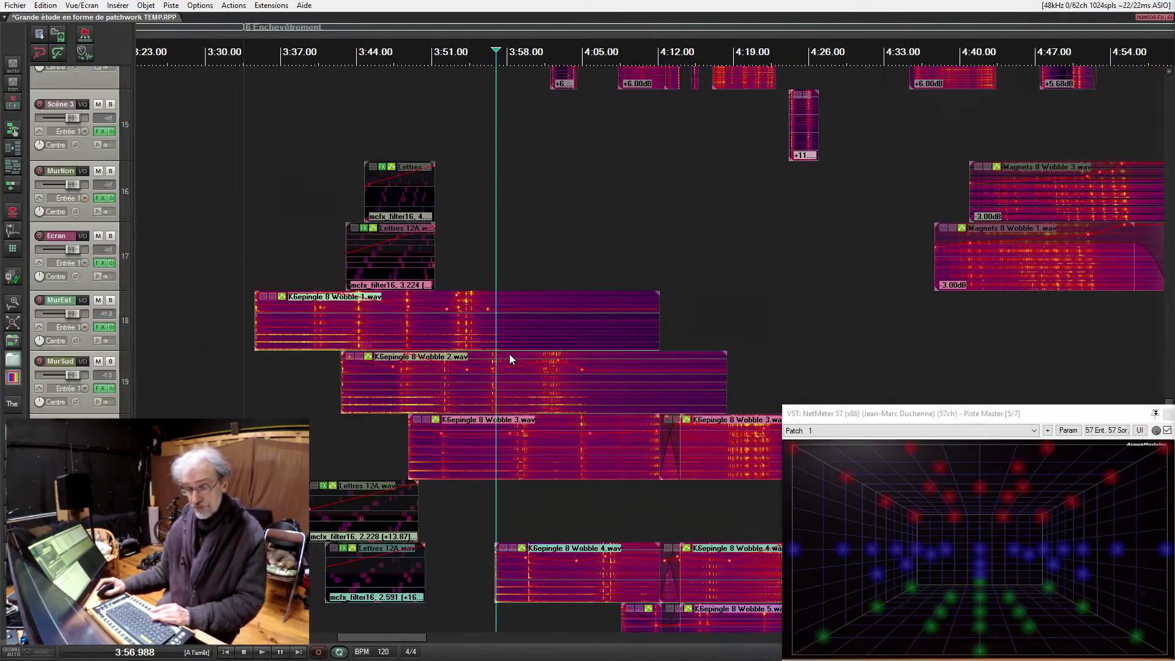
click(111, 301)
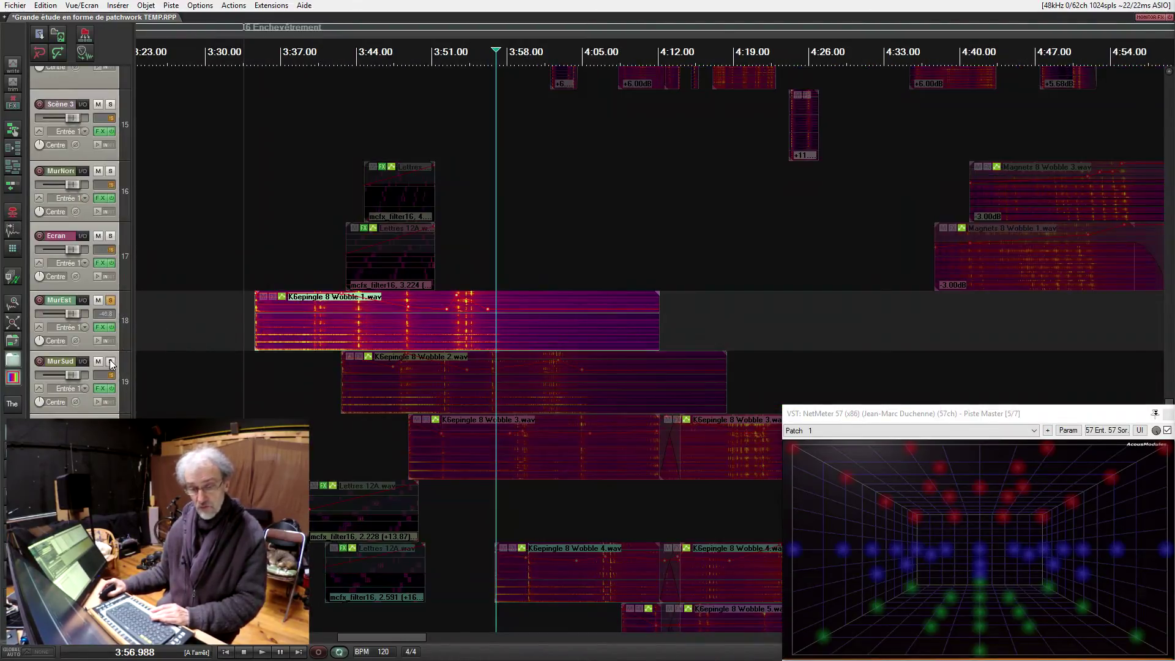
click(110, 362)
click(111, 424)
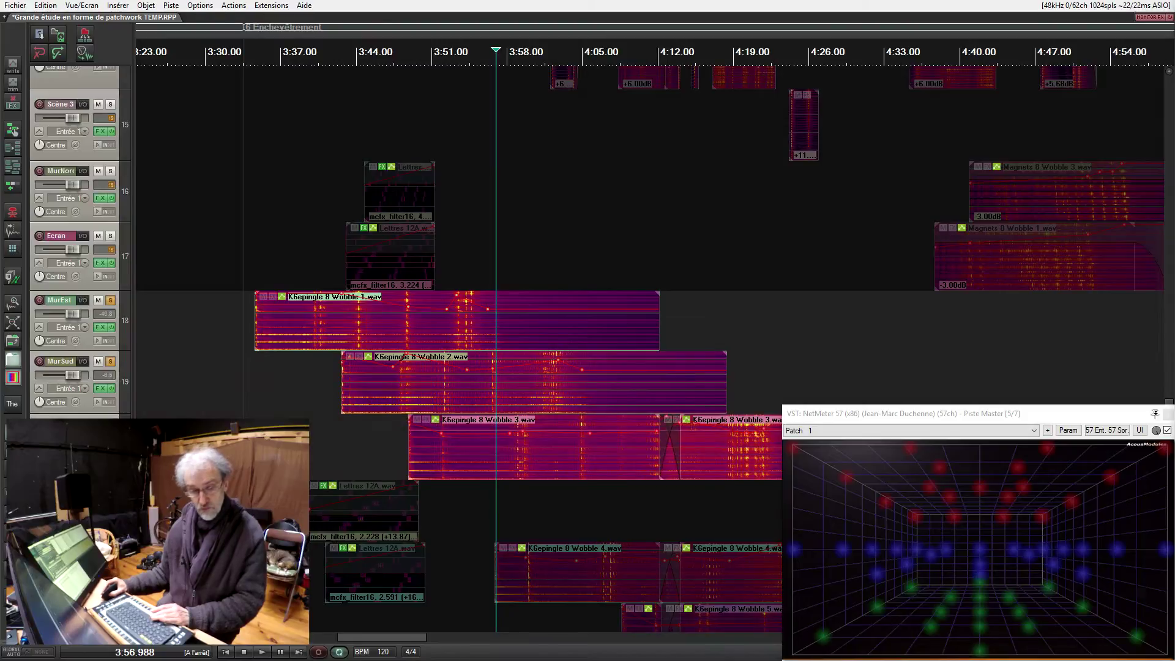
click(111, 551)
Step: Play the soloed Wobble tracks from 3:56.988, then stop playback and unsolo them
key(space)
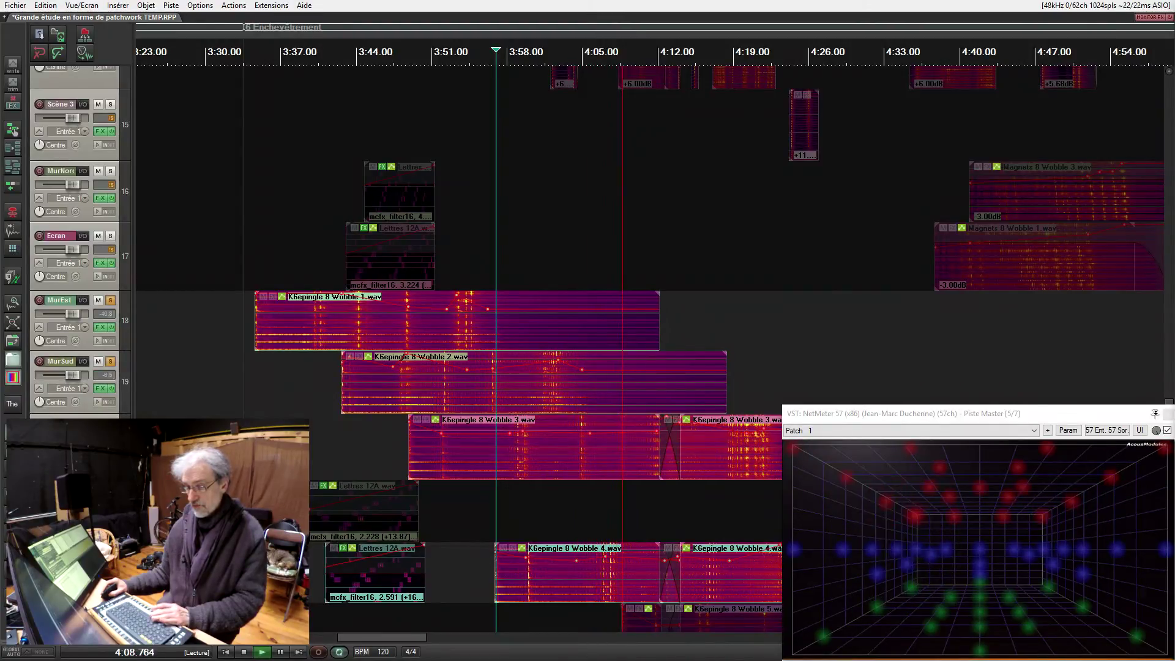
key(space)
key(Escape)
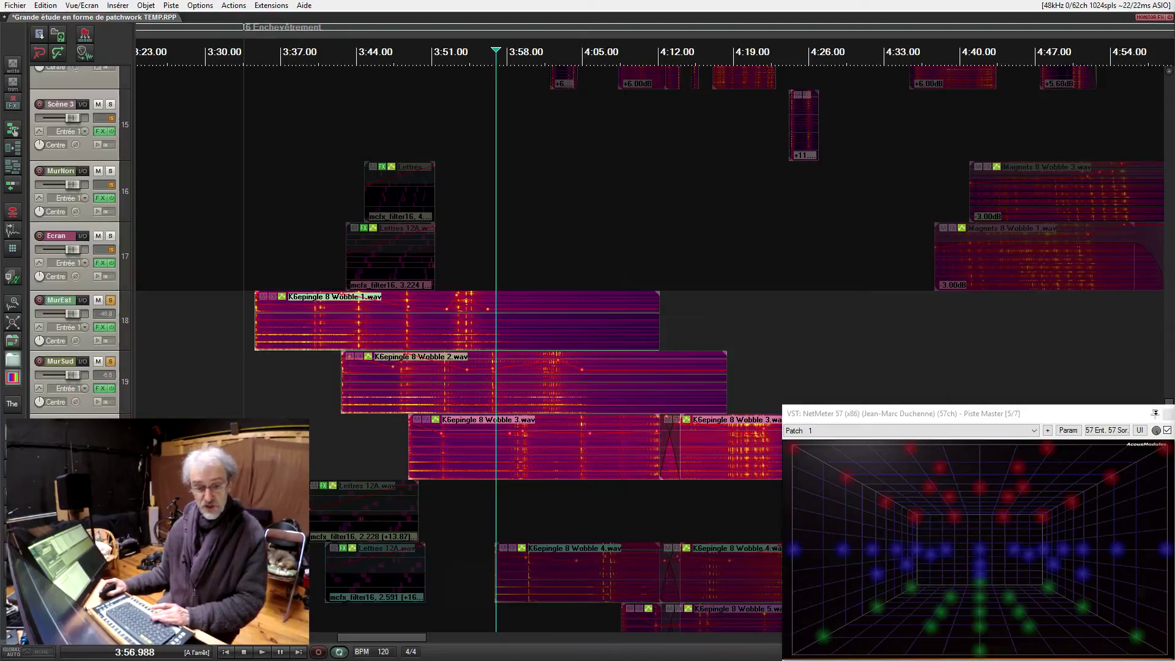
click(110, 299)
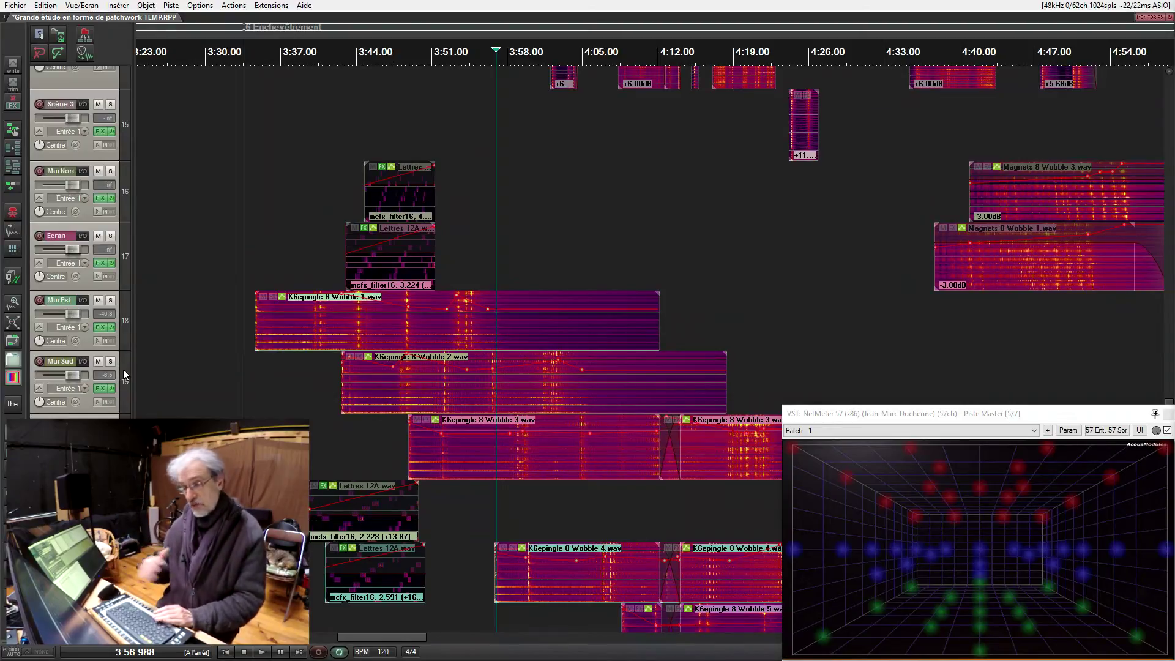
Step: Place the edit cursor at 4:12.494, just before the K6epingle 8 Wobble 12_1_2.wav item on track 1
scroll(108, 366, up, 10)
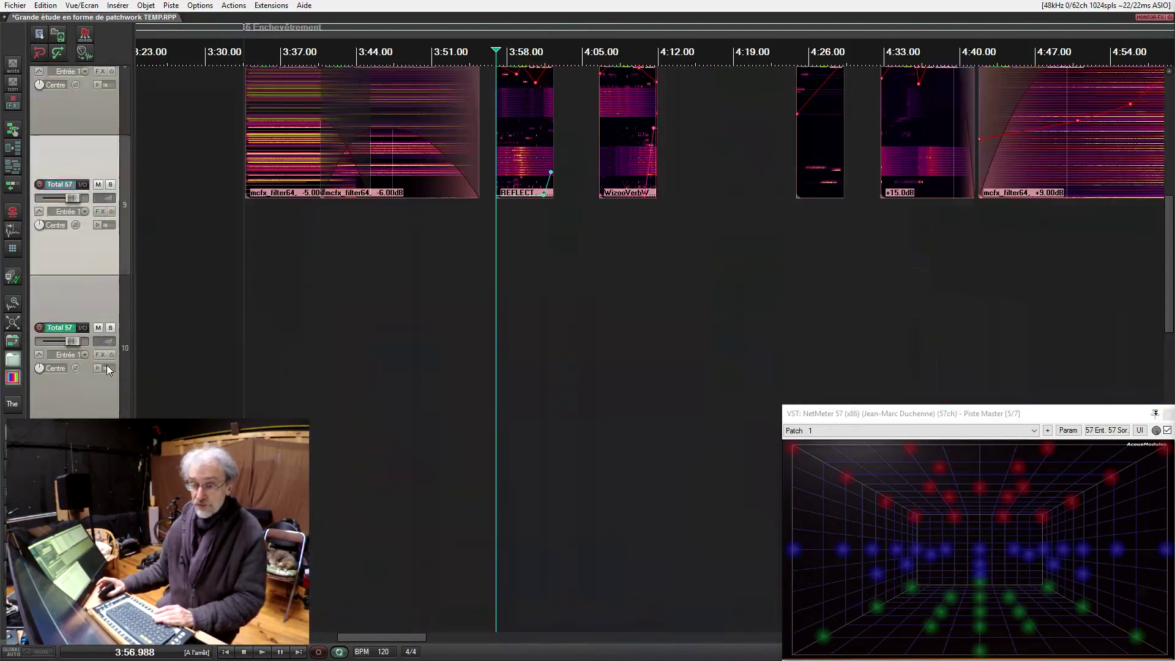
scroll(108, 367, up, 4)
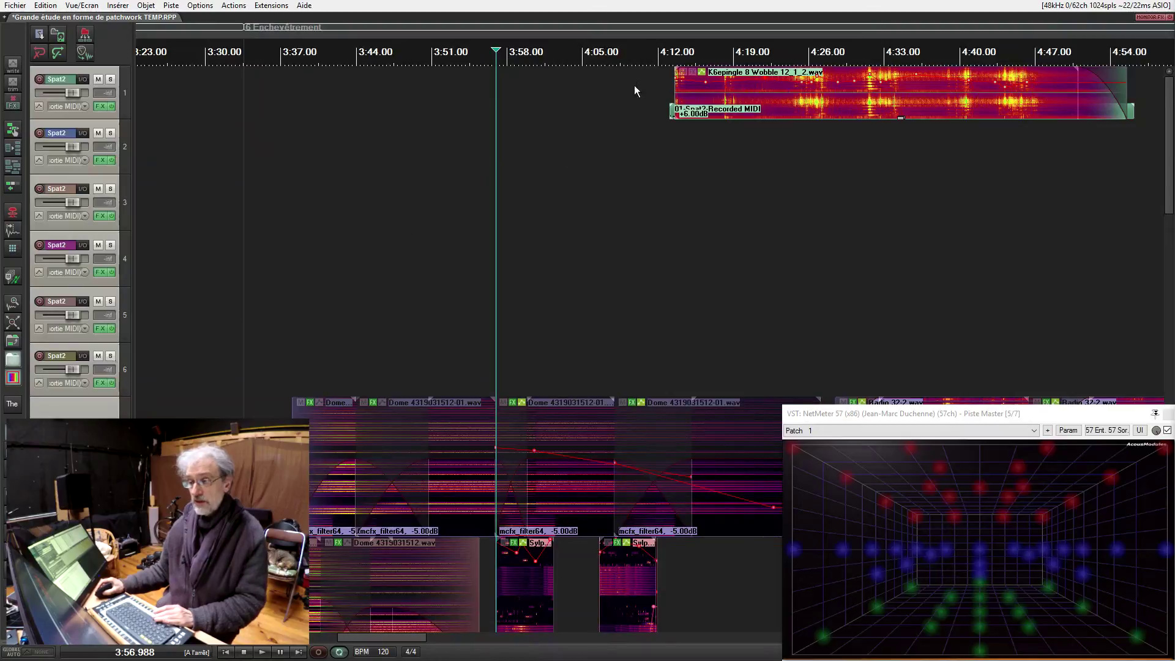
click(664, 55)
drag(779, 229, 453, 315)
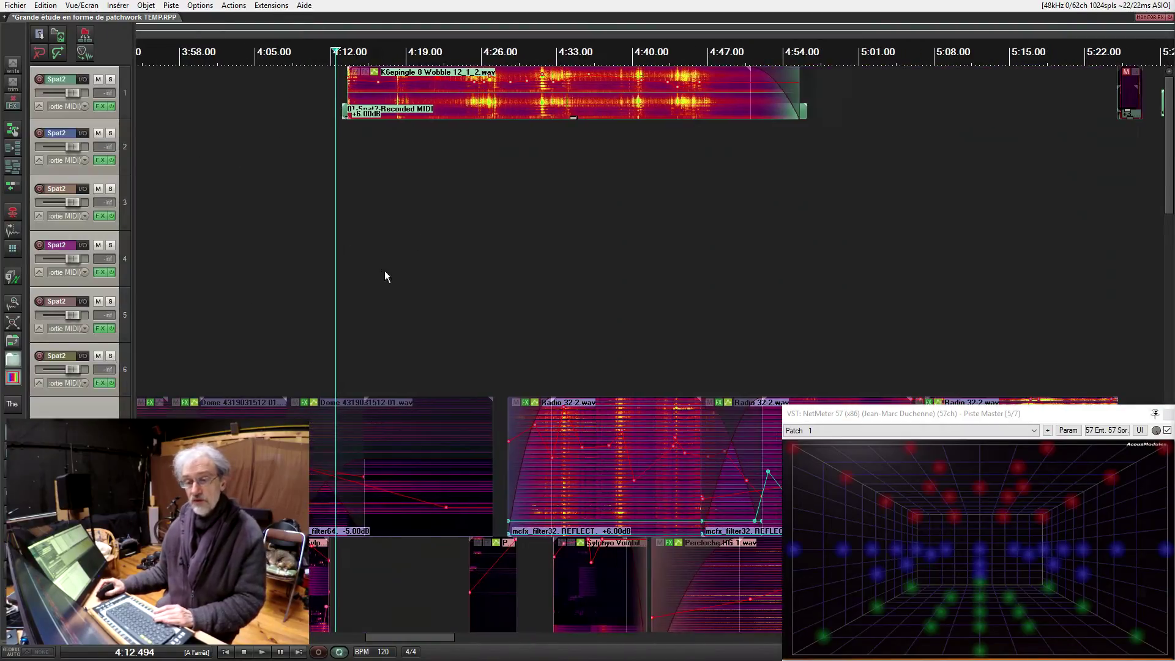
Step: Solo track 1 and play it from 4:12.494 with its SpatSurround effect window open below the track's item
click(118, 96)
key(space)
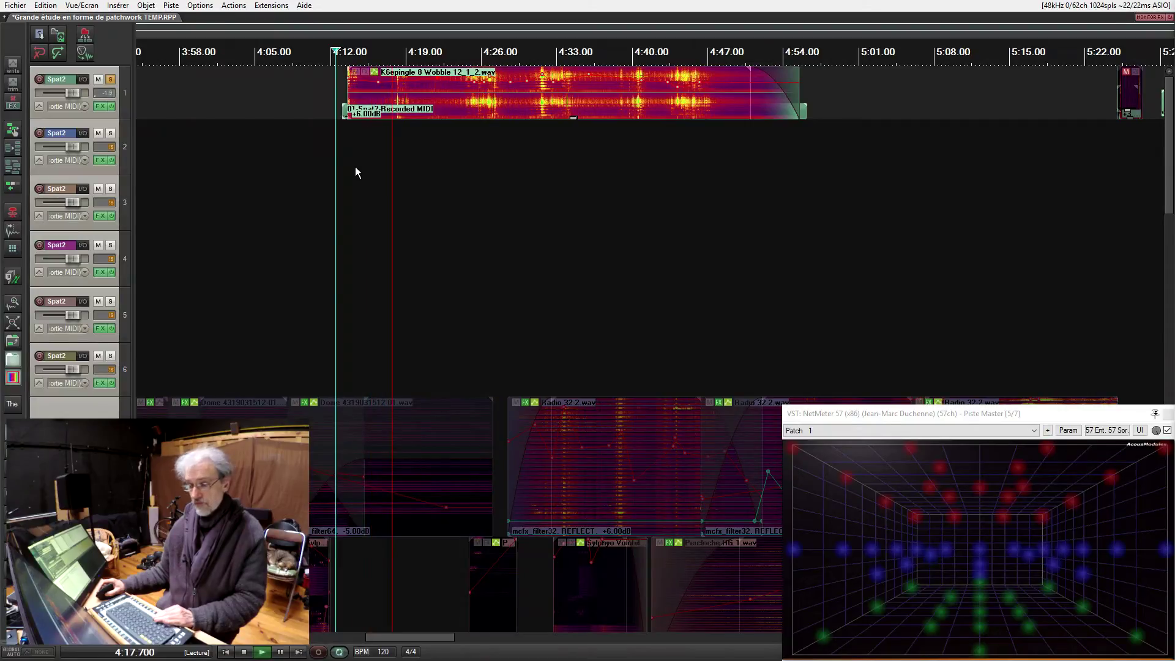
click(100, 107)
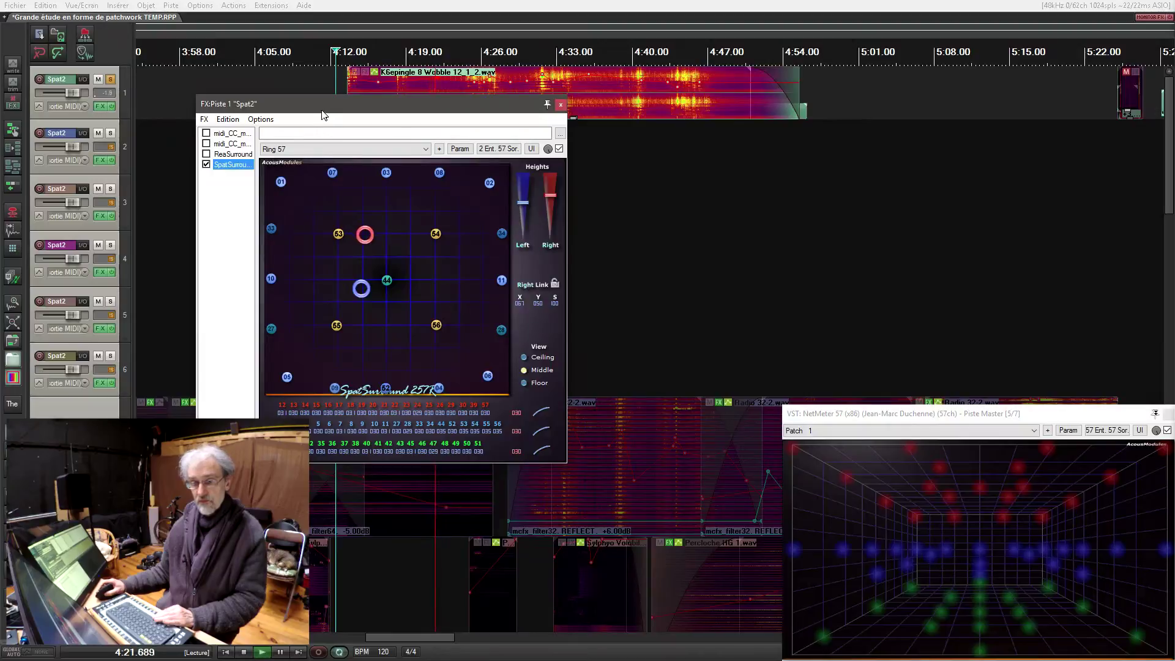
drag(323, 112, 272, 178)
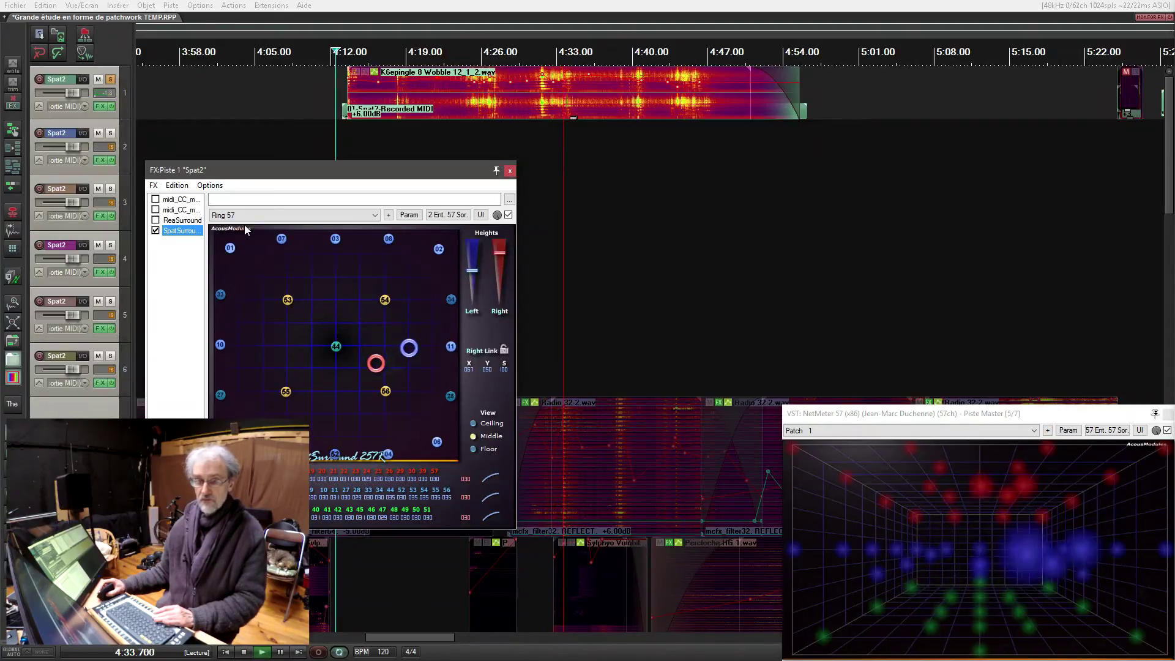
Step: Stop playback, close track 1's effect window and unsolo the track
key(space)
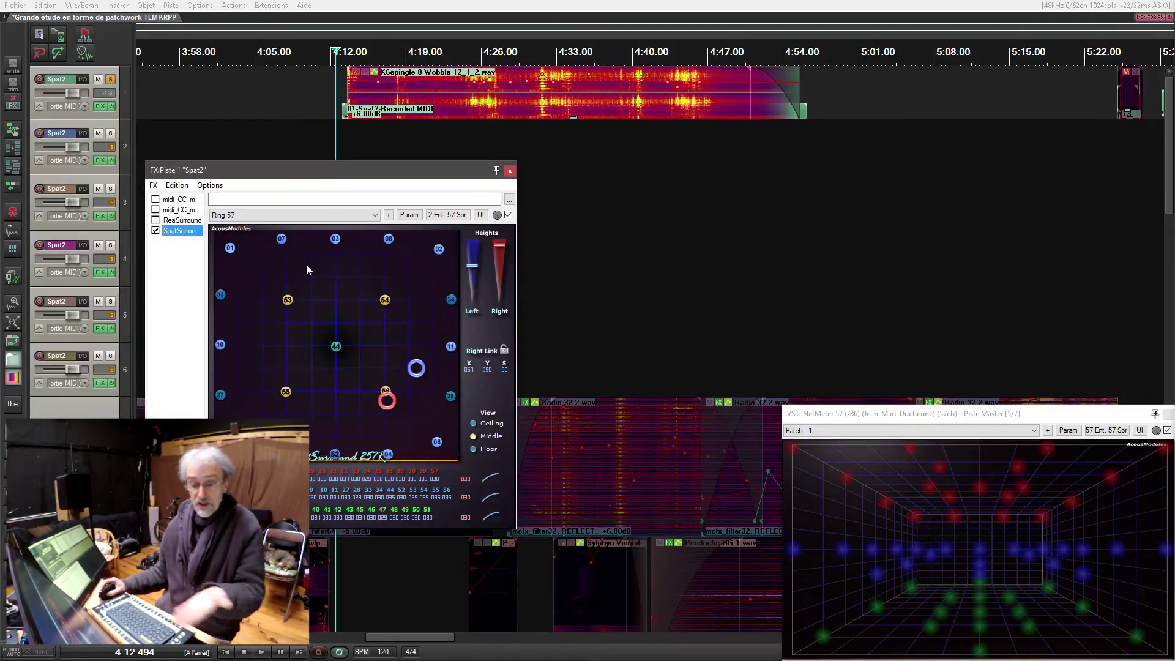
click(510, 171)
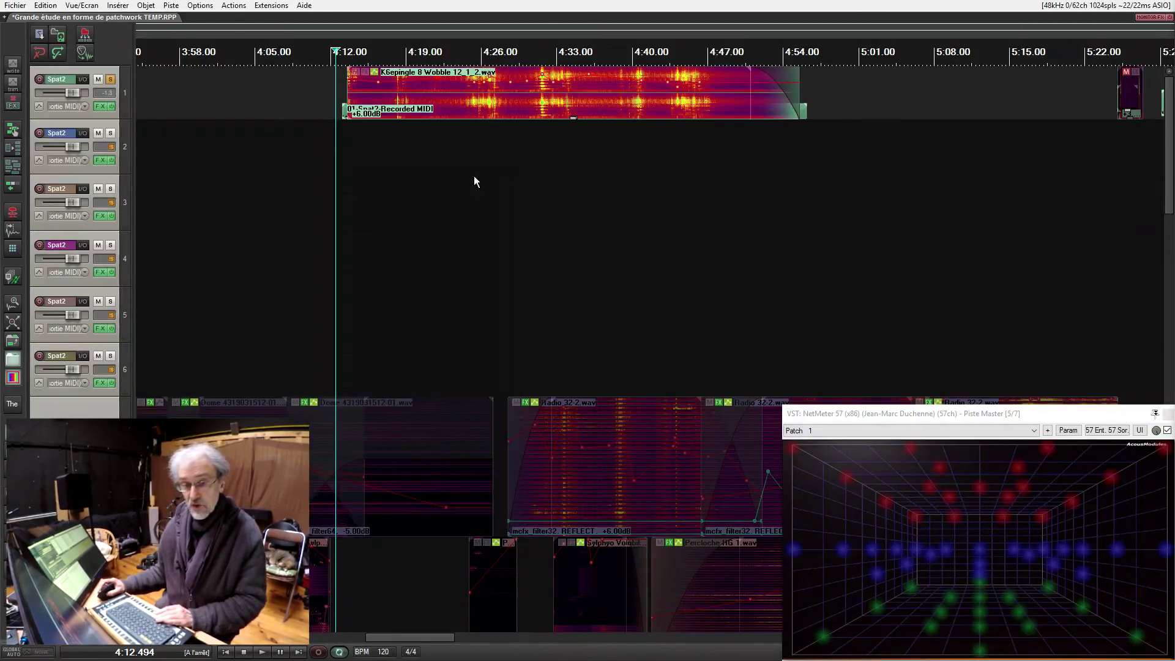
click(110, 80)
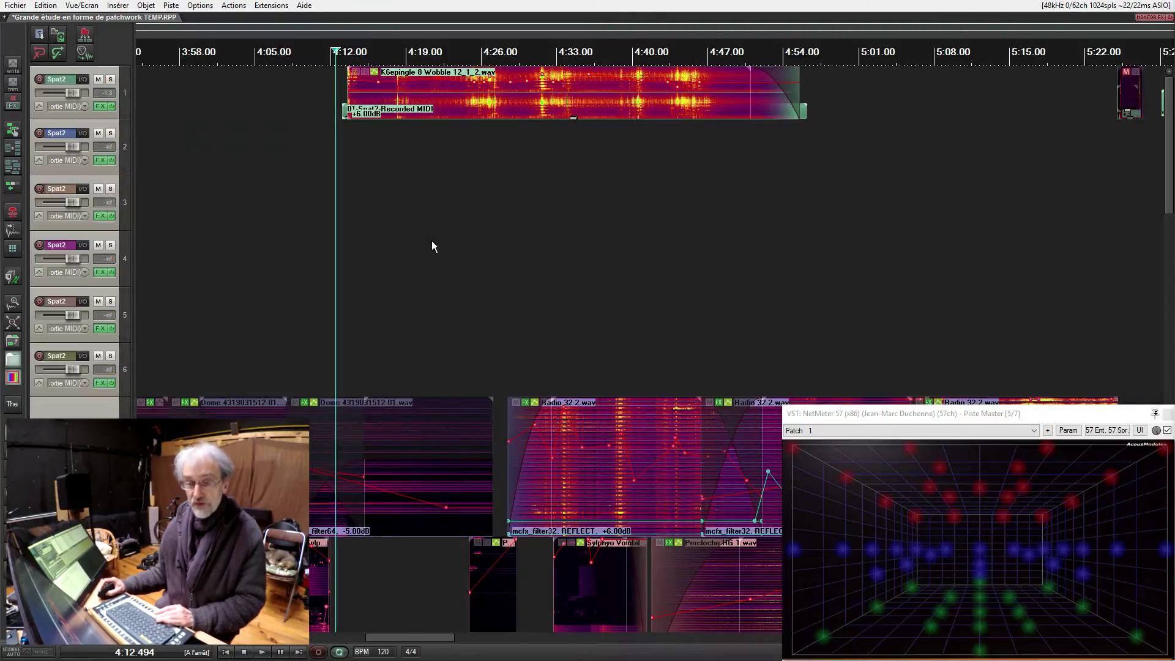
Step: Place the edit cursor at 6:25.464, the start of the pair of adjoining Décousue items on track 8
drag(625, 182, 514, 265)
drag(638, 325, 364, 302)
drag(816, 230, 502, 193)
drag(562, 441, 325, 388)
drag(813, 358, 544, 343)
scroll(549, 200, up, 3)
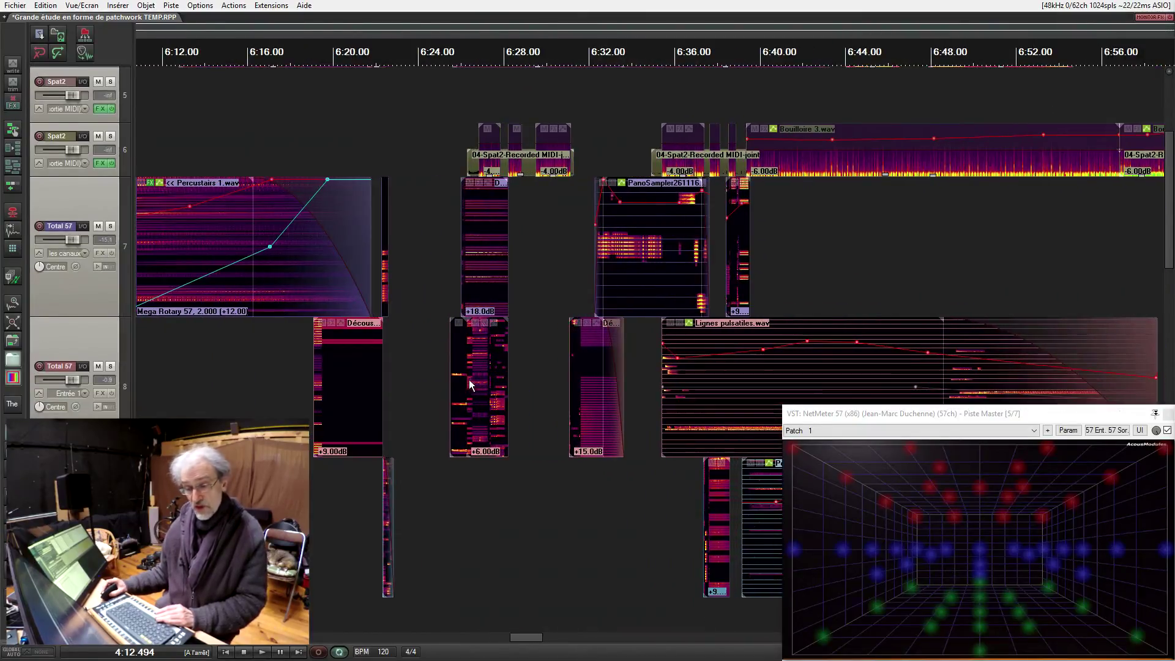
scroll(462, 415, up, 2)
scroll(423, 447, up, 1)
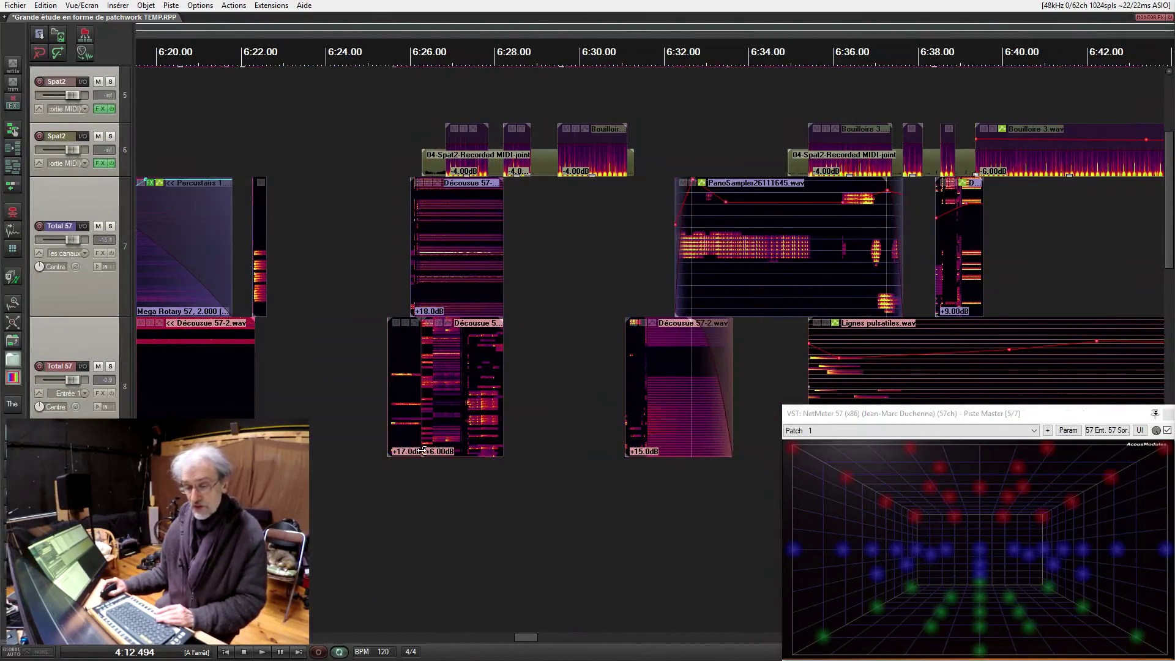
click(390, 476)
click(387, 473)
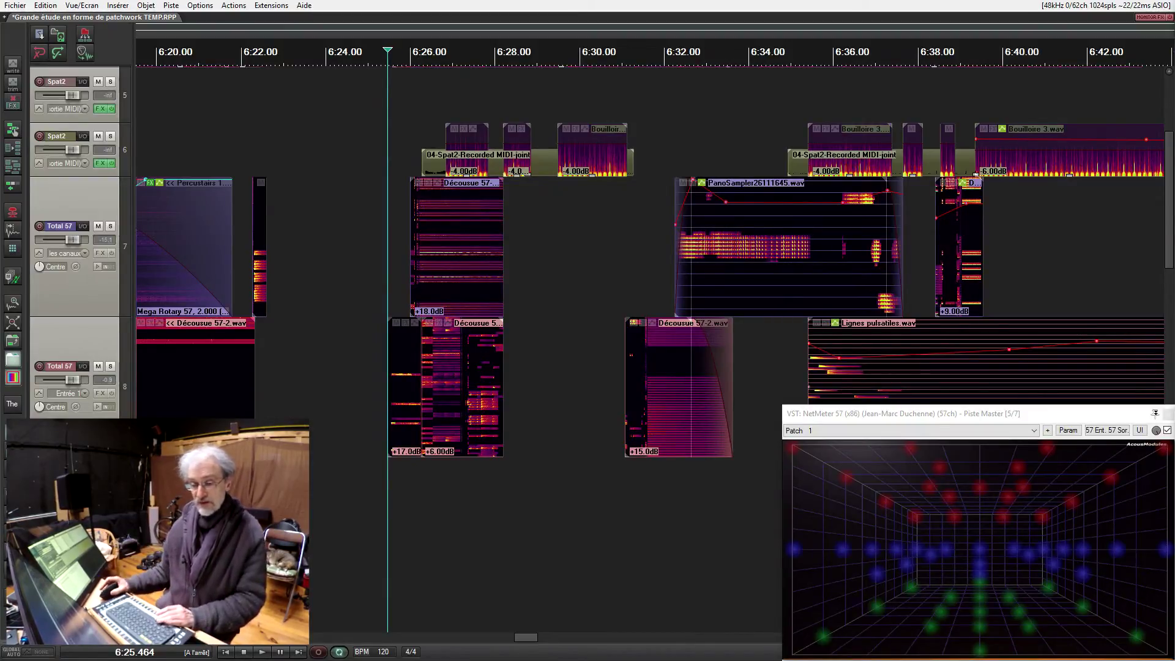
Step: Solo track 8, play it from 6:25.368, and unsolo it when playback is stopped
click(112, 366)
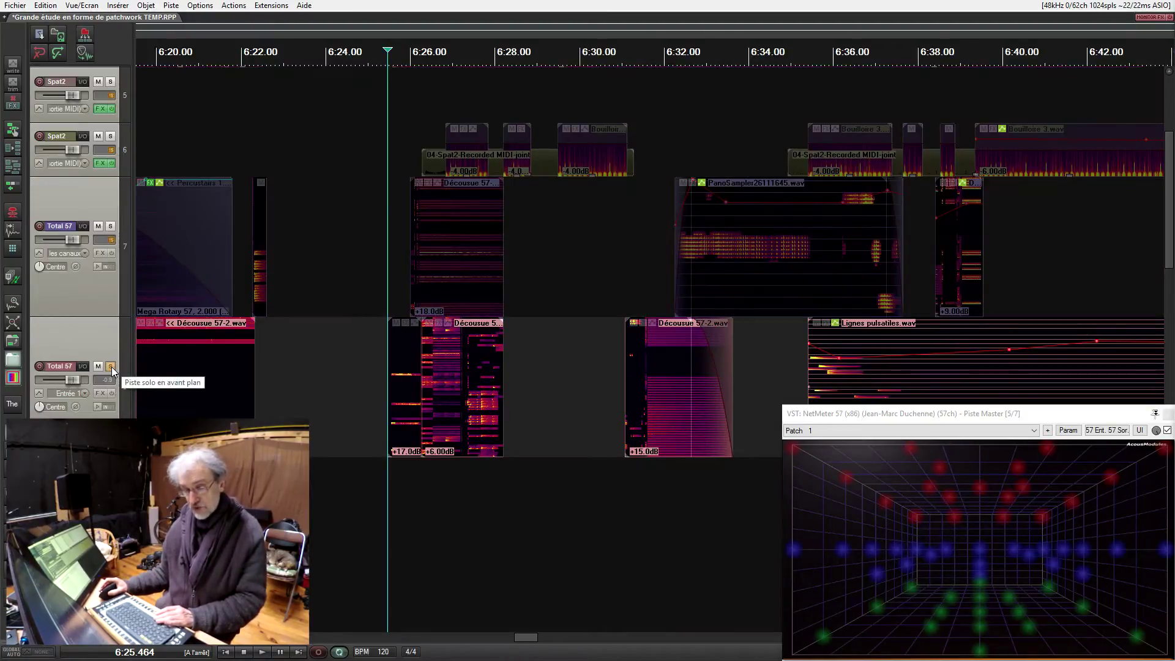
key(Left)
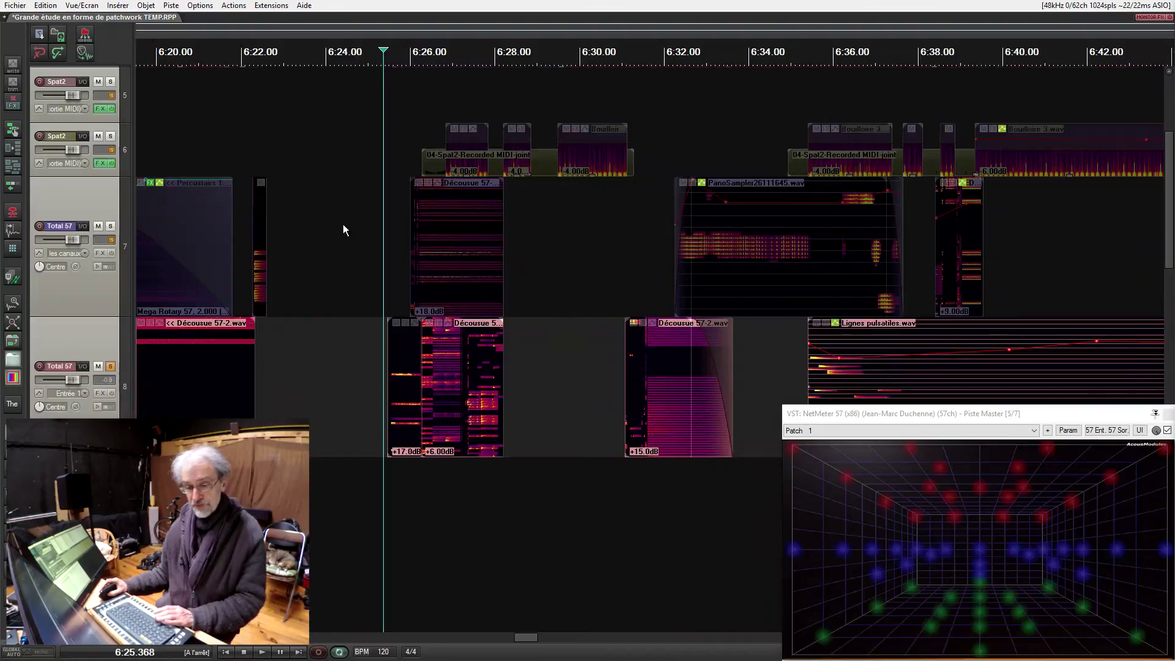
key(space)
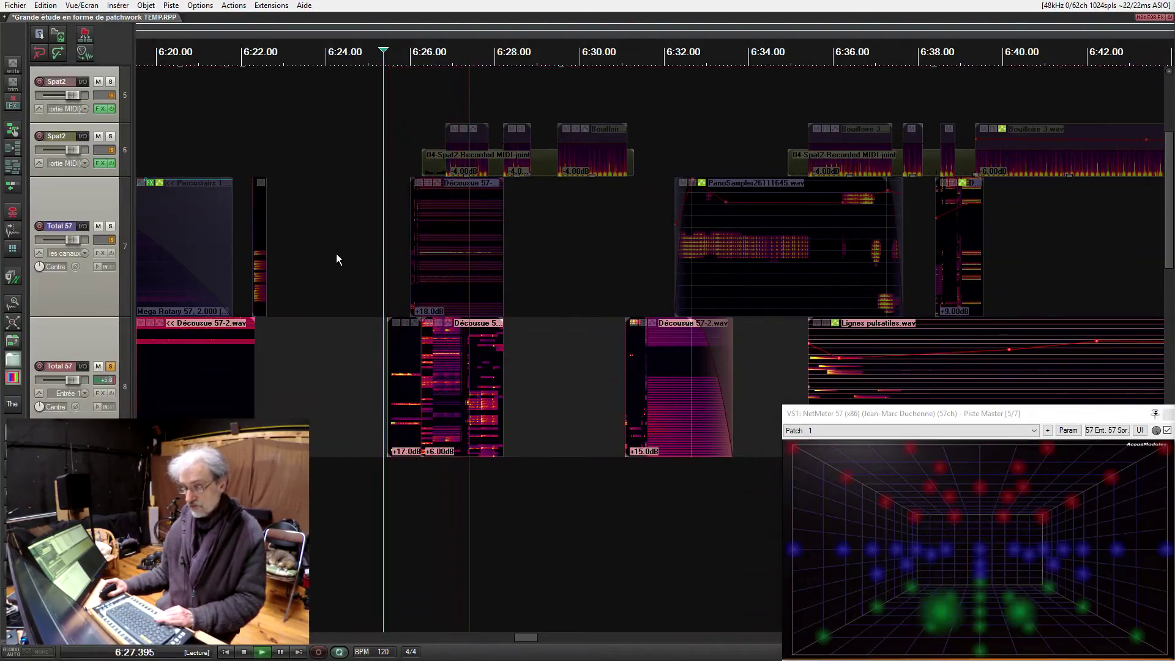
key(space)
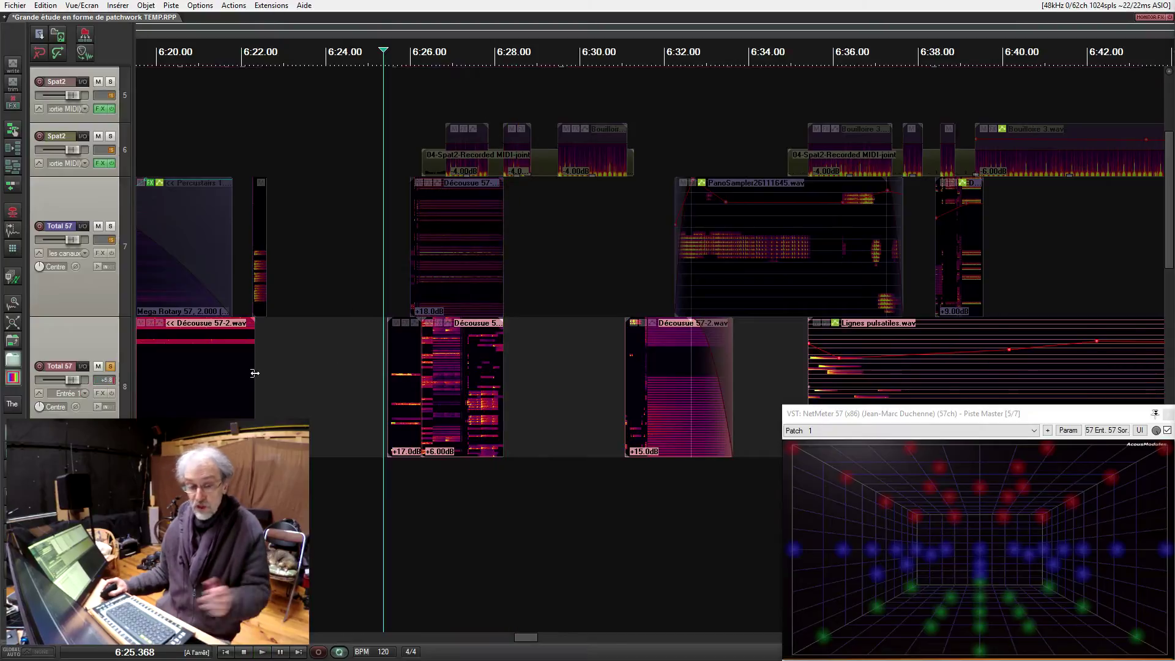
click(111, 367)
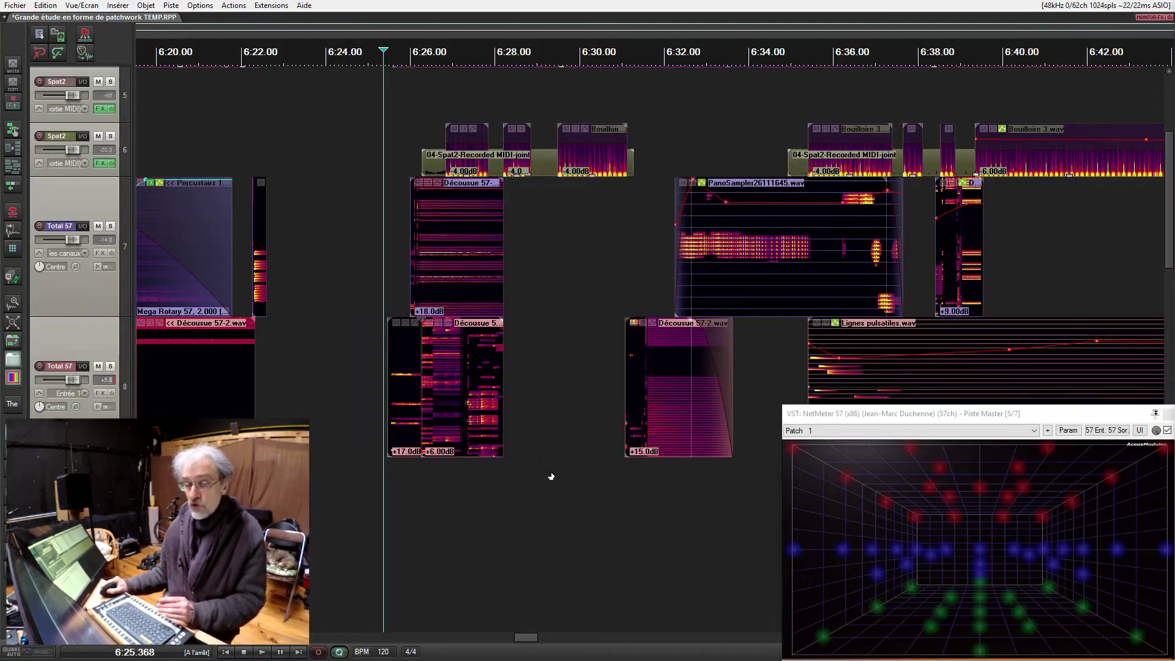
Step: Place the edit cursor at 6:12.641, just before the first Effervescent 1 AKG 48-joint-01.wav item on track 4
drag(468, 477, 423, 453)
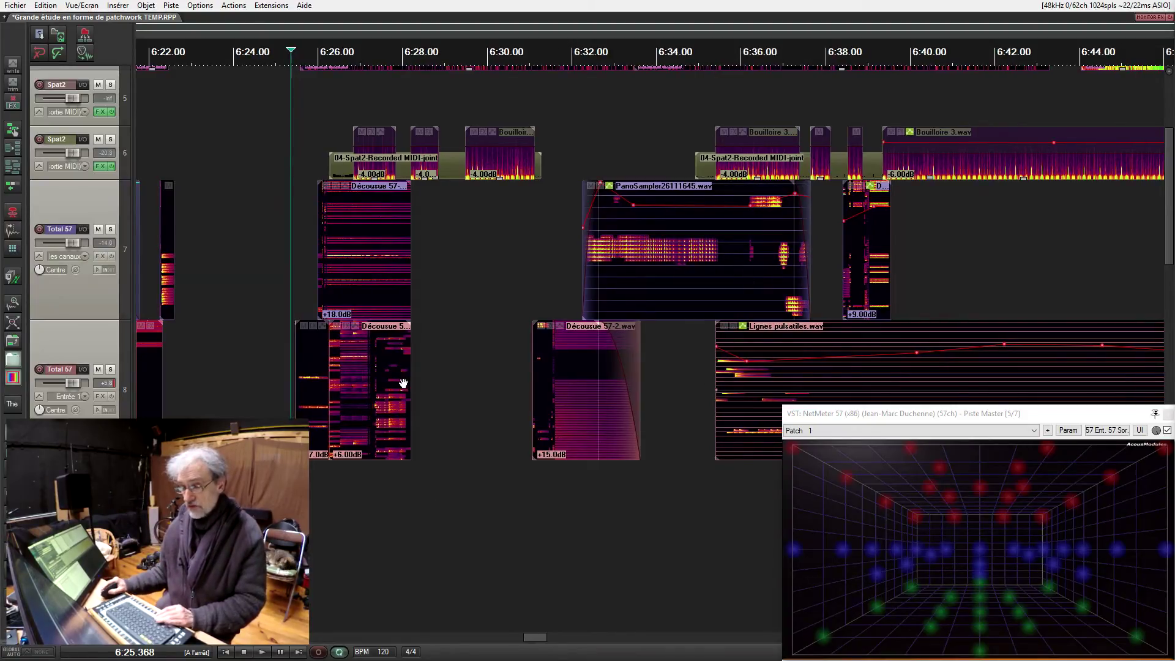
scroll(424, 382, down, 3)
drag(479, 281, 516, 464)
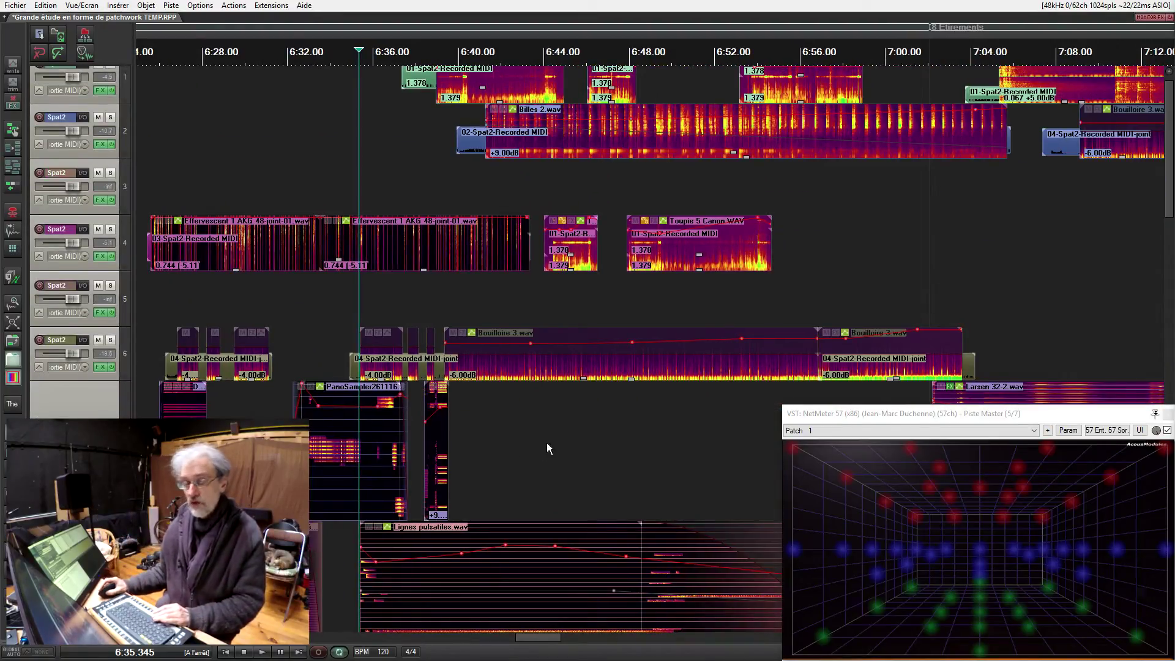
drag(240, 202, 577, 291)
click(293, 205)
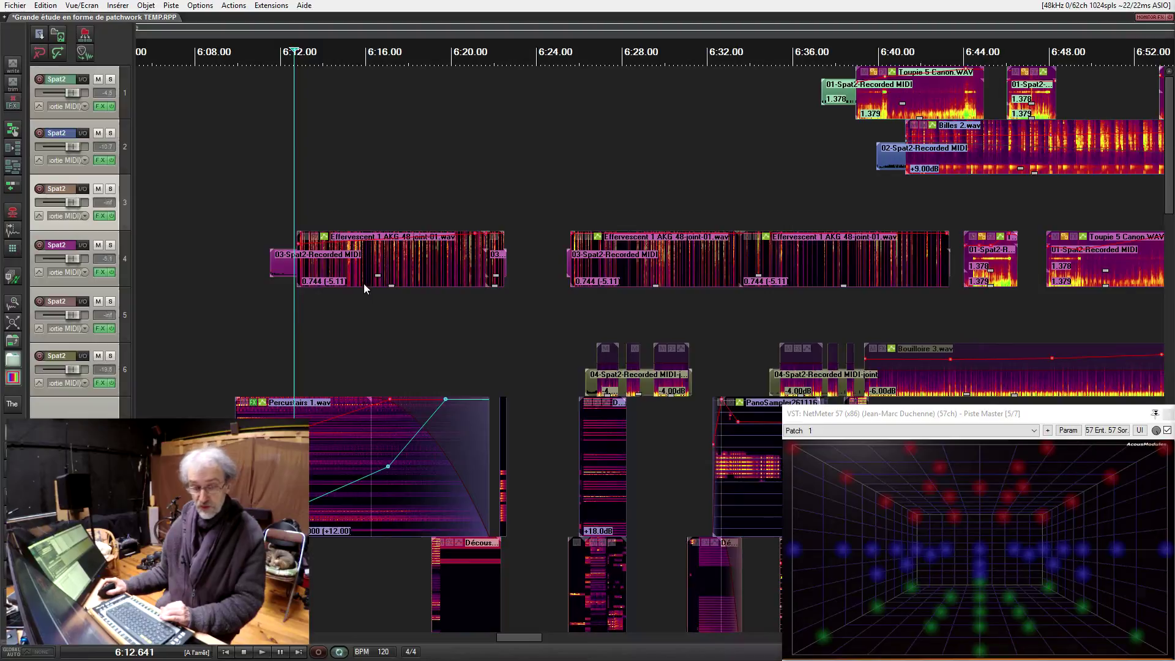
Step: Open track 4's ReaSurround window and solo the track with the edit cursor set at 6:12.280
click(102, 272)
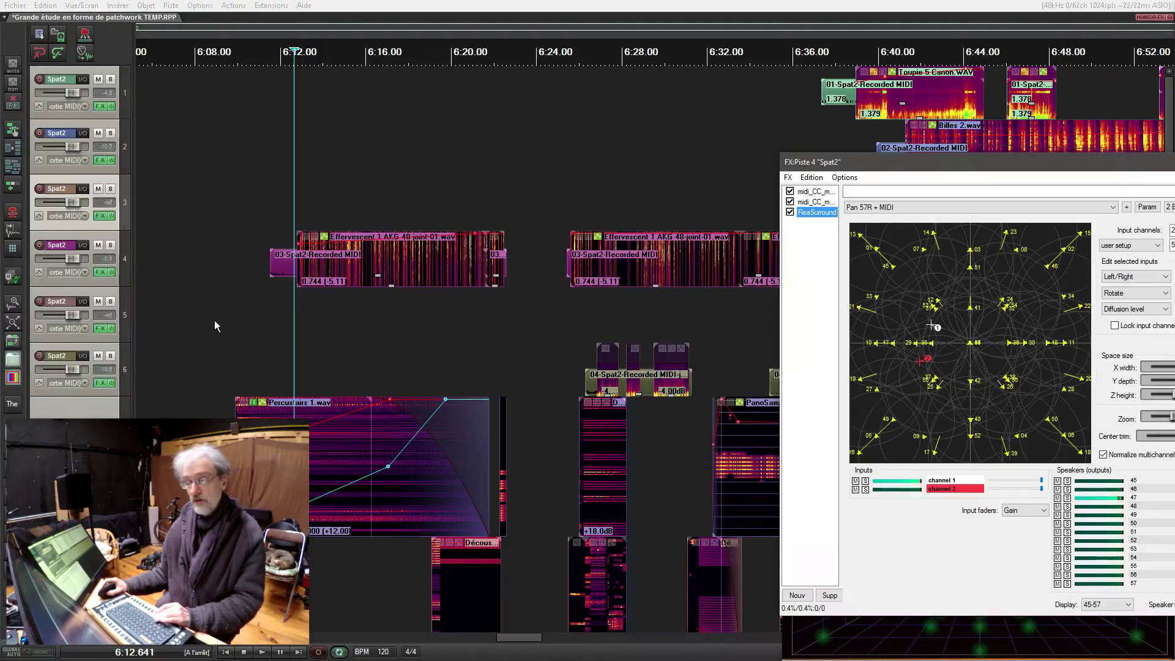
click(110, 246)
click(287, 58)
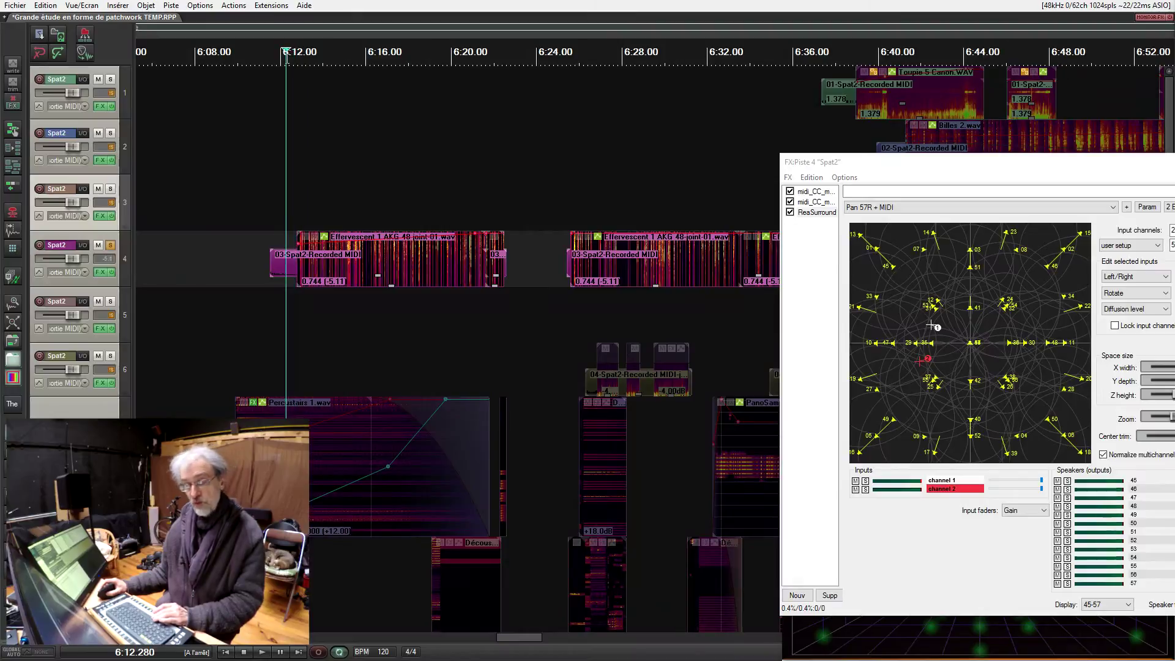
drag(491, 334, 416, 346)
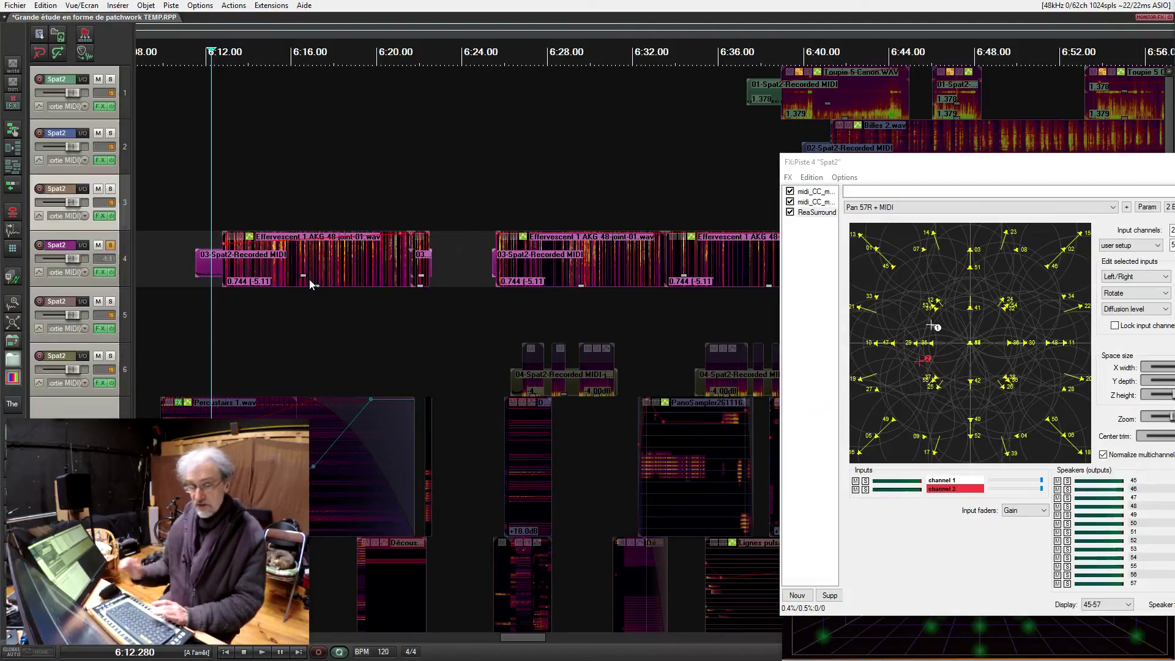
Step: Play the soloed track 4 from 6:12.280, stop, and play it again from 6:27.947
key(space)
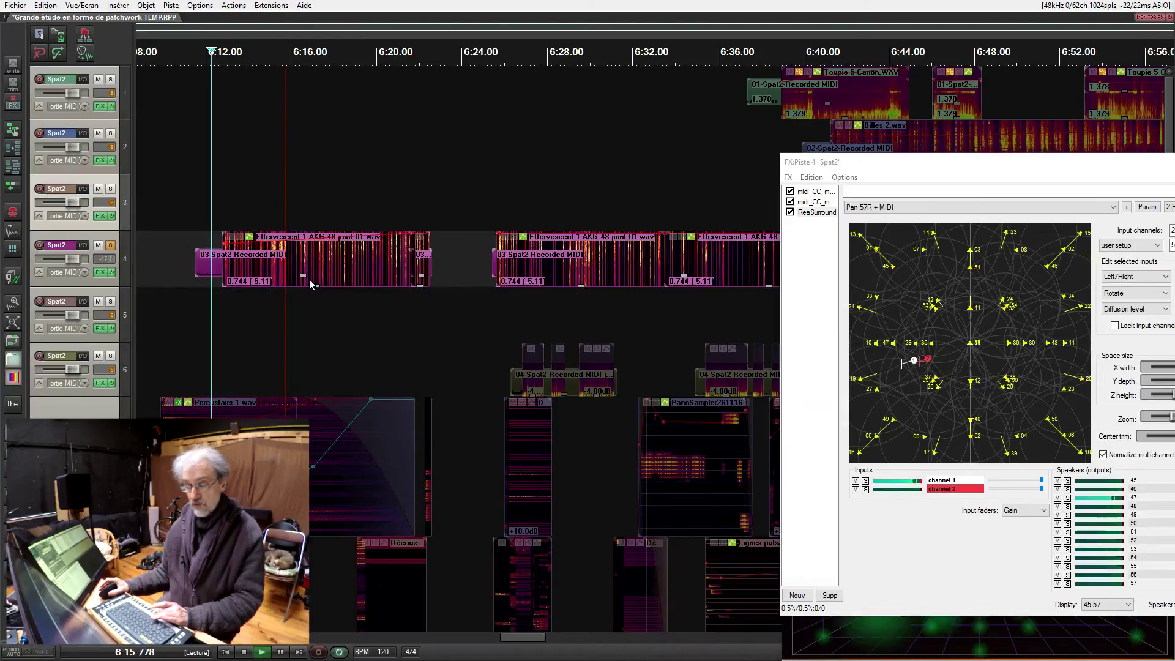
key(space)
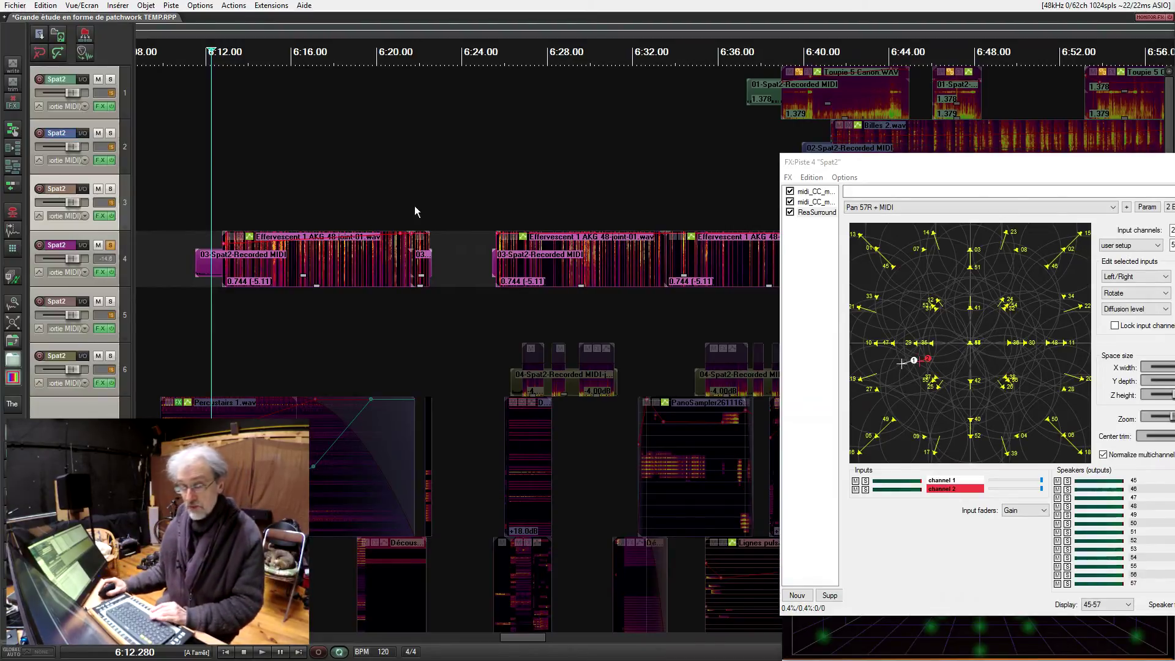
click(546, 193)
key(space)
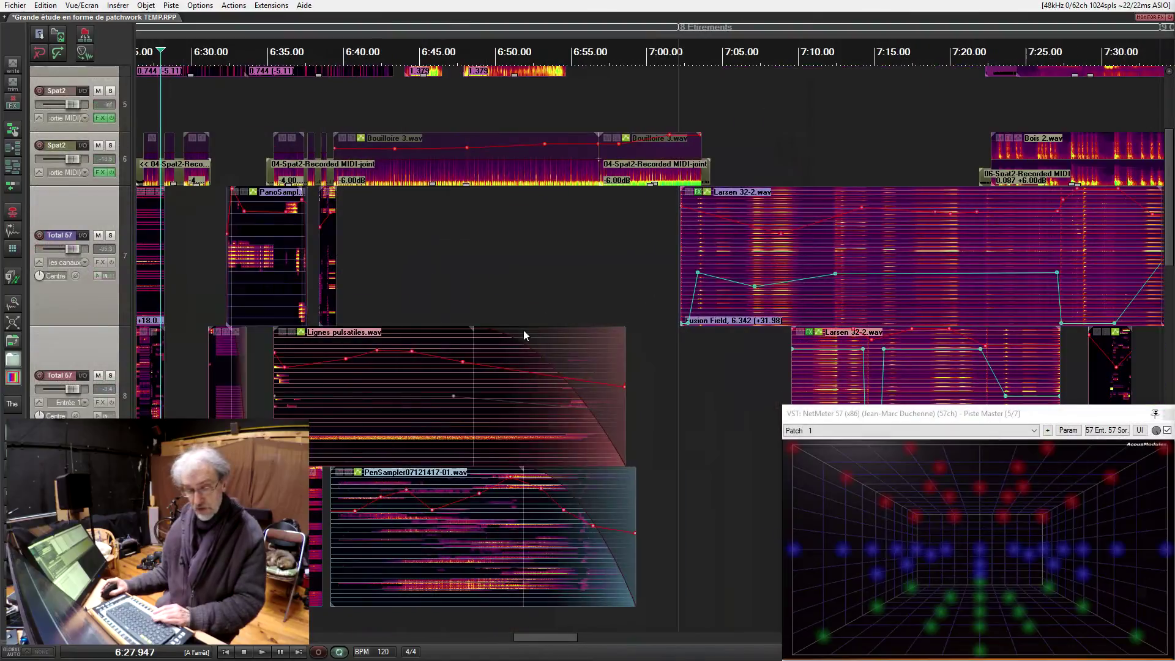
Step: Turn off the items' spectrogram display to show their waveforms in track colors
click(12, 378)
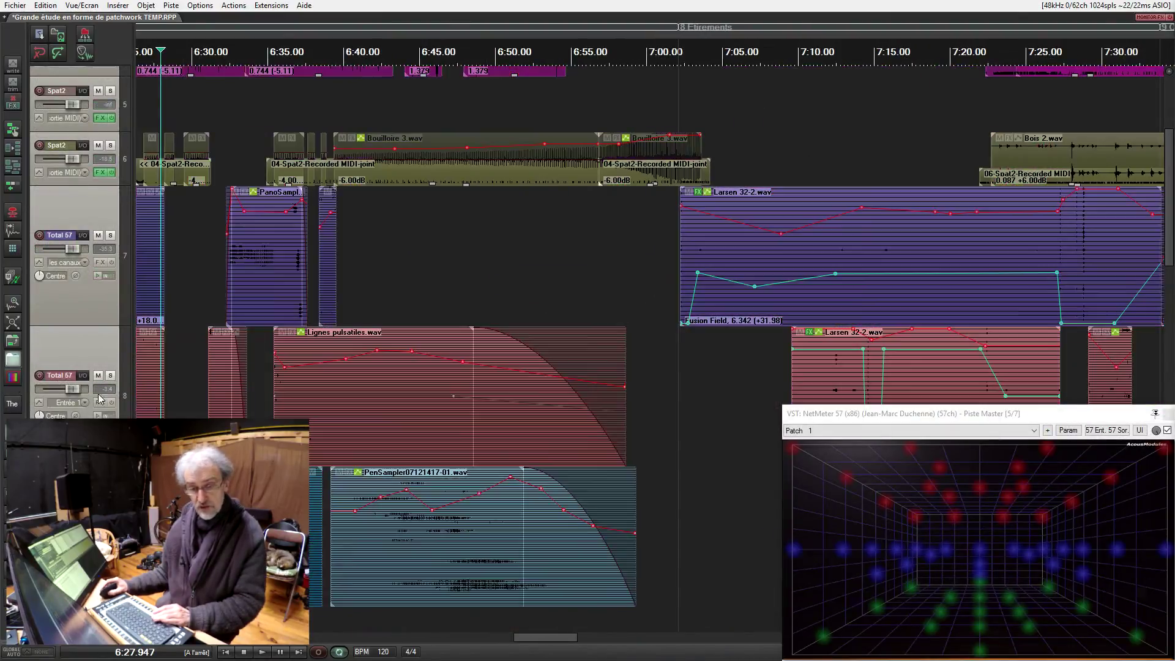
Step: Place the edit cursor at 8:06.750, just before the Percustairs 1.wav item on track 8
drag(635, 461, 296, 314)
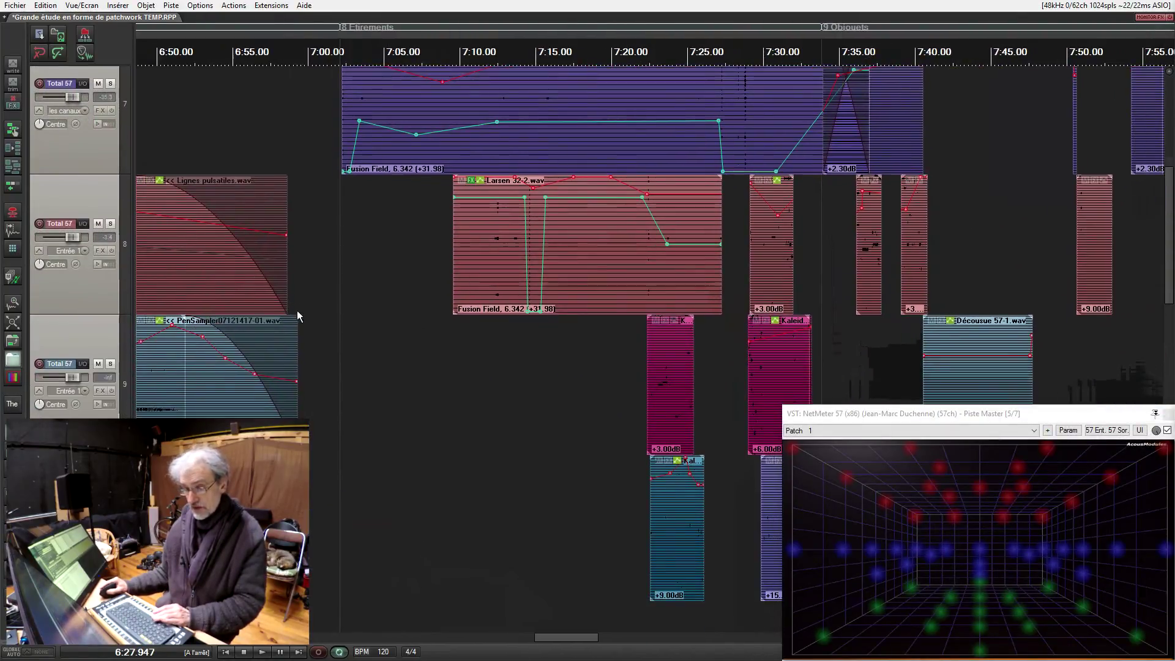
drag(523, 428, 381, 472)
scroll(534, 214, right, 5)
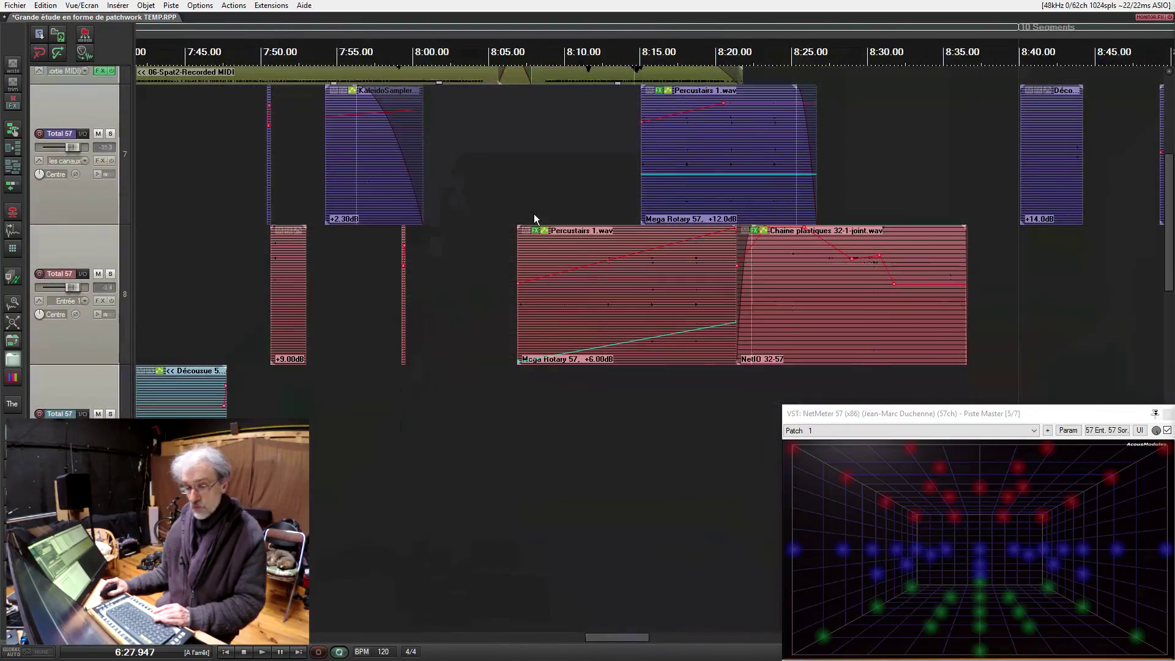
click(518, 202)
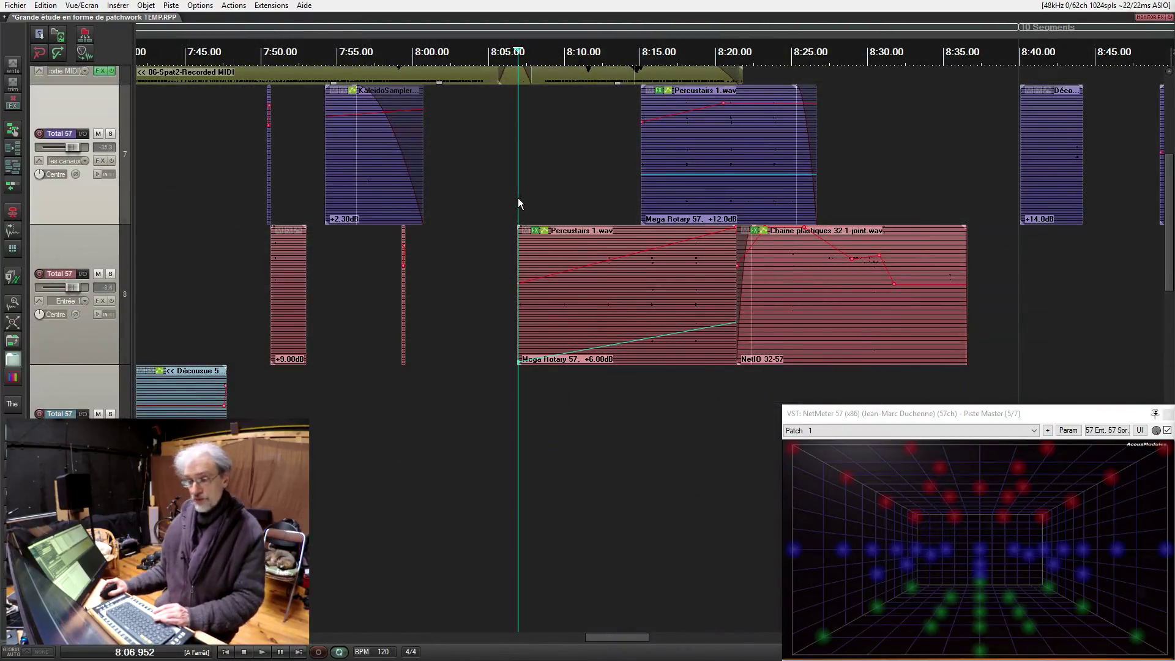
click(515, 193)
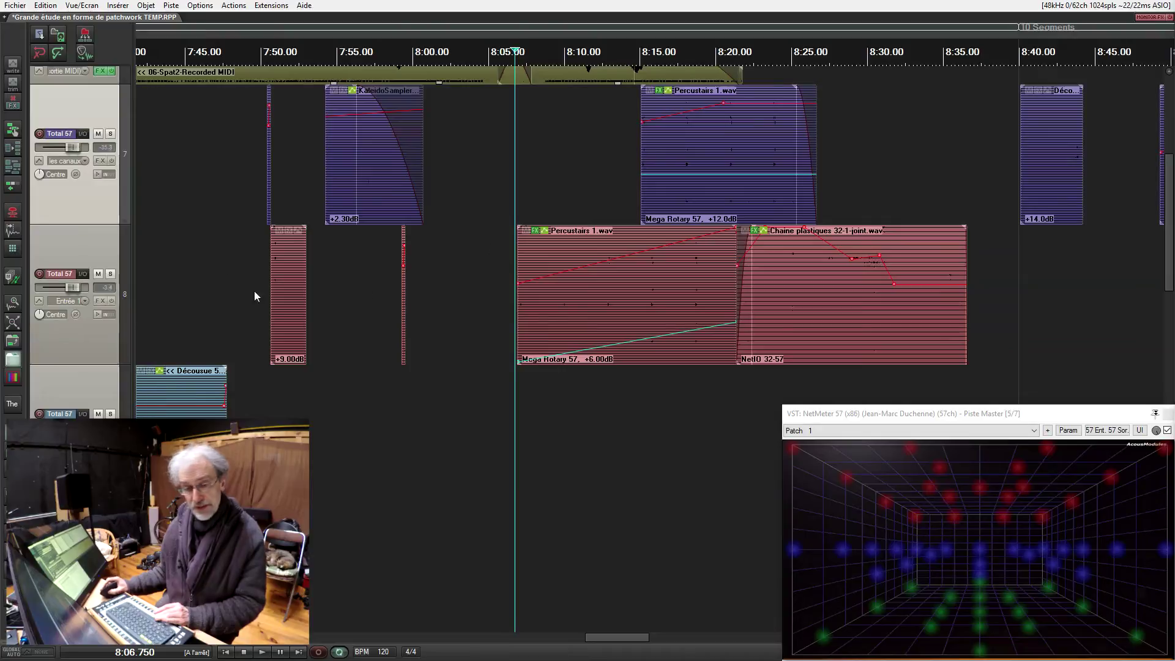
Step: Solo track 8 with the items' spectrogram display turned on and play it from 8:06.750
click(110, 274)
click(12, 377)
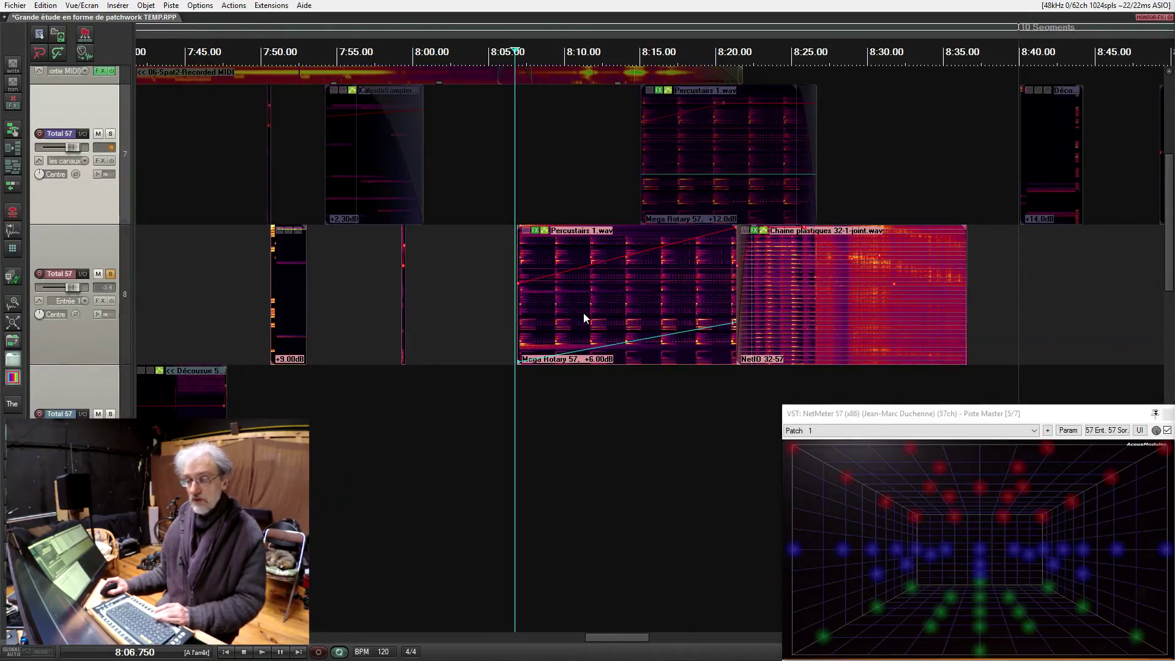
key(space)
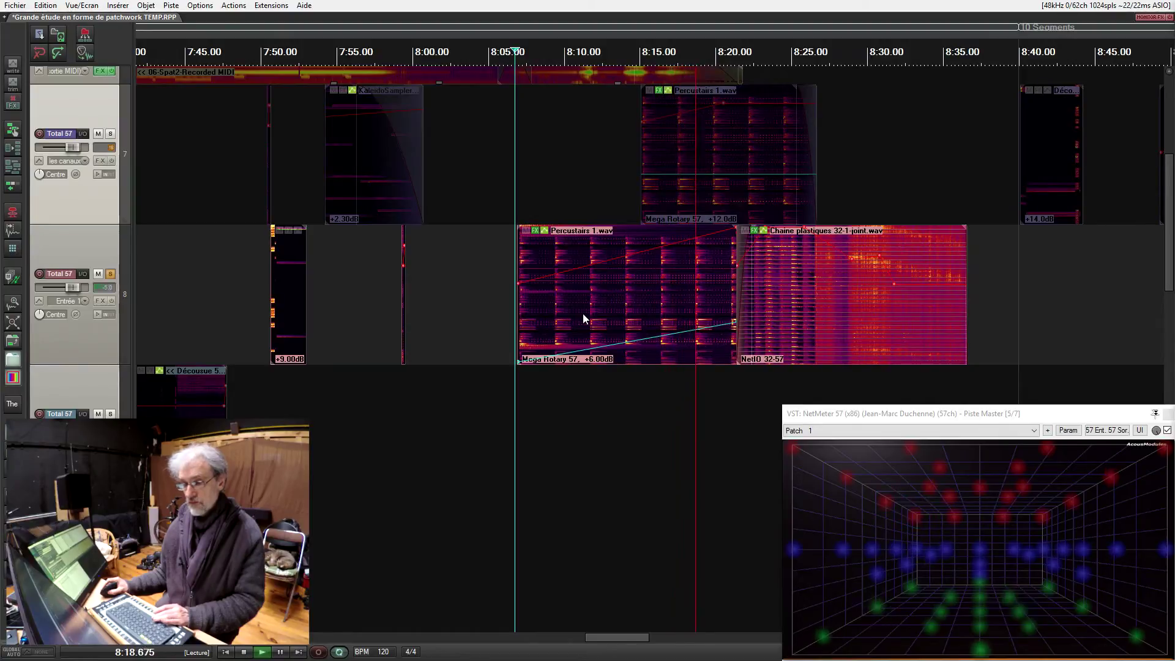
key(space)
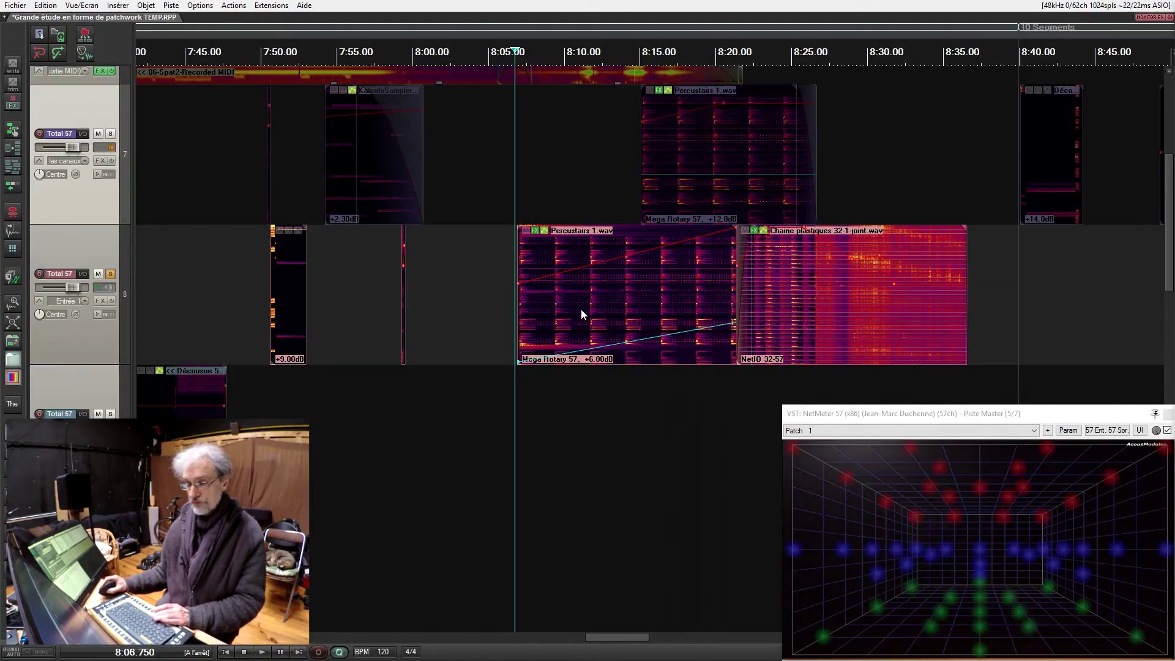
Step: Select the Percustairs 1.wav item on track 8 and inspect its individual channels up close, returning to the previous view
drag(659, 304, 570, 328)
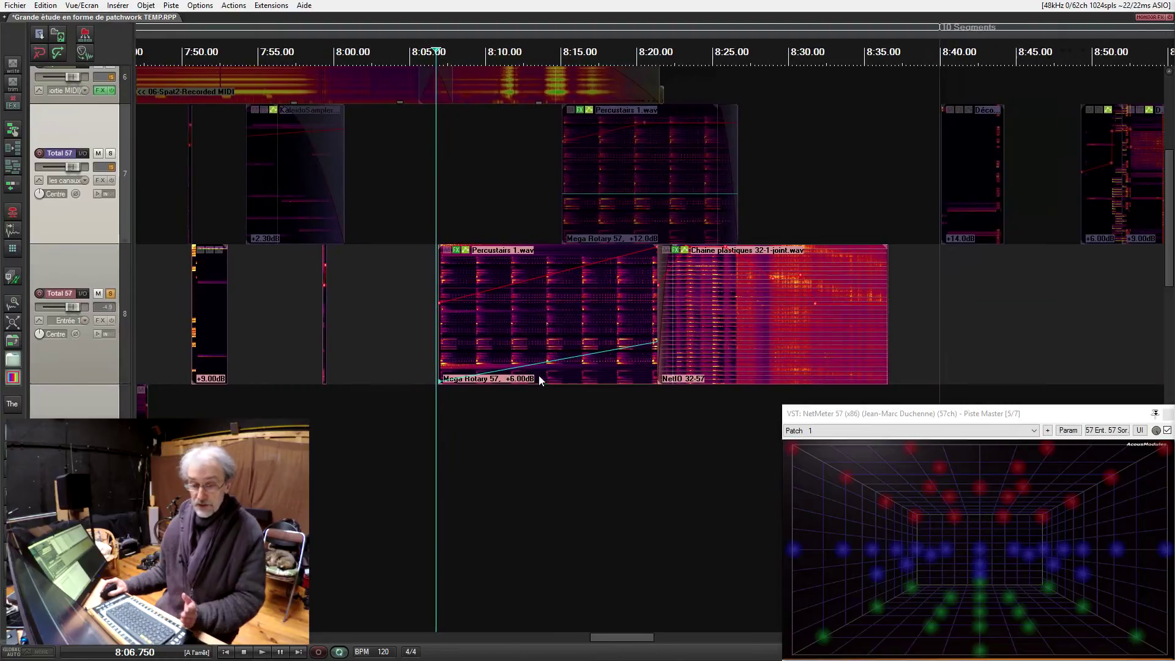
click(488, 328)
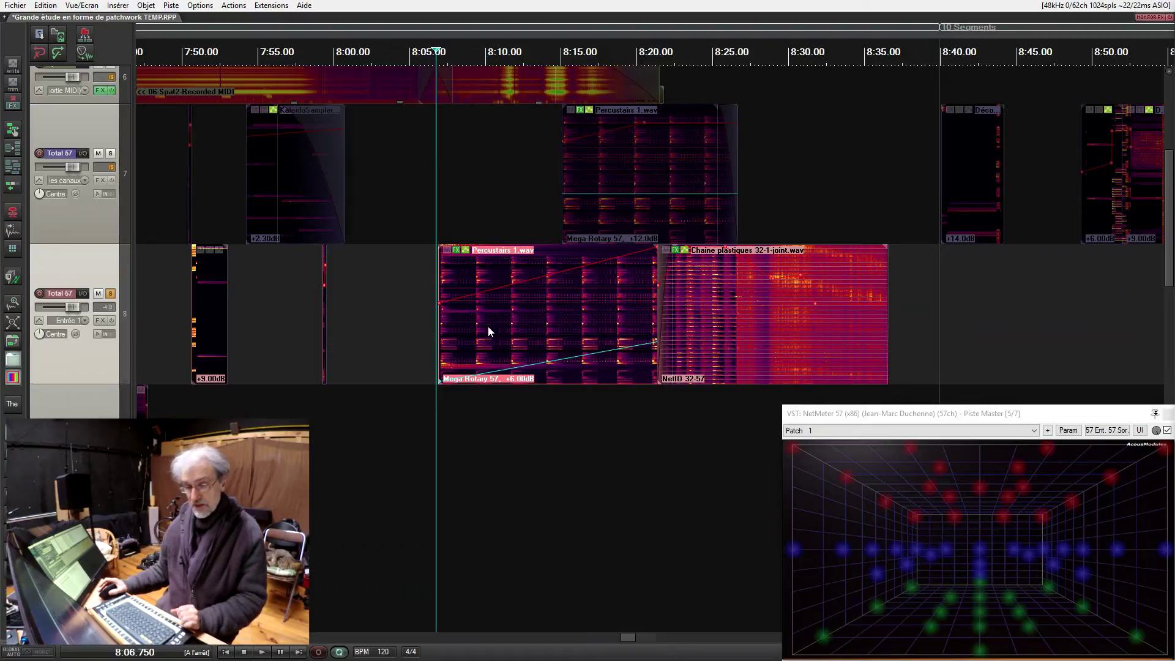
key(shift+grave)
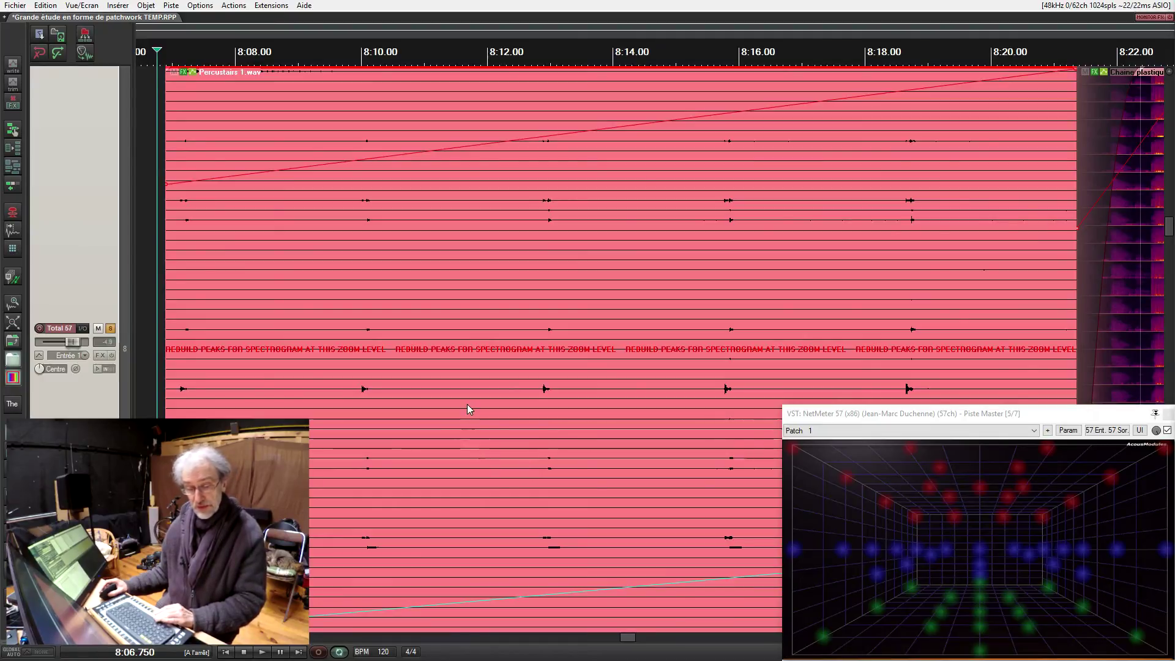
key(z)
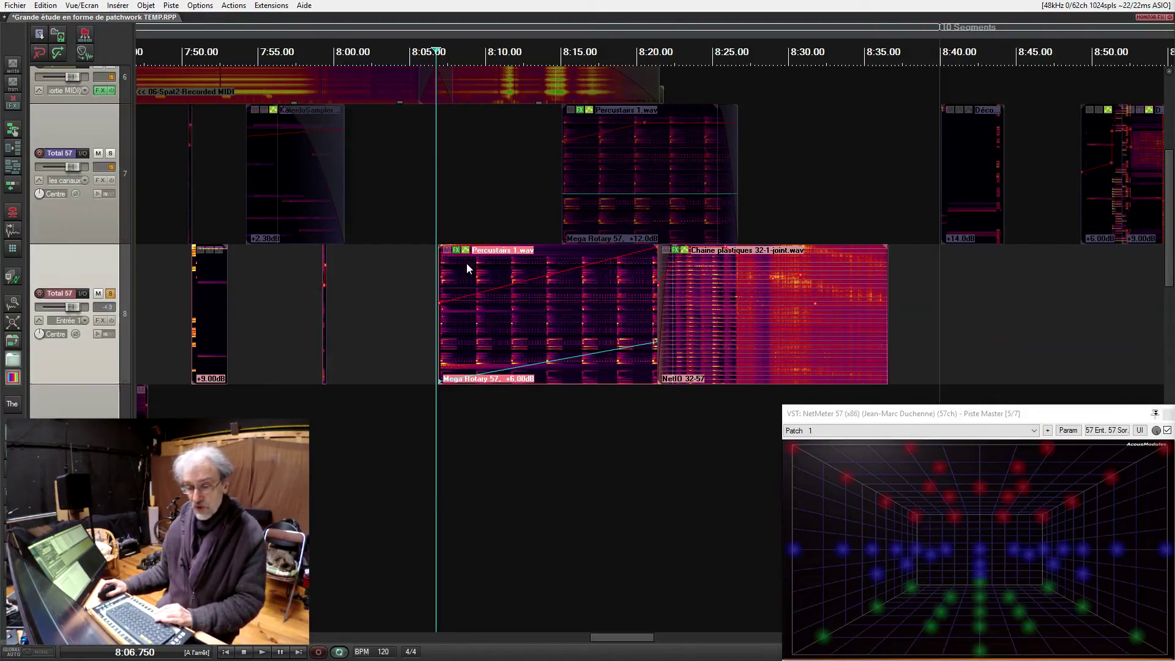
Step: Open the Mega Rotary 57 effect of track 8's Percustairs 1.wav, watch it while playing from 8:06.750, and close its window
click(457, 249)
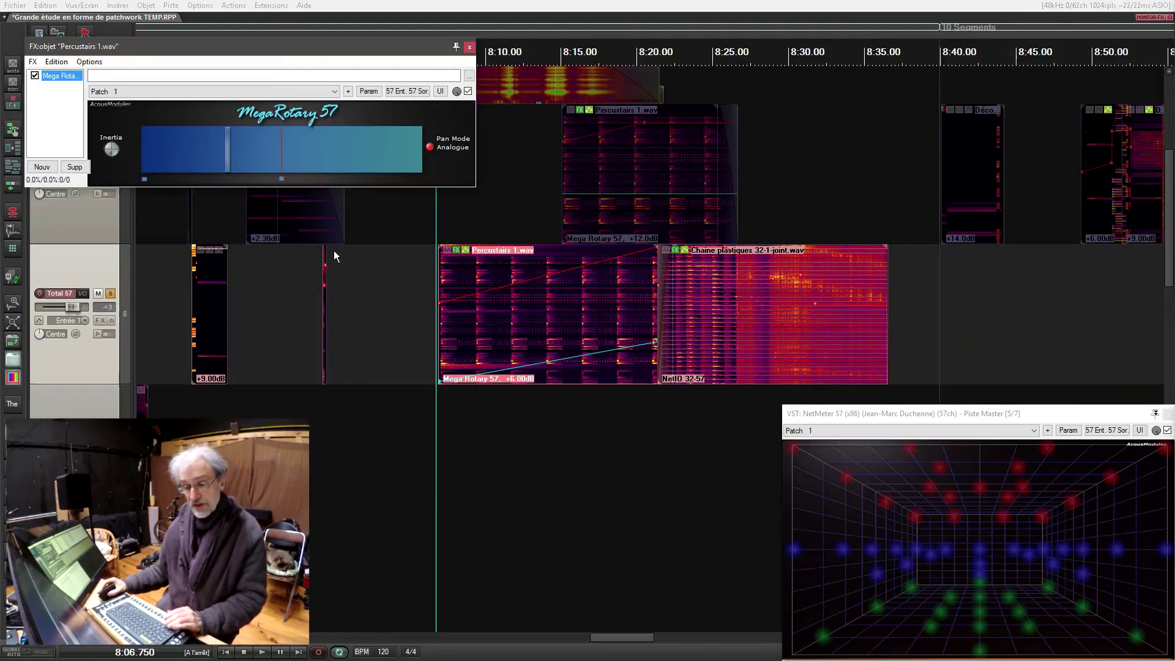
drag(509, 416, 464, 433)
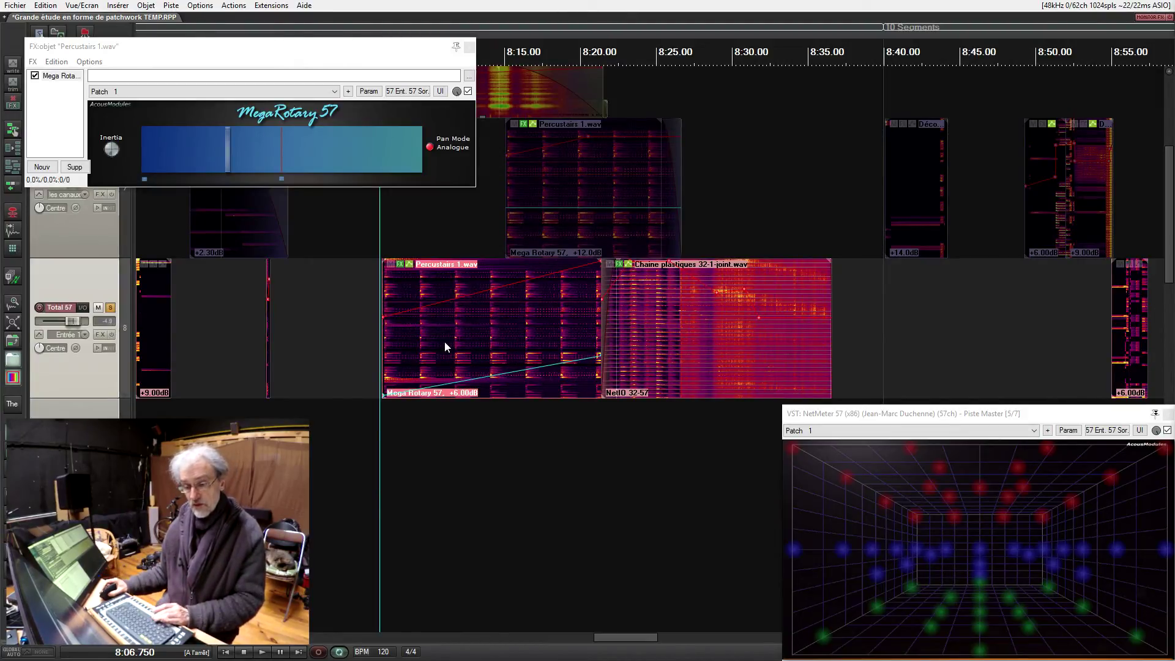
key(space)
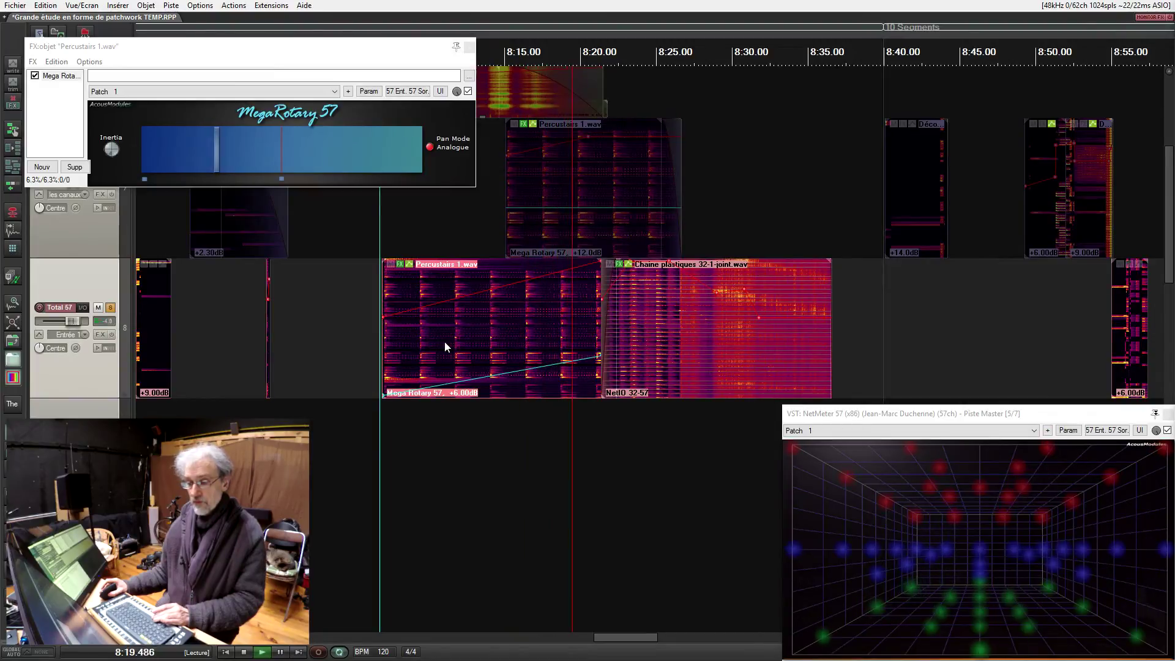
key(space)
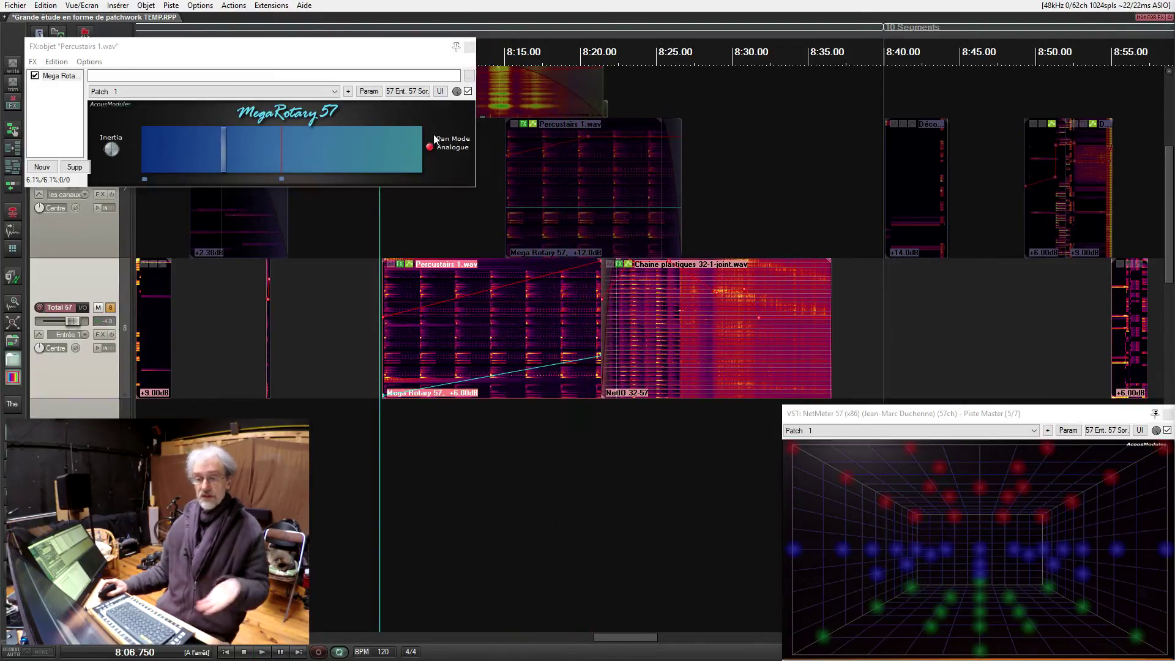
click(469, 47)
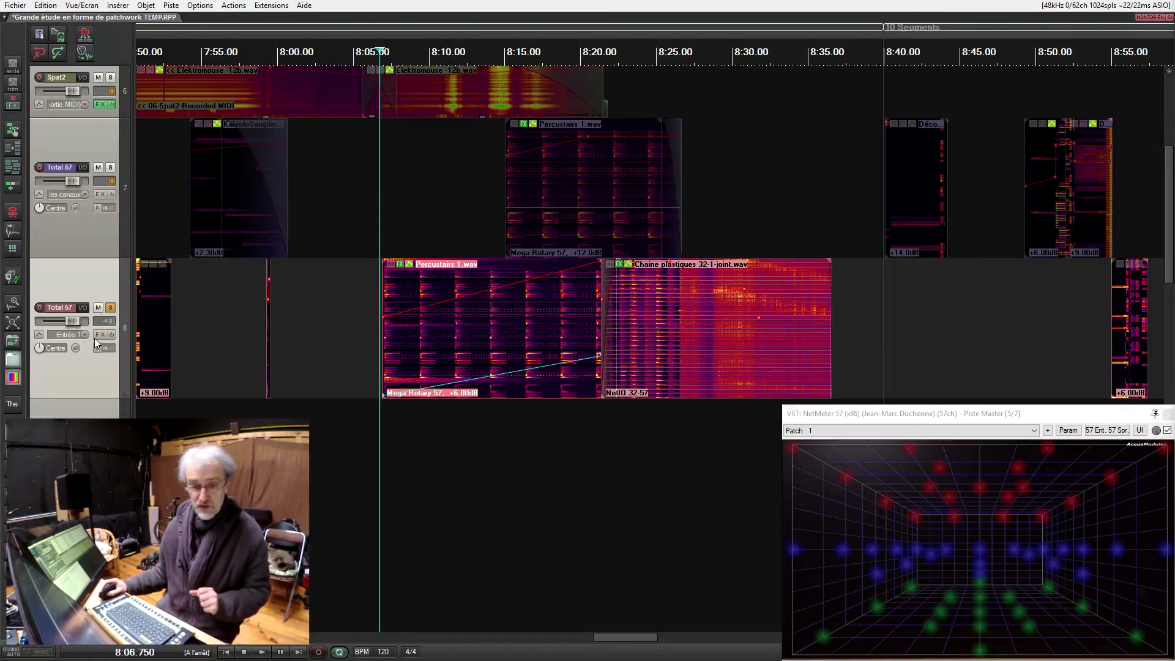
Step: Unsolo track 8 and place the edit cursor at 8:16.312
click(111, 307)
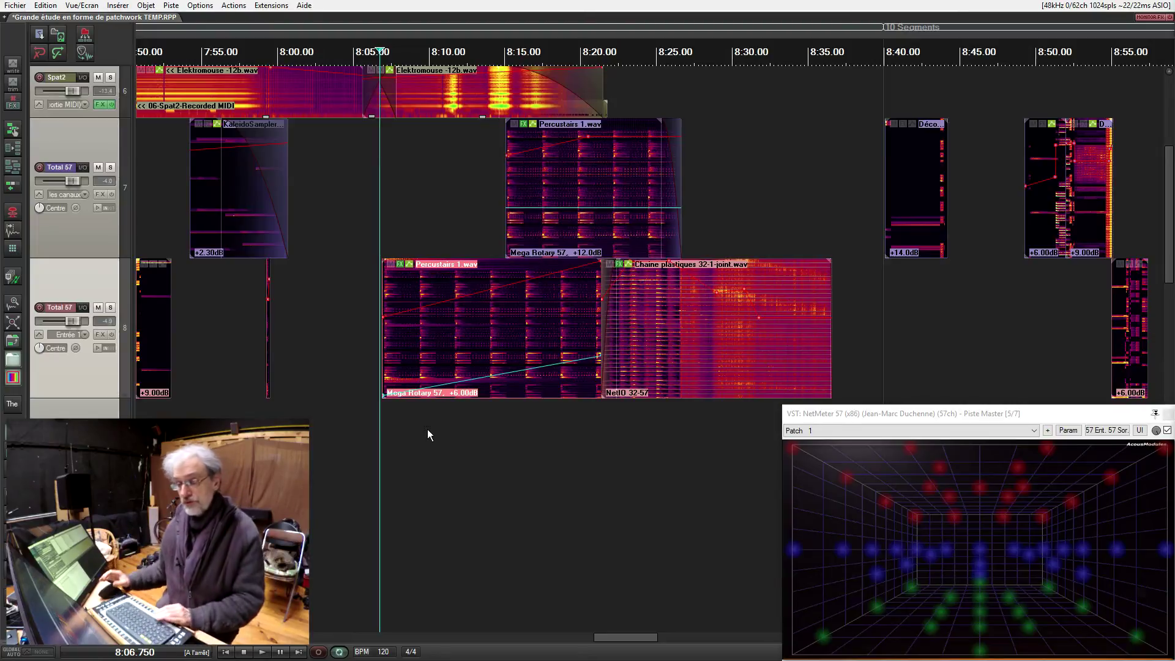
scroll(517, 384, up, 3)
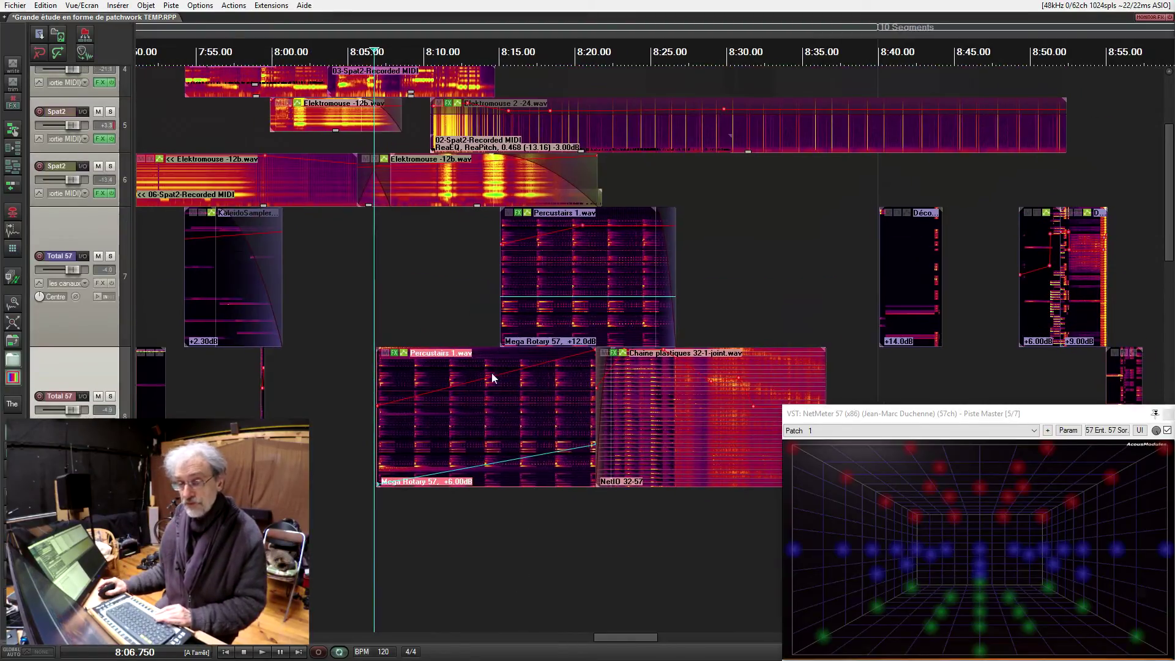
scroll(430, 358, down, 2)
scroll(638, 202, up, 5)
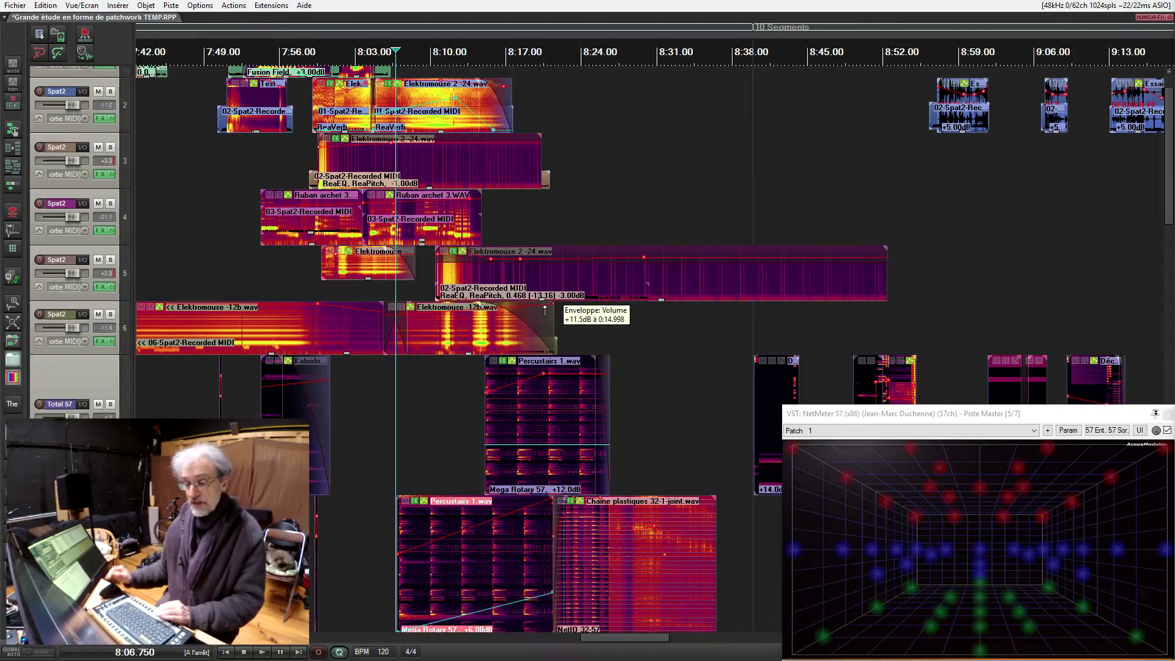
click(499, 229)
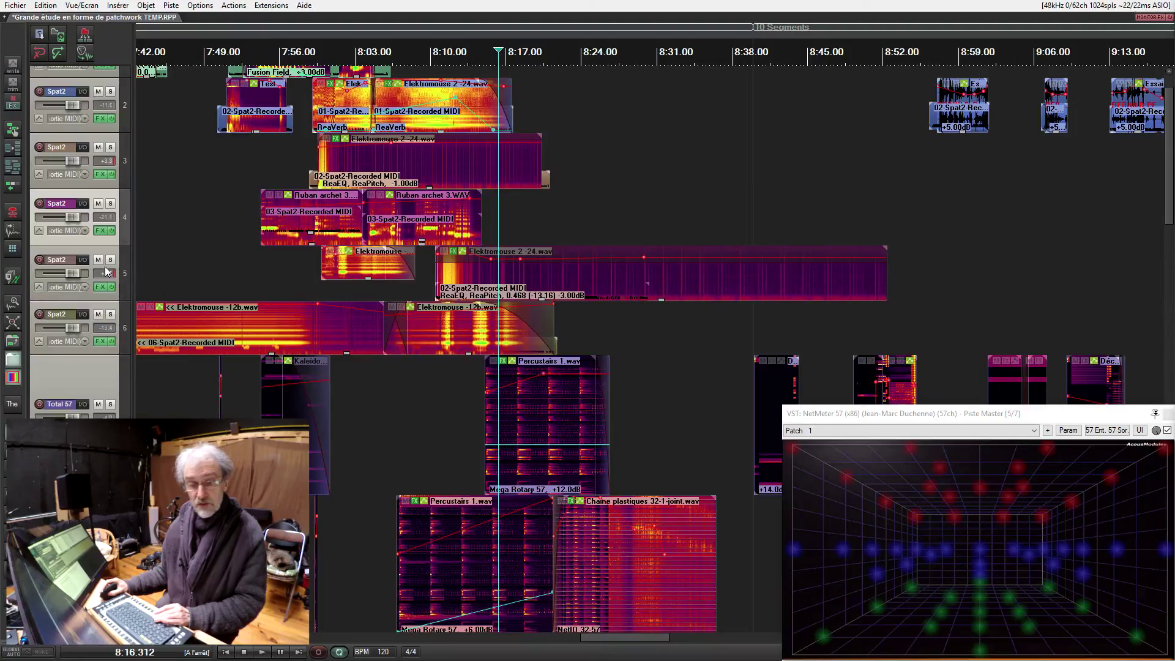
Step: Solo only track 5, select its Elektromouse 2 -24.wav item, play from 8:16.312, and unsolo the track
click(111, 147)
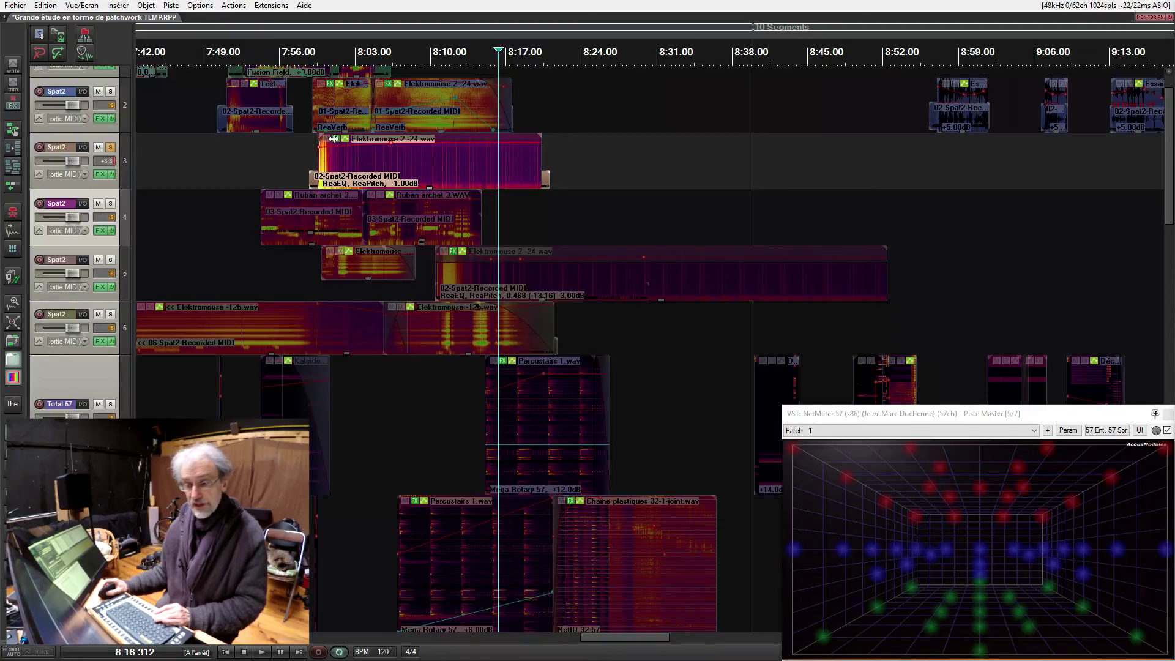
click(111, 260)
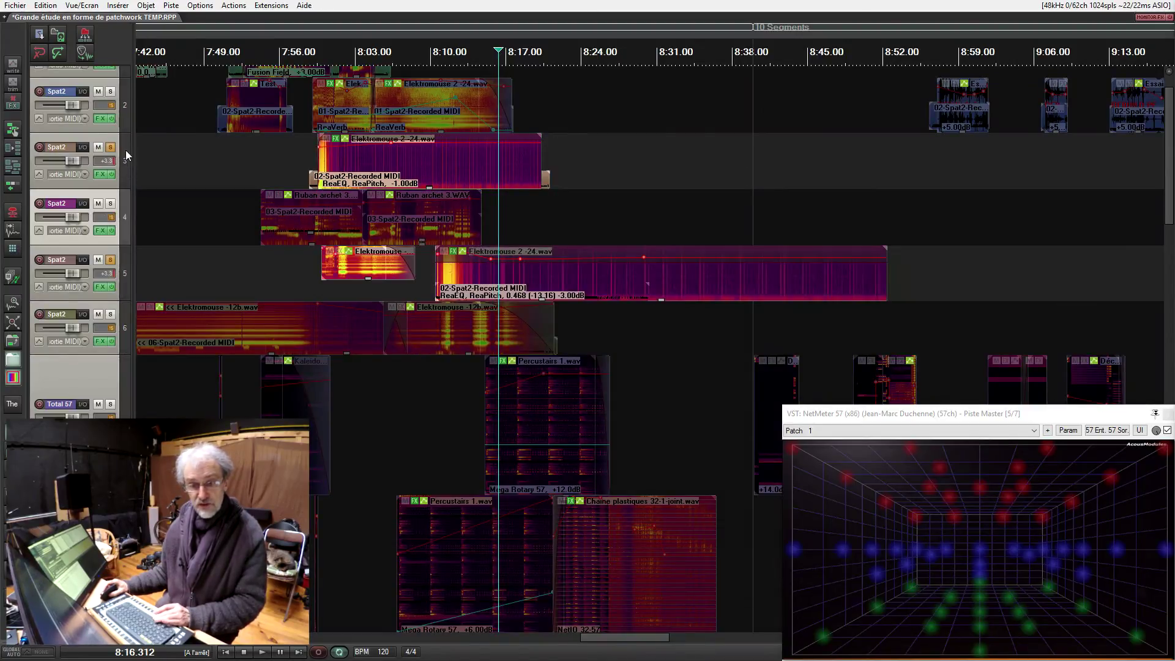
click(111, 147)
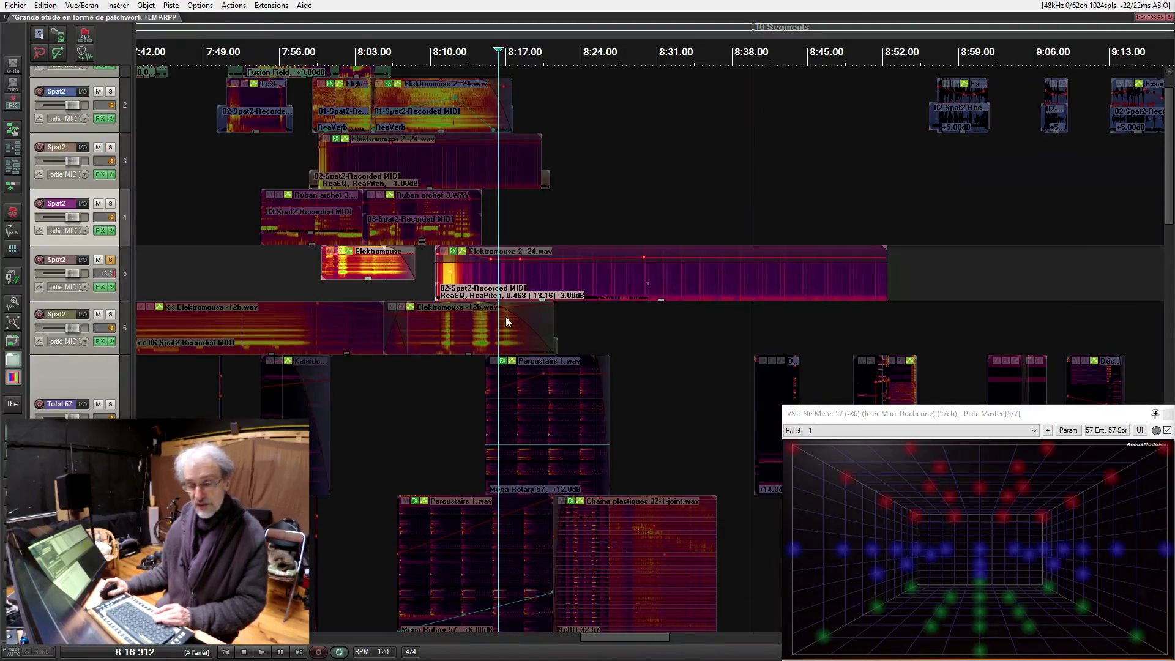
click(544, 279)
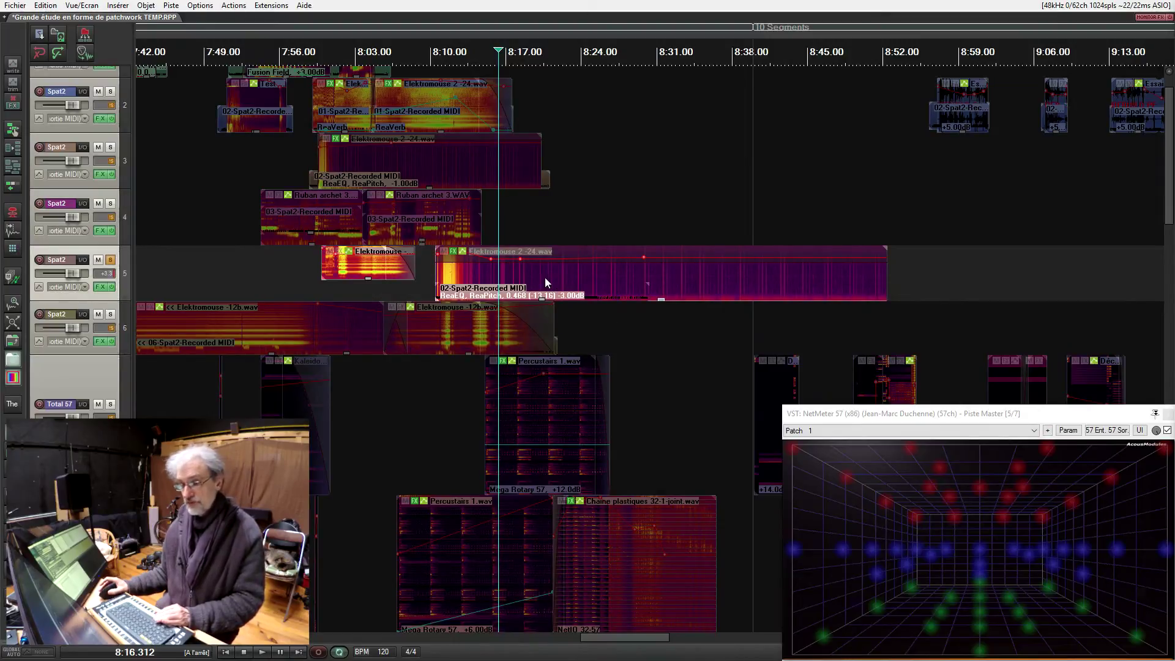
key(space)
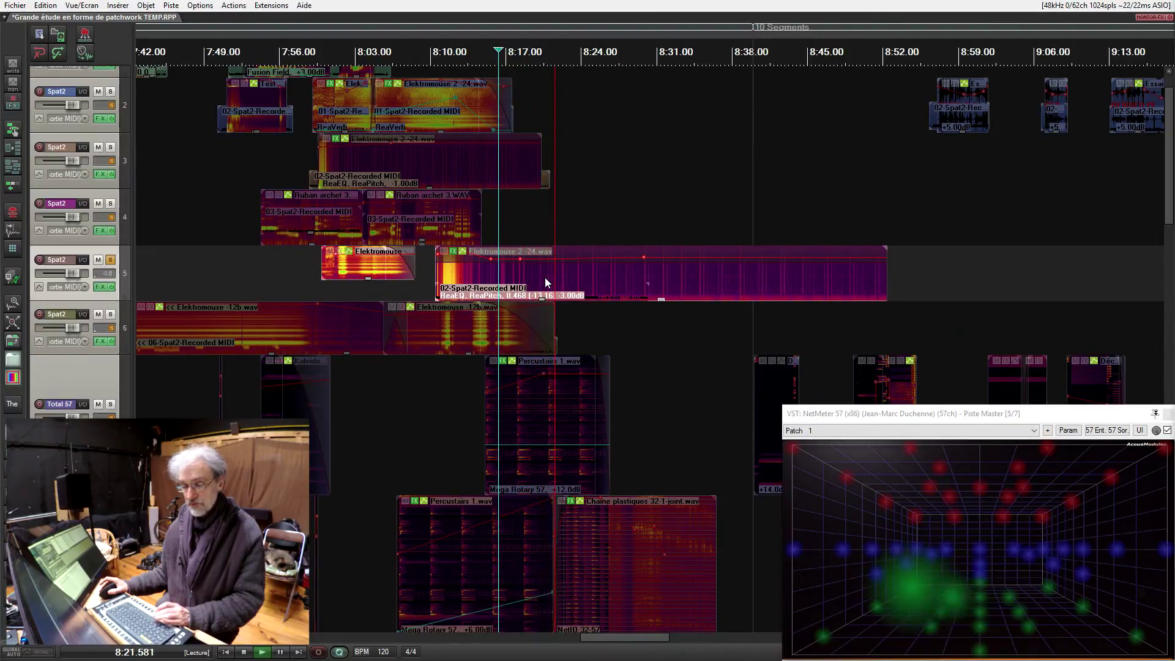
key(space)
click(109, 259)
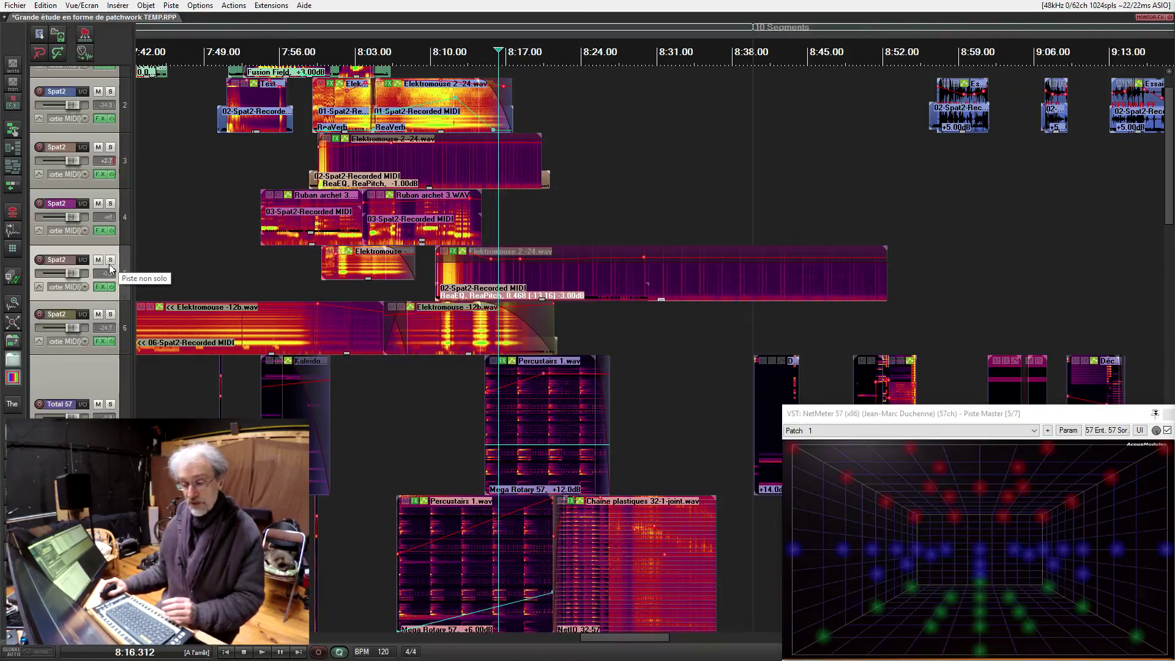
Step: Examine the track layout across the following sections up to 14 Multiplication, including the K6chaine 6 Stretch 2-joint.wav item on track 8
drag(623, 363, 465, 334)
drag(501, 530, 358, 396)
drag(533, 459, 292, 364)
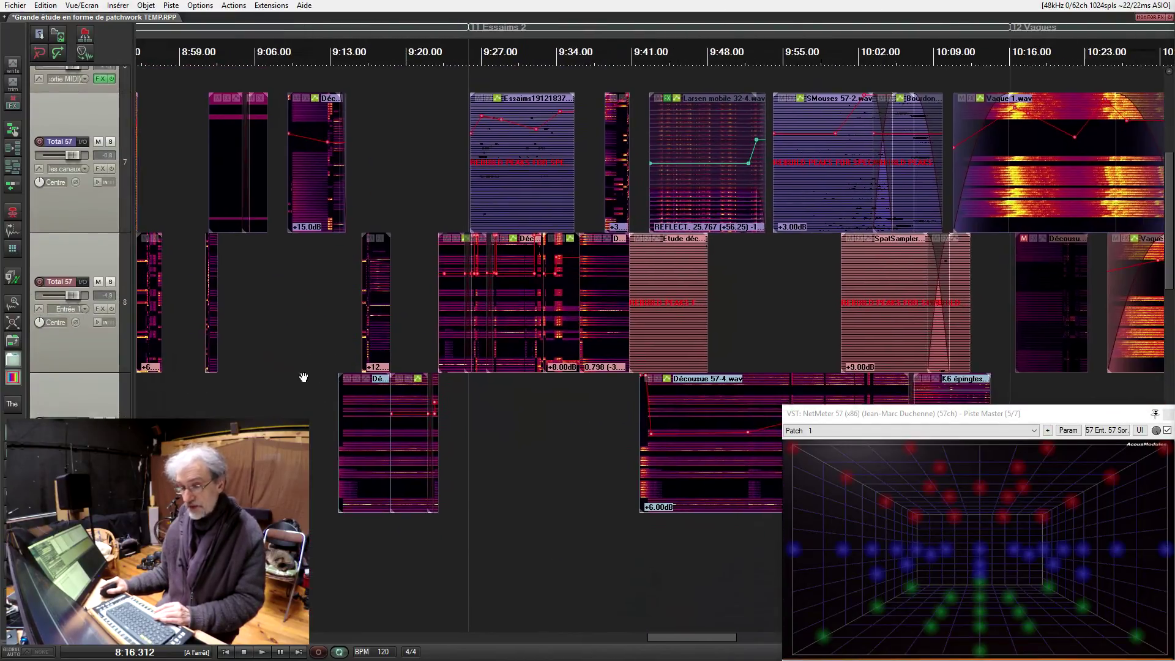
drag(679, 346, 335, 346)
scroll(335, 346, down, 5)
scroll(607, 235, up, 3)
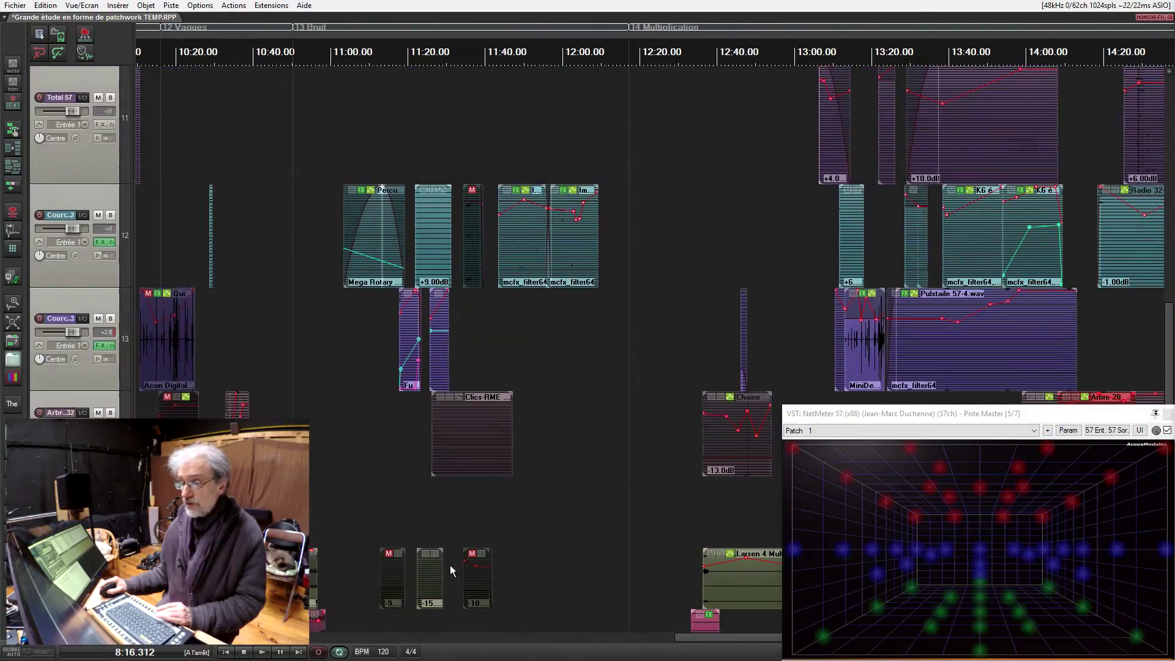
drag(929, 145, 590, 452)
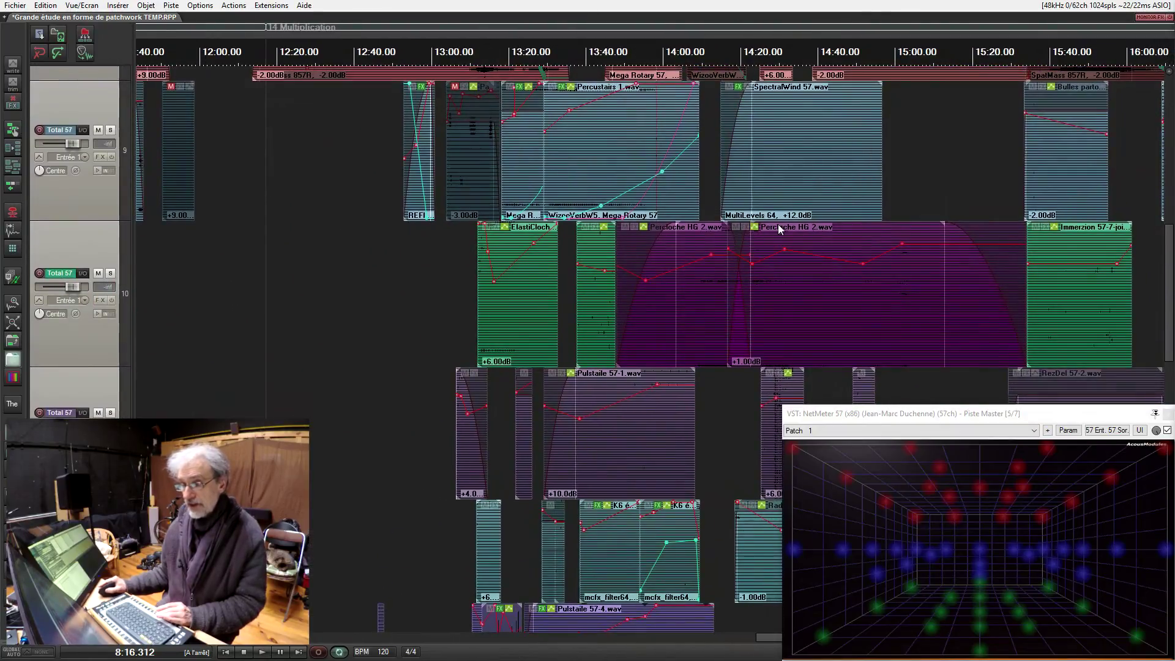
drag(403, 266, 601, 477)
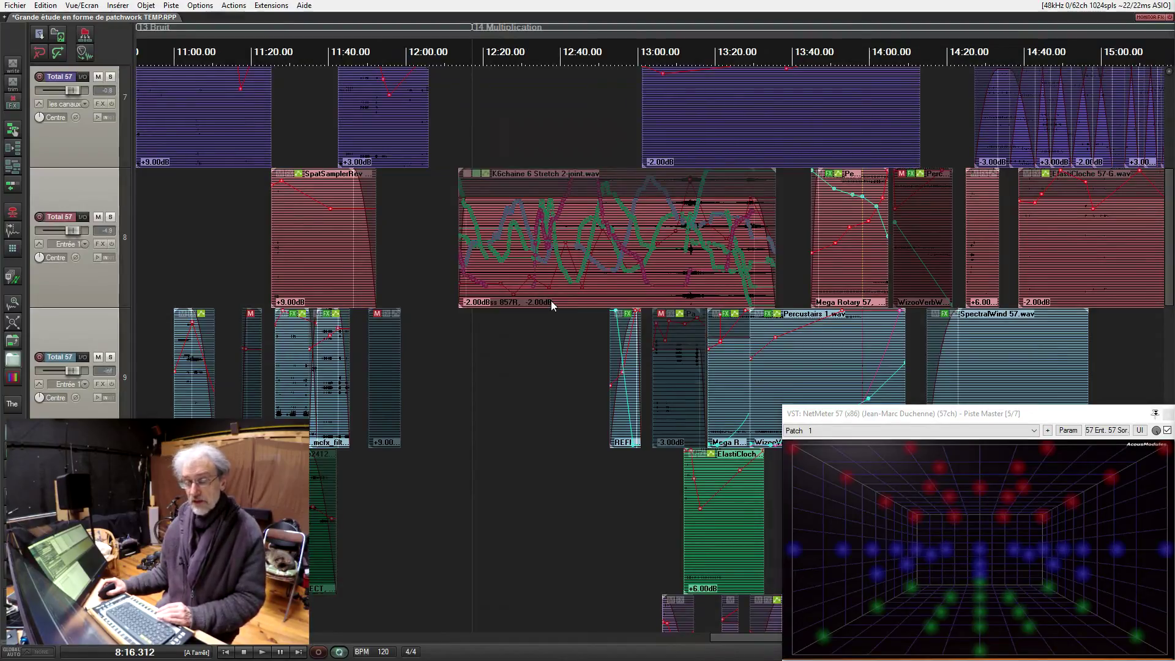
drag(538, 159, 564, 433)
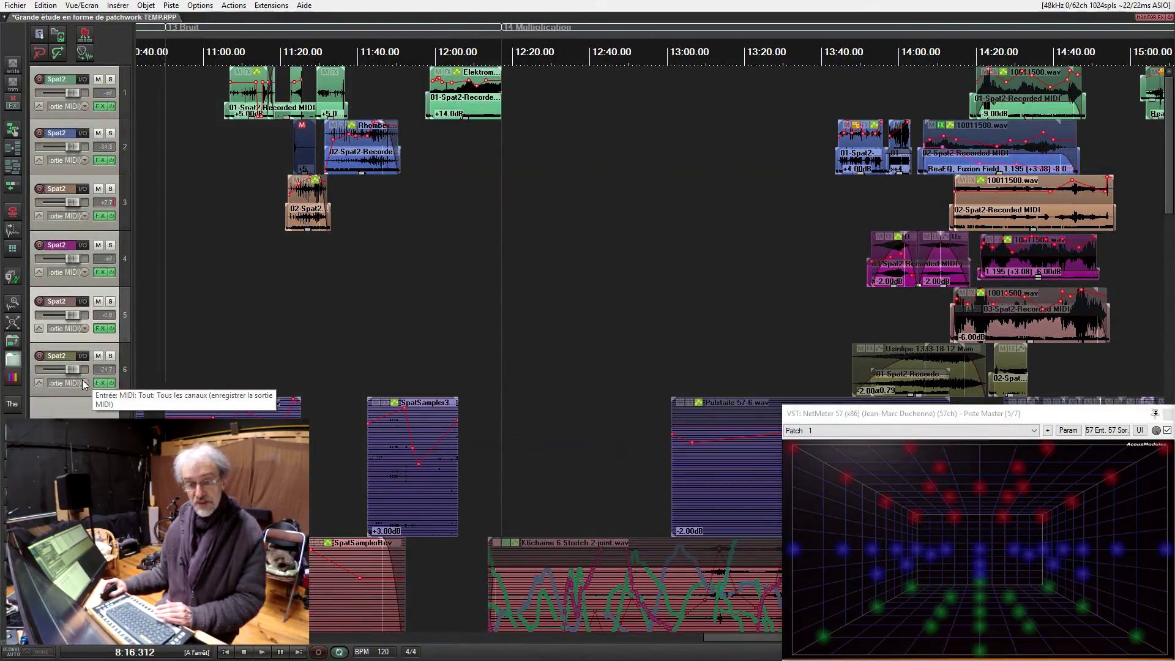
drag(617, 535, 538, 262)
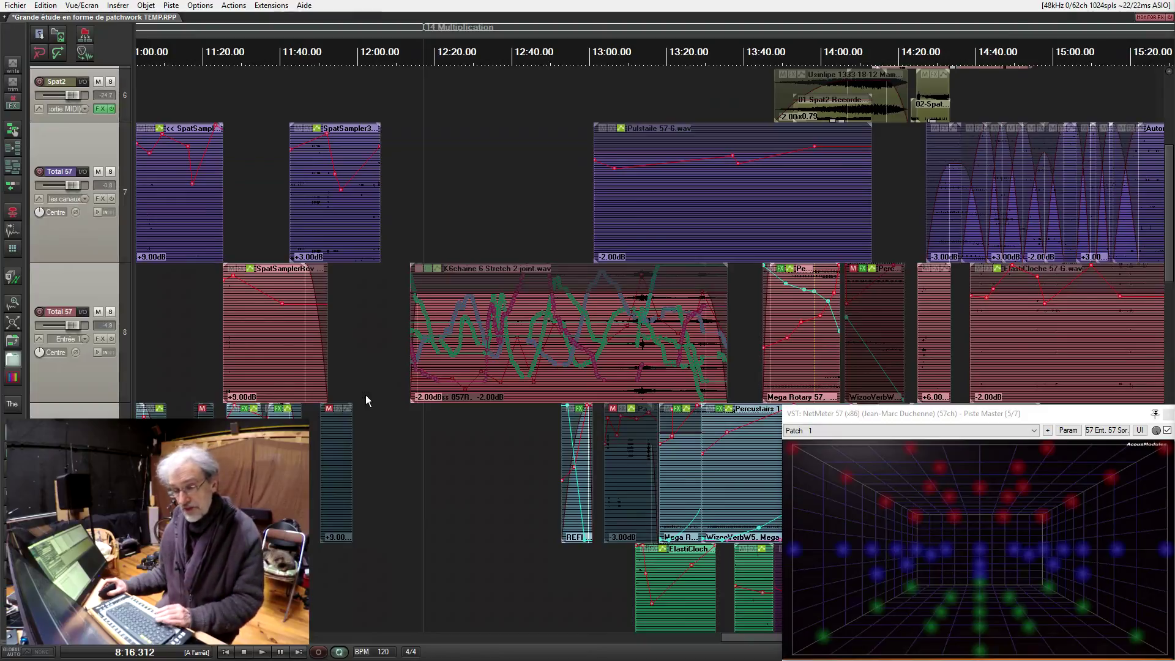
Step: Select track 8 and display its overlapping items in separate lanes
click(93, 386)
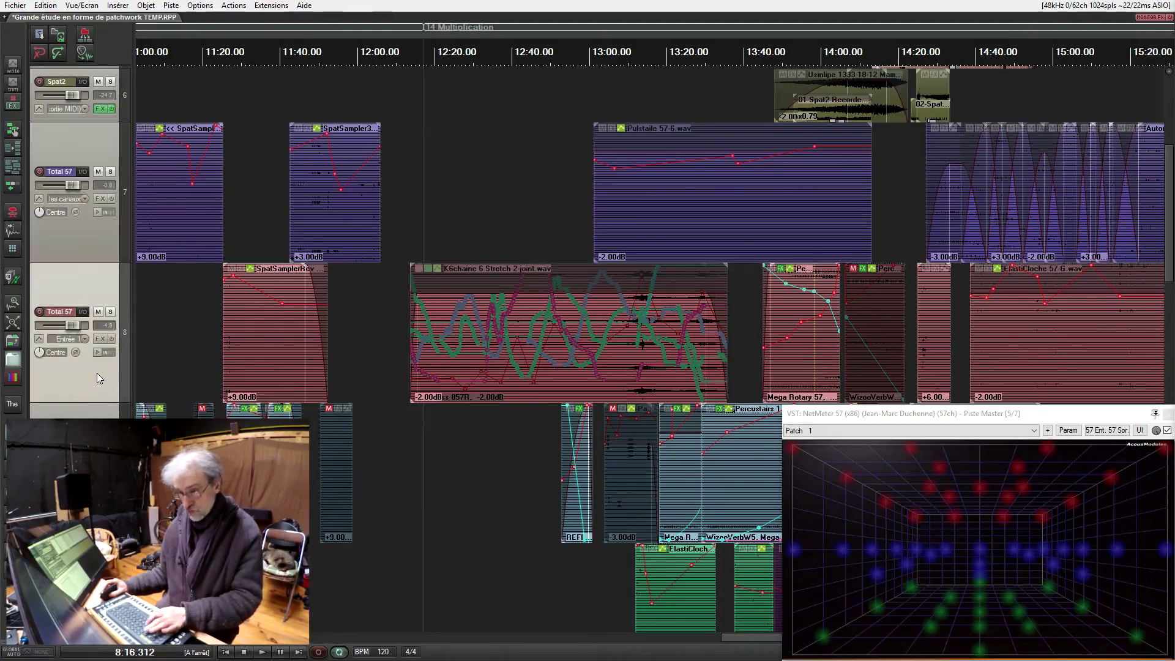
key(ctrl+l)
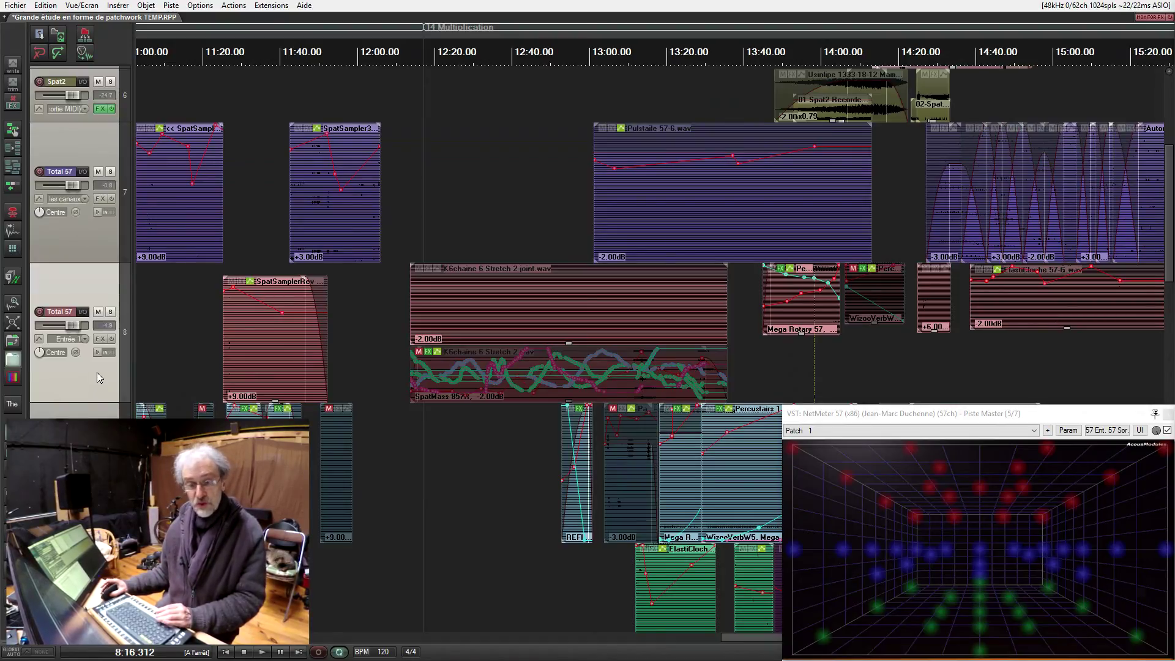
scroll(97, 373, up, 5)
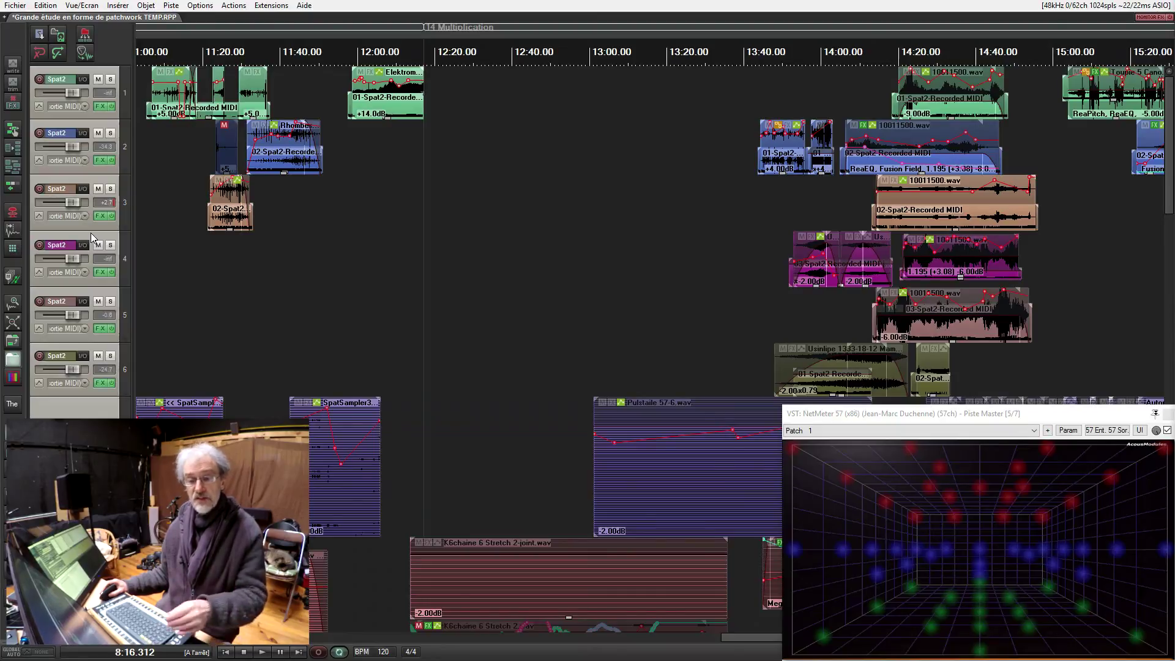
Step: On track 8, unmute K6chaine 6 Stretch 2.wav in place of the muted K6chaine 6 Stretch 2-joint.wav, and solo the track
scroll(97, 363, down, 8)
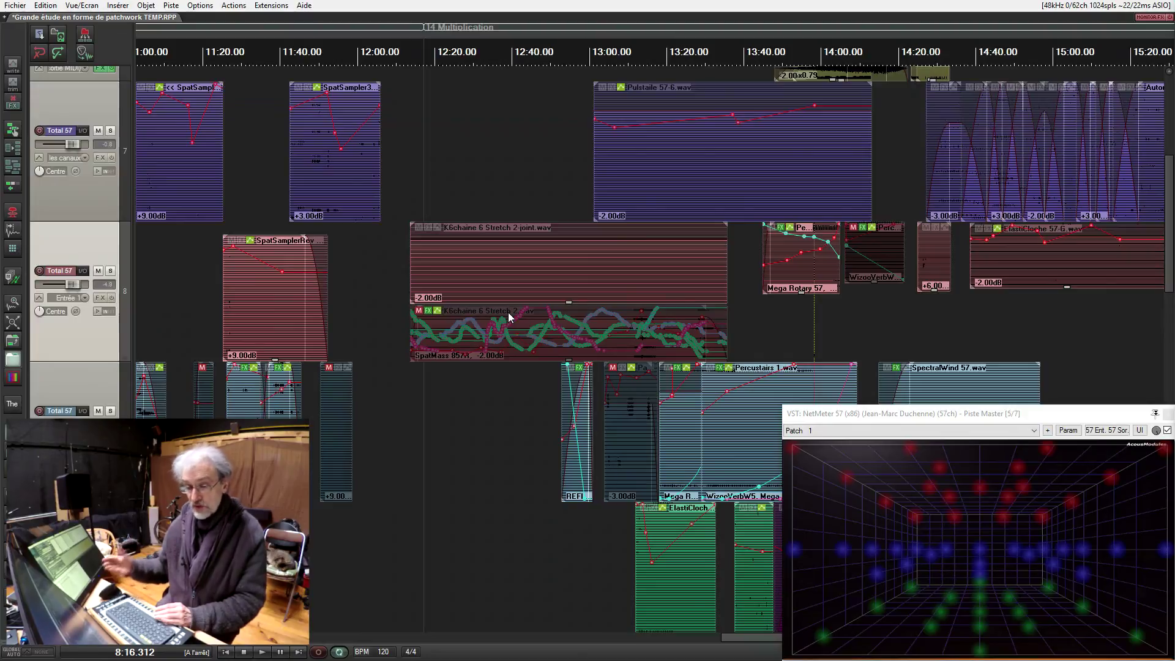
mouse_move(520, 321)
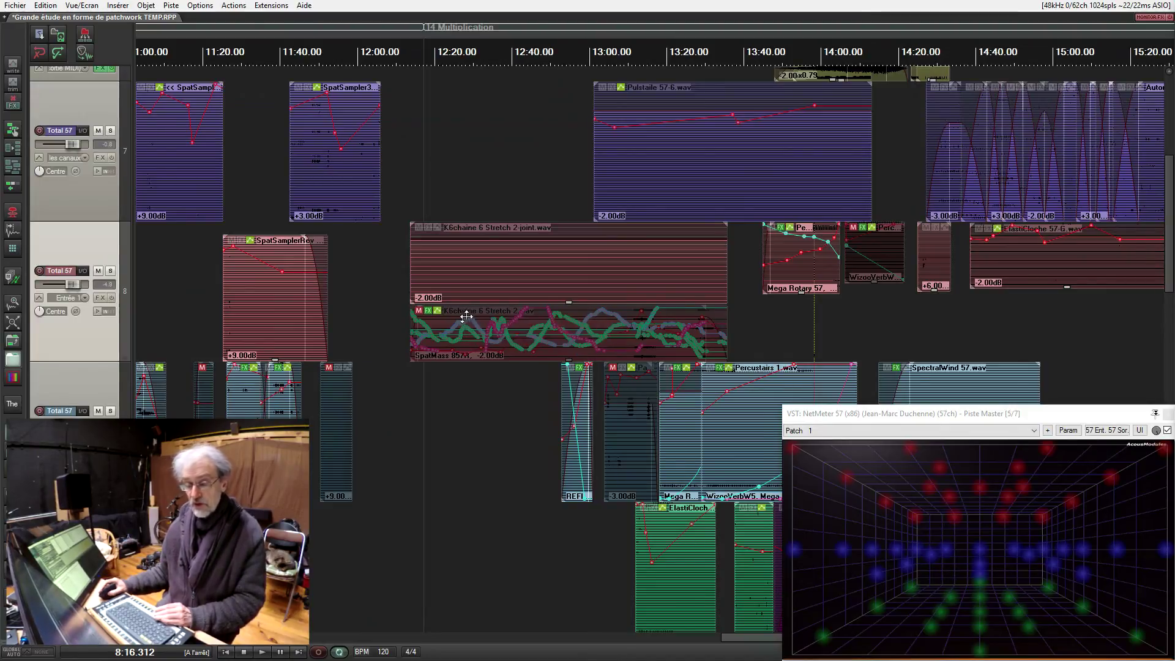
click(420, 312)
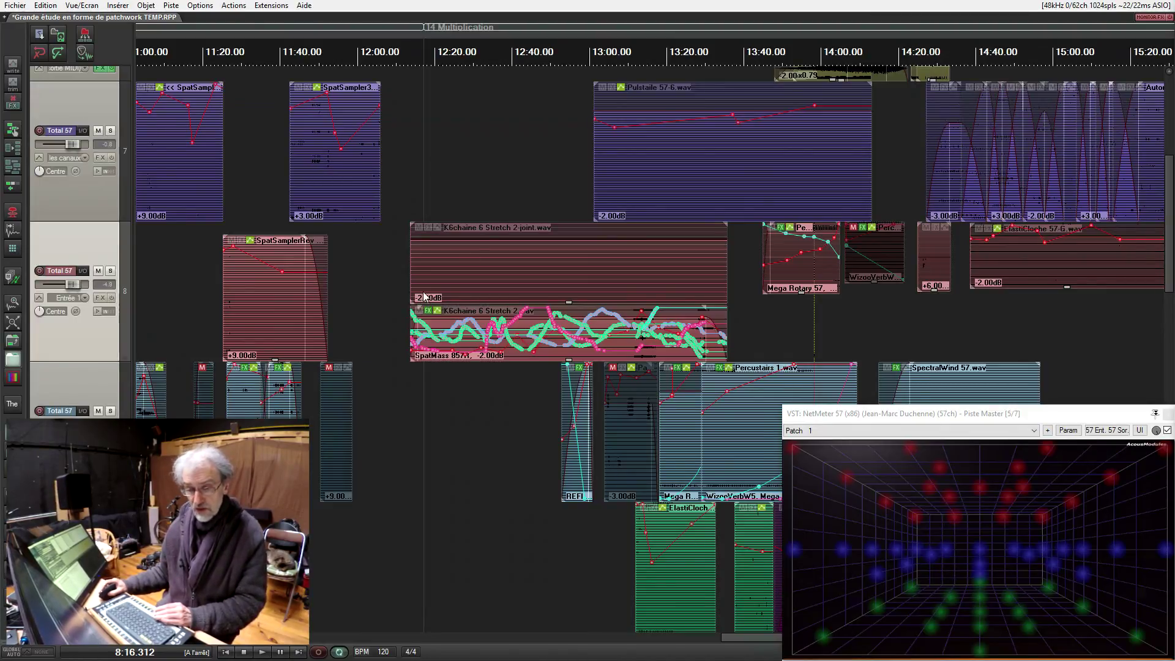
click(419, 228)
click(110, 271)
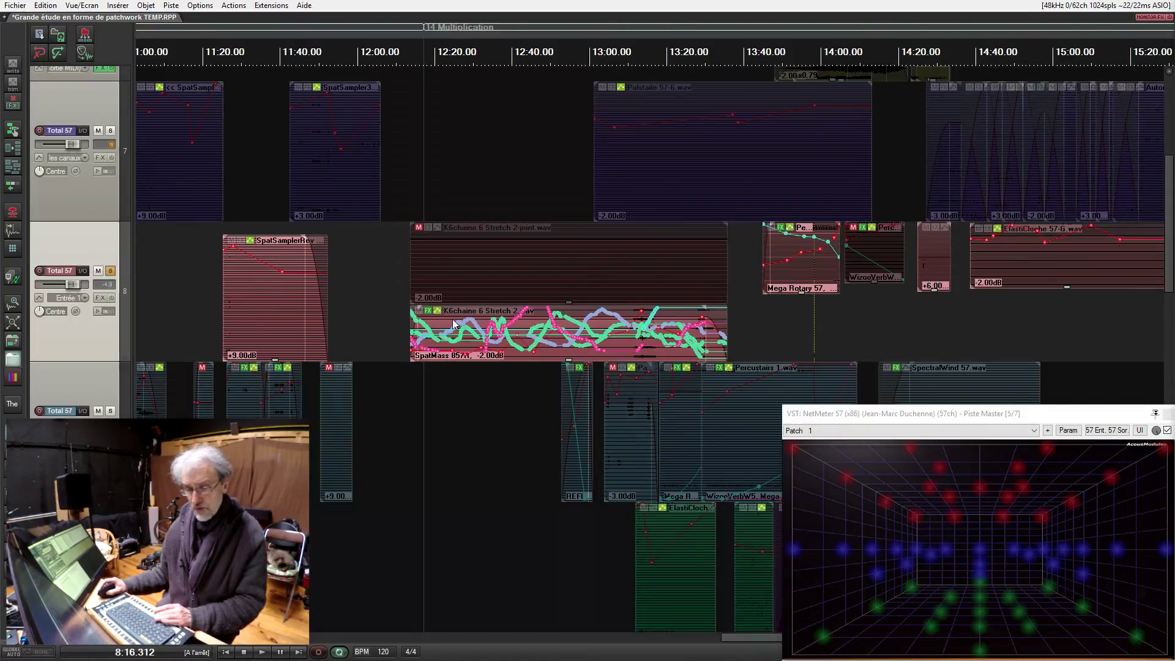
Step: Place the edit cursor at 12:13.511 and play the start of the soloed K6chaine 6 Stretch 2.wav item
click(410, 376)
key(space)
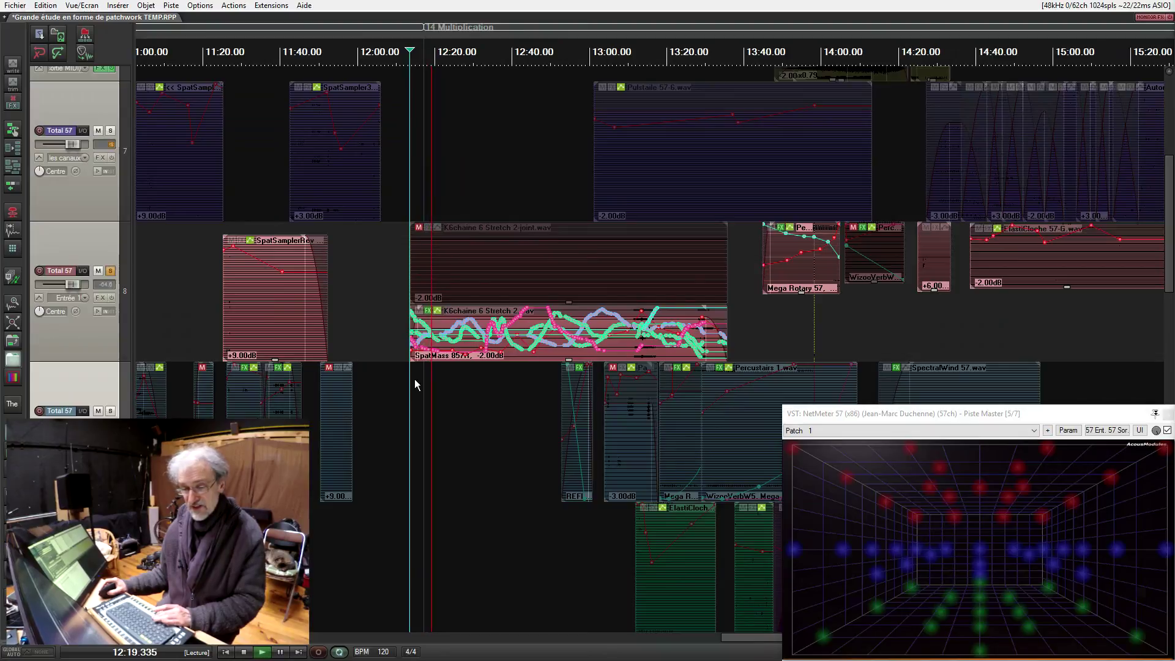
key(space)
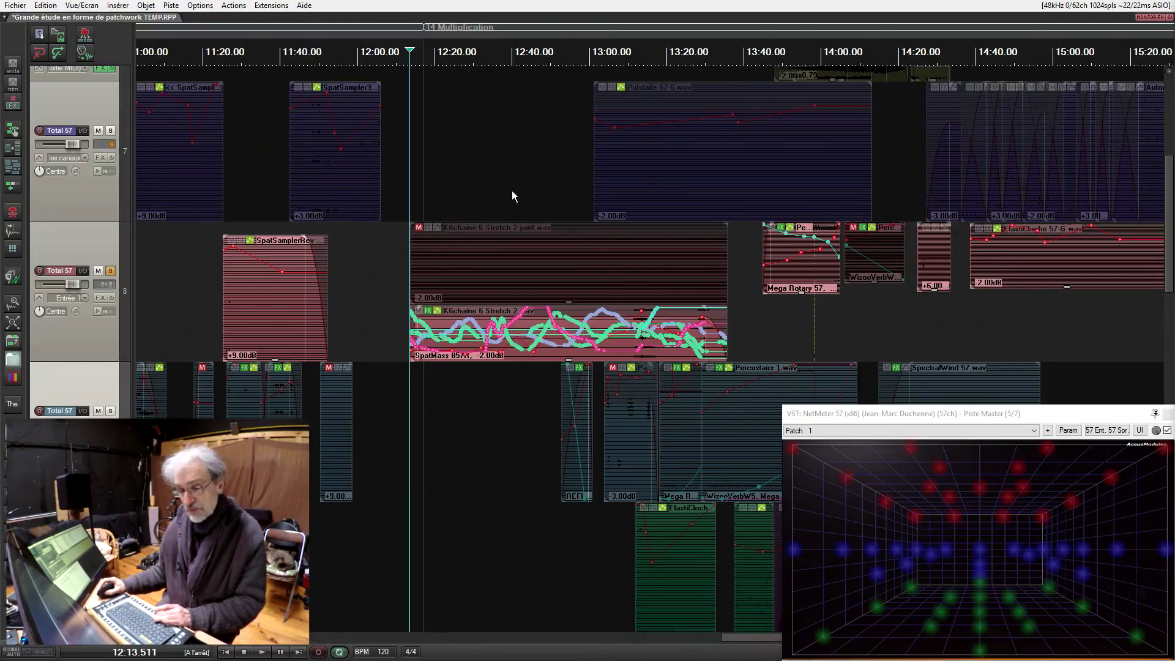
Step: Display the SpatMass effect of K6chaine 6 Stretch 2.wav beside the item and play it from 12:13.511
click(429, 311)
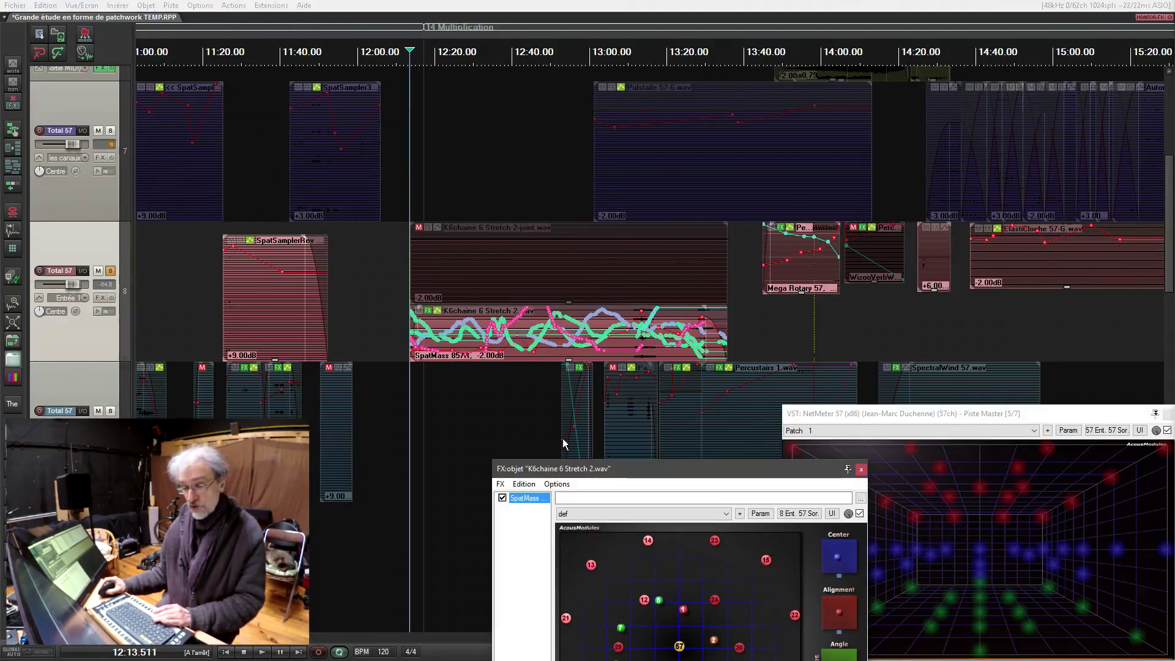
drag(621, 474, 146, 264)
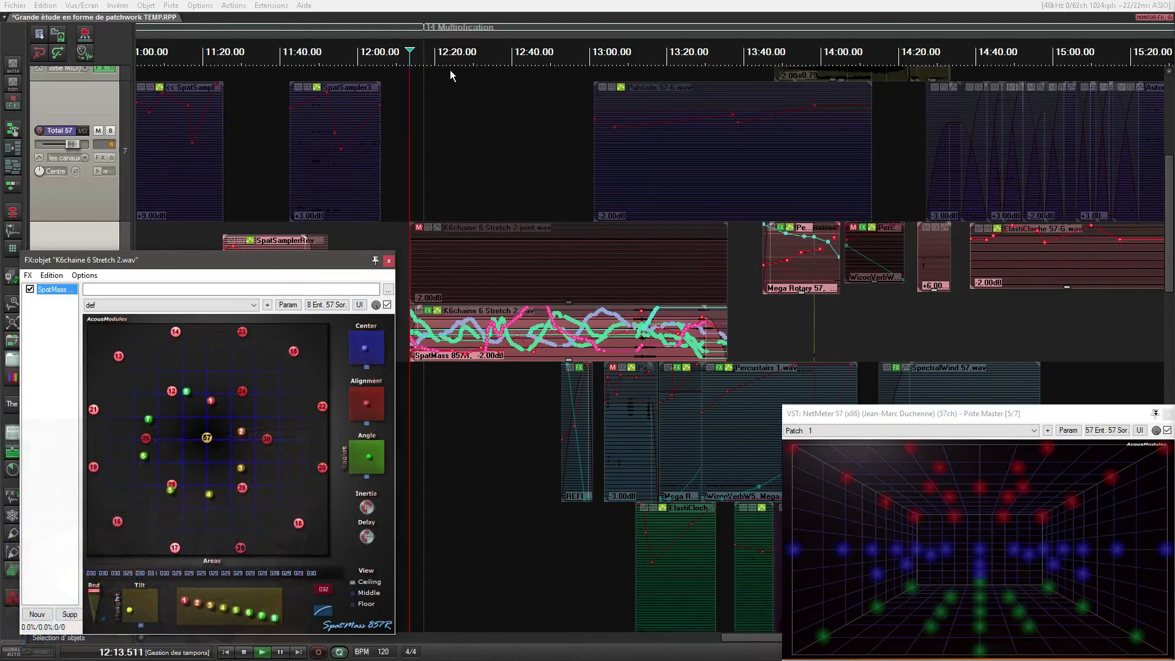
key(space)
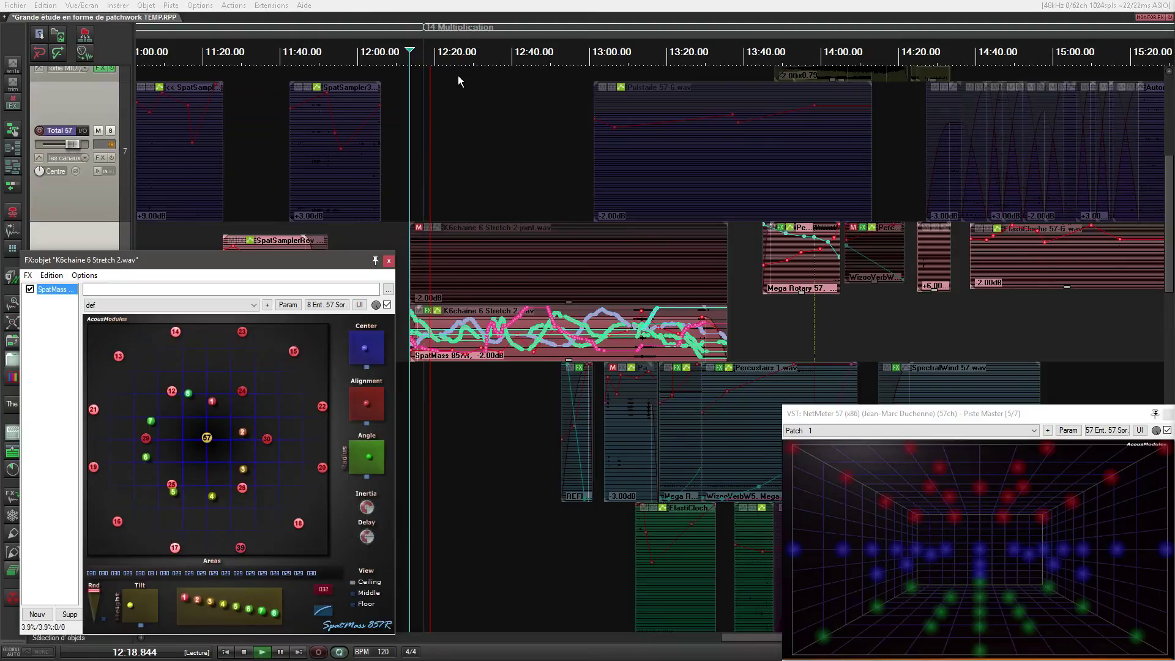
key(space)
Step: Play K6chaine 6 Stretch 2.wav from 12:37.486 to follow the source movements in SpatMass and the output meter
click(502, 52)
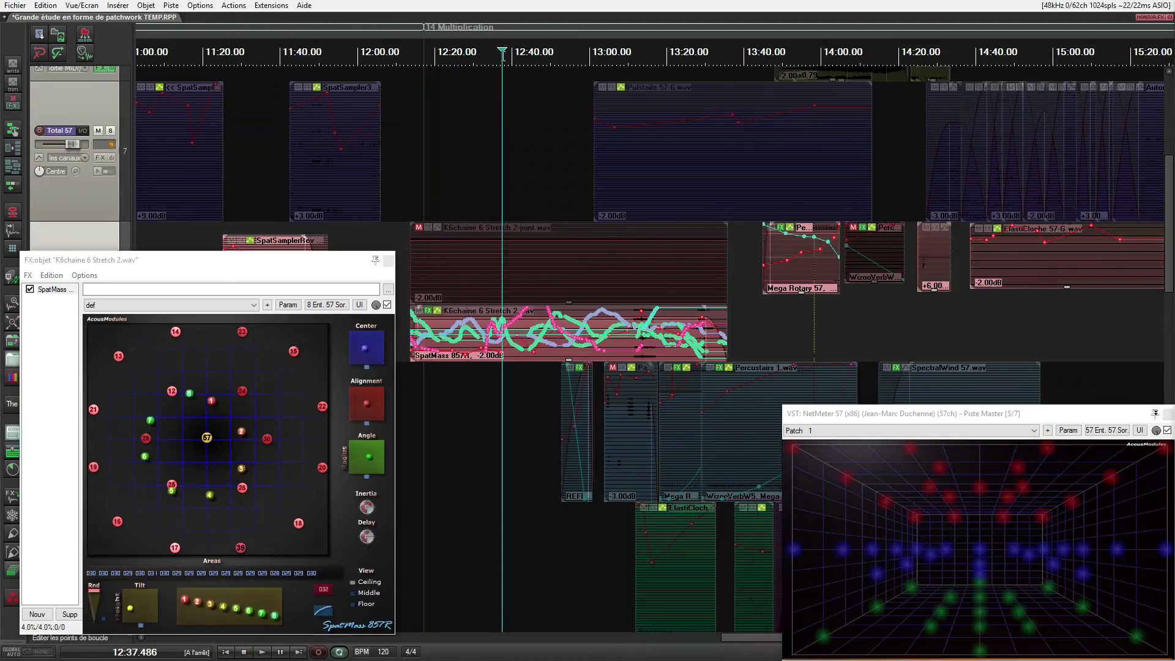
key(space)
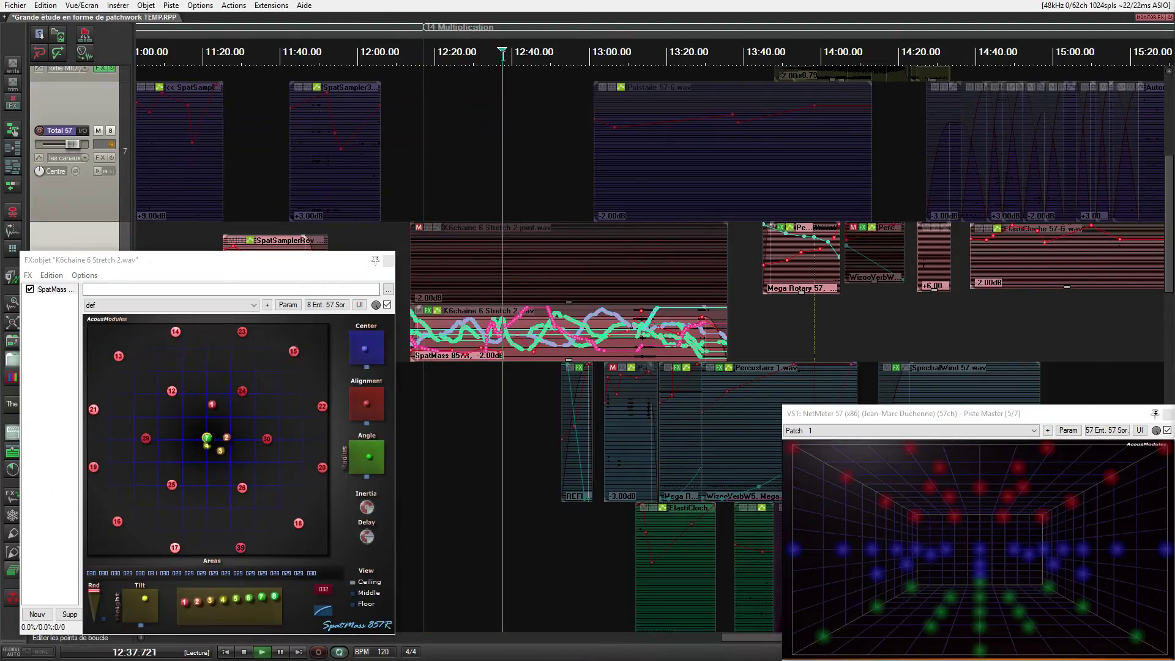
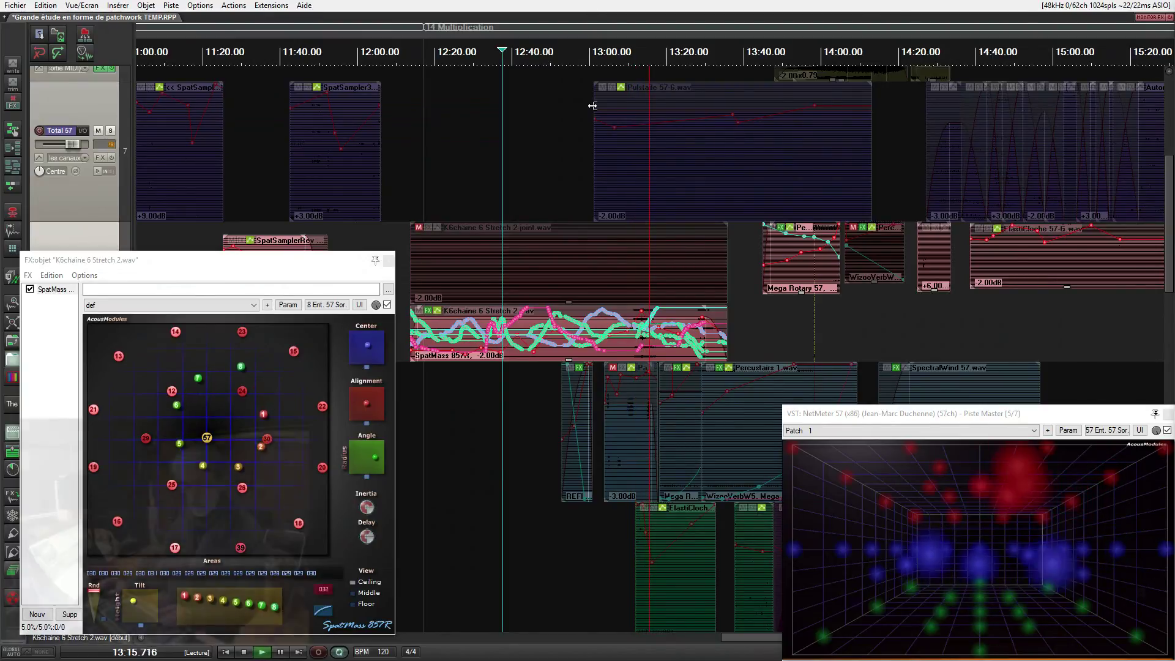
key(space)
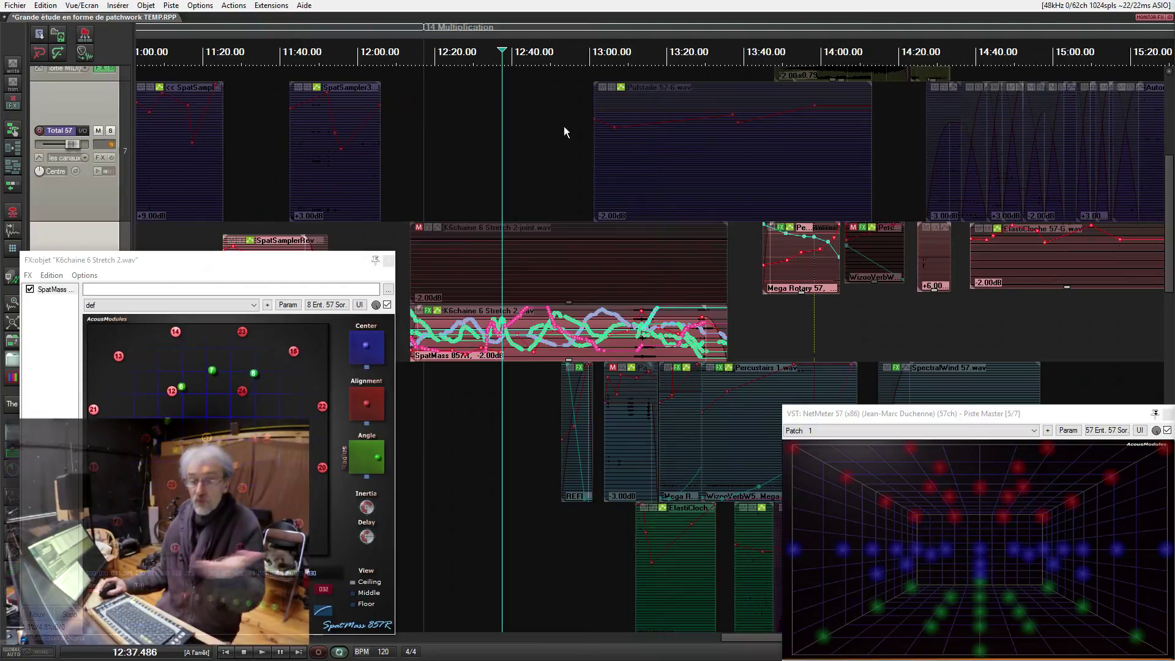
Step: Close the SpatMass window, unsolo track 8, and switch the mute back from the joint version to K6chaine 6 Stretch 2.wav
click(388, 260)
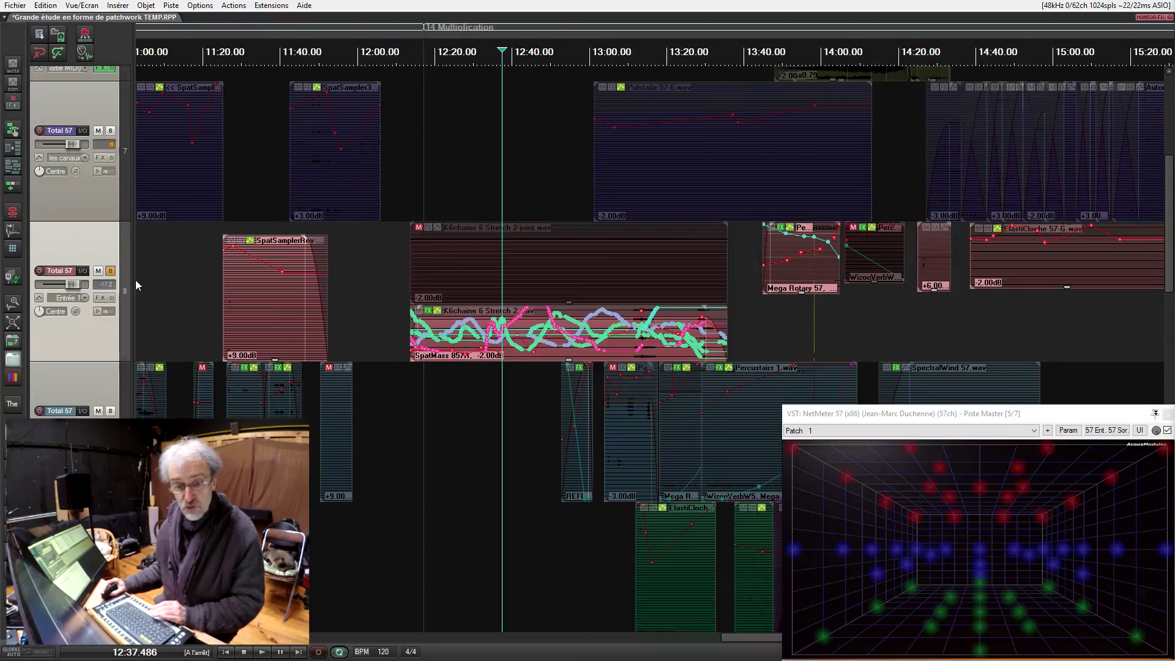
click(112, 270)
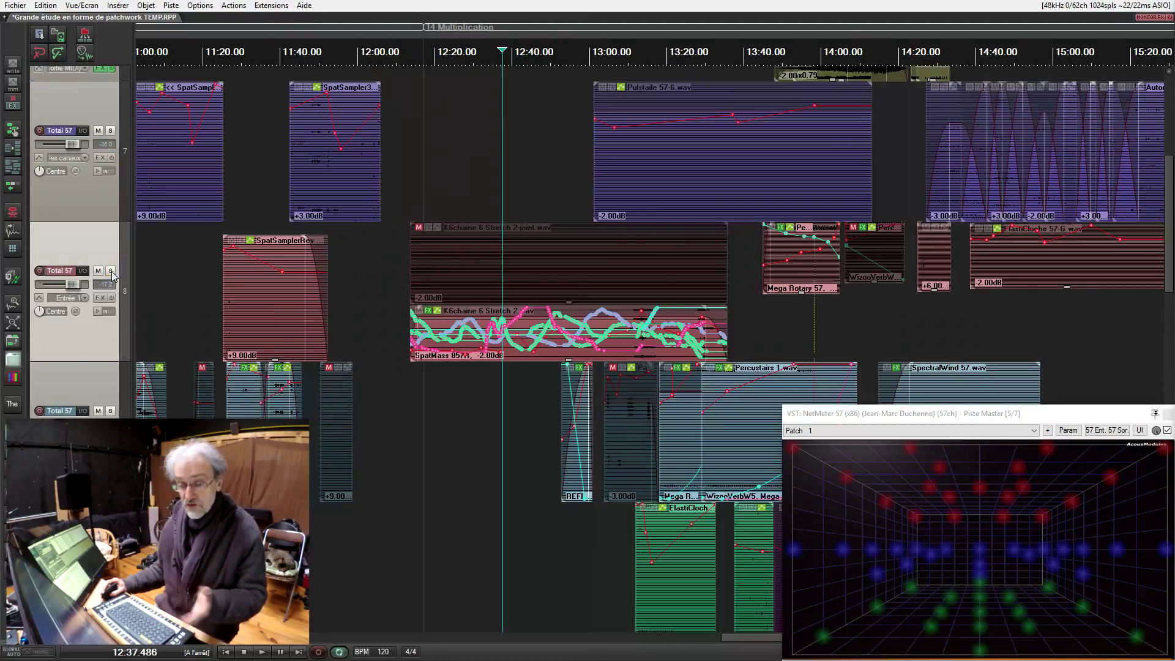
click(419, 311)
click(420, 227)
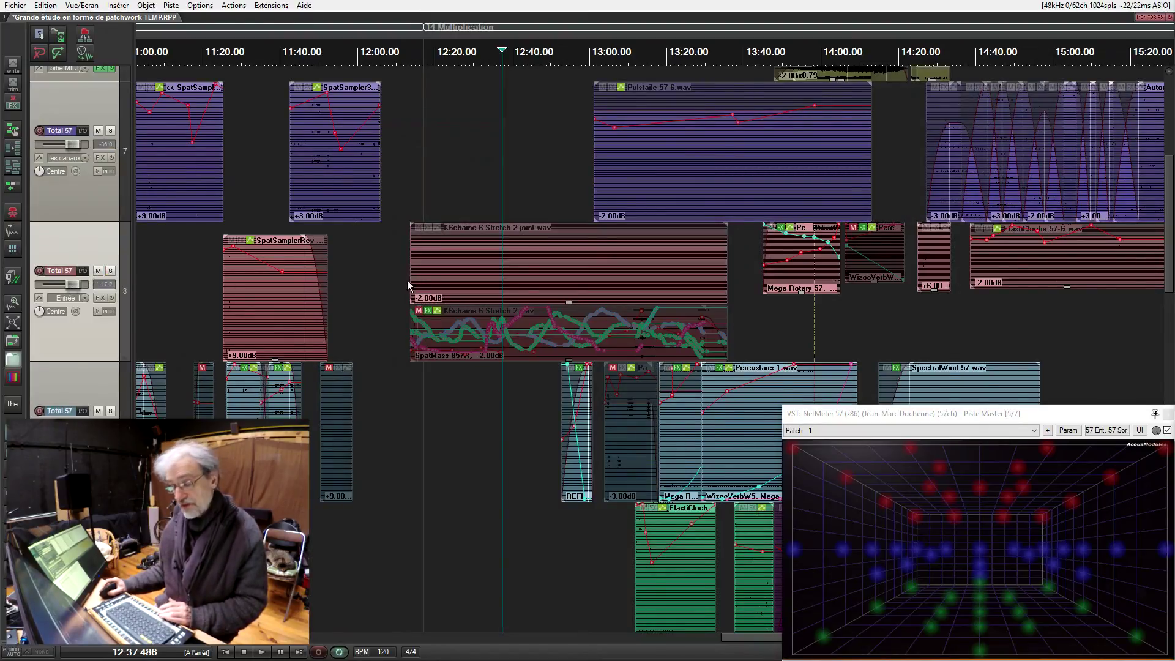
Step: Examine the lower tracks from the final sections back to 1 Chutes and on to the track 11 item in 6 Enchevêtrement
drag(598, 336, 419, 291)
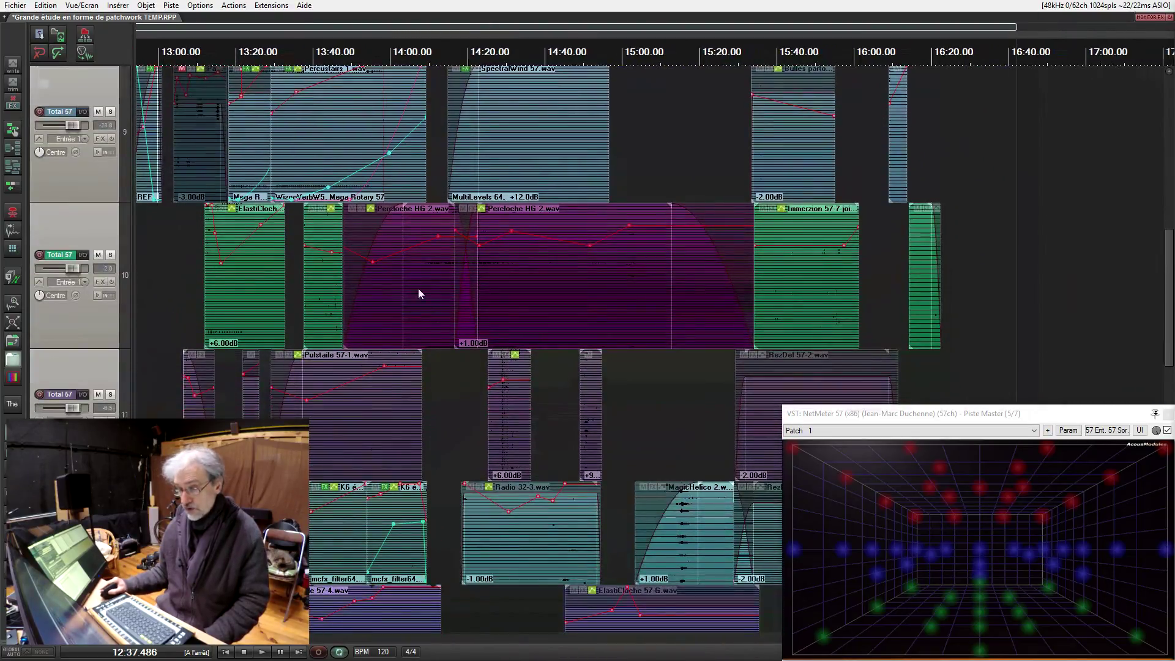
drag(409, 449, 406, 269)
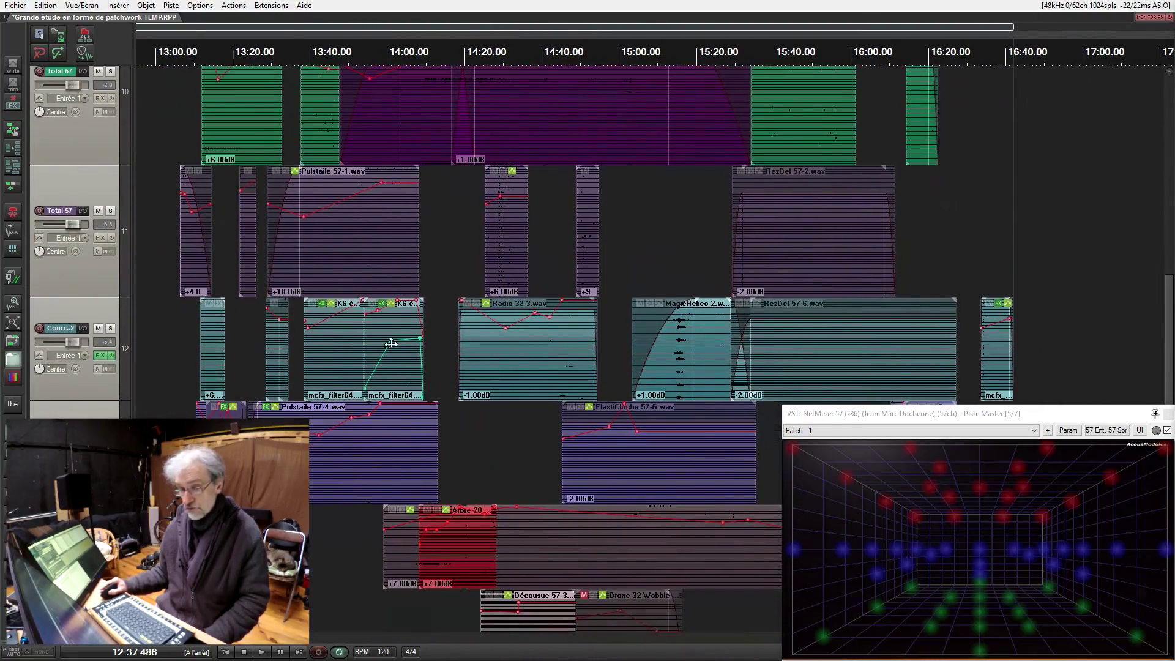
drag(355, 451, 442, 443)
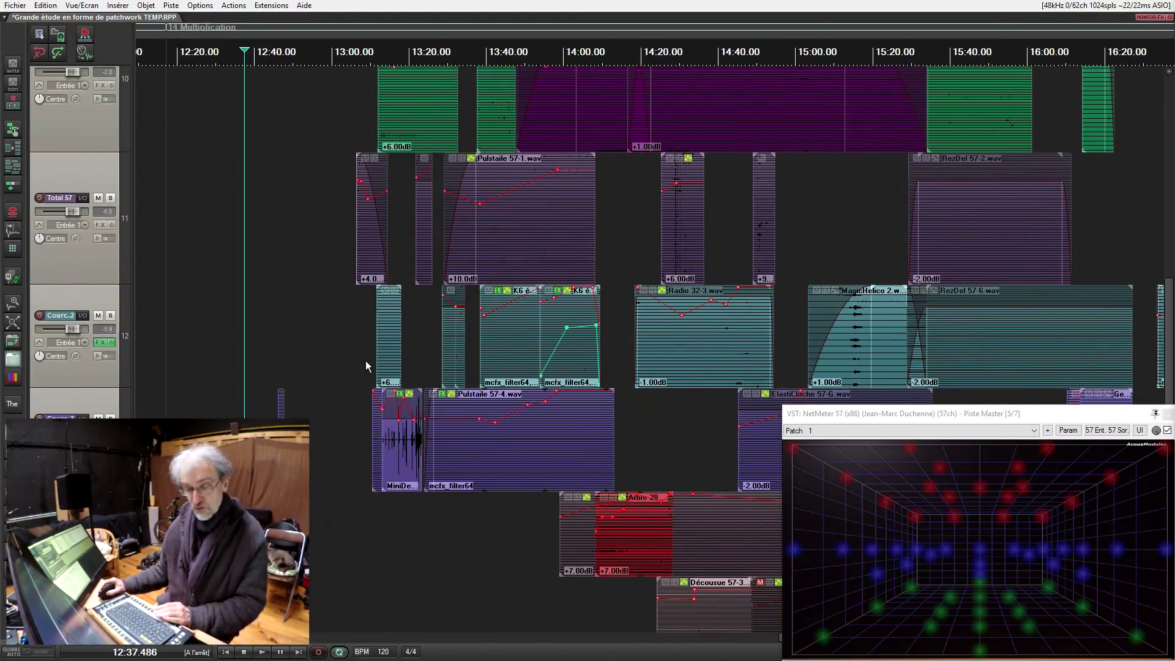
drag(341, 333, 634, 456)
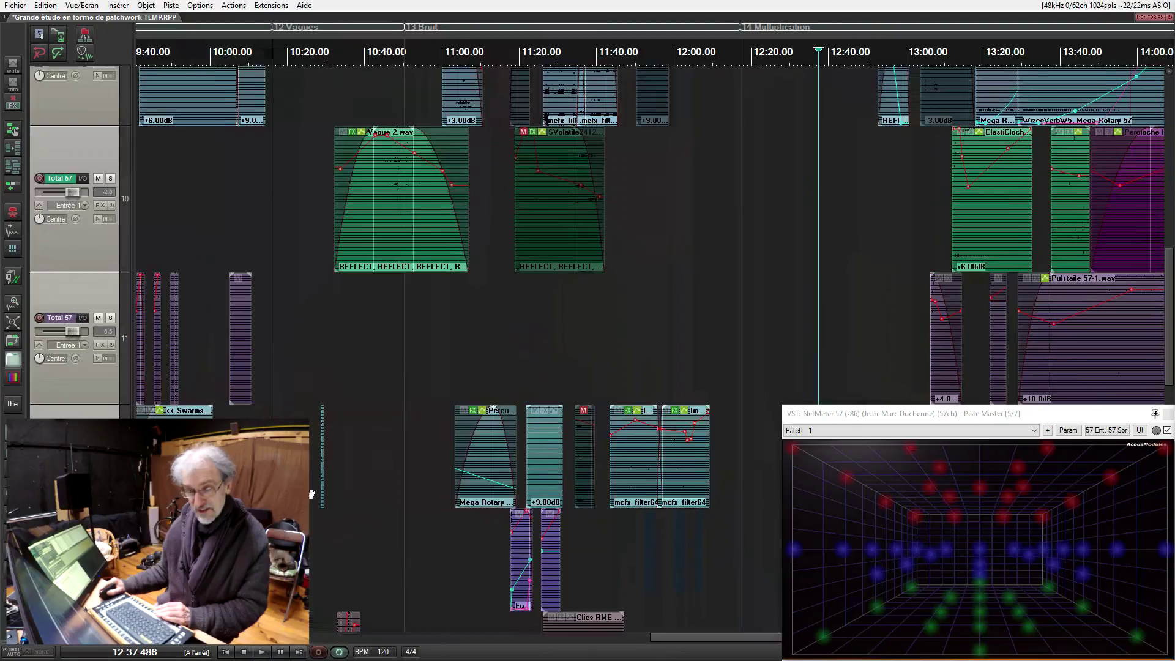
drag(310, 493, 892, 538)
drag(318, 280, 638, 443)
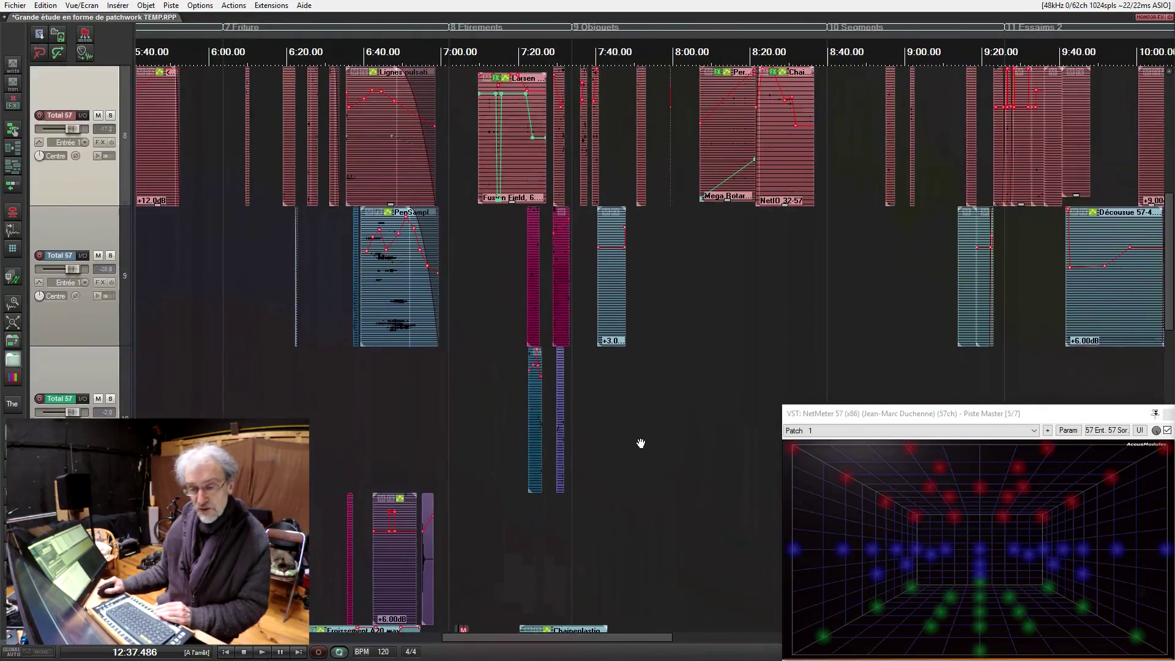
mouse_move(288, 307)
mouse_down()
mouse_move(338, 413)
mouse_move(961, 341)
mouse_up()
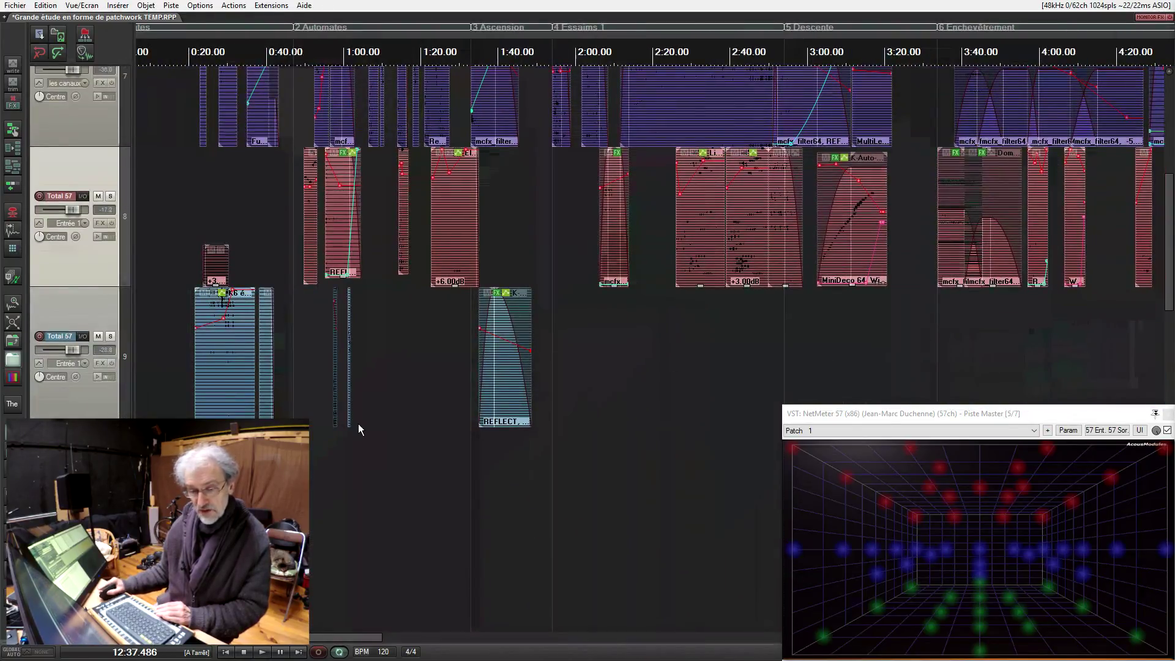
drag(381, 425, 404, 479)
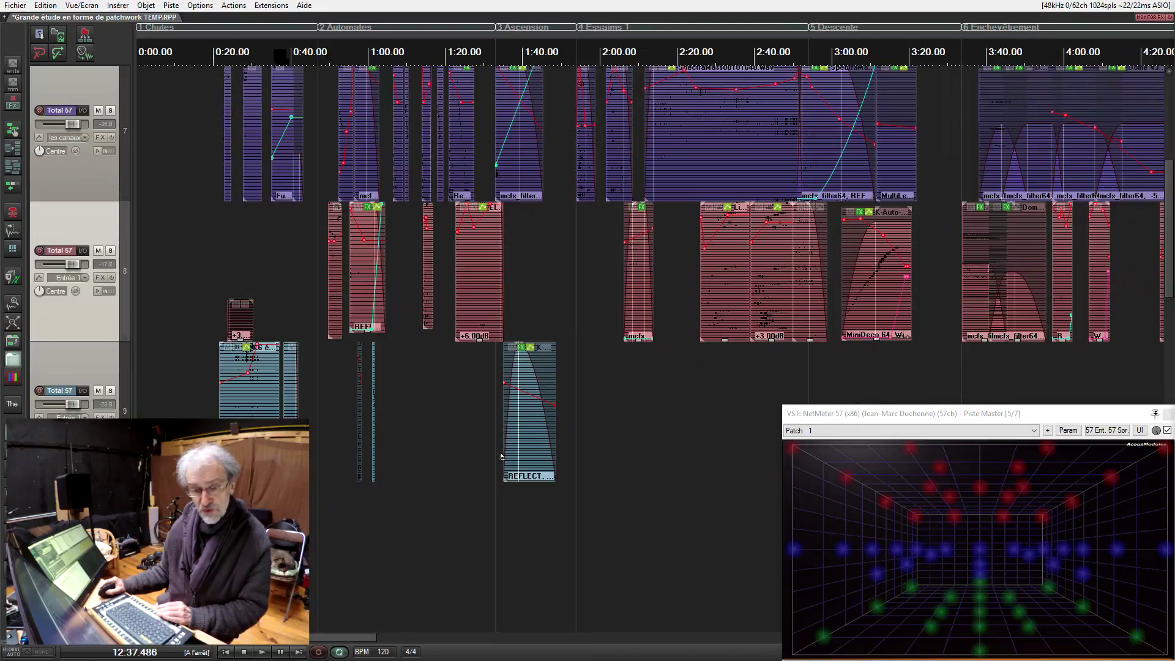
drag(608, 453, 408, 297)
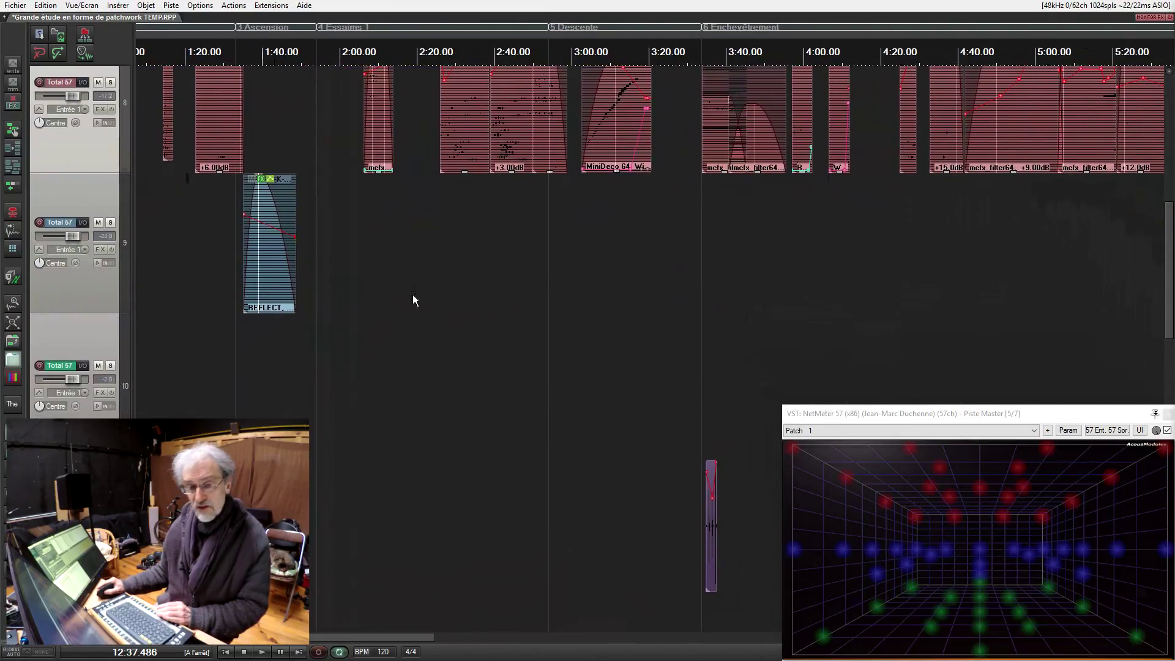
drag(623, 388, 418, 262)
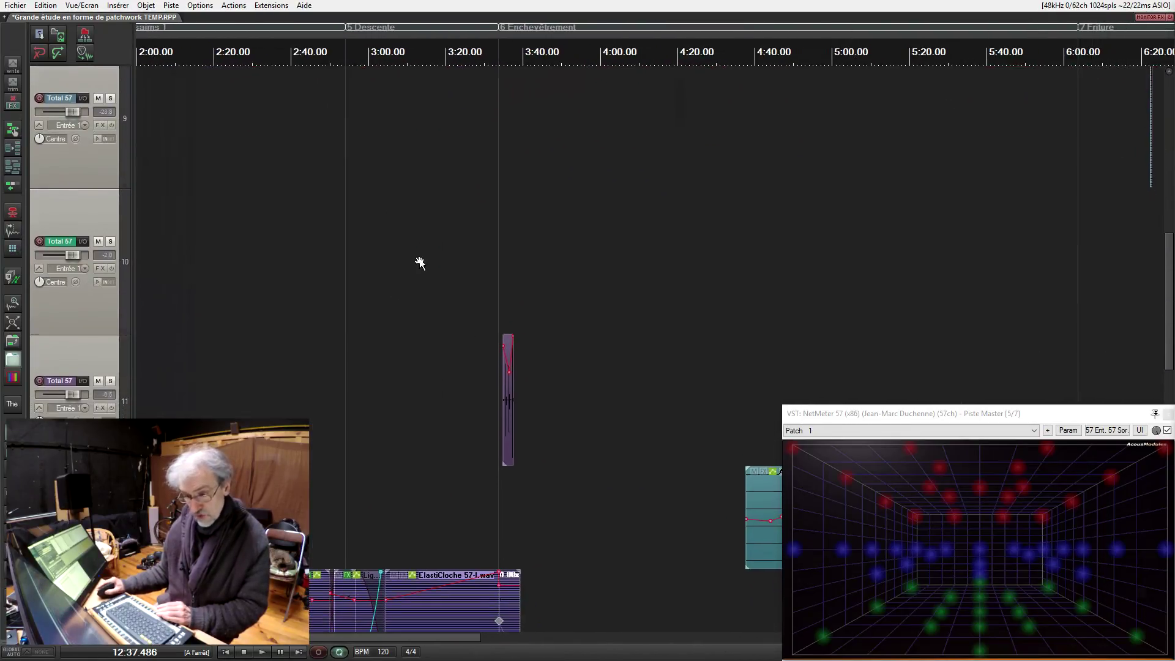
Step: Solo track 11 and place the edit cursor at 3:34.624, just before the Quinoacuvette Plics ST-joint.wav item
click(500, 489)
scroll(500, 486, up, 4)
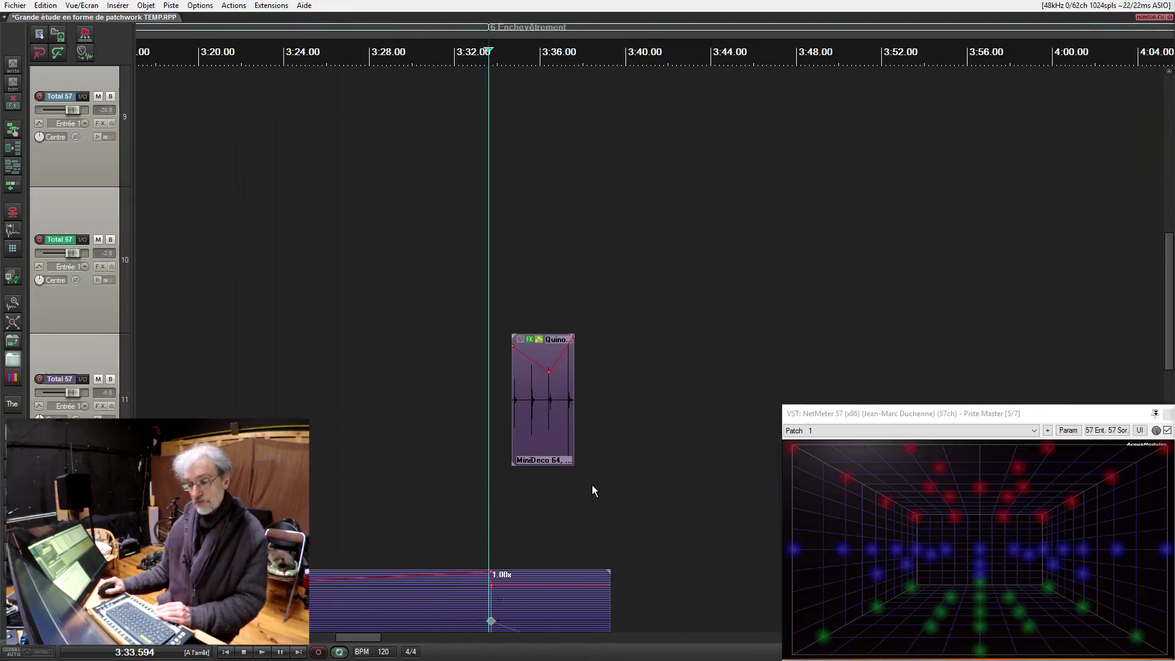
drag(593, 485, 509, 407)
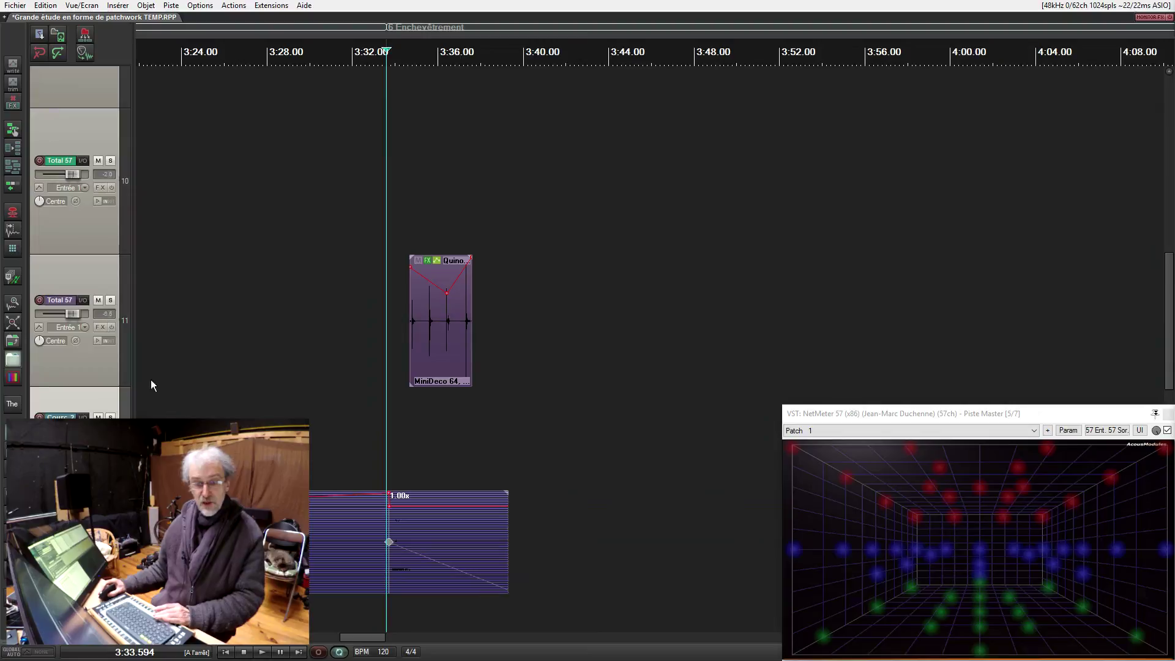
click(97, 370)
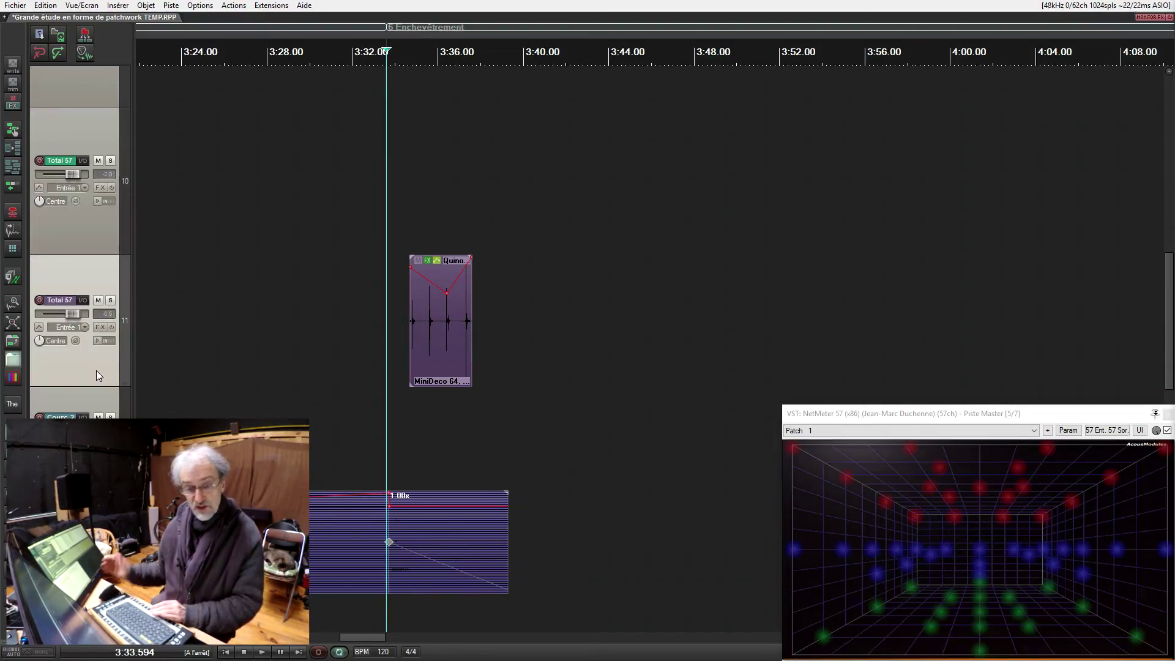
click(409, 409)
scroll(409, 409, up, 2)
scroll(409, 409, up, 1)
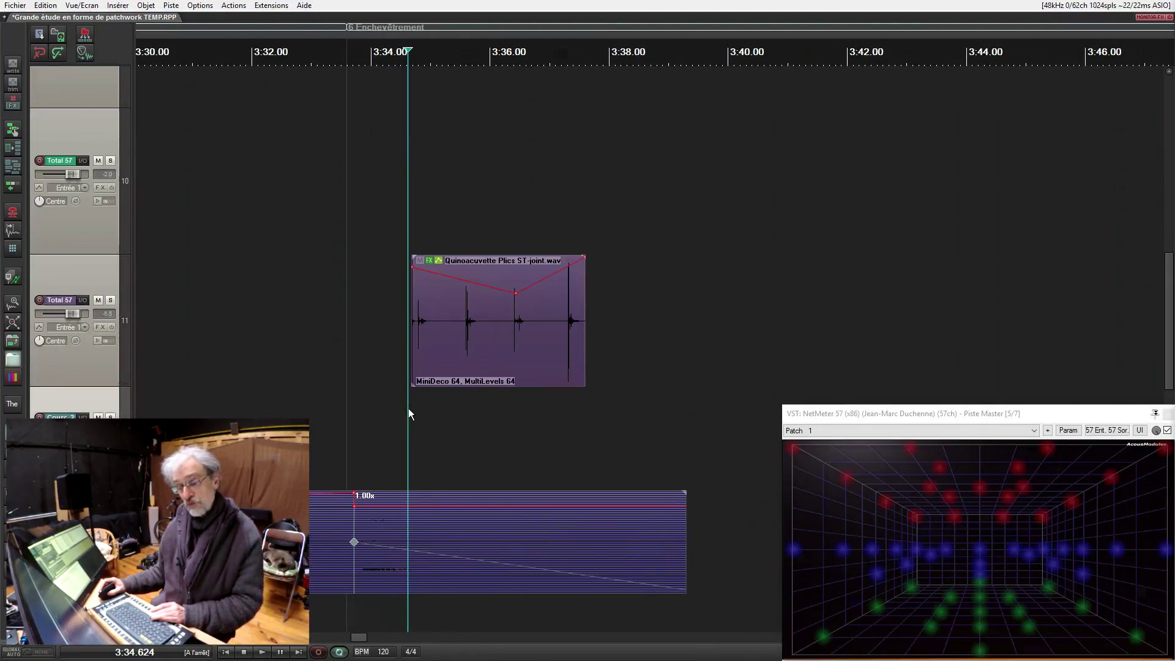
click(111, 300)
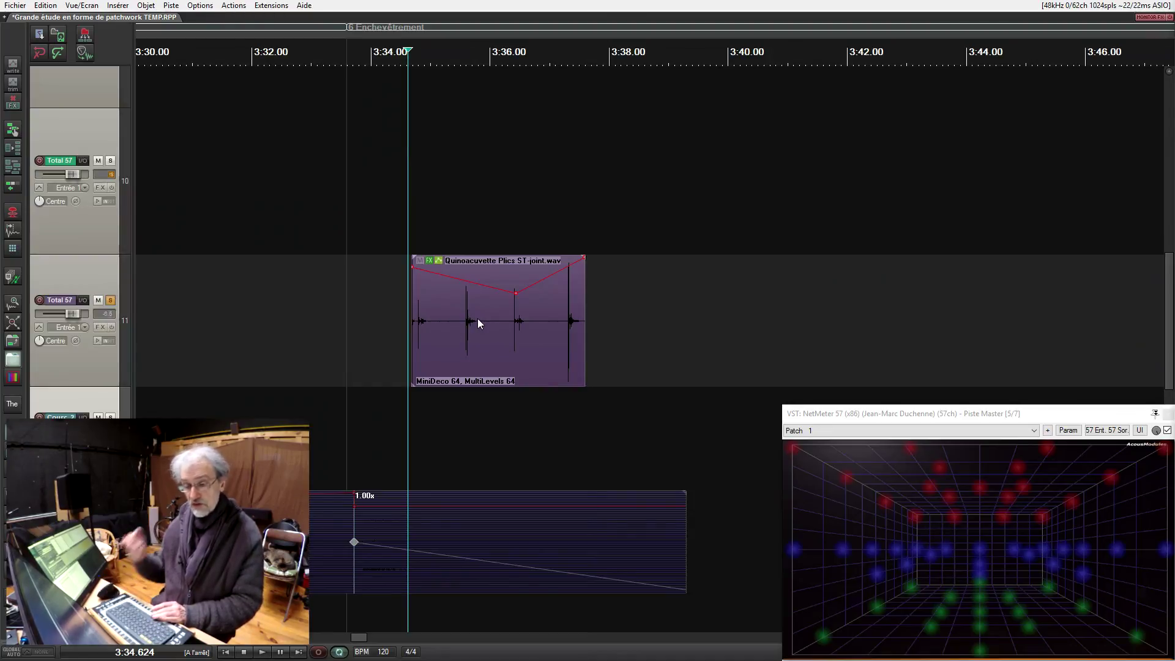
Step: Show the effects of Quinoacuvette Plics ST-joint.wav and play the item from 3:34.624 with MiniDeco 64 bypassed
click(430, 261)
click(759, 163)
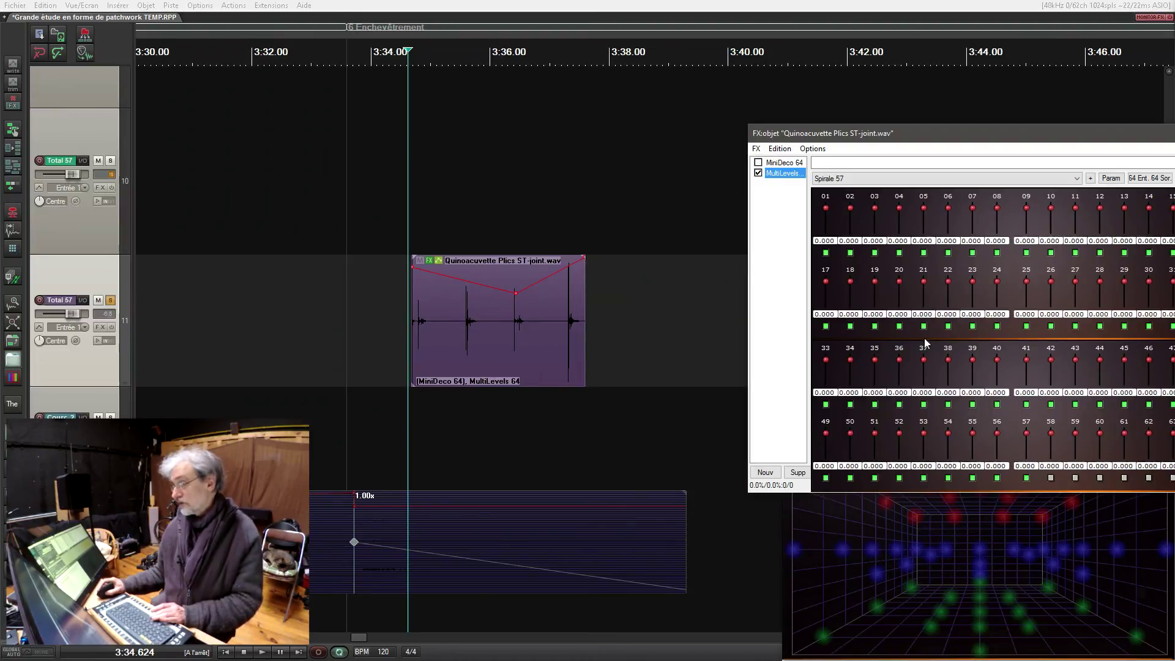
drag(911, 134, 811, 49)
key(space)
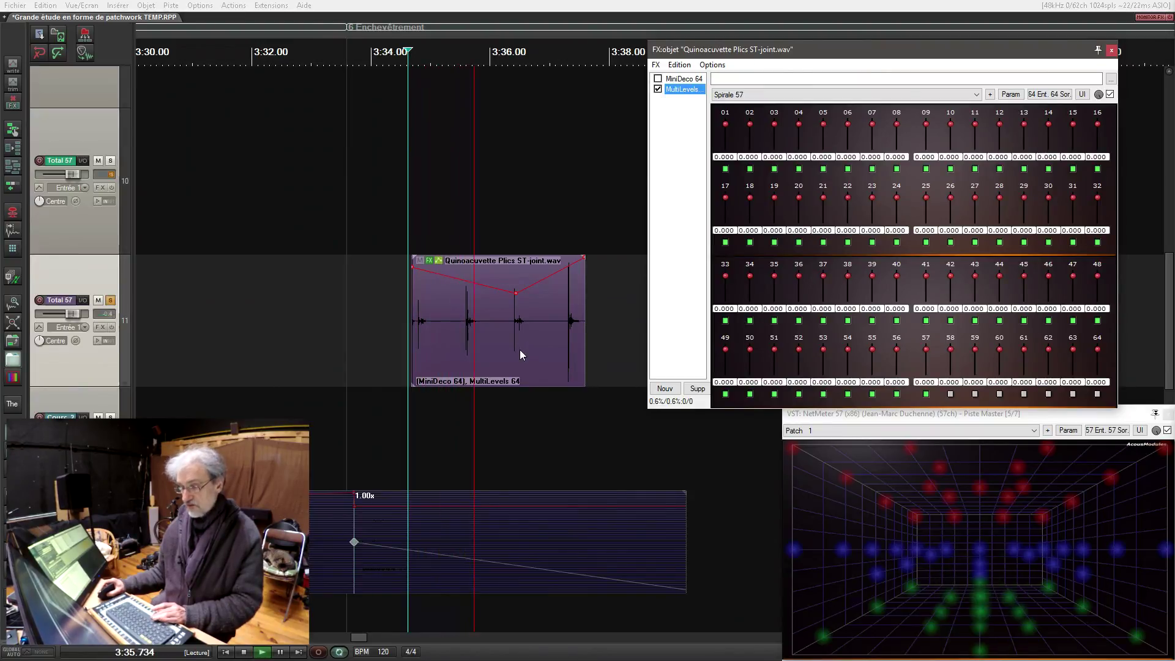
key(space)
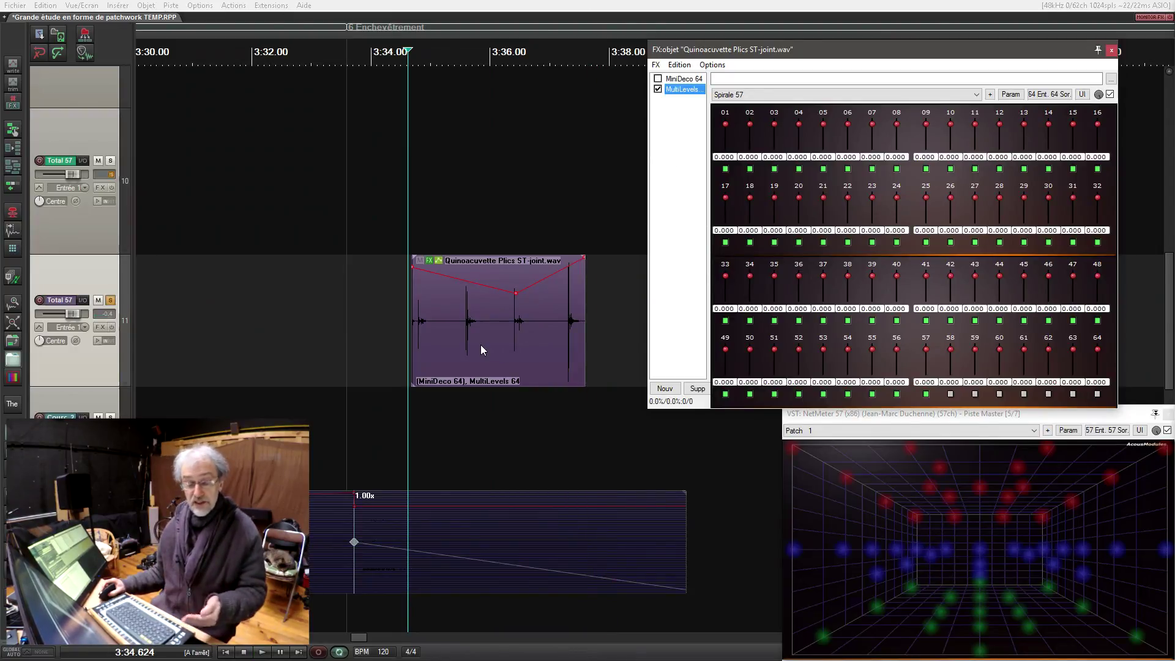
Step: Re-enable MiniDeco 64 on the Quinoacuvette Plics ST-joint.wav item and display its settings
click(658, 79)
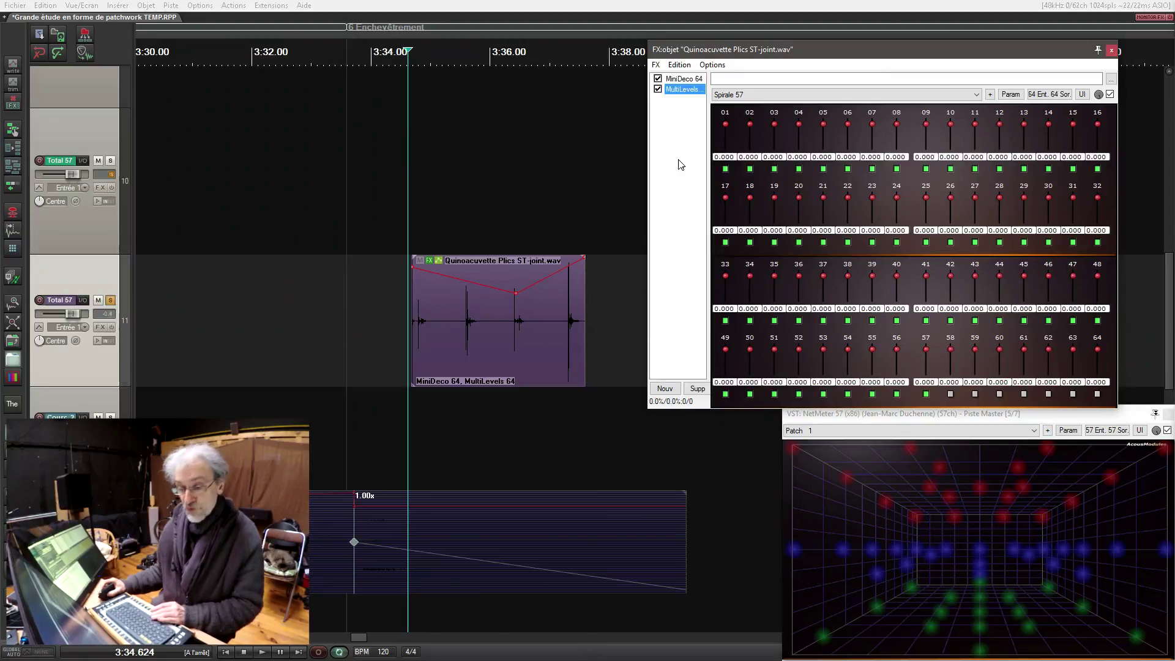
click(684, 79)
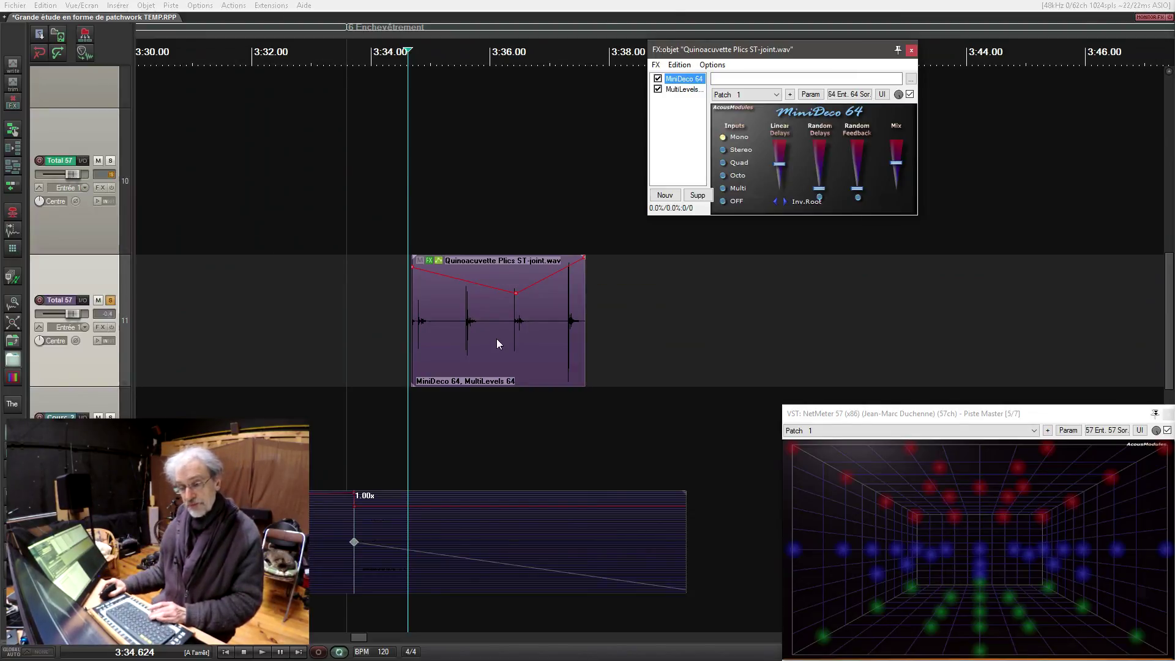
Step: Play the Quinoacuvette Plics ST-joint.wav item from 3:34.624 with MiniDeco 64 active, then stop playback
key(space)
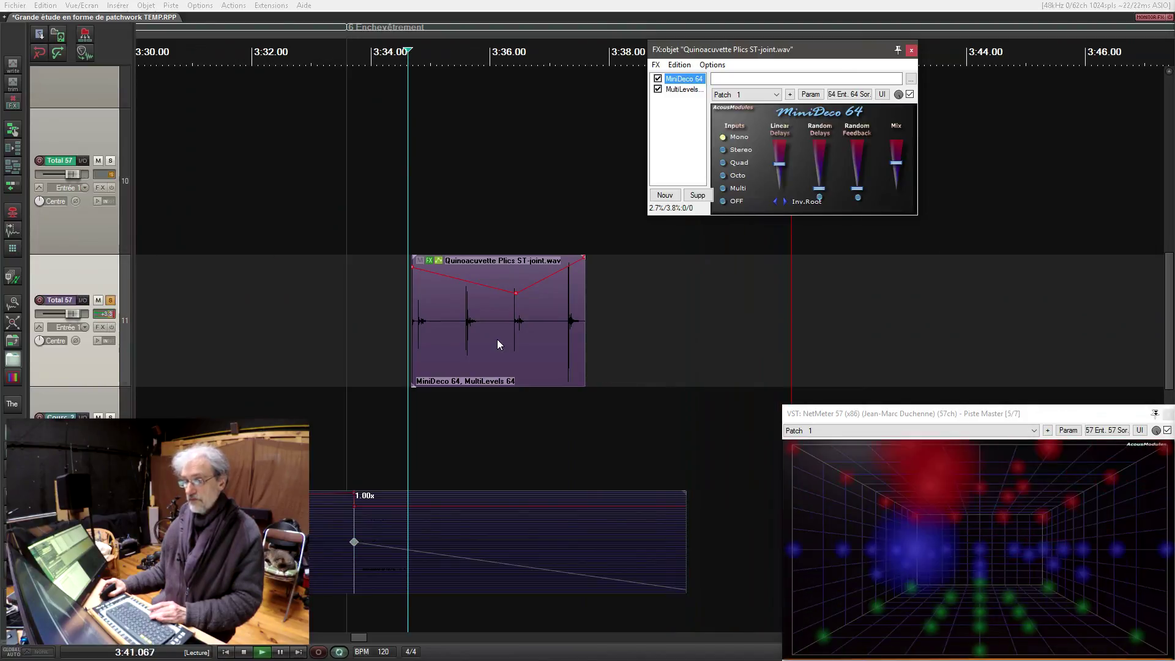
key(space)
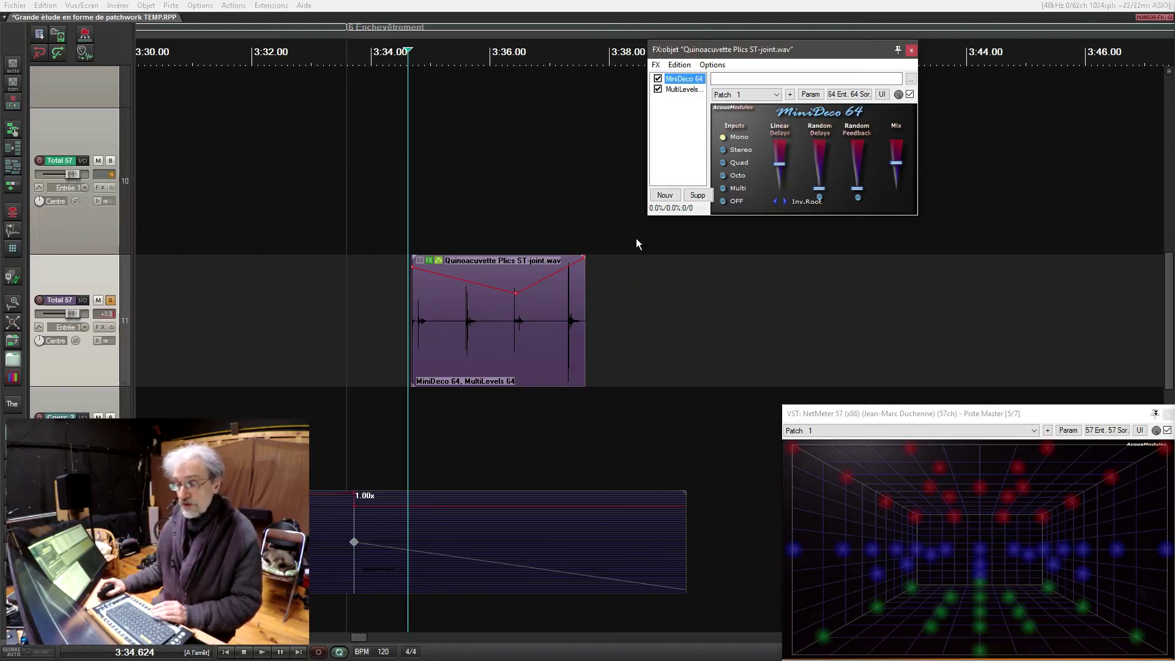
Step: Inspect the item's MultiLevels effect and its 64-in, 64-out channel routing, and close the effects window
click(684, 89)
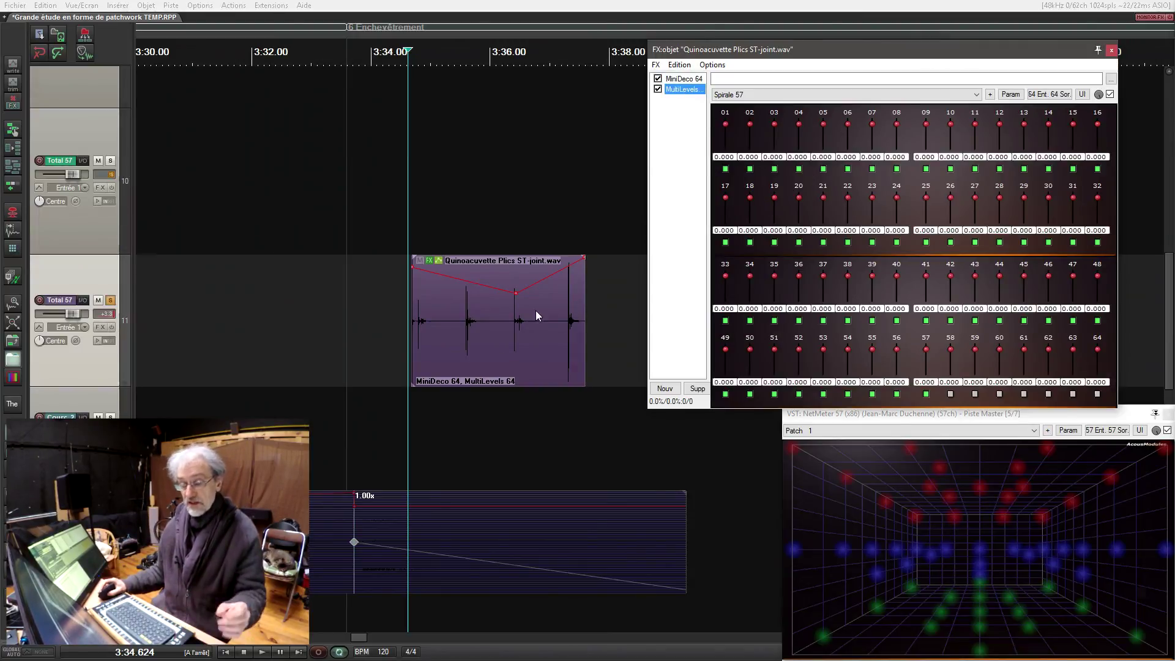
click(1039, 95)
drag(908, 93, 732, 65)
click(994, 60)
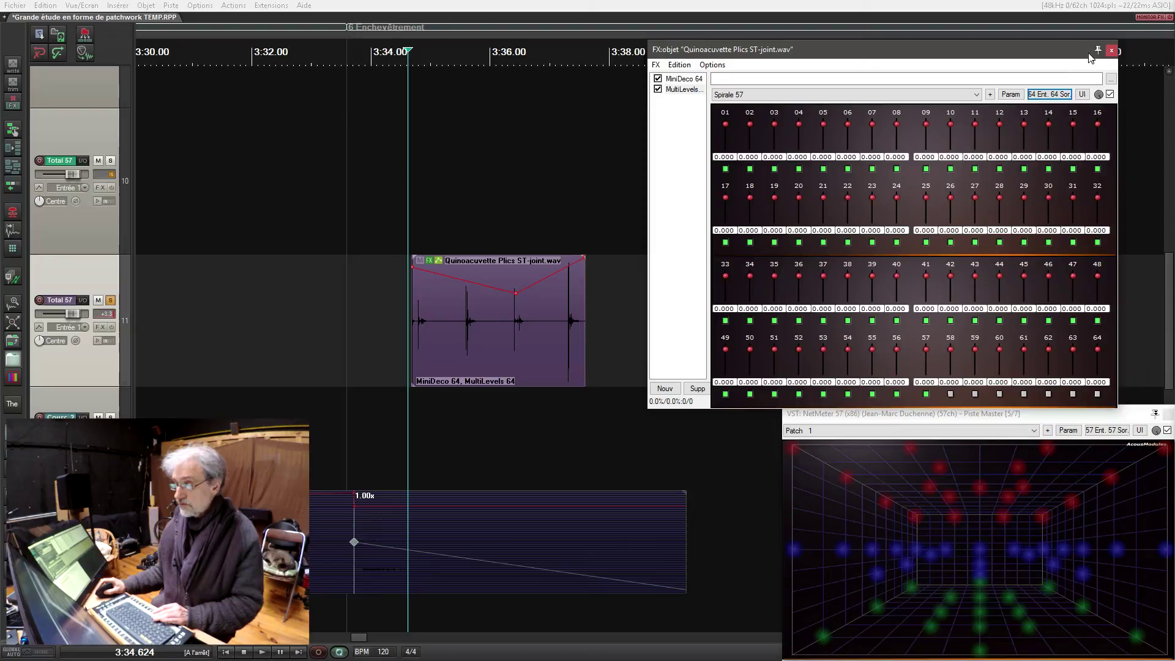
click(1112, 51)
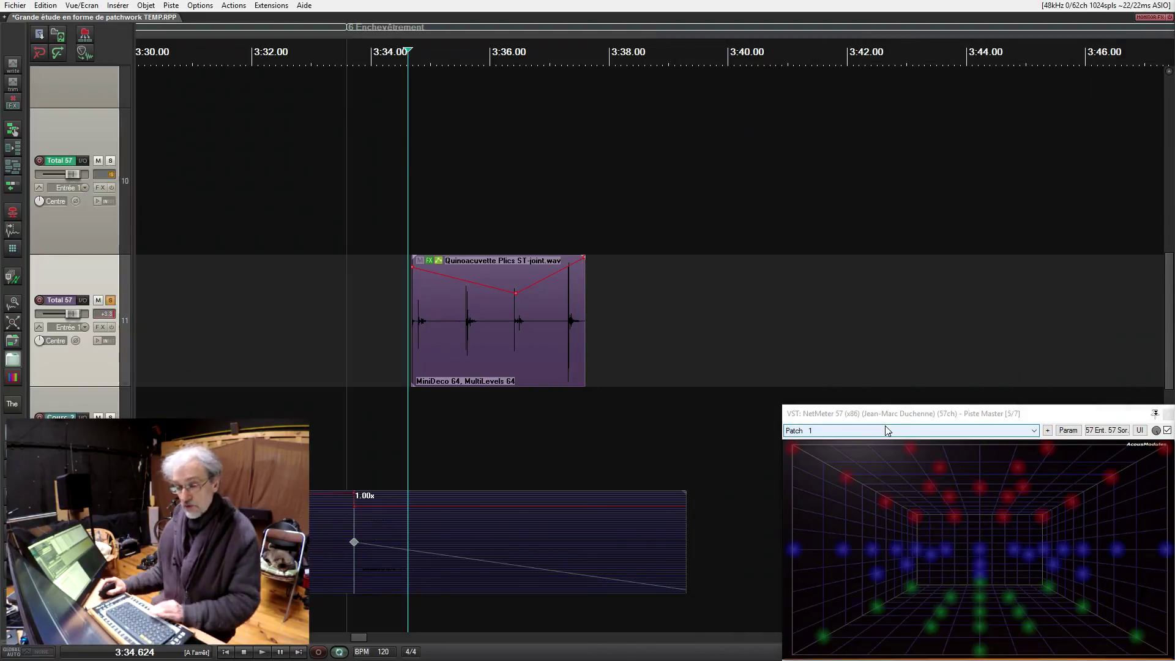
Step: Unsolo track 11 and look over tracks 7 to 12 around the 6 Enchevêtrement section
scroll(415, 370, down, 2)
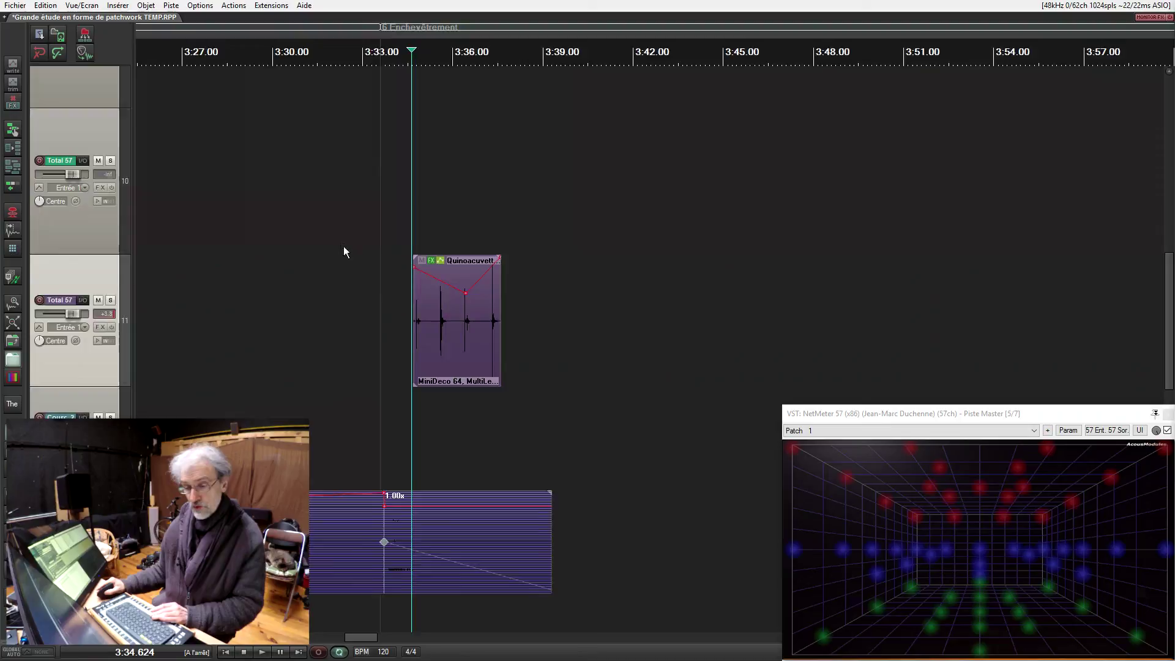
drag(343, 247, 426, 418)
scroll(425, 473, down, 3)
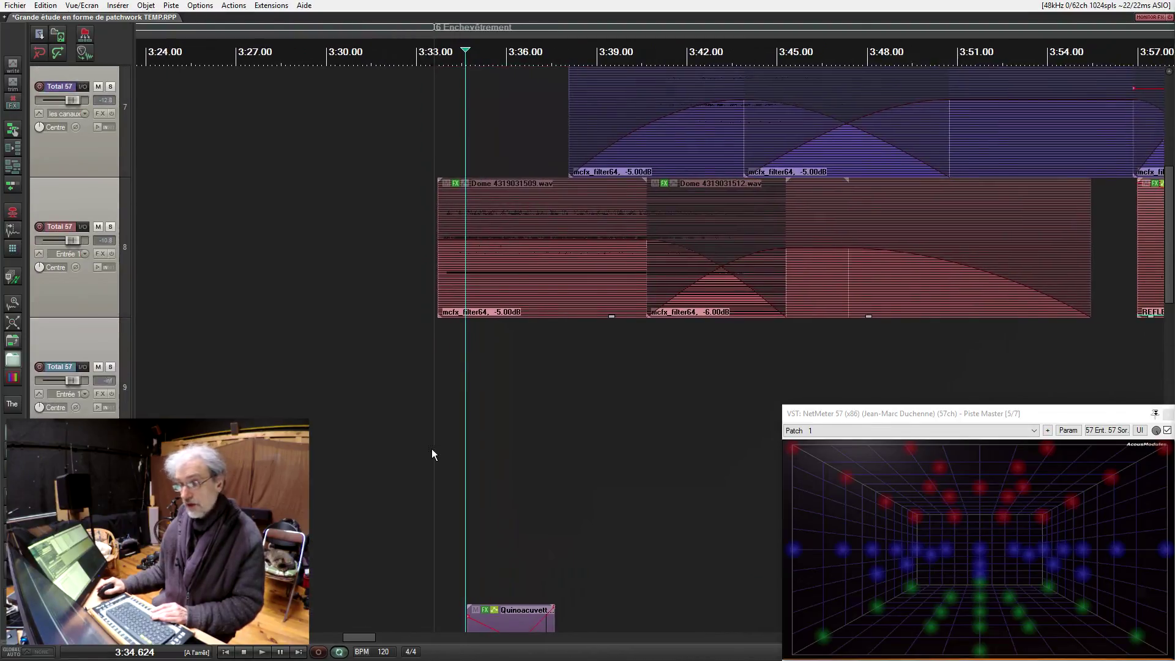
drag(548, 472, 381, 334)
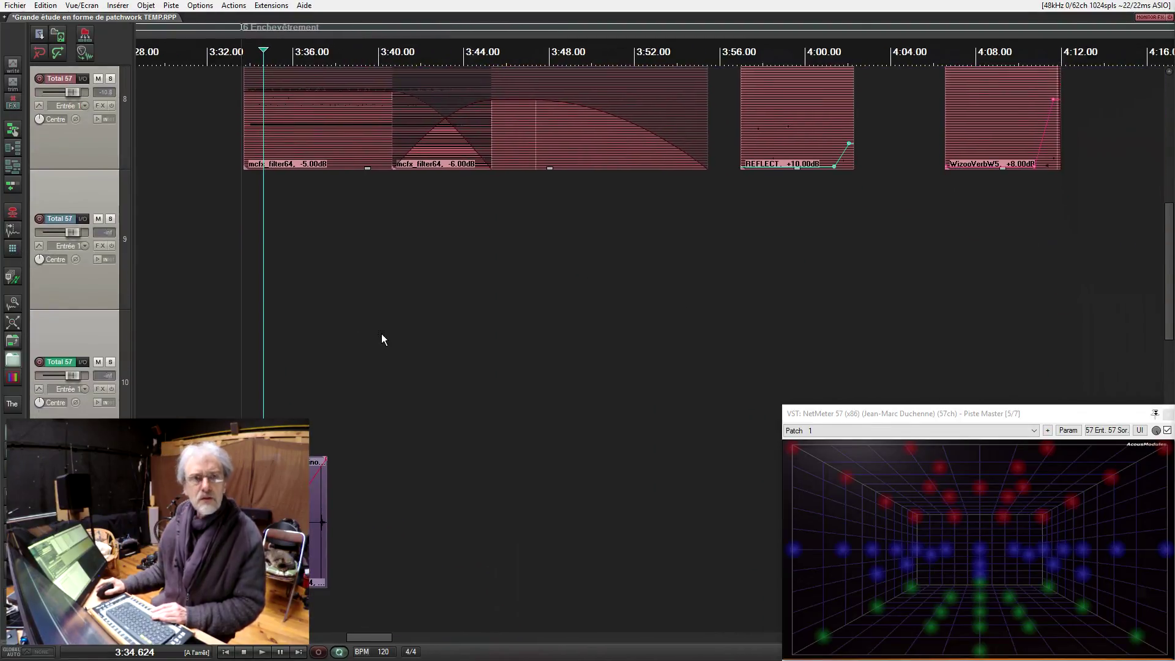
drag(504, 491, 451, 254)
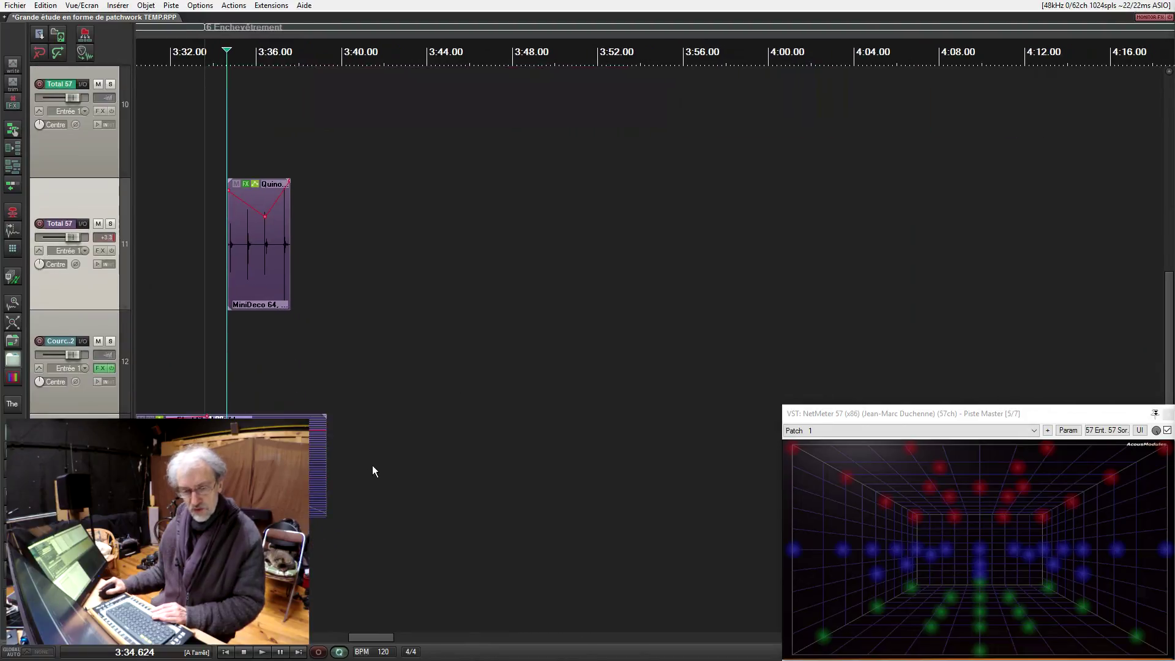